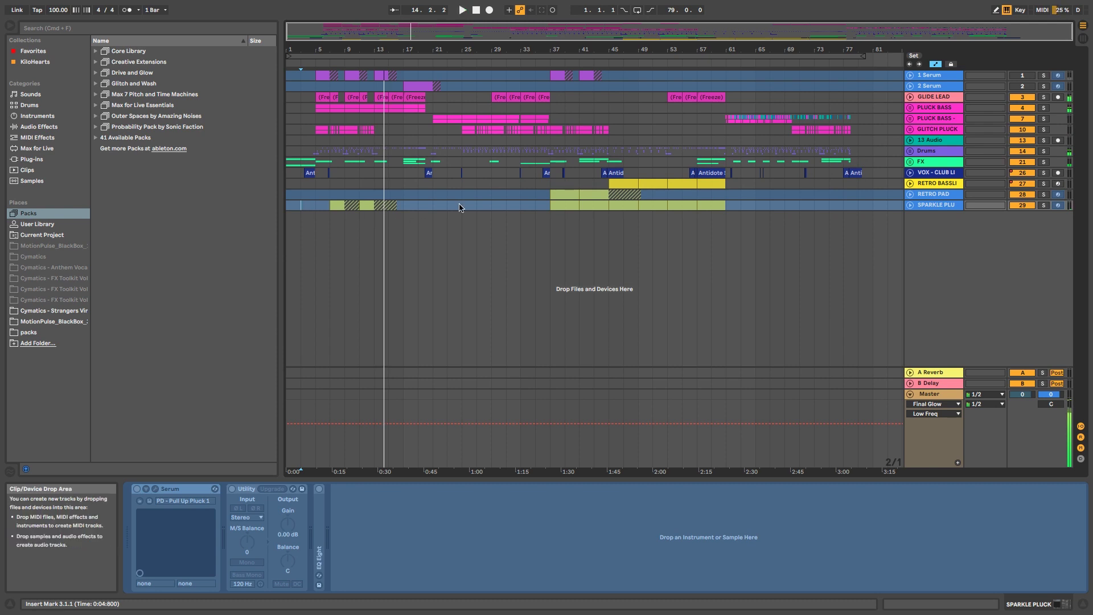
Step: Play back the arrangement from bar 17, and again from bar 37
click(432, 204)
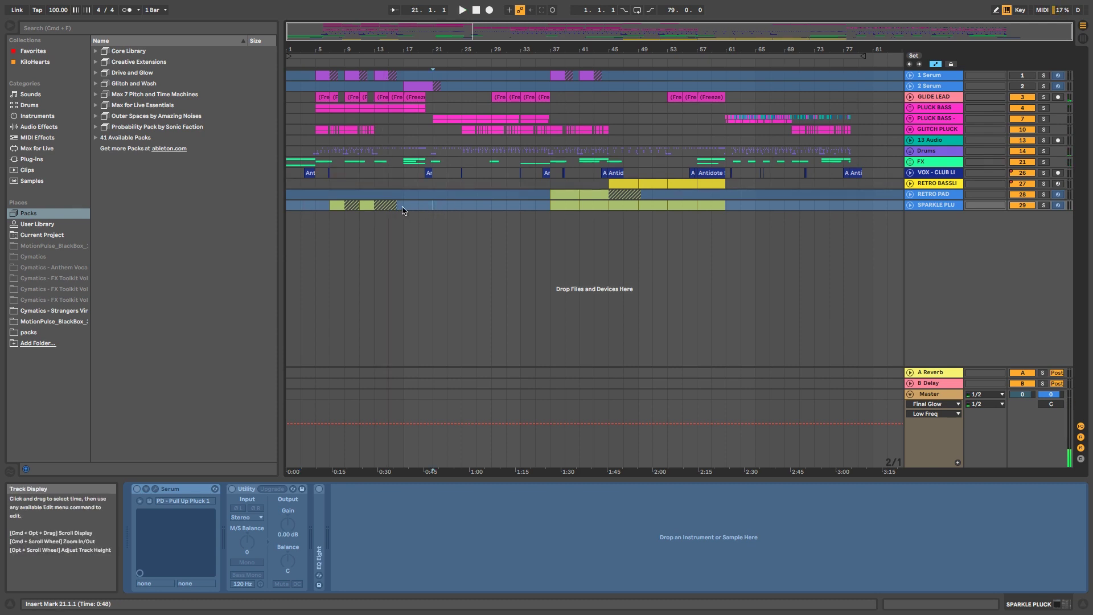
key(space)
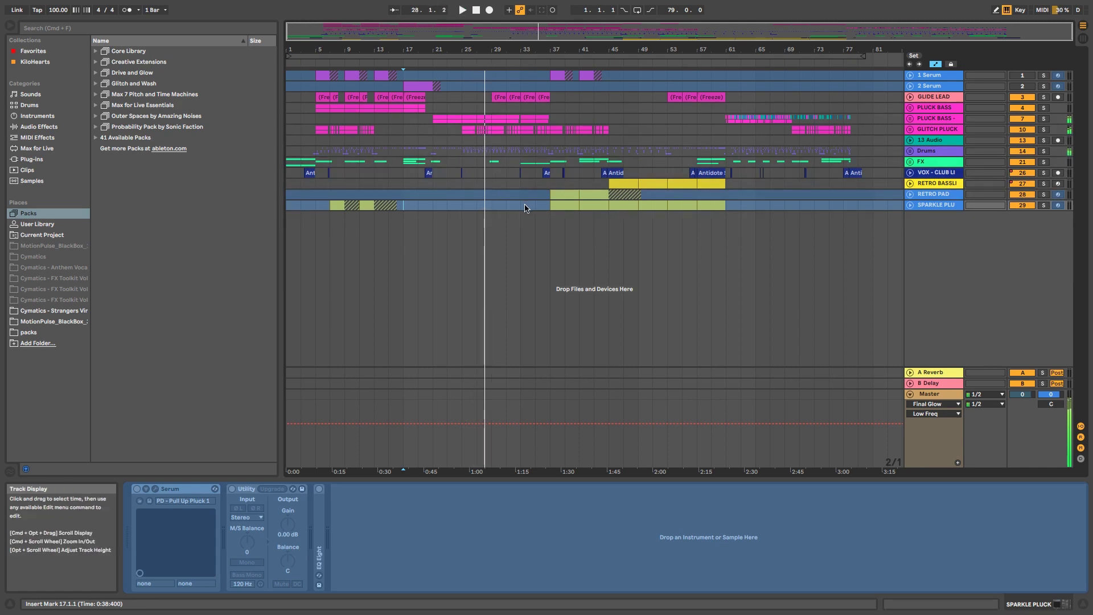
click(548, 207)
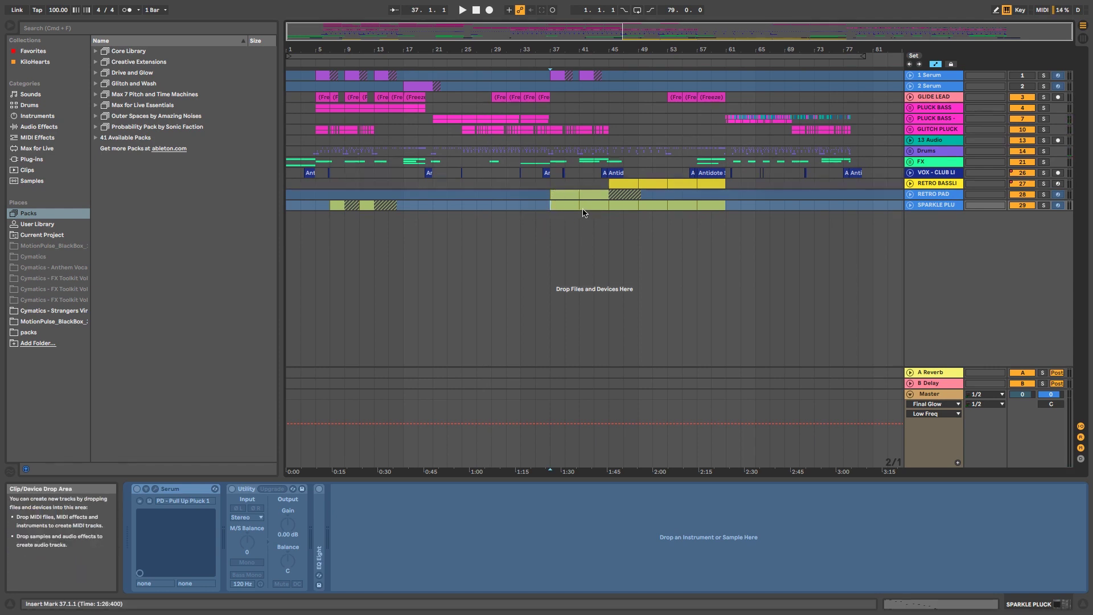
key(space)
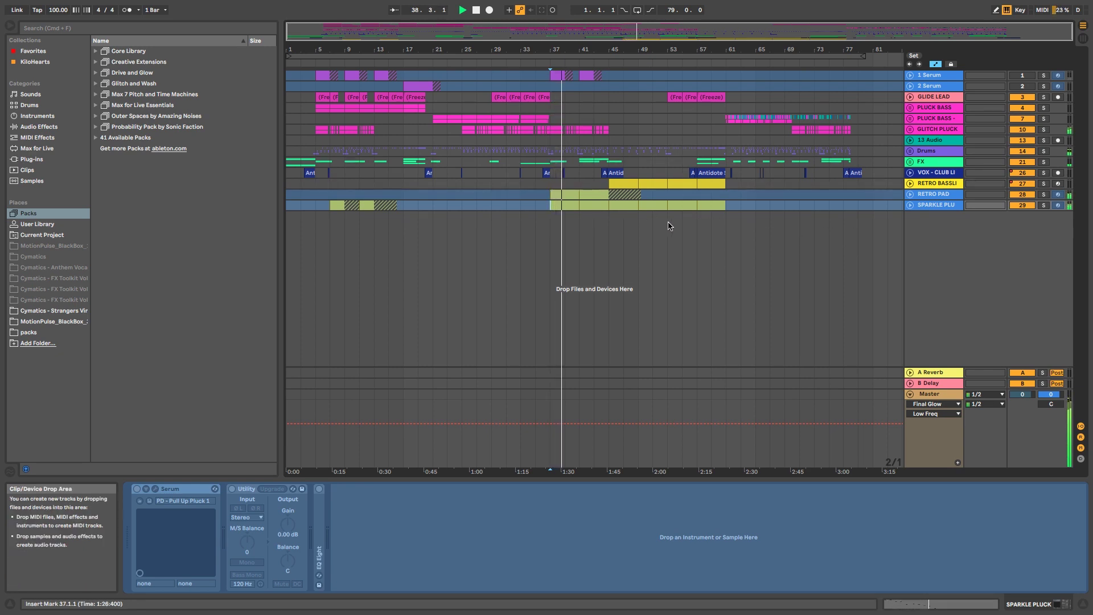
Step: Listen to the sections starting at bars 45 and 57, and stop playback around bar 69
click(606, 189)
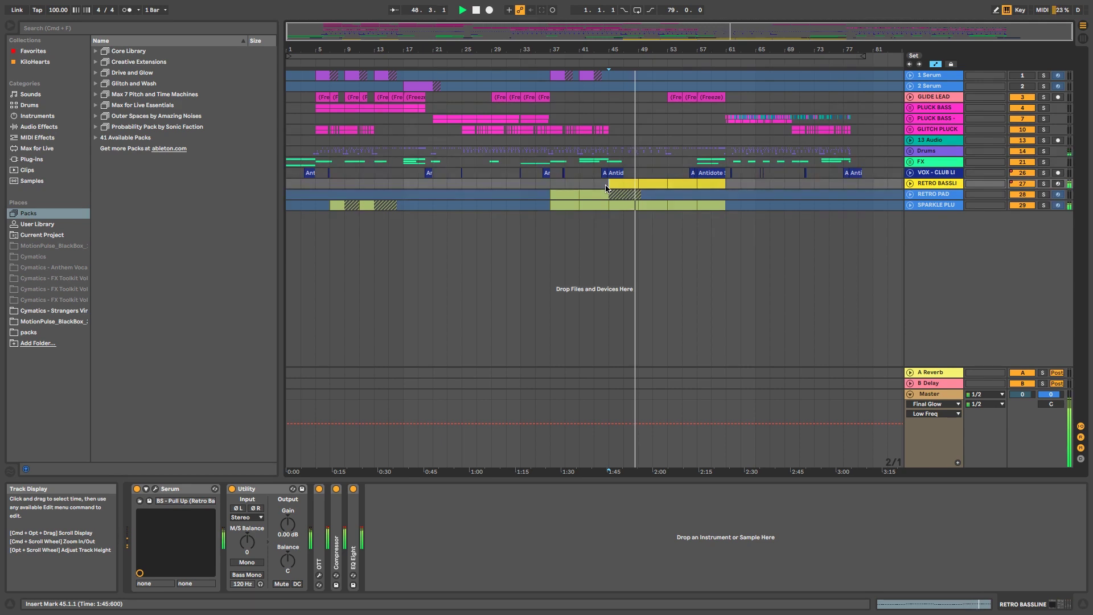
click(697, 206)
key(space)
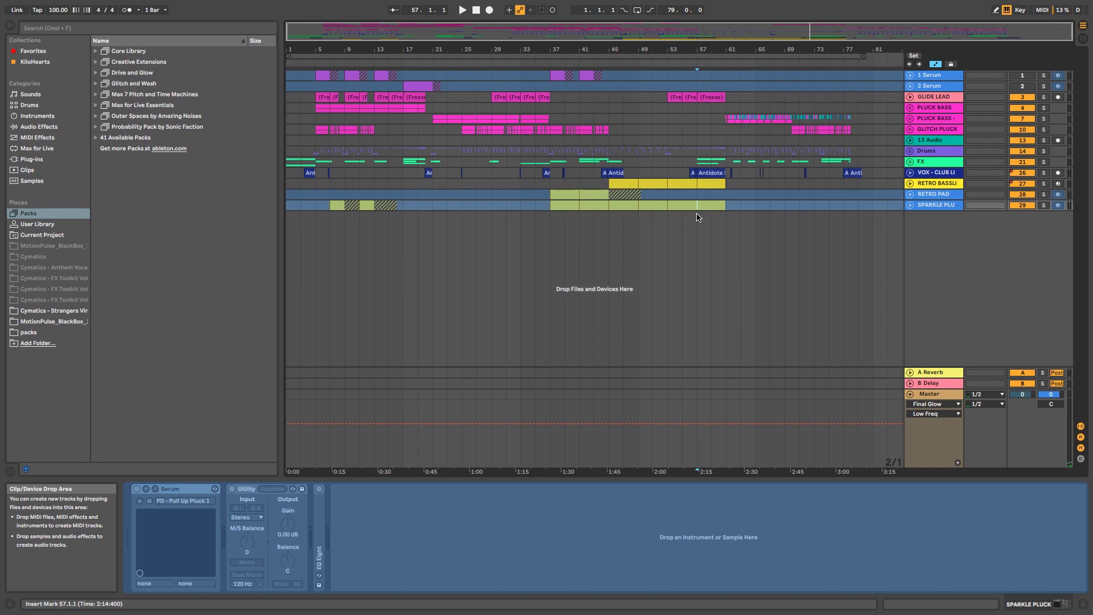
key(space)
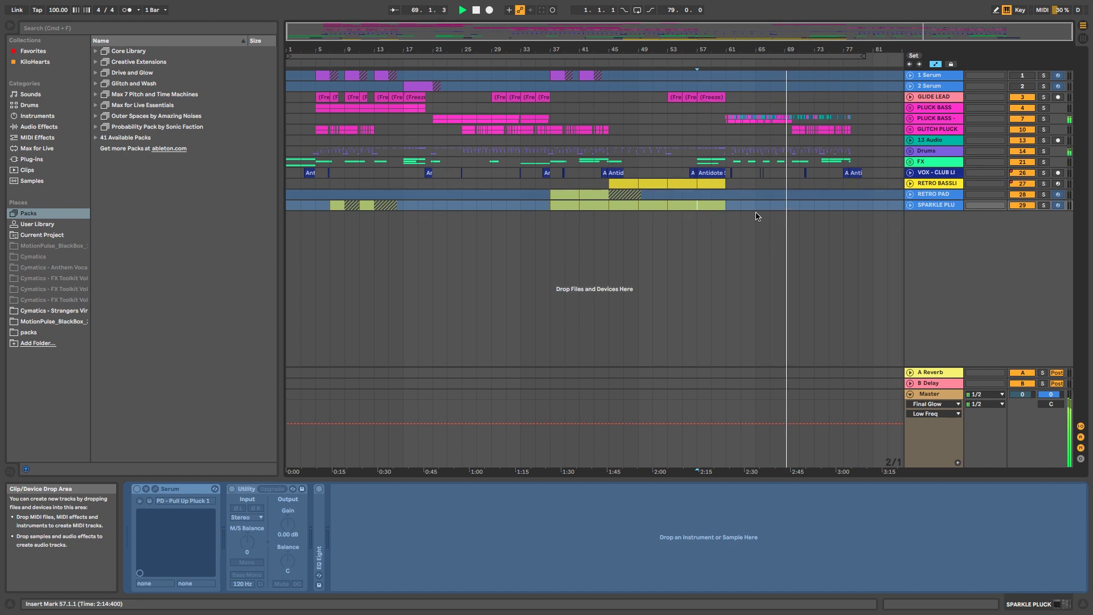
key(space)
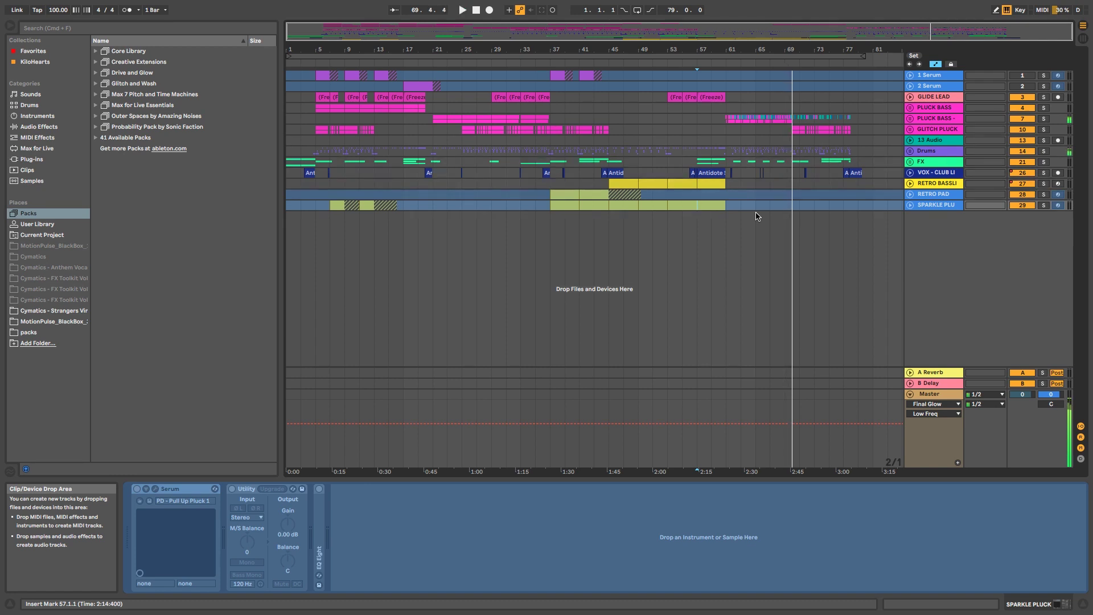
Step: Solo the FX group and the VOX track, and unfold both in the arrangement
click(1047, 163)
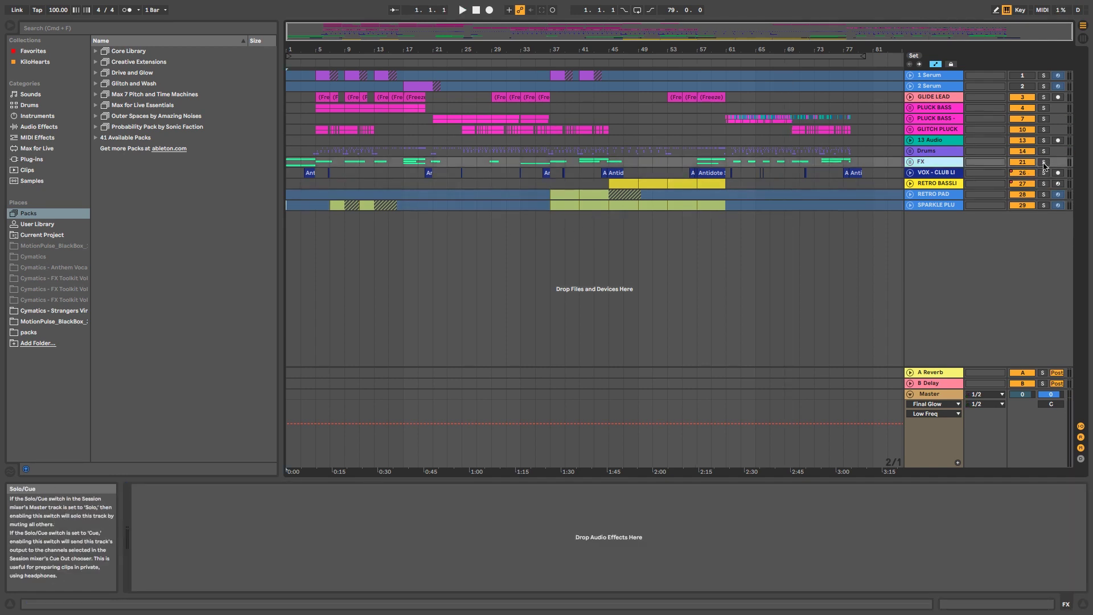
click(1044, 164)
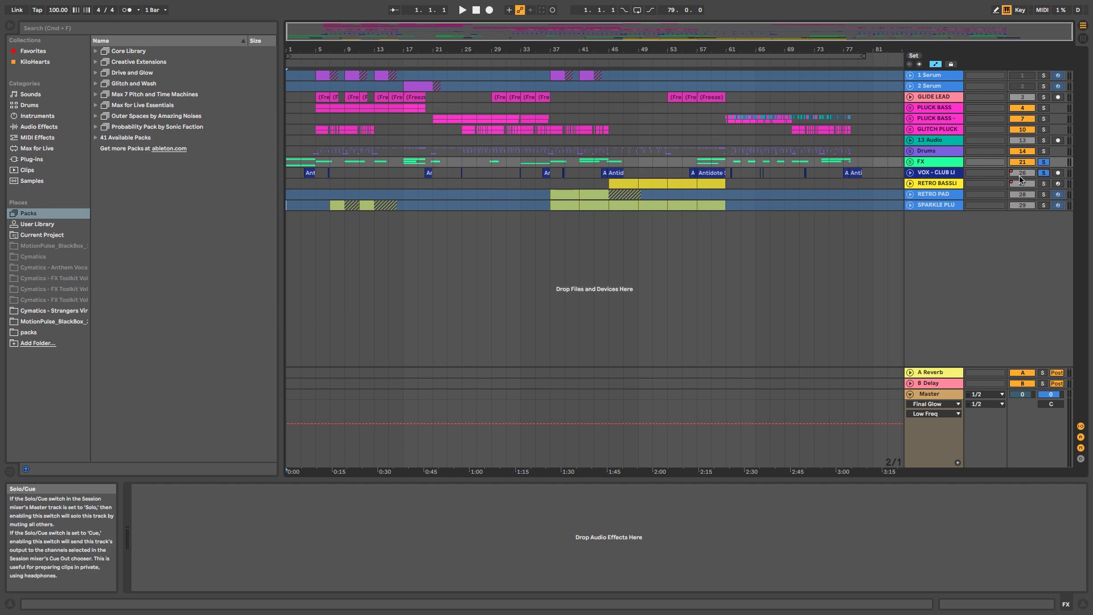
click(910, 162)
click(911, 246)
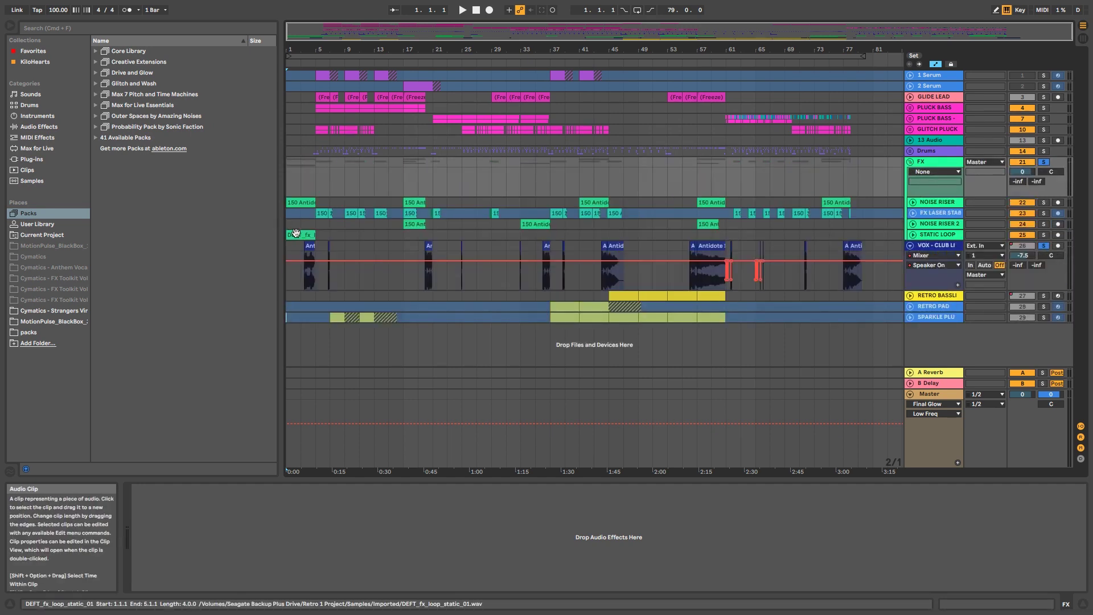
Step: Play the soloed FX and vocal parts from bar 1
click(311, 278)
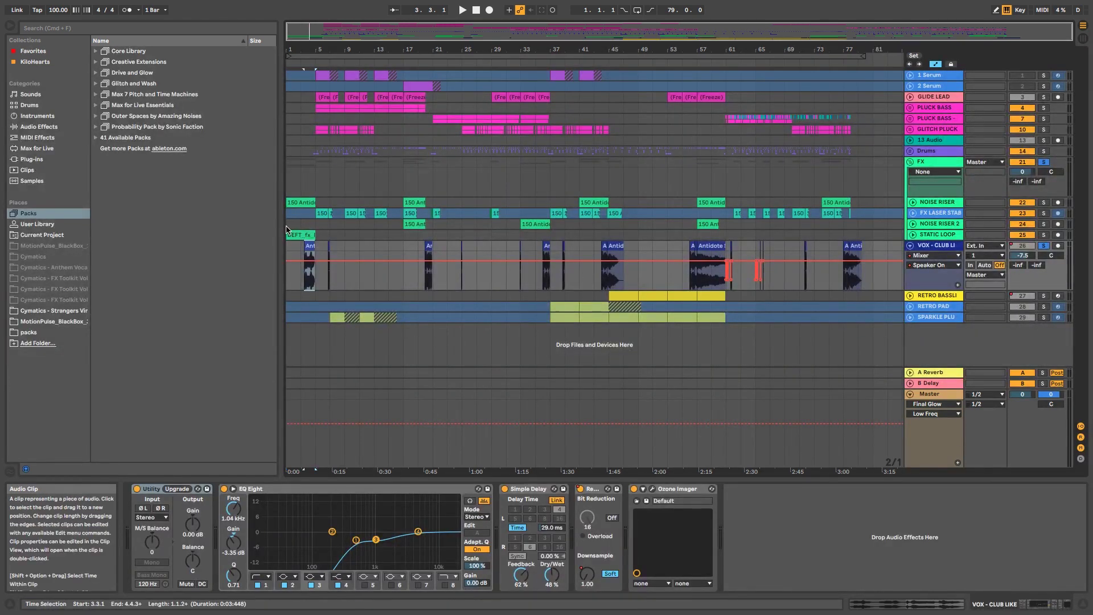
click(287, 238)
key(space)
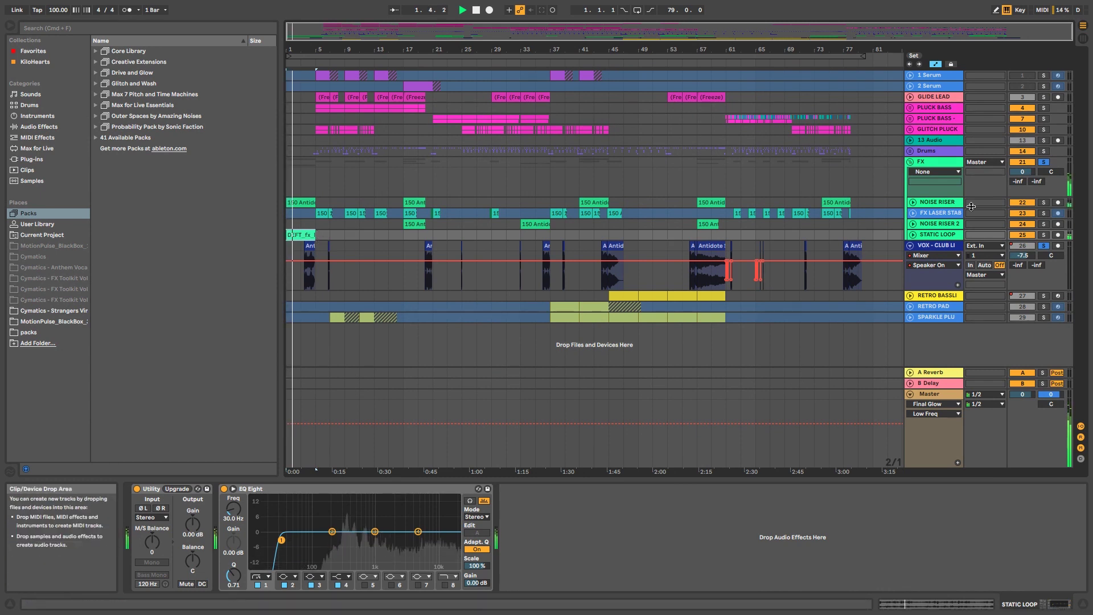
Step: Unfold the NOISE RISER and STATIC LOOP tracks and audition each of them soloed
click(912, 202)
click(913, 276)
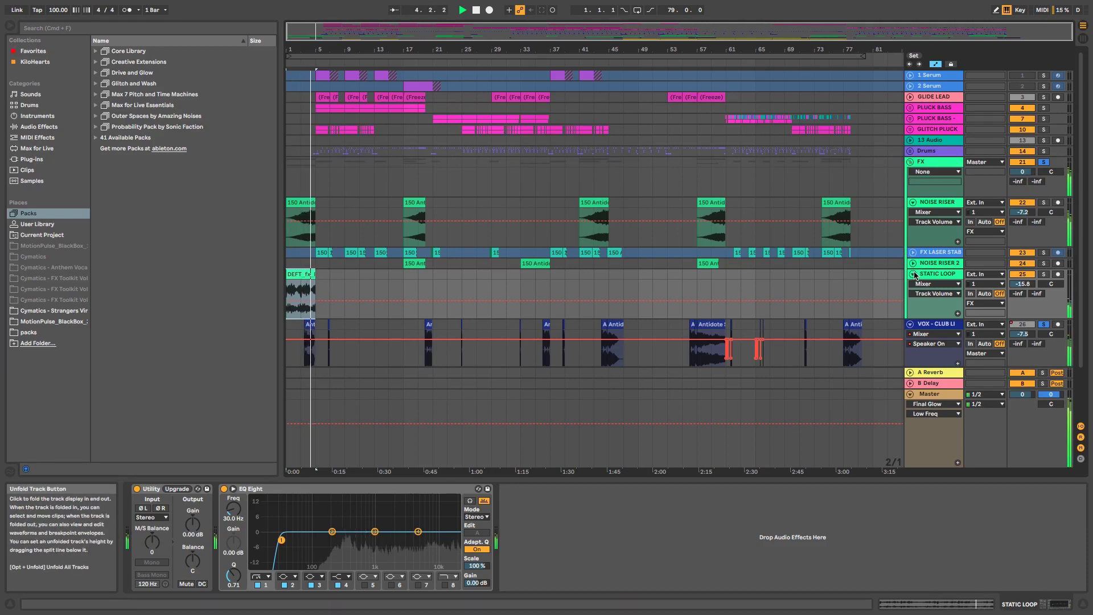
click(1044, 275)
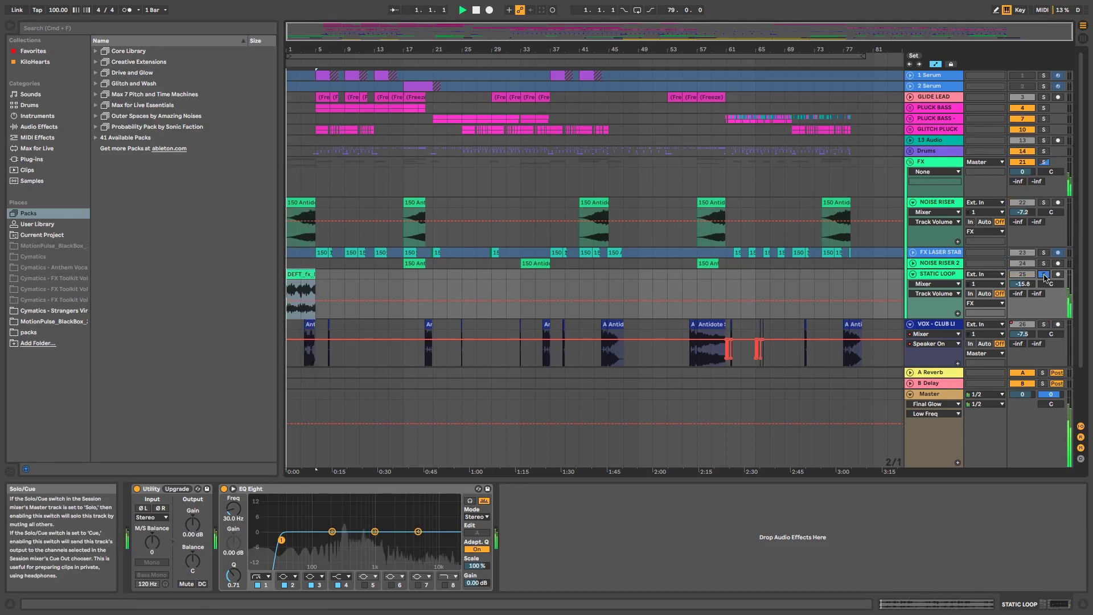
click(1044, 203)
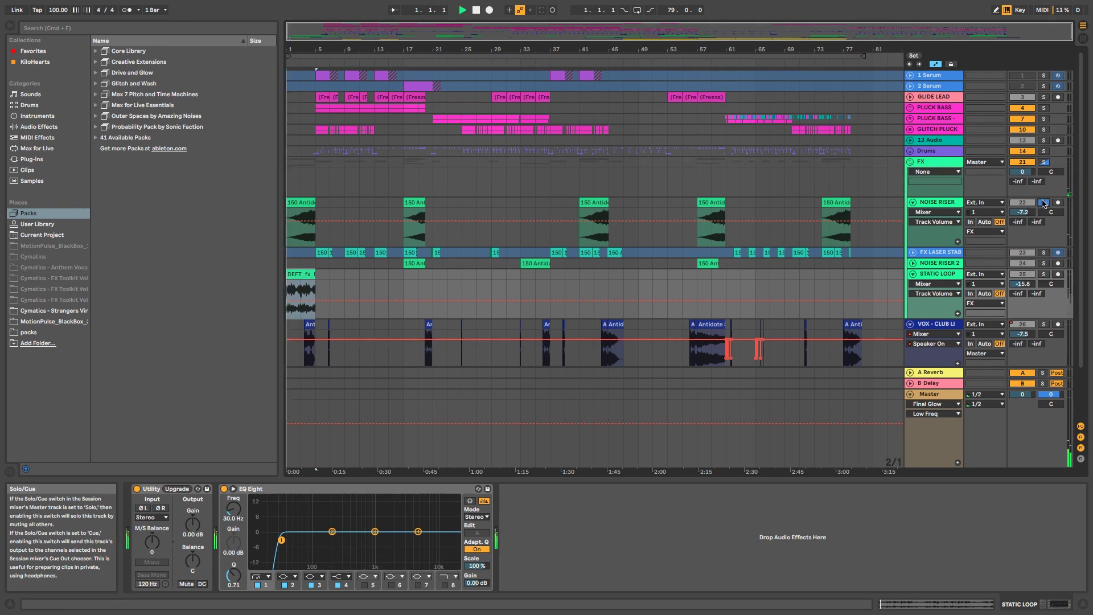
click(302, 236)
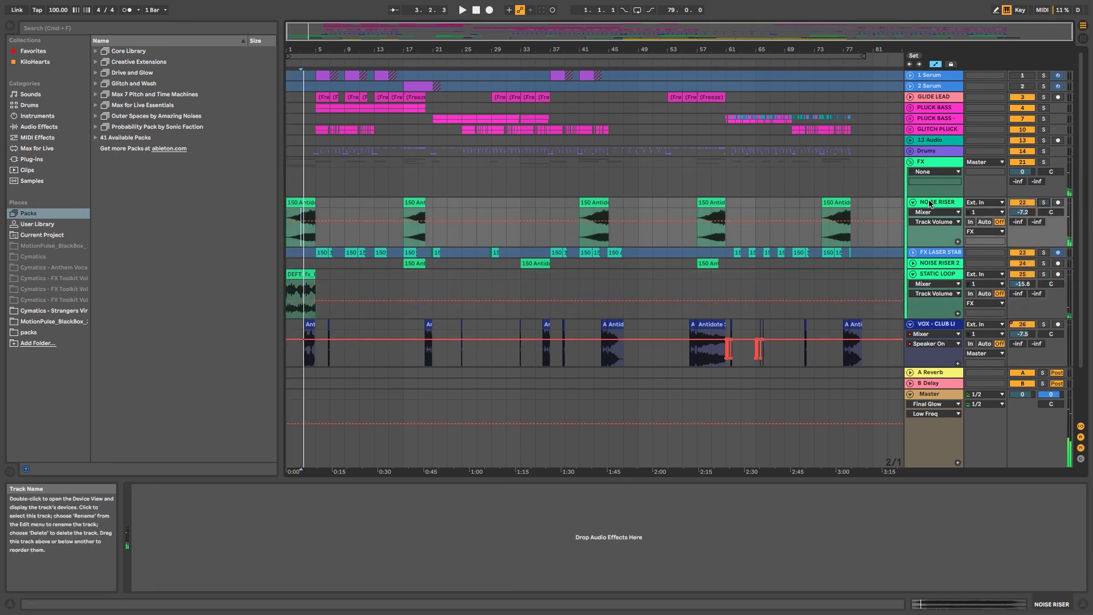
Step: Fold the individual FX tracks and play the soloed vocal track from bar 3
alt+click(913, 202)
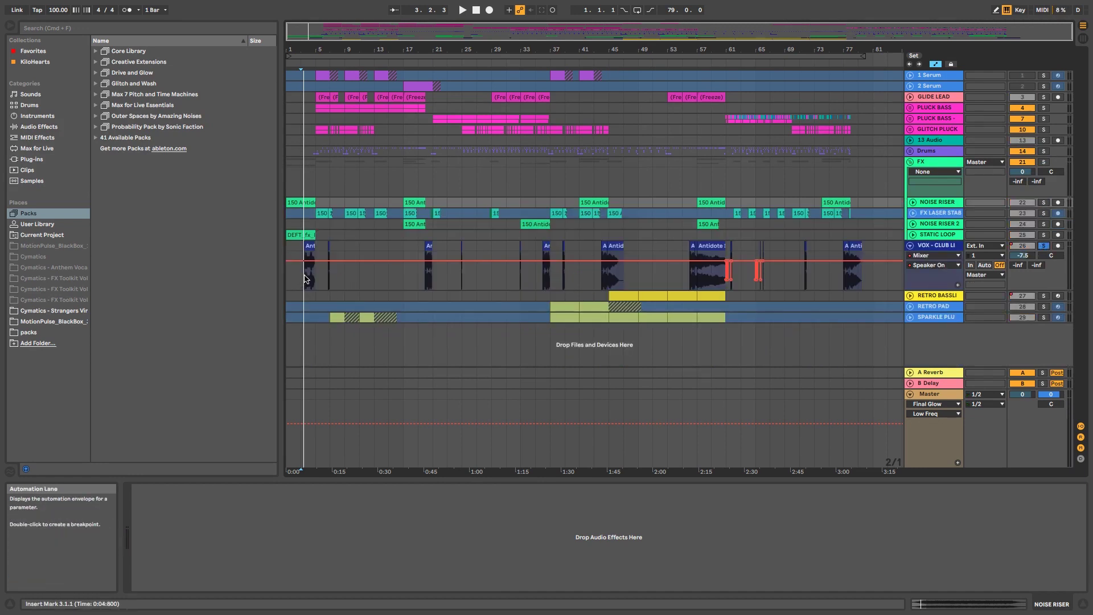
click(304, 279)
key(space)
drag(314, 253, 307, 253)
key(space)
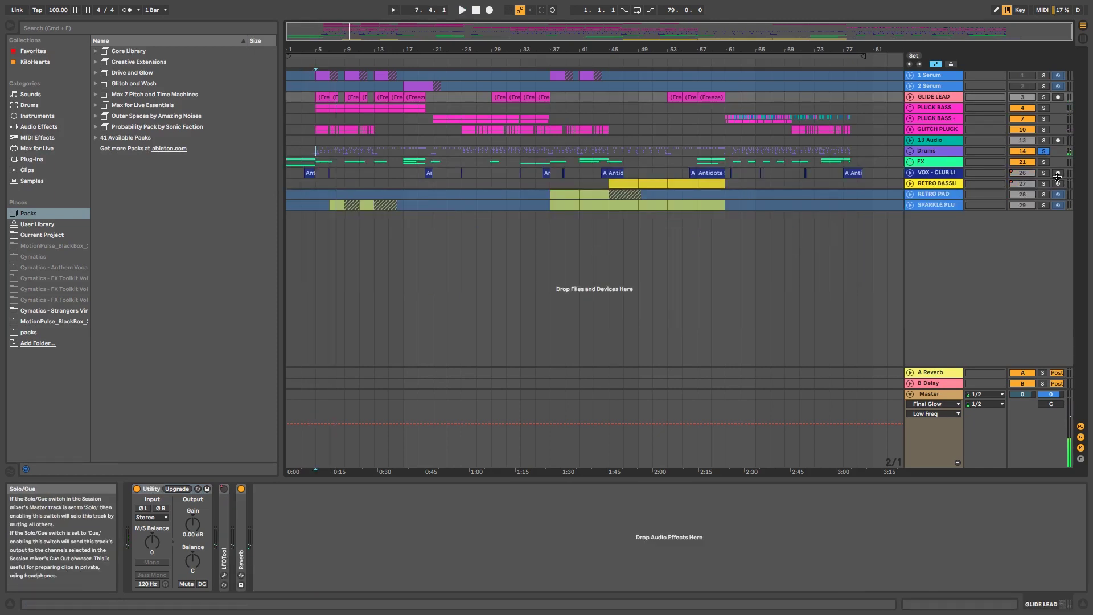
Step: Unfold the Drums group and play it soloed from bar 5, ending with the group unsoloed and folded
click(910, 151)
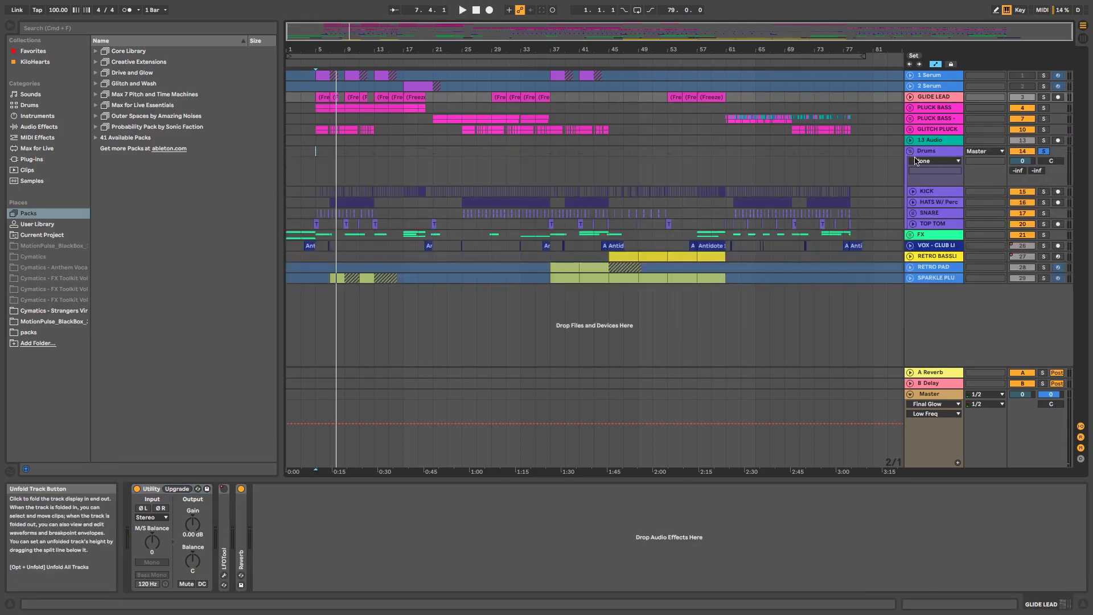
key(space)
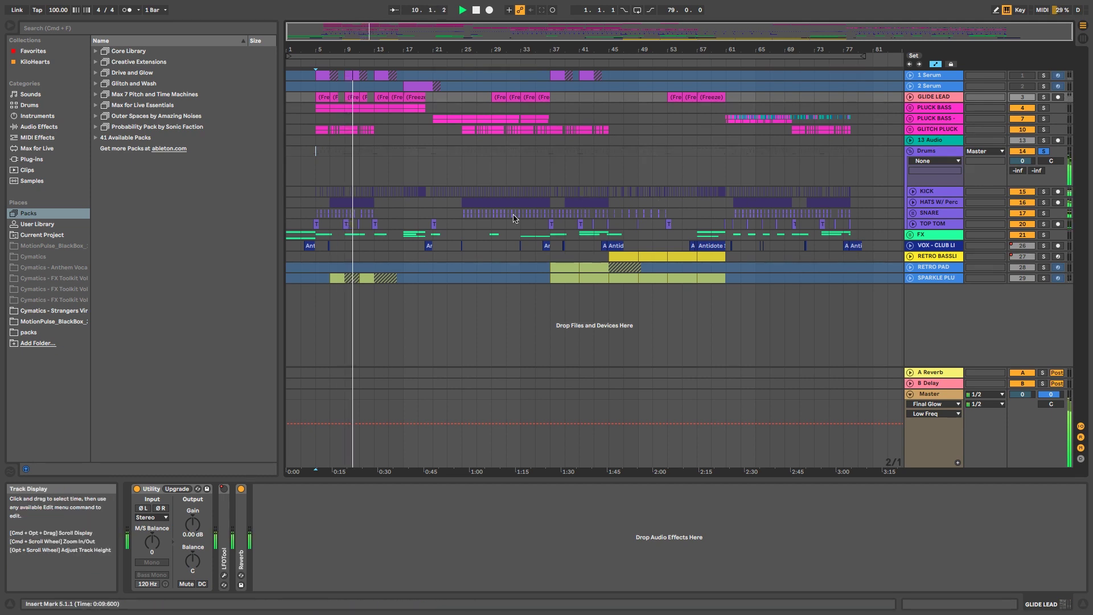
click(1043, 152)
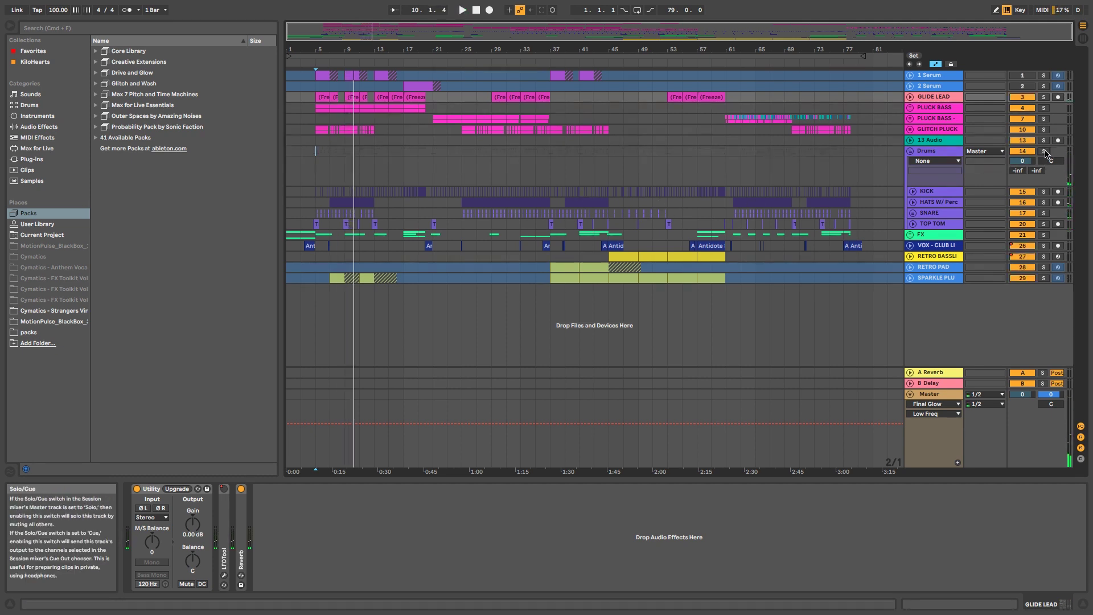
click(910, 151)
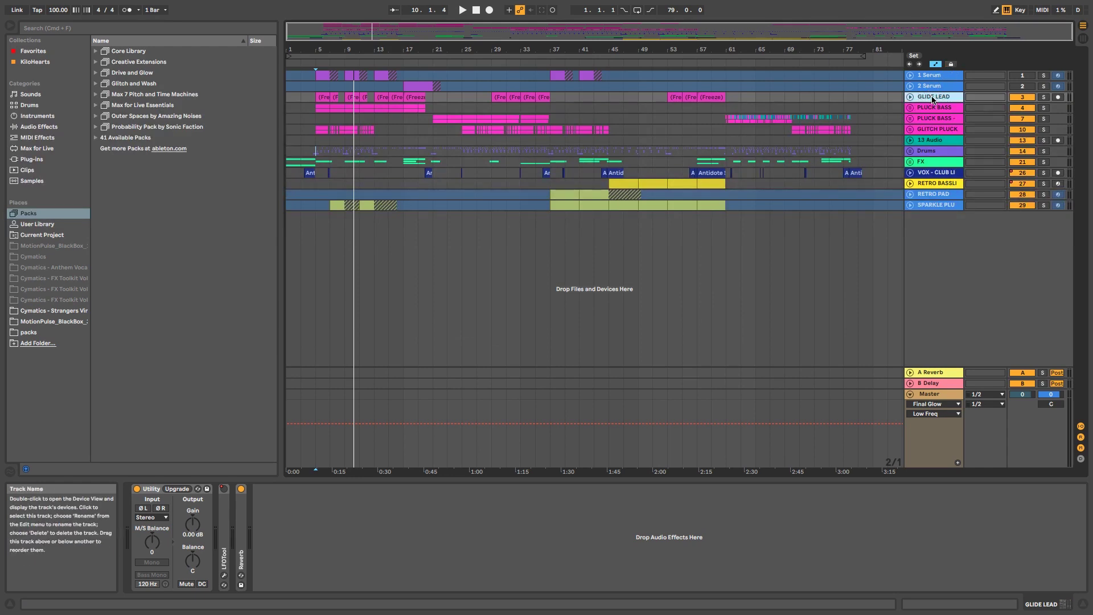
Step: Audition the GLIDE LEAD track soloed from bars 5 and 9, with it and the 1-Serum track unfolded, ending unsoloed
click(1044, 98)
key(space)
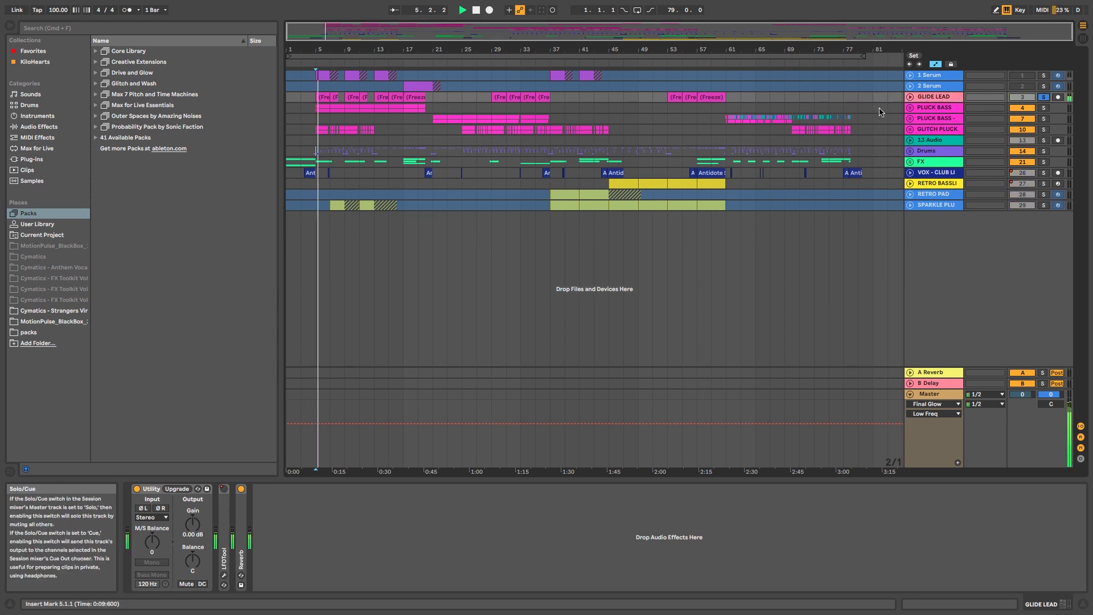
key(Right)
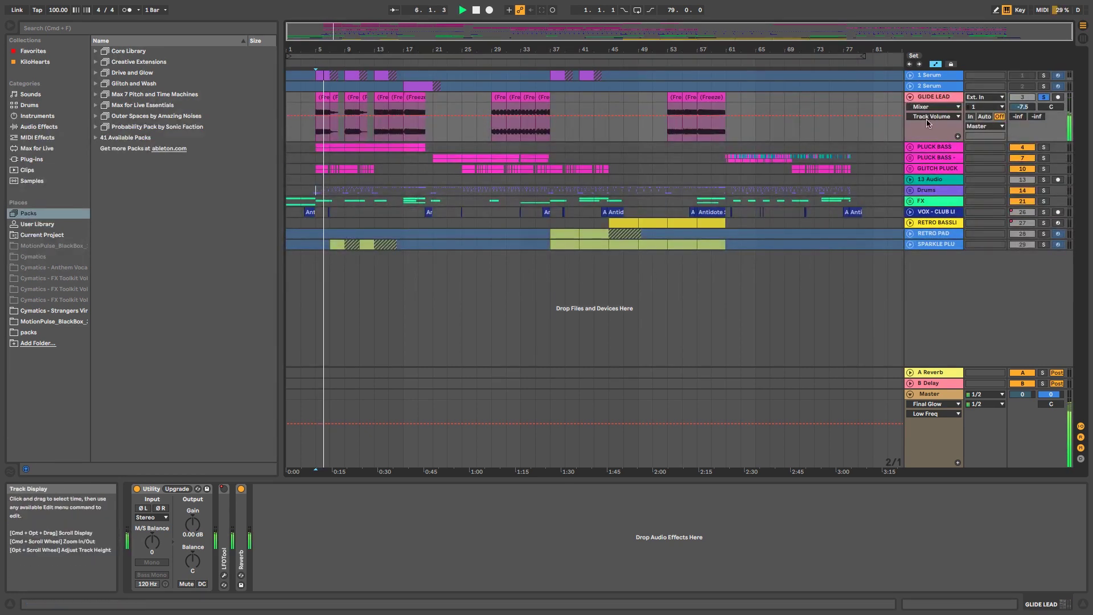
click(909, 75)
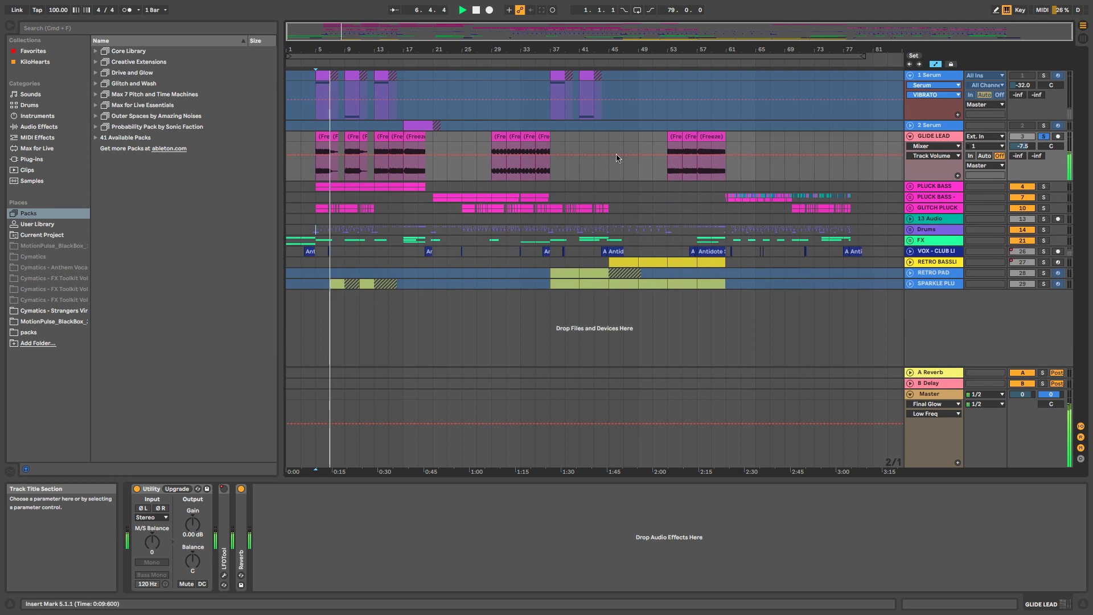
click(346, 170)
key(space)
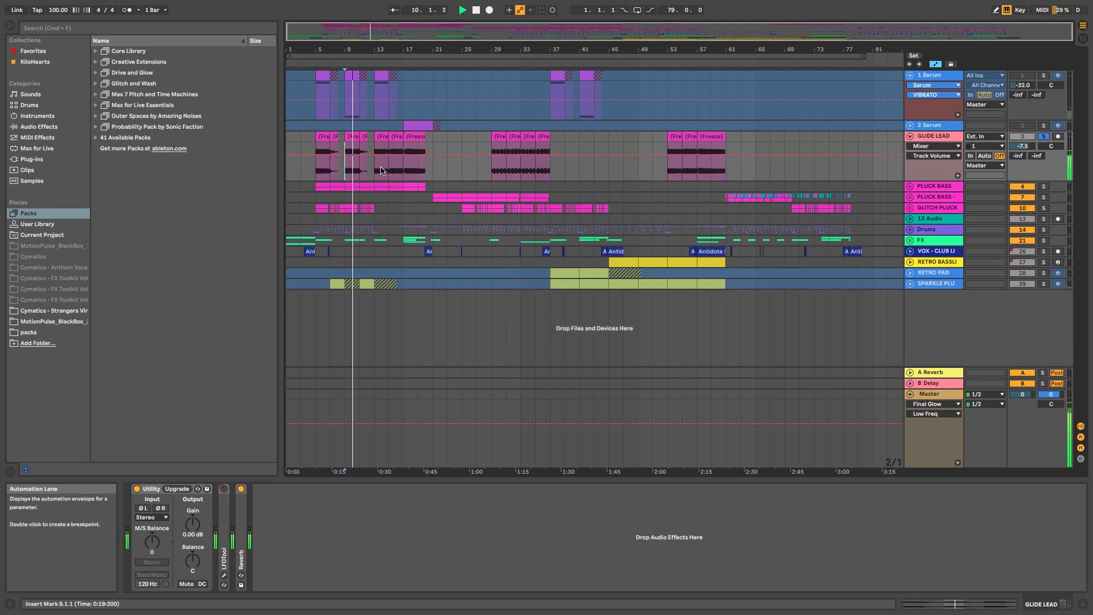
click(1044, 137)
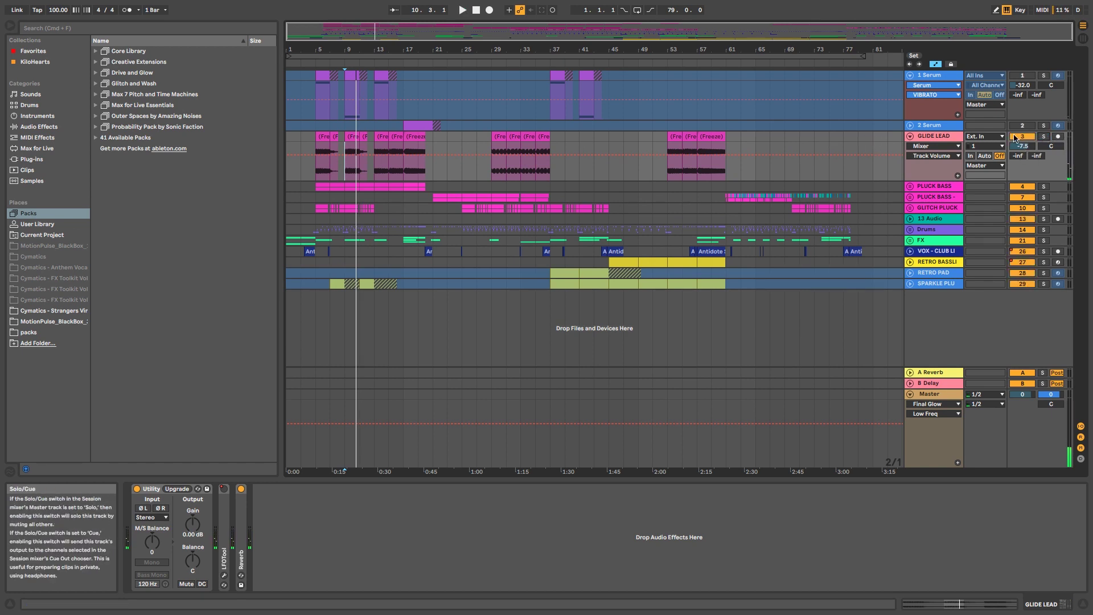
Step: Unfreeze the 1-Serum track and open the Serum plug-in window with the clip at bar 5 selected
right_click(934, 78)
click(932, 142)
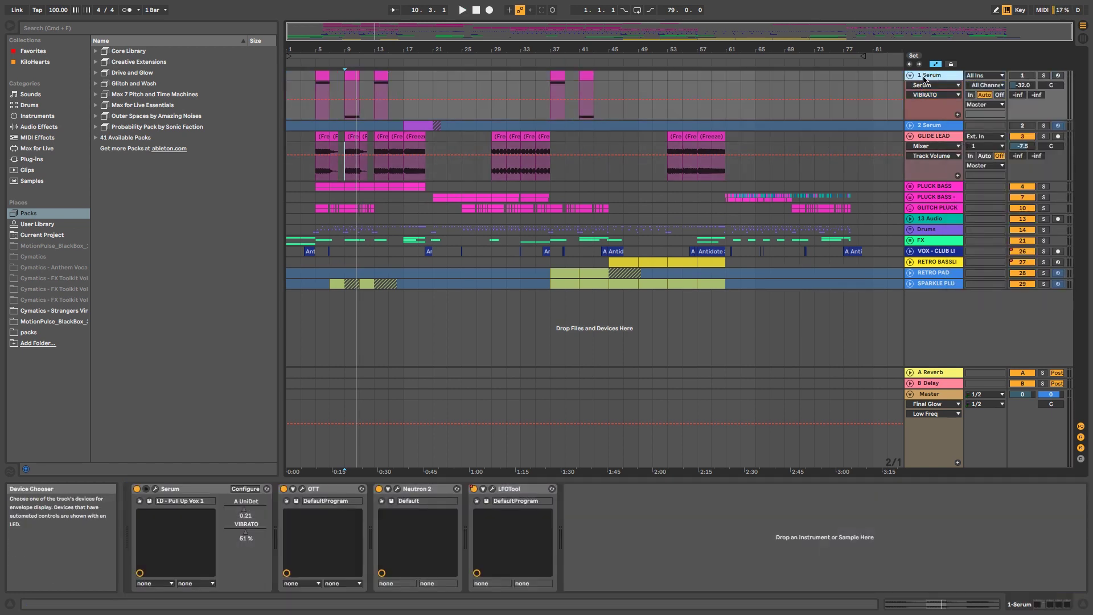
click(322, 84)
click(155, 489)
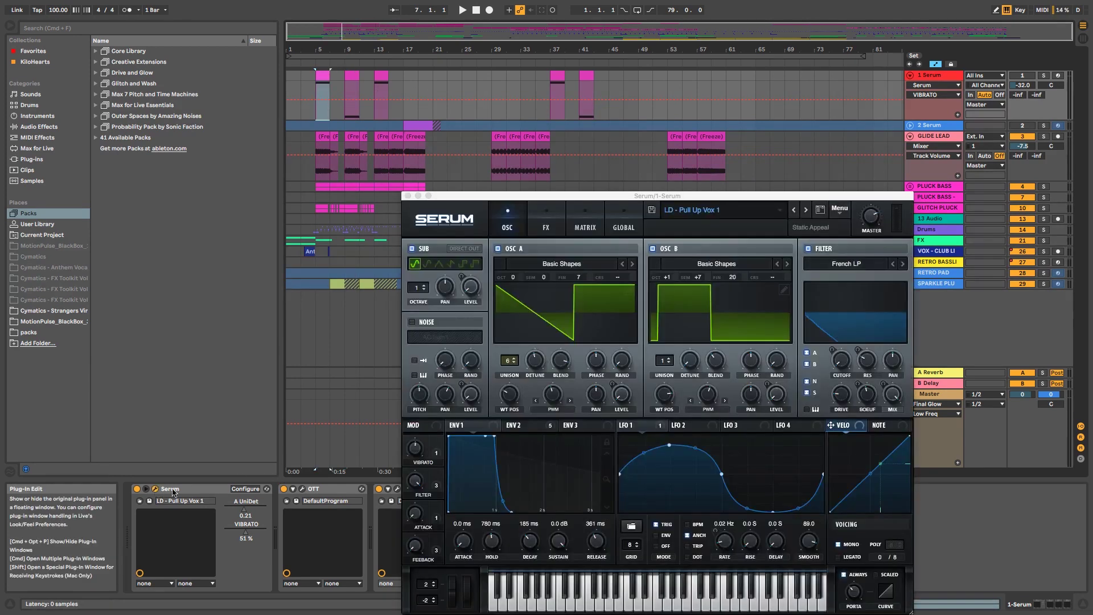
Step: Apply the Rick and Morty skin to Serum and move its window higher over the arrangement
click(454, 222)
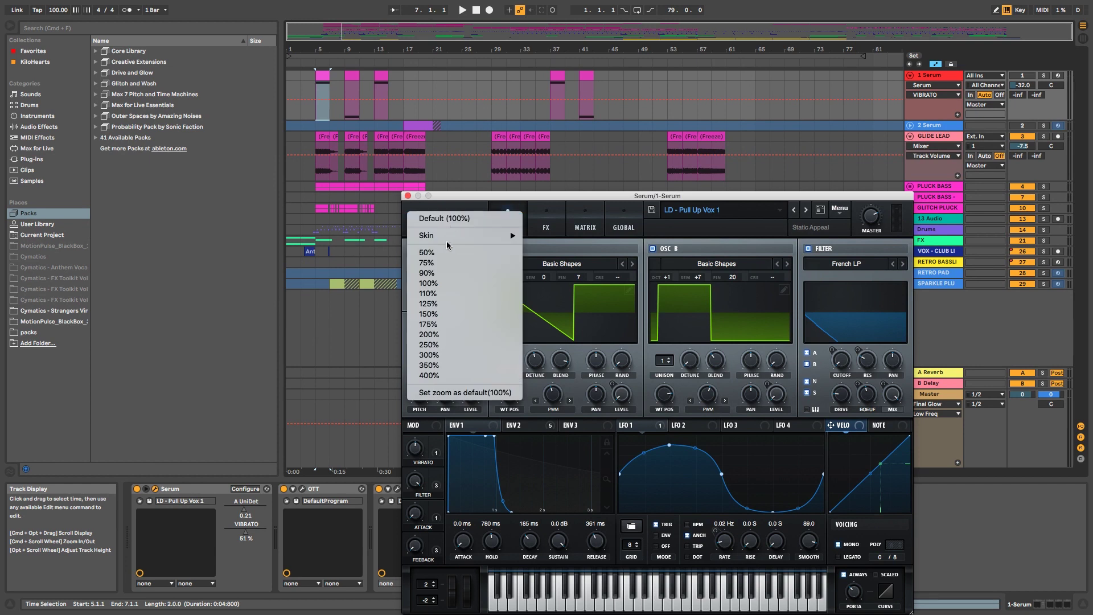
mouse_move(473, 235)
click(553, 247)
drag(541, 200, 450, 137)
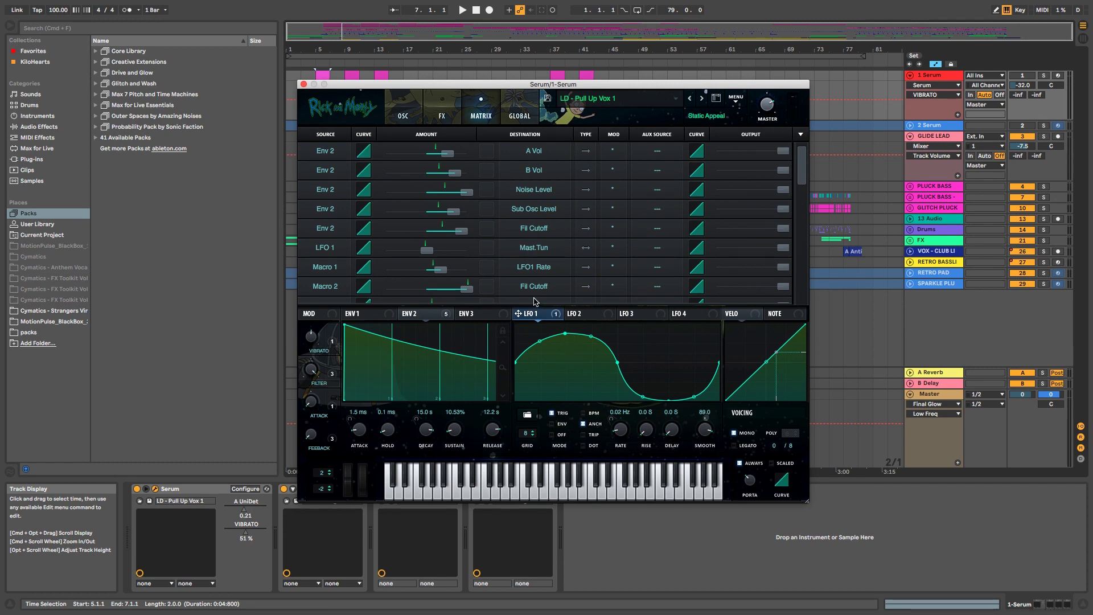
Step: Play the Serum patch from bar 5, with the 1-Serum track soloed, and stop playback
key(space)
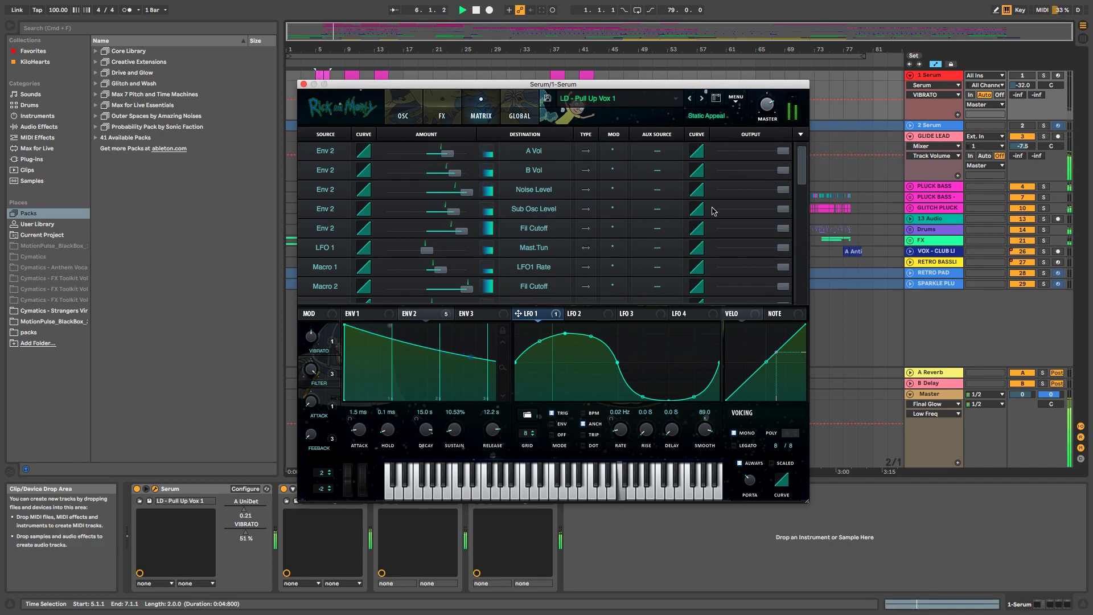
click(1044, 76)
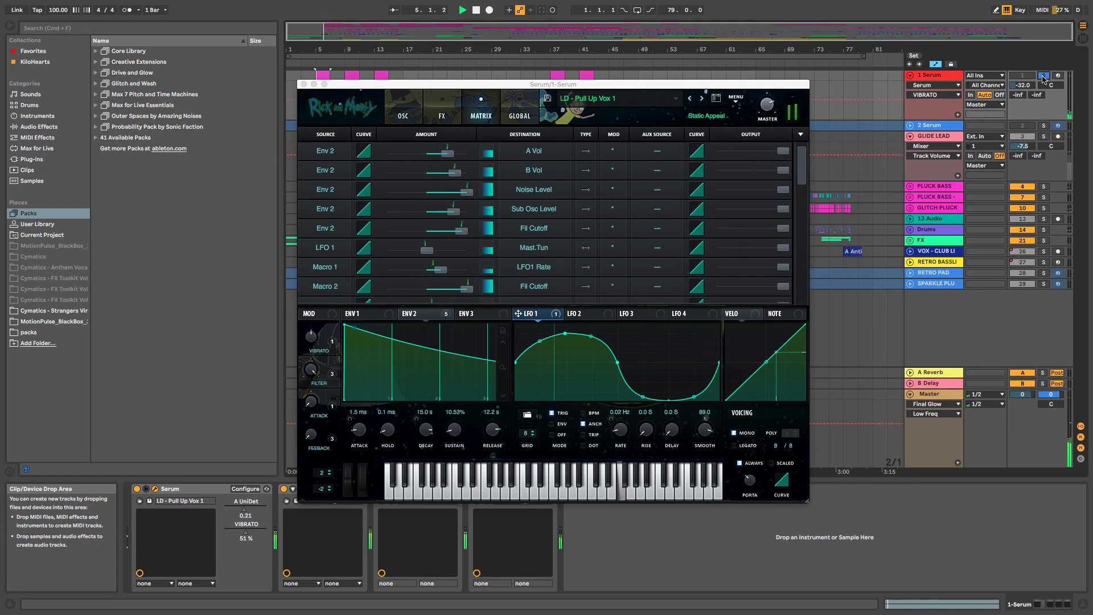
key(space)
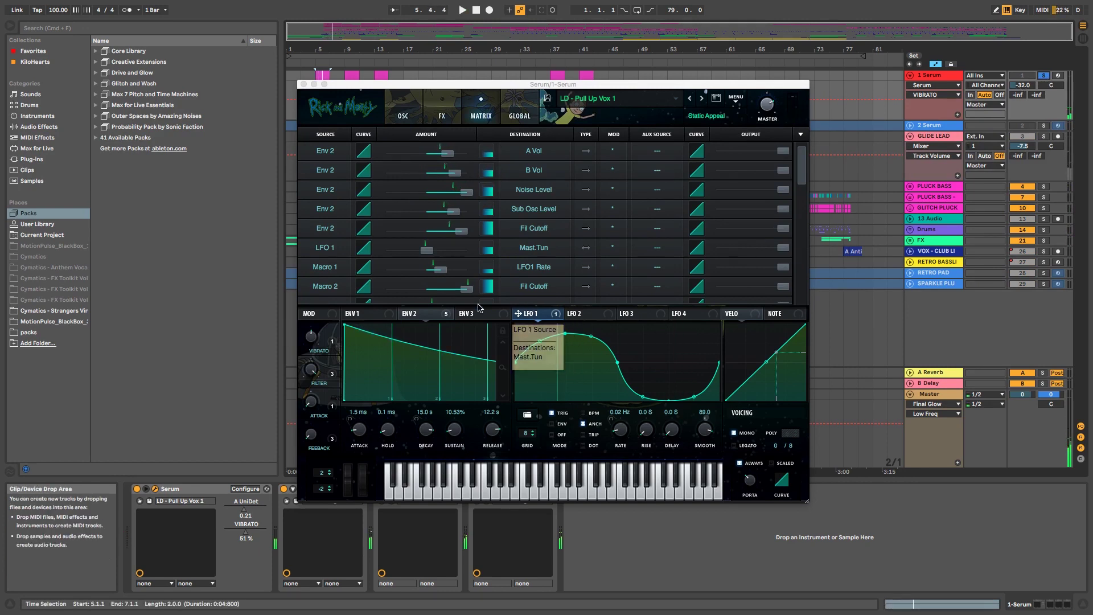
Step: Examine the oscillators and filter of the LD - Pull Up Vox 1 patch, and its effects chain from Distortion to EQ
click(403, 114)
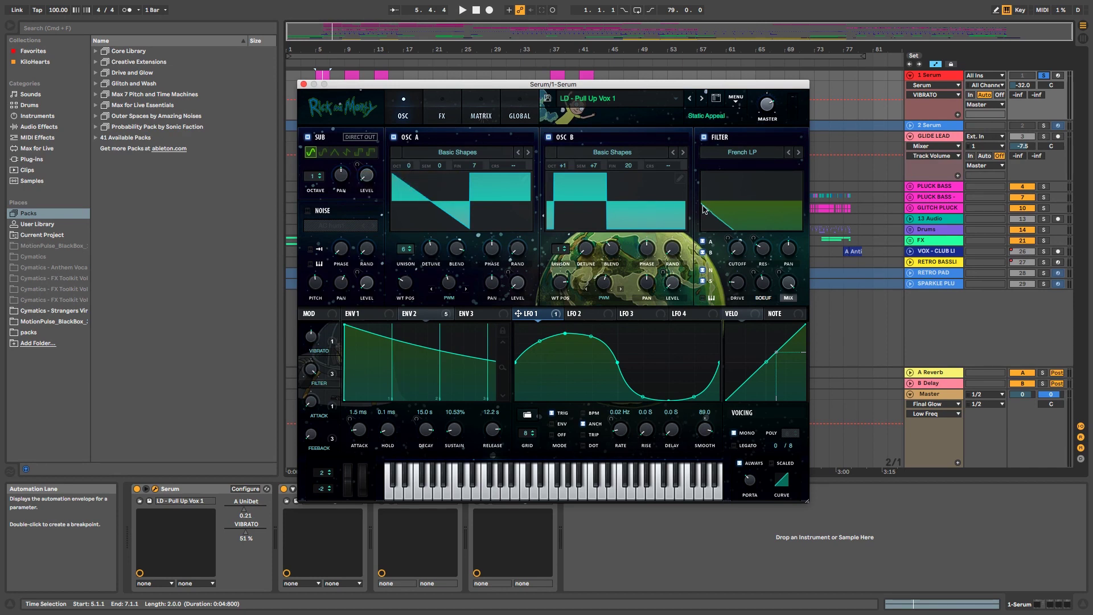
click(449, 113)
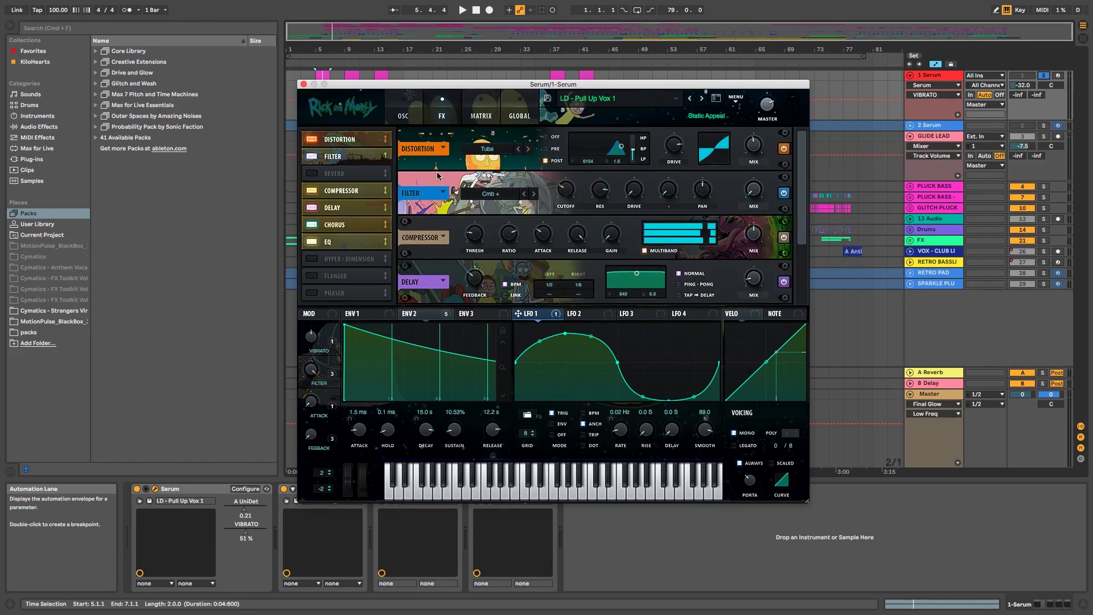
scroll(437, 182, down, 2)
scroll(435, 197, down, 6)
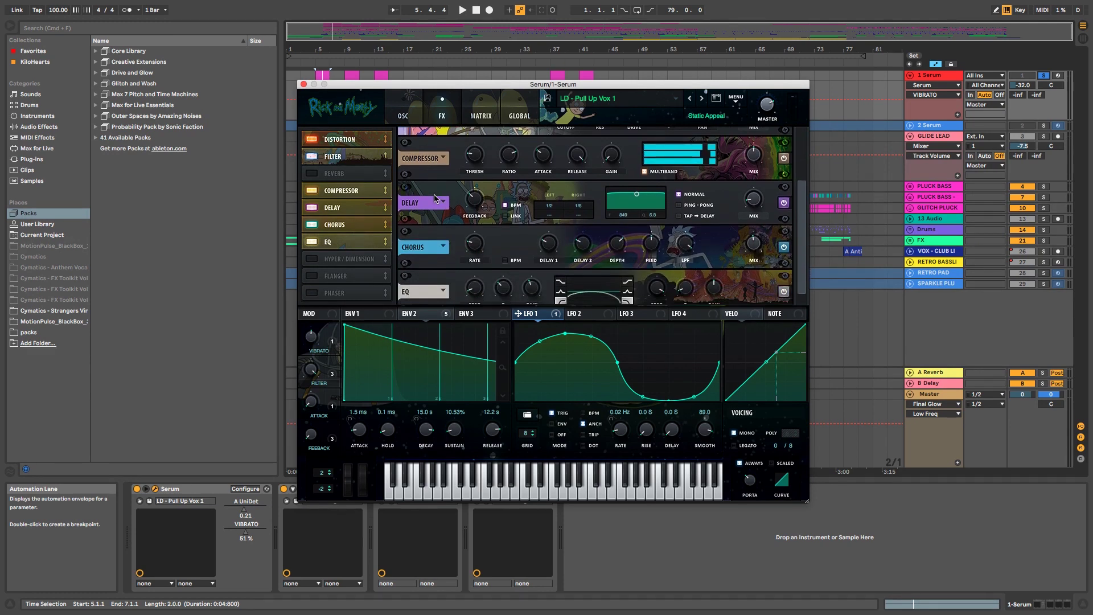
scroll(434, 197, down, 1)
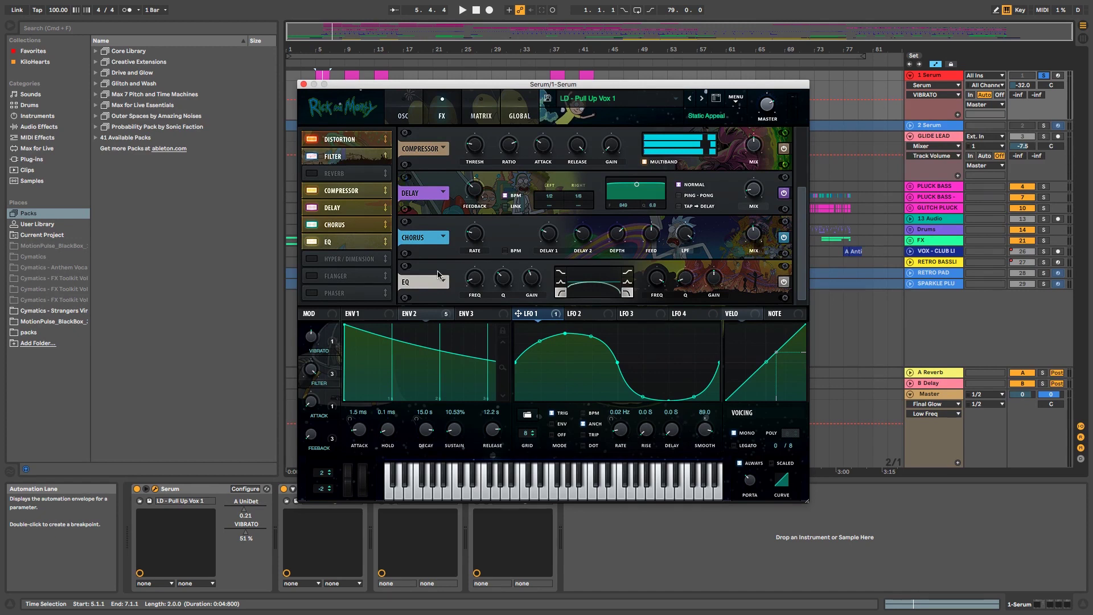
scroll(436, 271, up, 2)
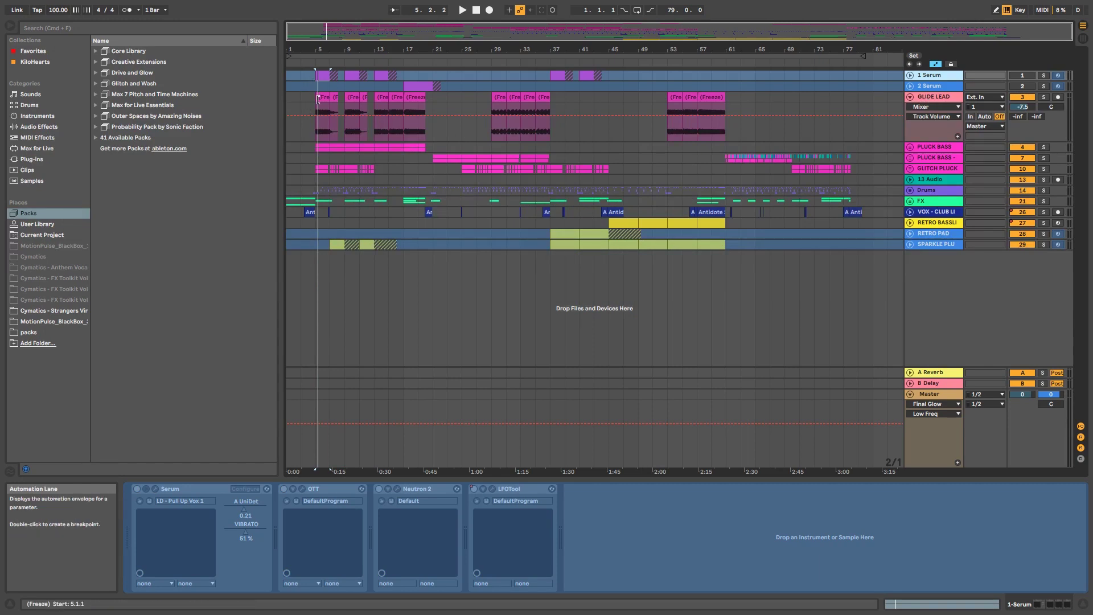
Step: Play the GLIDE LEAD track soloed from bars 5 and 13, with its Reverb Dry/Wet automation shown
click(318, 95)
key(space)
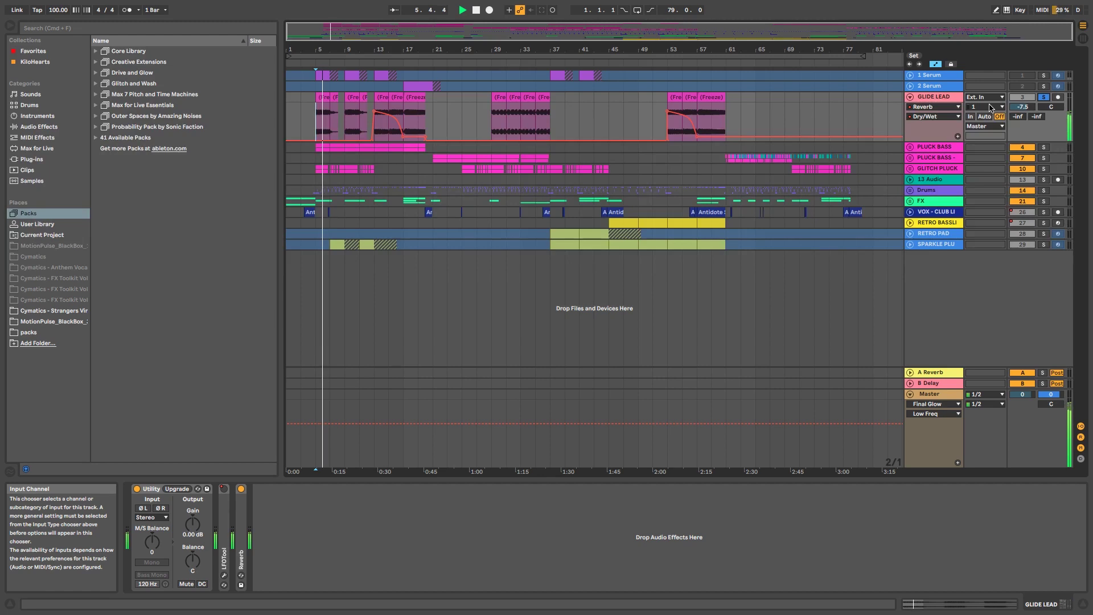
click(323, 120)
click(378, 137)
key(space)
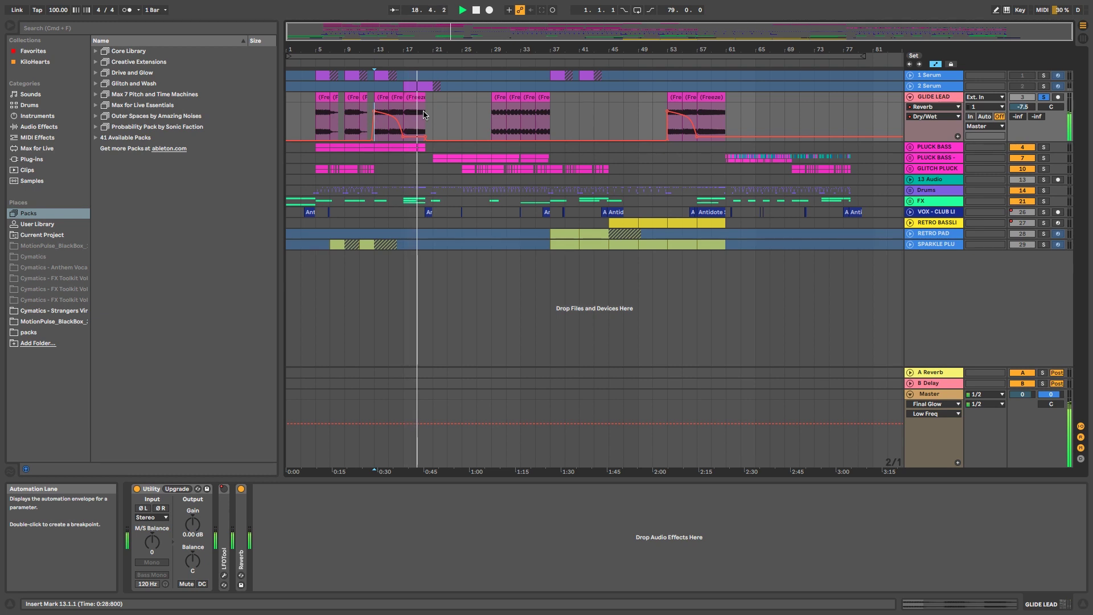
Step: Unfreeze the 2-Serum track and audition its LEAD - Iwatani patch from bar 17, closing the Serum window when done
click(415, 97)
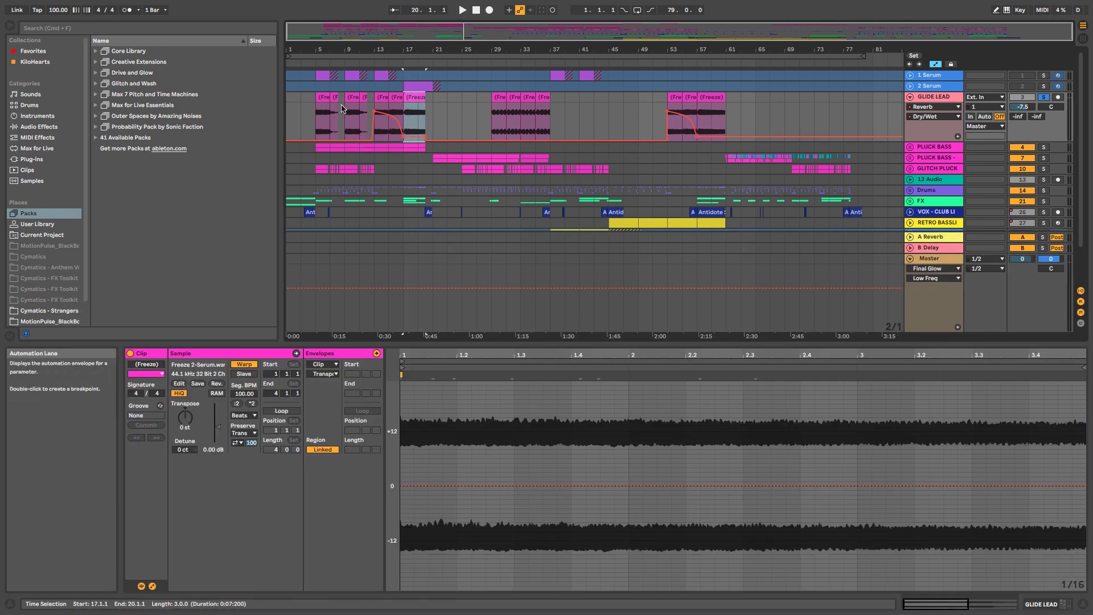
click(415, 86)
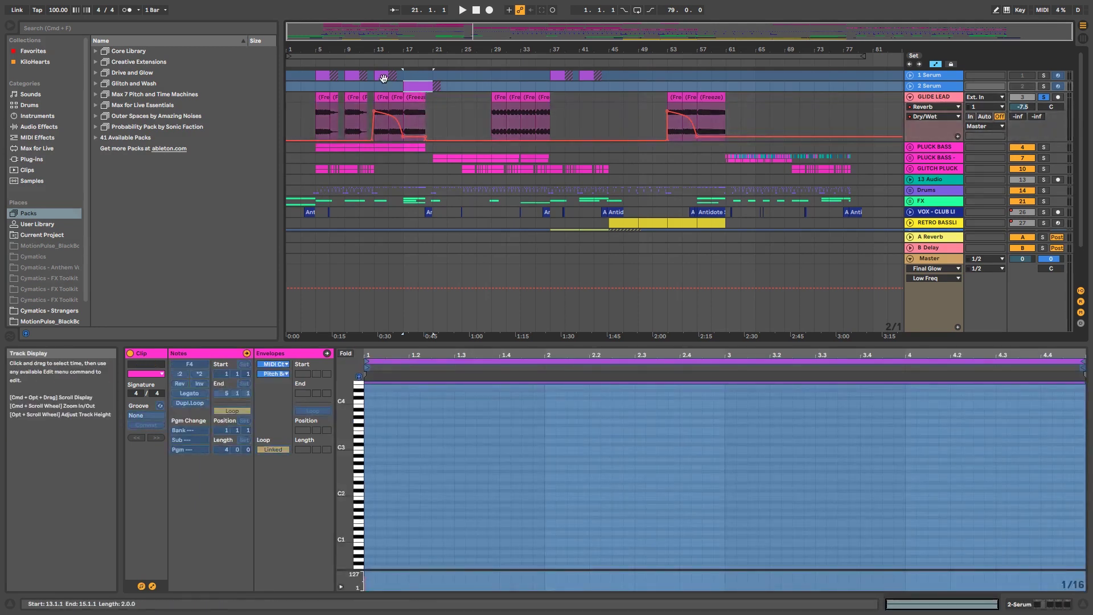
click(910, 86)
click(924, 87)
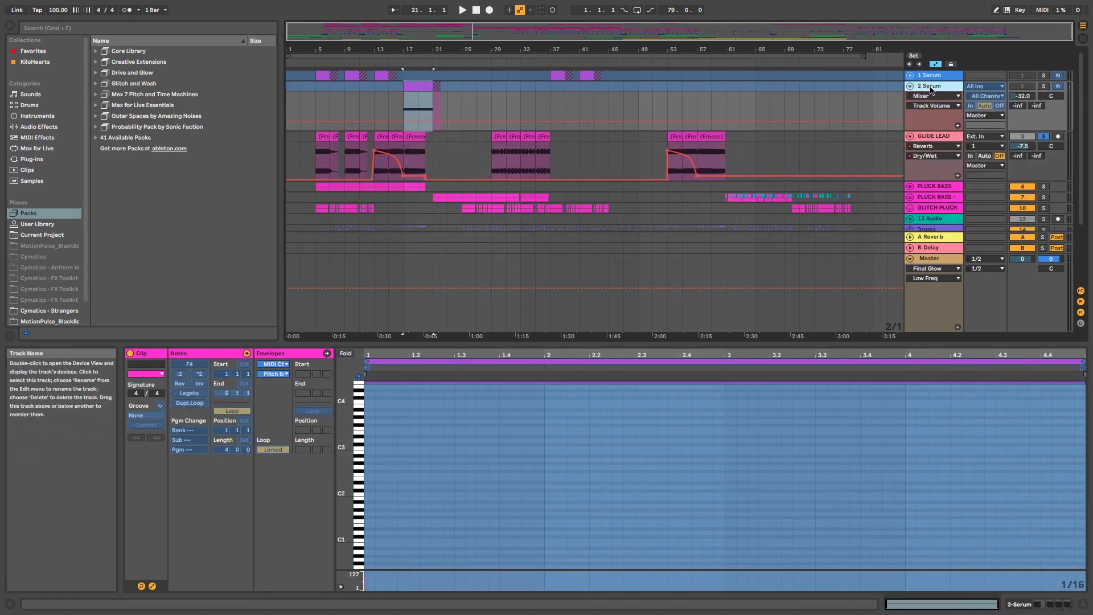
right_click(929, 86)
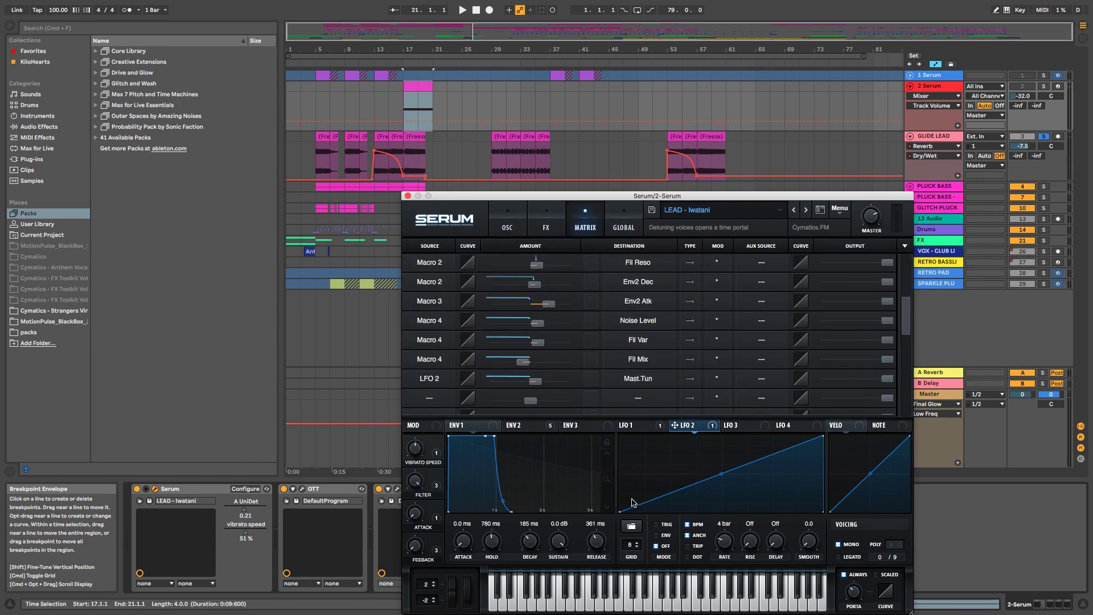
key(space)
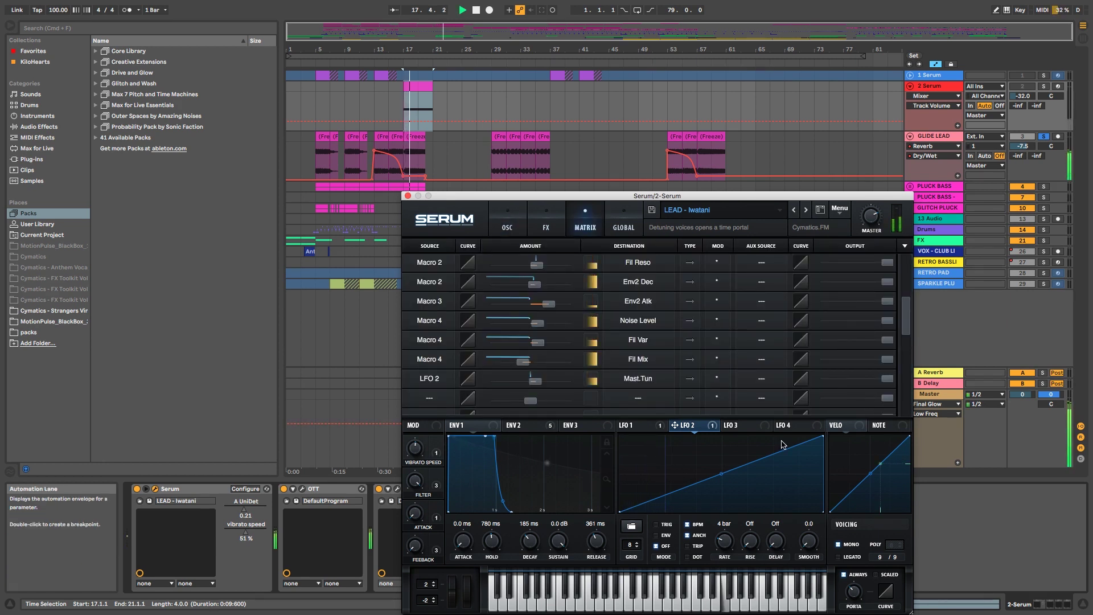
click(408, 196)
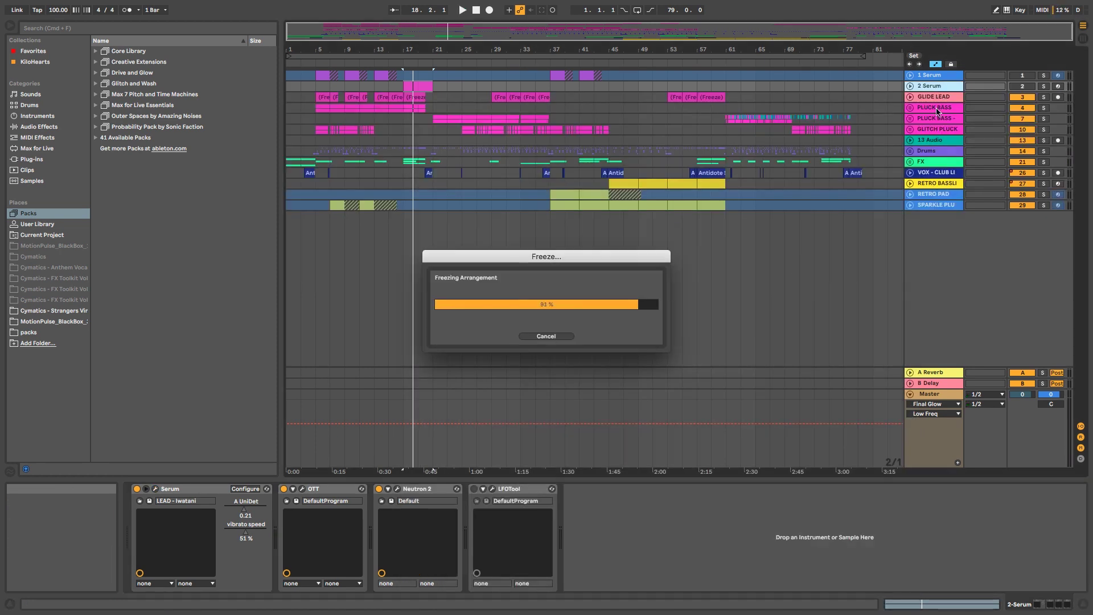
Step: Solo the PLUCK BASS group and unfold it with its MIDS/HIGHS and SUB tracks, ending with MIDS/HIGHS selected
click(1046, 109)
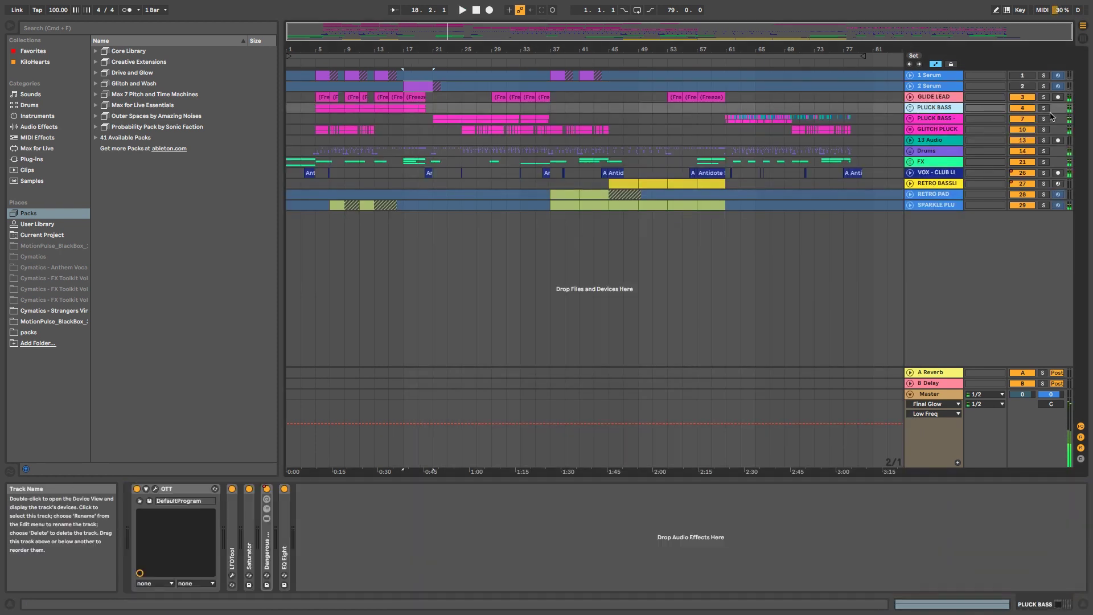
click(910, 107)
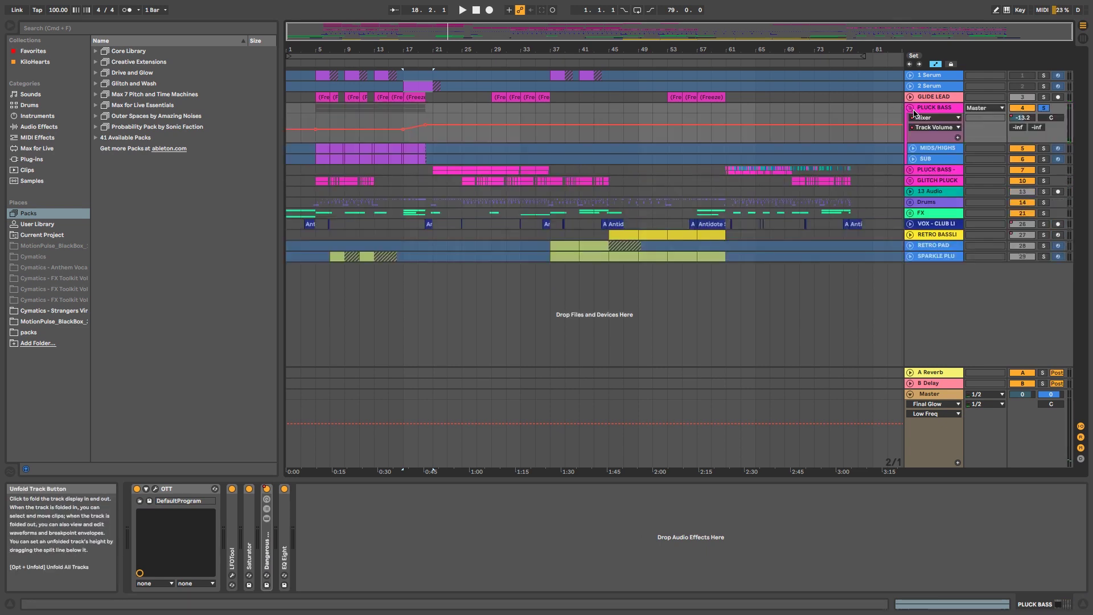
click(913, 148)
click(912, 198)
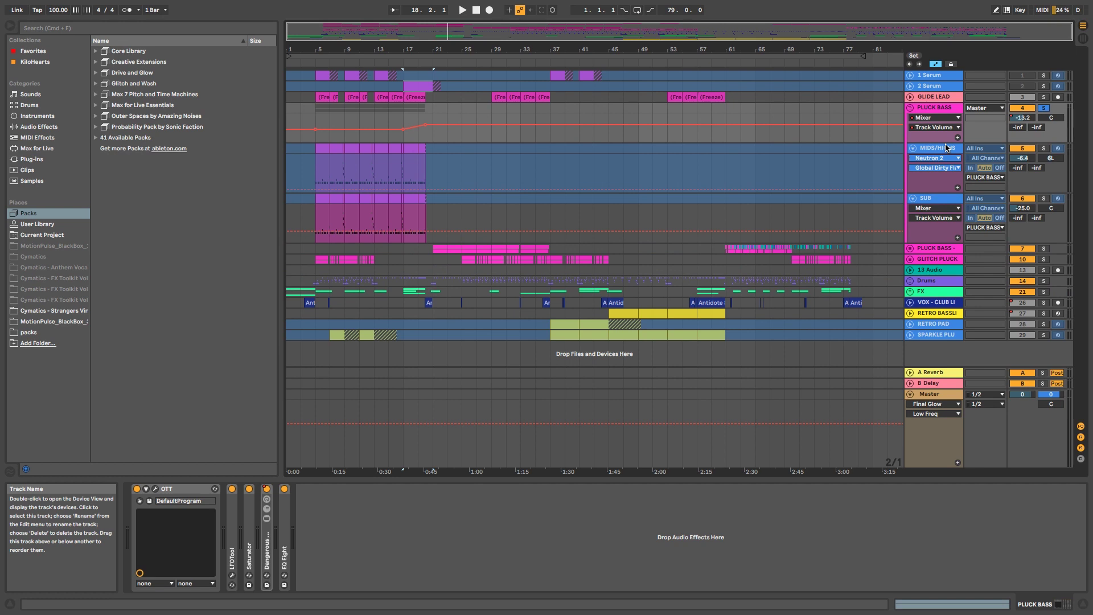
click(937, 149)
click(928, 198)
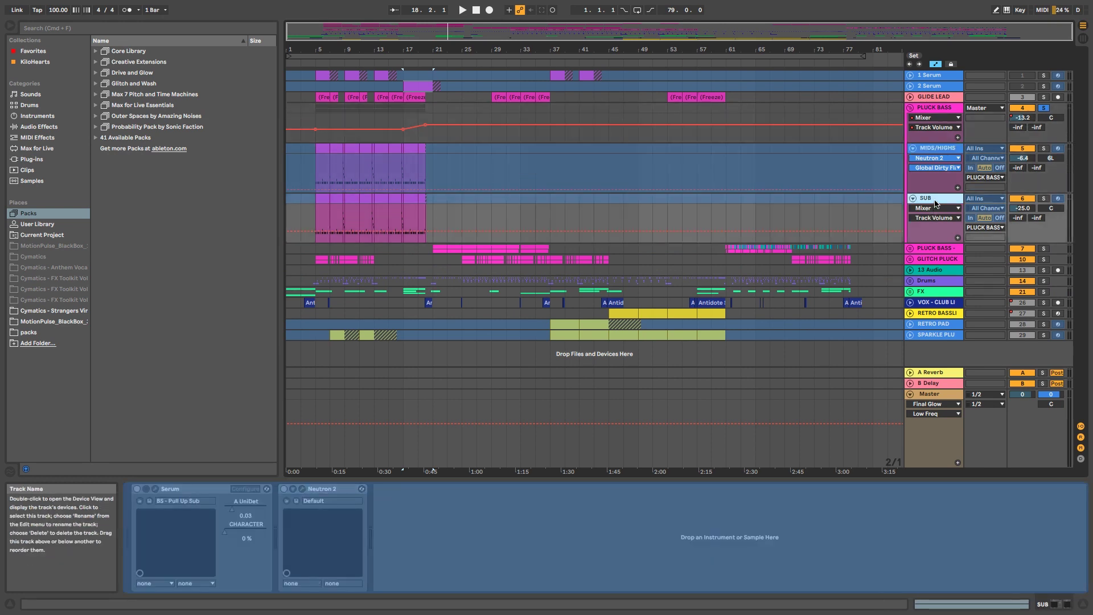
click(925, 149)
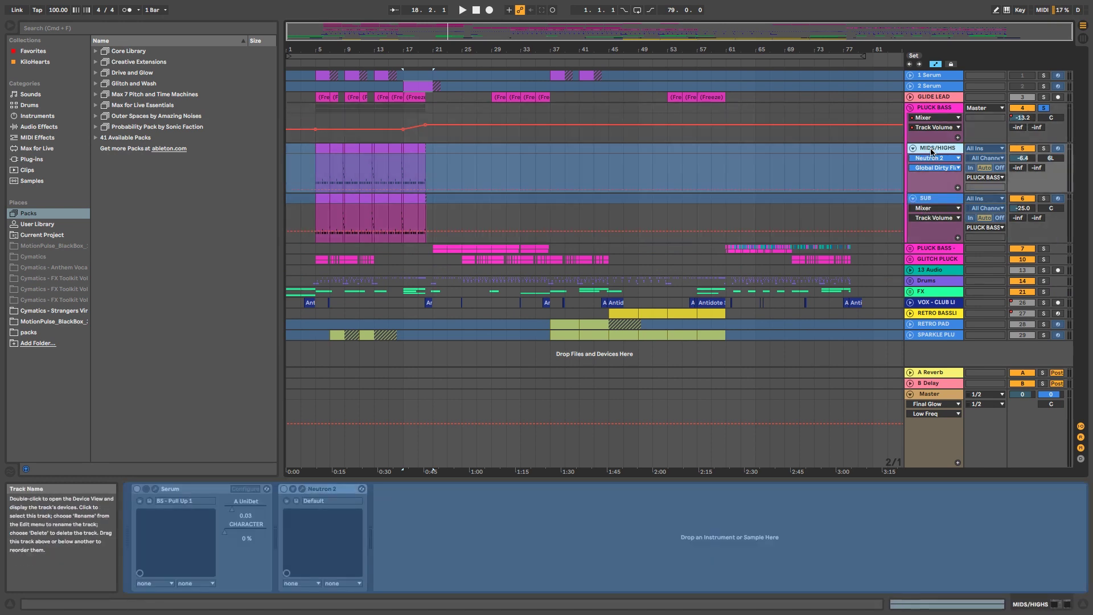
Step: Play the pluck bass from bar 5, and check the Analog wavetable choices for OSC A and OSC B in the MIDS/HIGHS Serum patch
click(317, 173)
key(space)
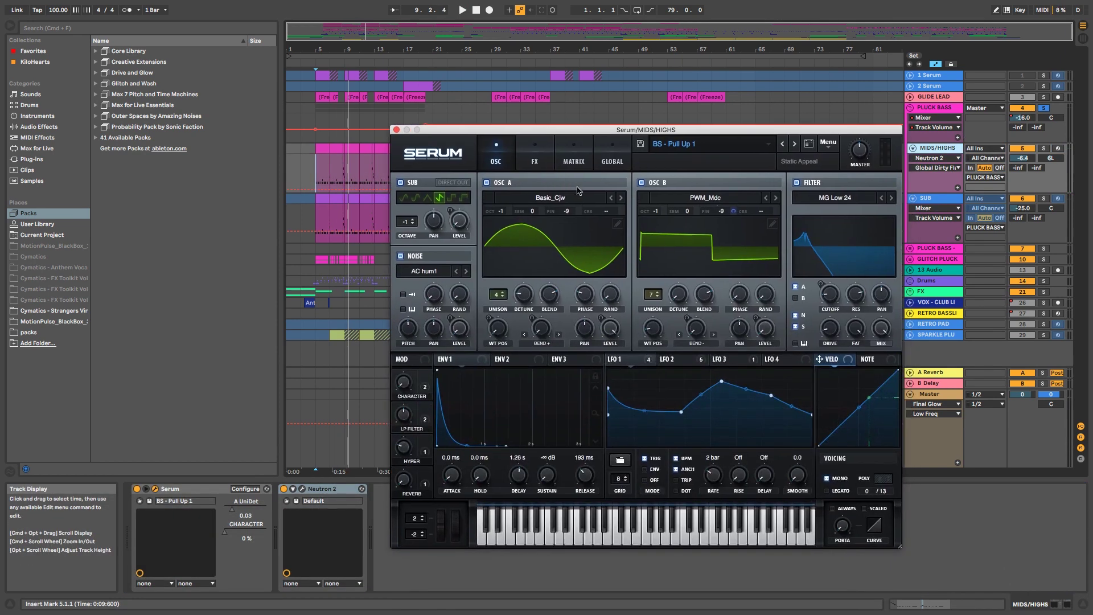
click(567, 199)
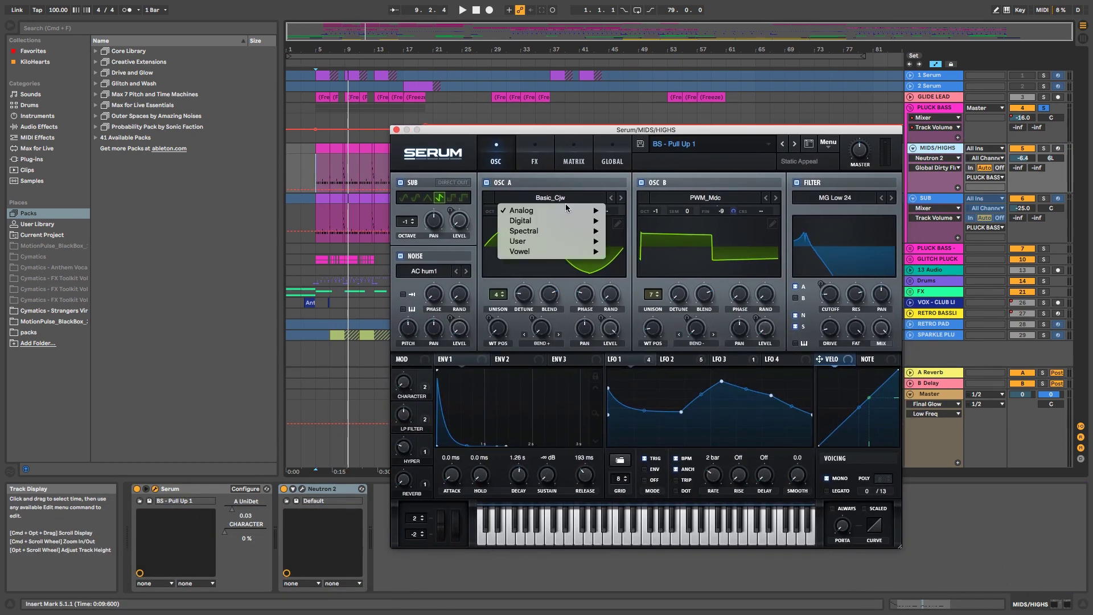
mouse_move(567, 210)
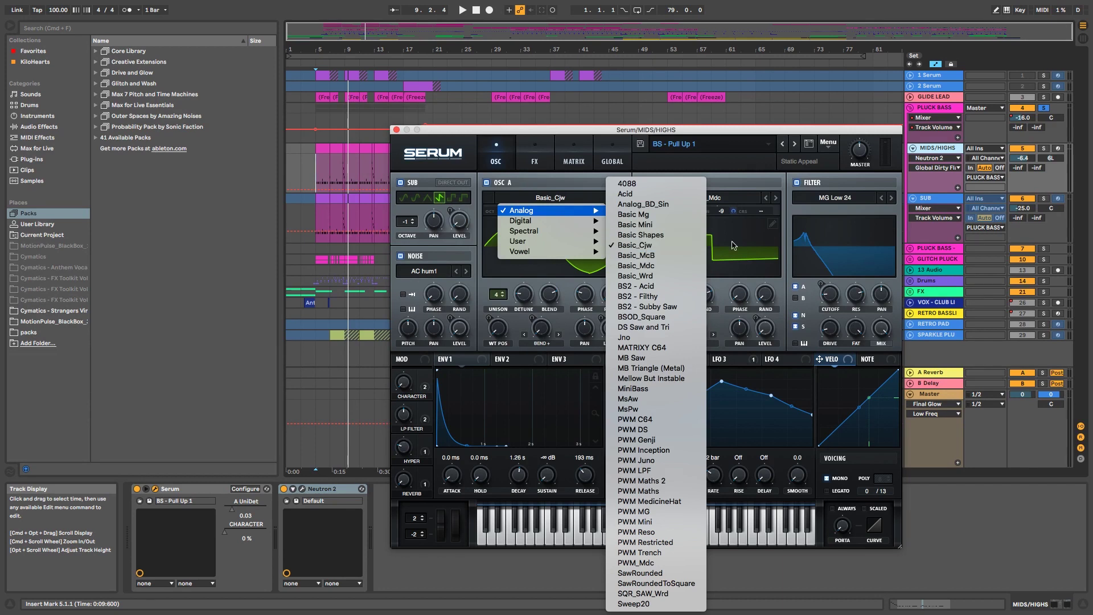
click(689, 250)
click(715, 199)
mouse_move(704, 211)
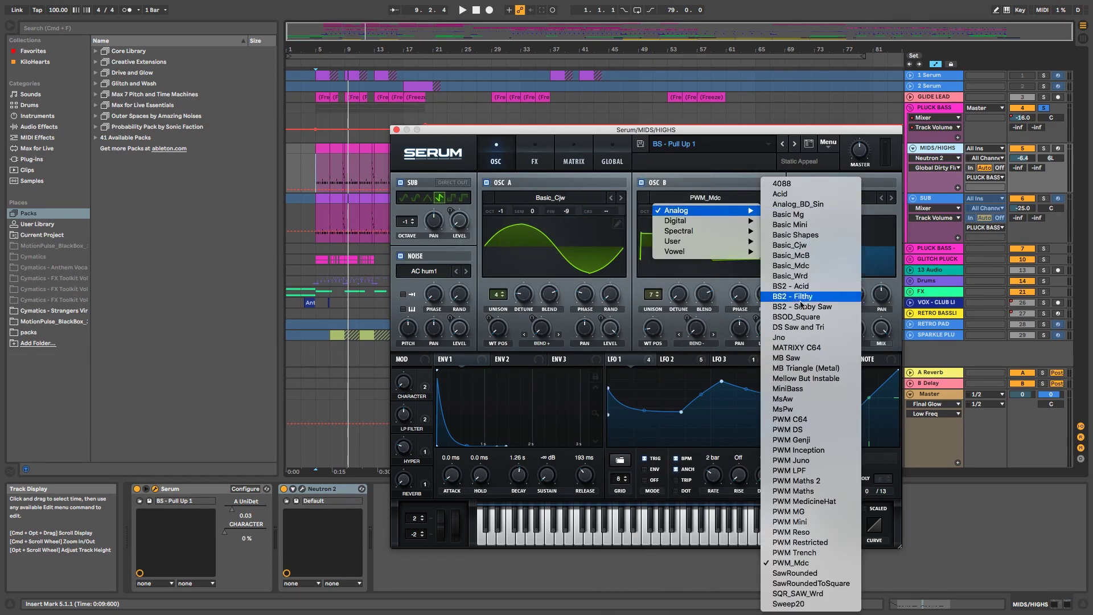
click(648, 380)
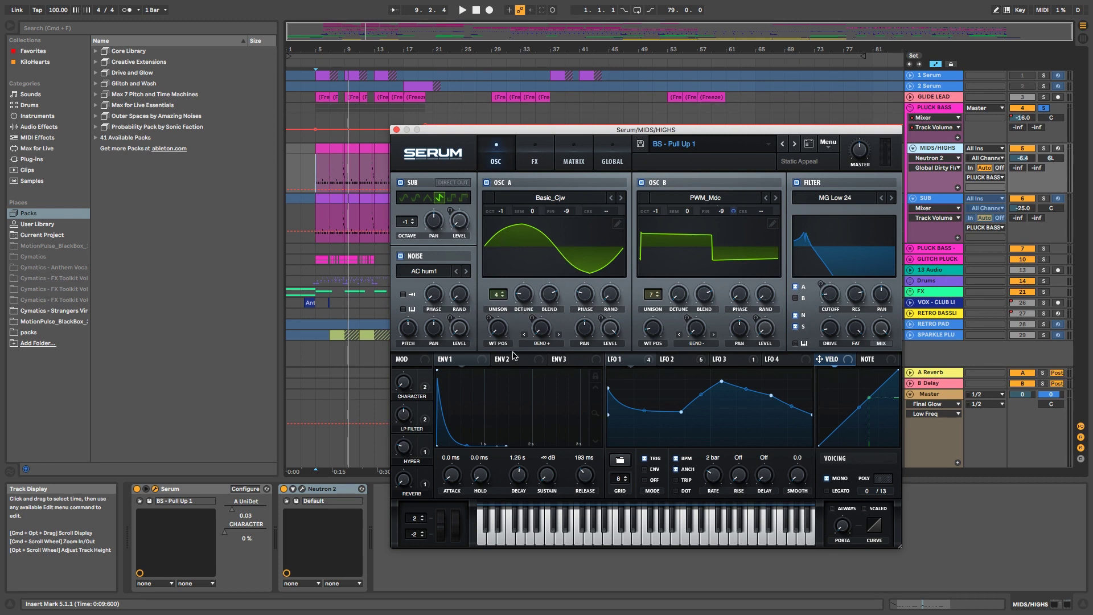
Step: Examine which controls the LFOs and the CHARACTER macro modulate in the MIDS/HIGHS patch, and close the Serum window
click(674, 364)
click(739, 365)
click(636, 363)
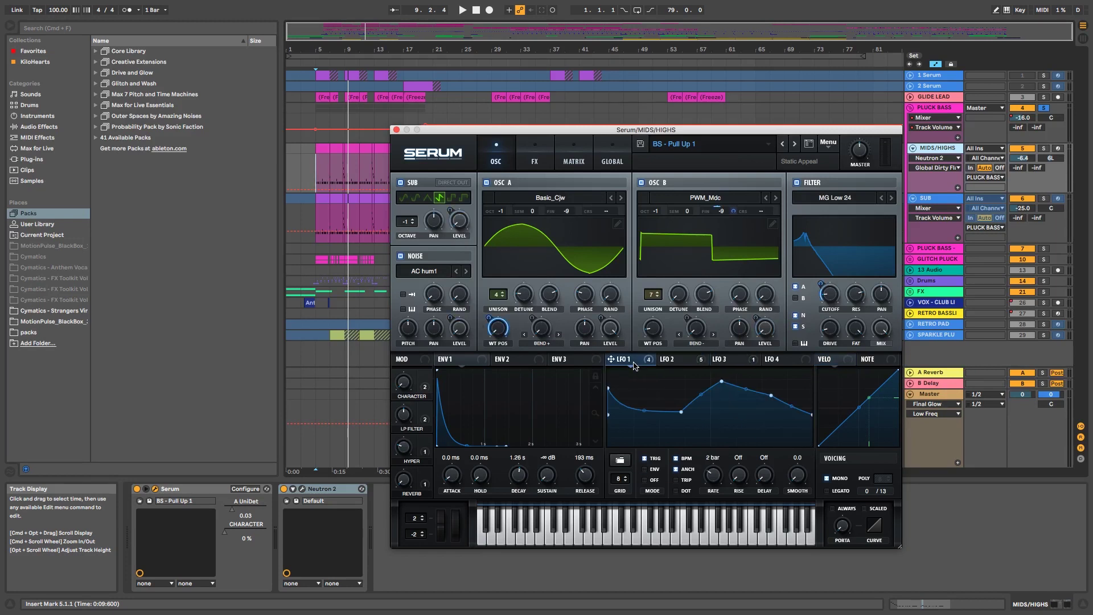
click(405, 385)
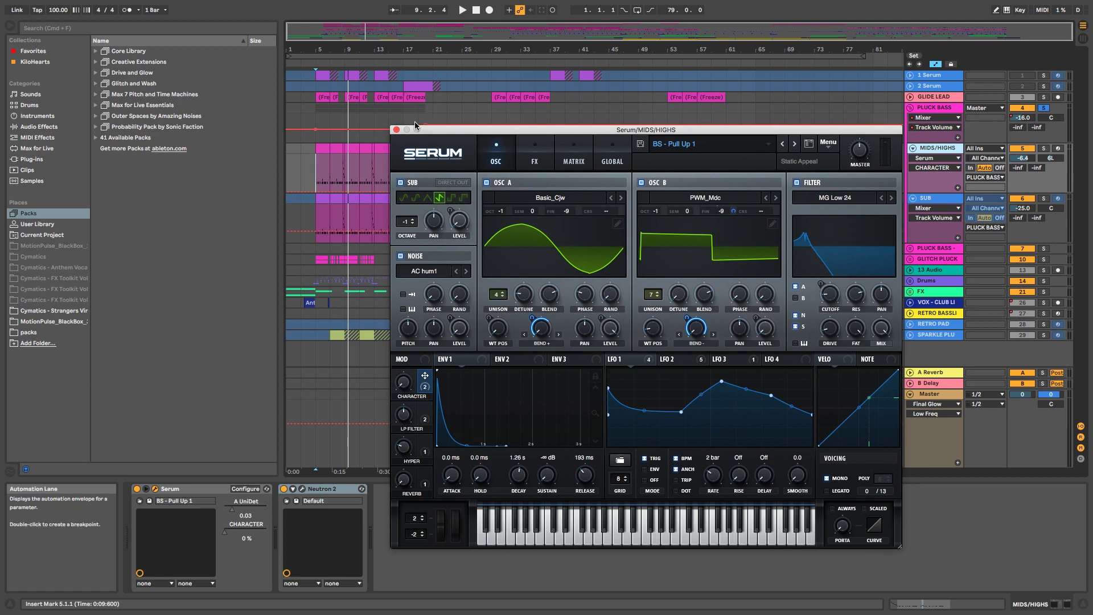
click(397, 130)
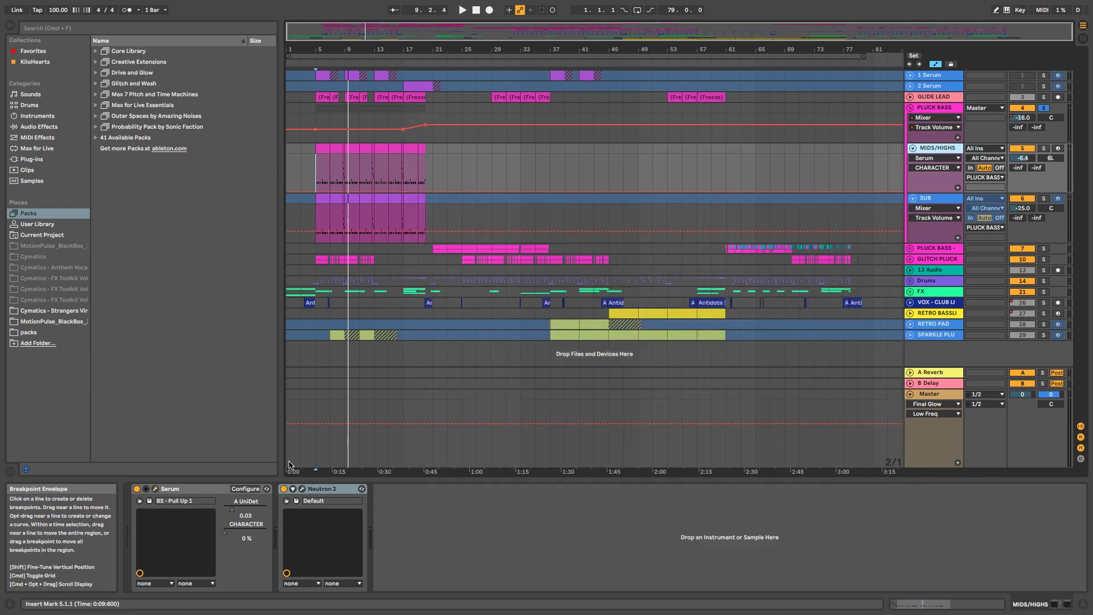
Step: Play the pluck bass from bar 5 with Neutron 2 deactivated on MIDS/HIGHS, and reactivate the effect
click(285, 493)
key(space)
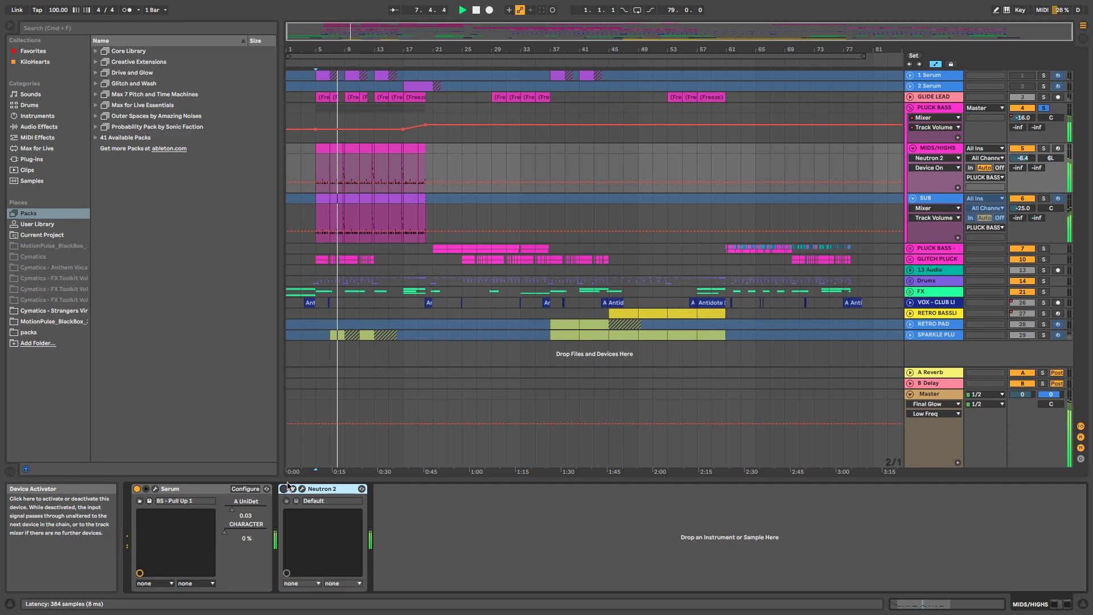
click(284, 489)
Step: Open Neutron 2 on MIDS/HIGHS, dismiss the preset manager, and examine its Compressor 1, Equalizer and Exciter modules
click(302, 490)
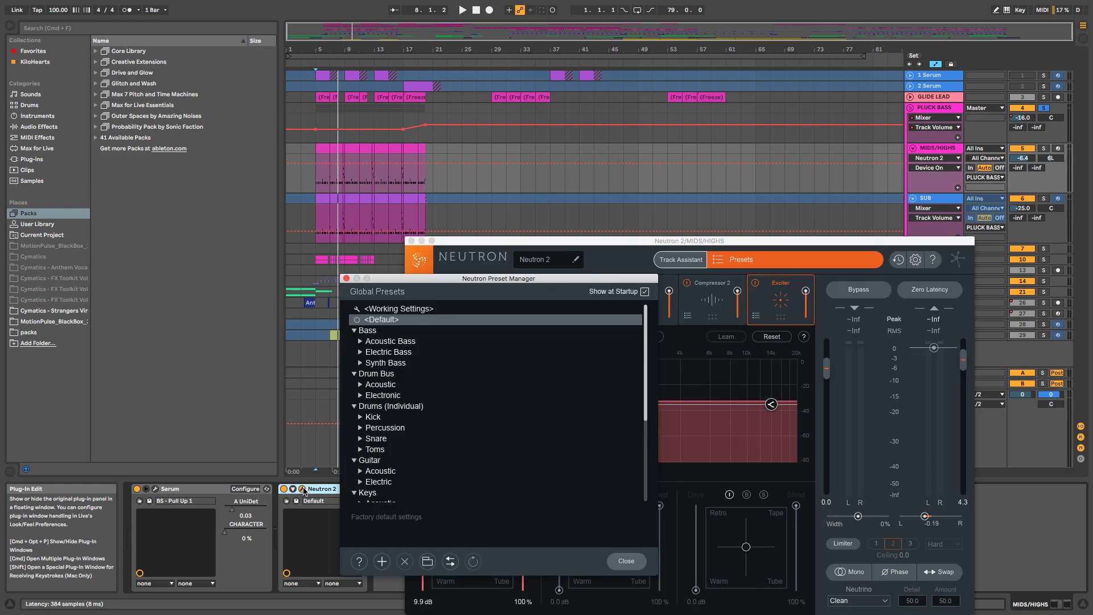
click(770, 401)
click(642, 304)
click(572, 296)
click(653, 304)
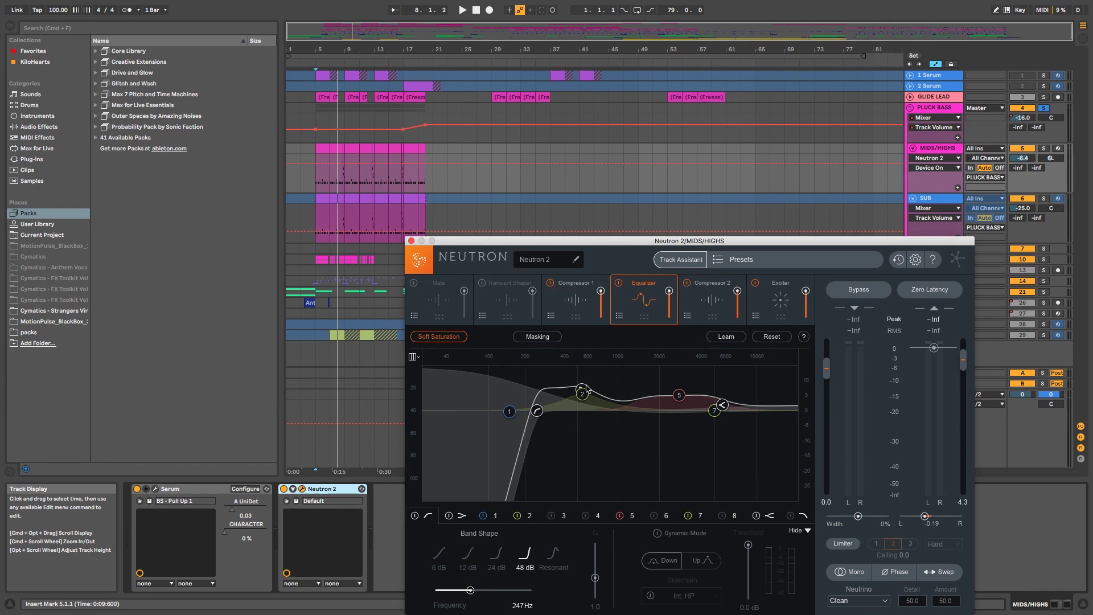
click(771, 294)
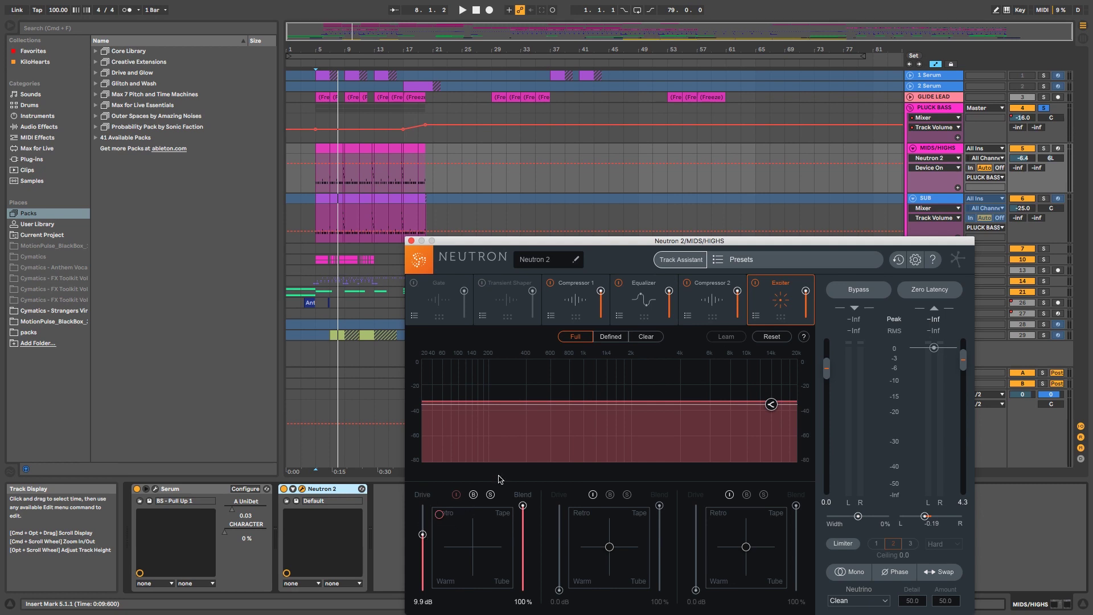
Step: Play the pluck bass from bar 5 with Neutron's Exciter module disabled, and re-enable the module
click(754, 283)
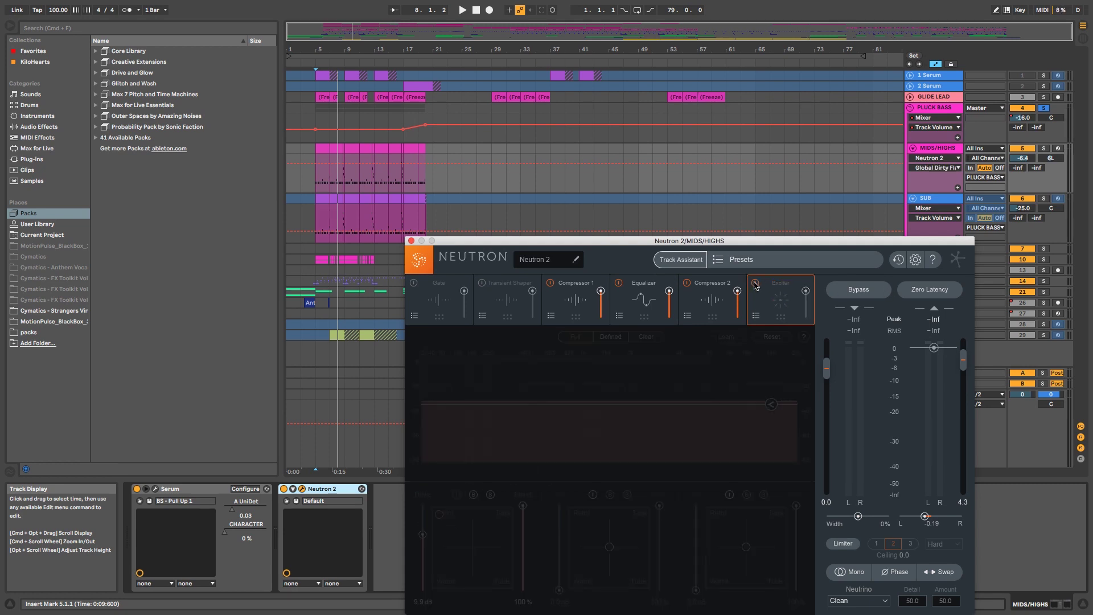
key(space)
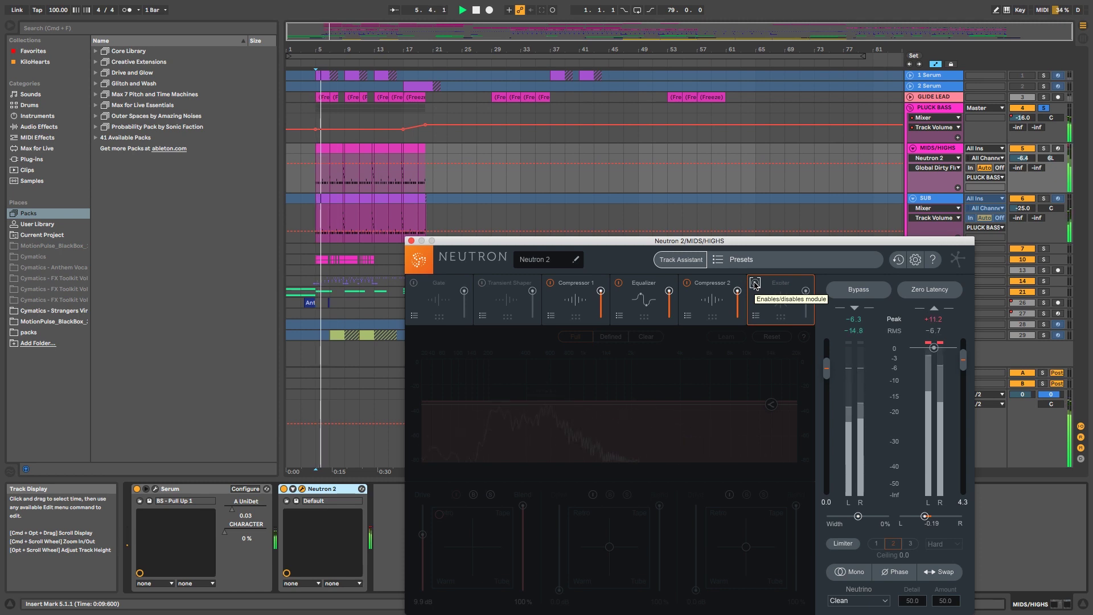
key(space)
click(754, 283)
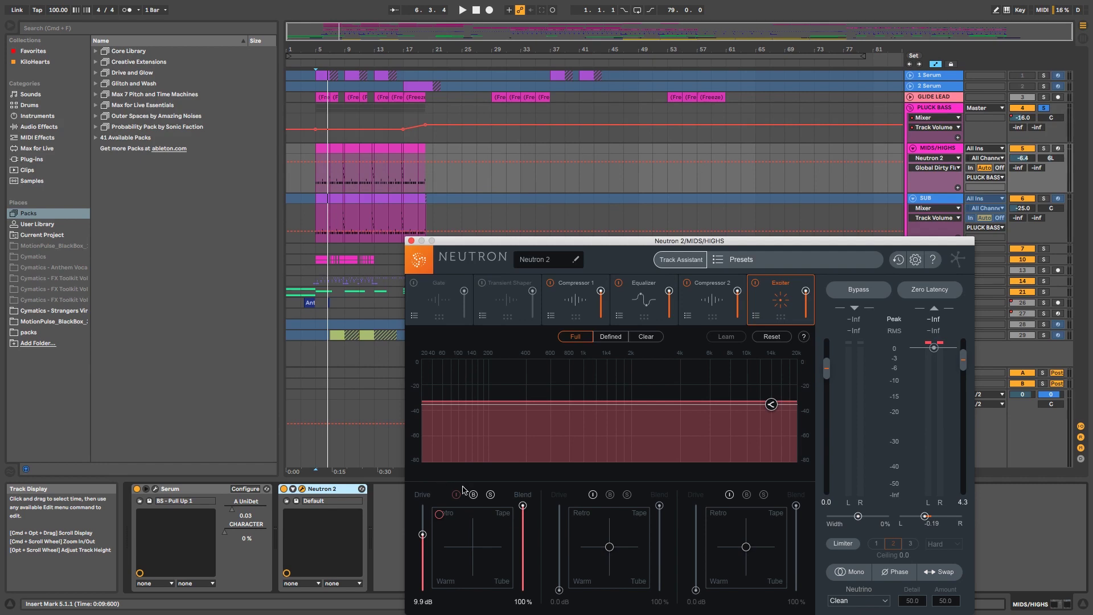
Step: Examine the Exciter's first-band excitation setting in the Retro corner and its Blend control
click(438, 515)
drag(438, 518, 441, 517)
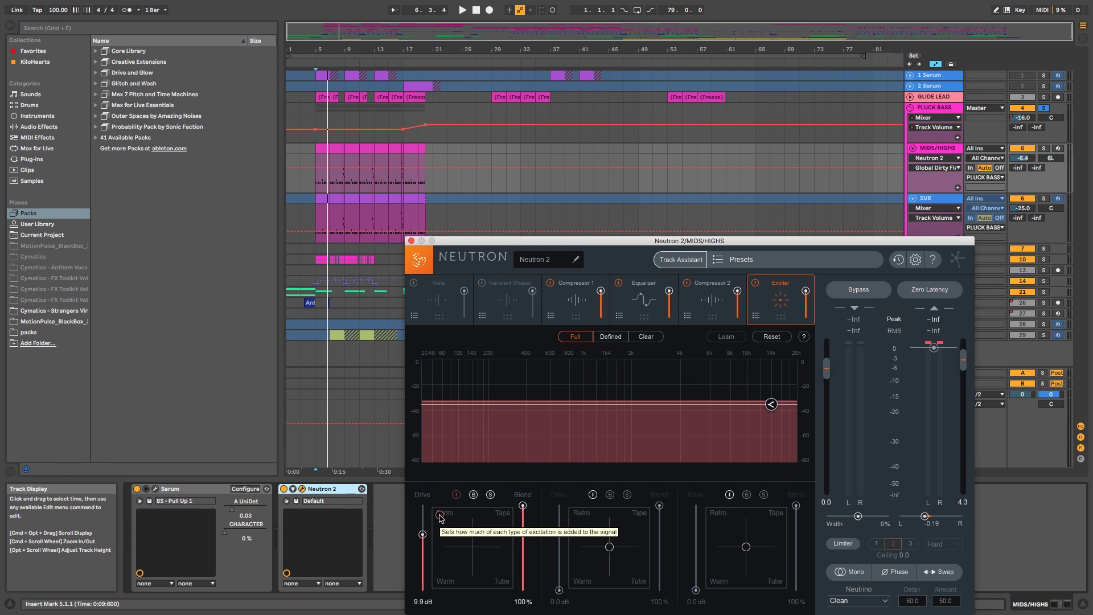
click(525, 512)
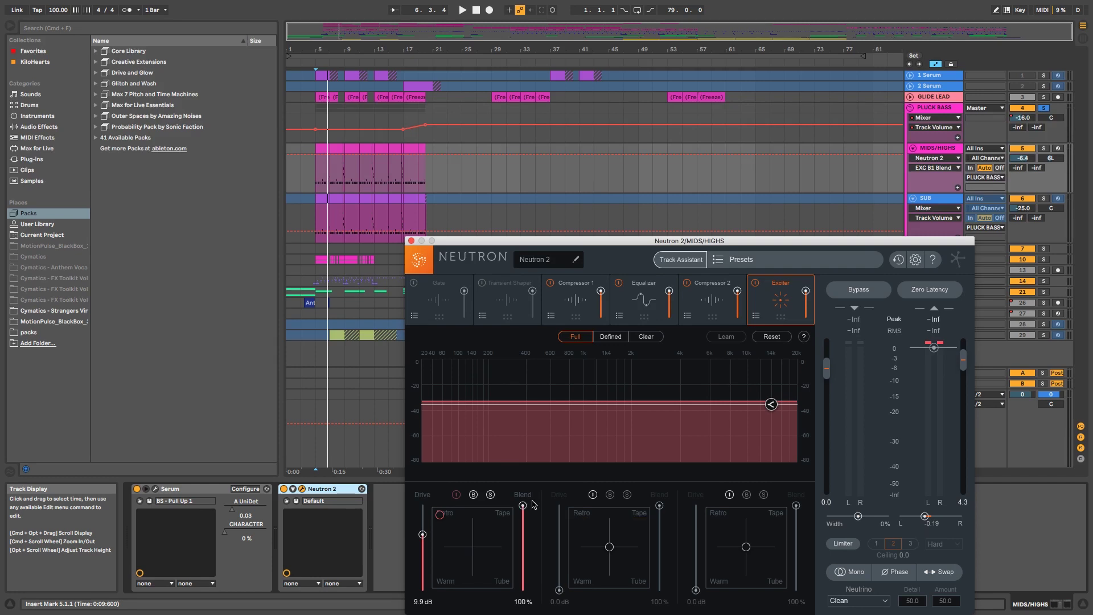
Step: Compare the pluck bass from bar 5 with Neutron's Exciter switched off and back on, and hide the plug-in window
click(756, 284)
key(space)
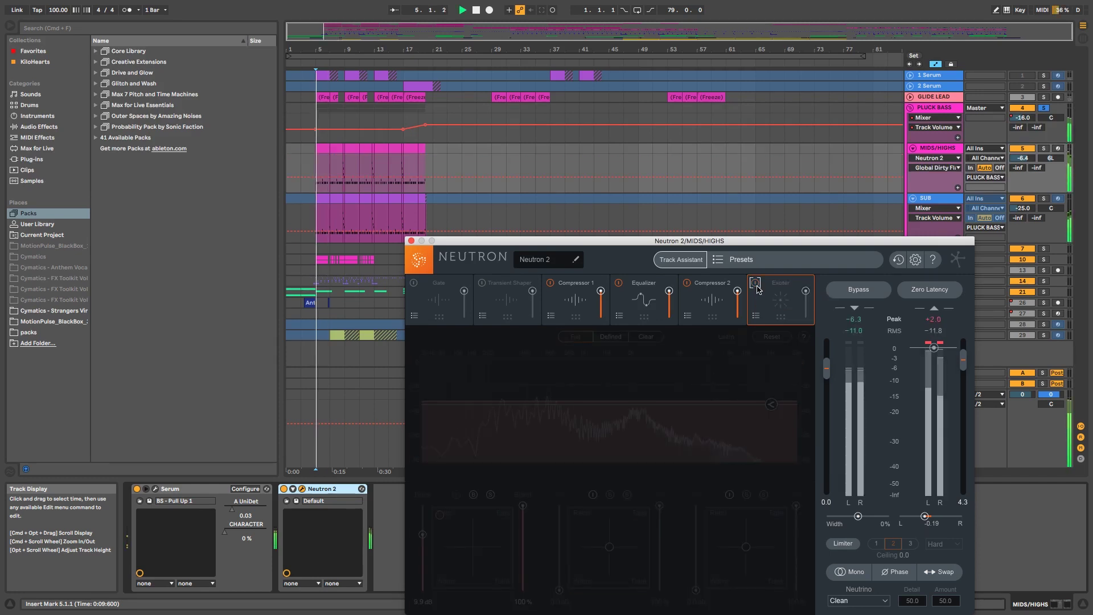
click(755, 284)
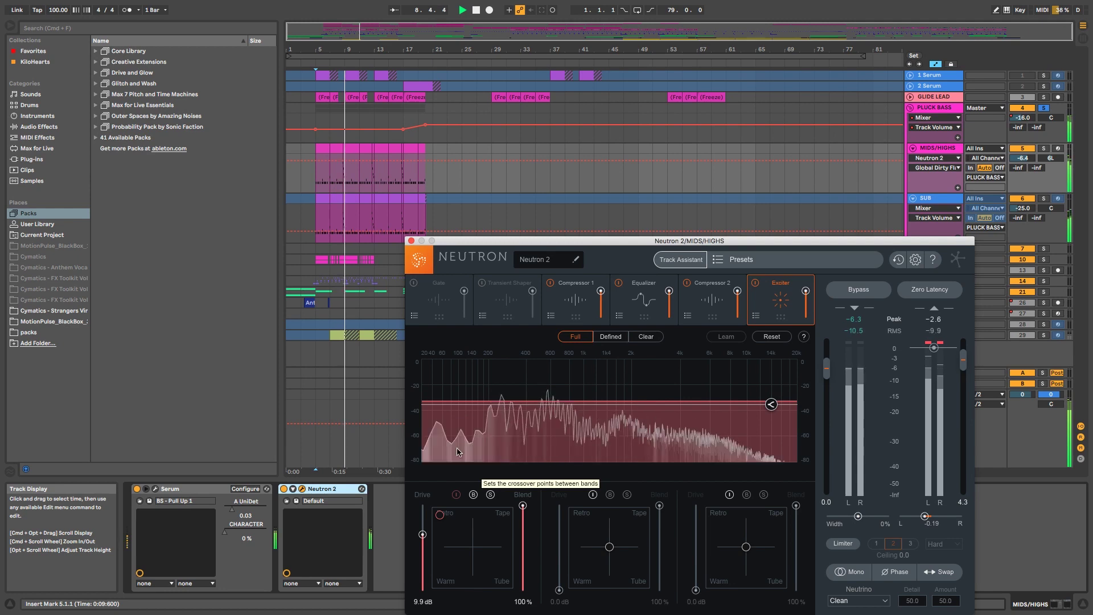
key(super+alt+p)
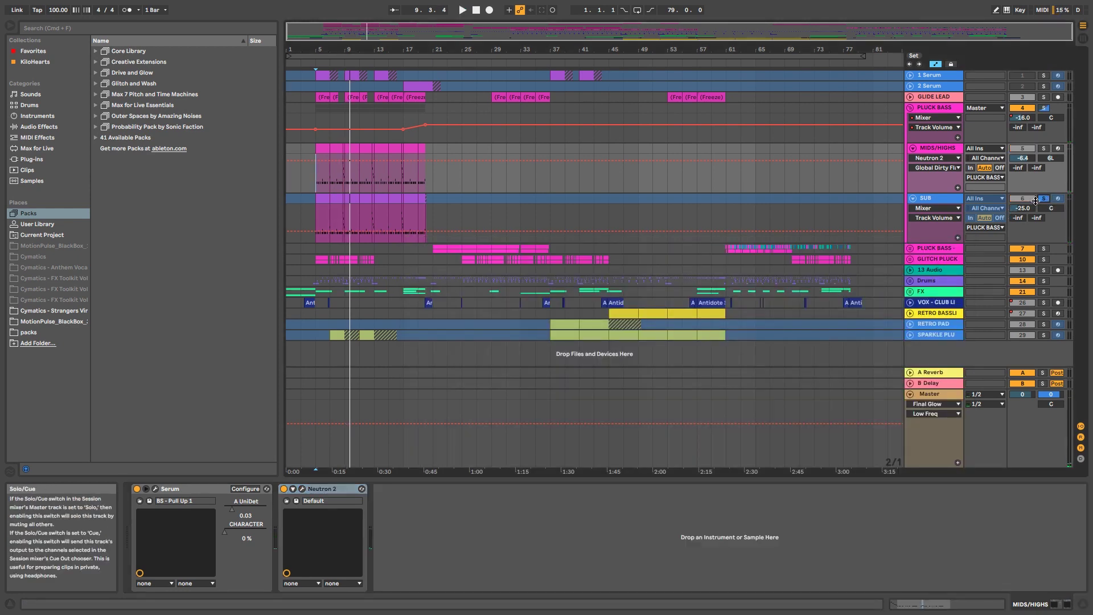
Step: Play the soloed SUB track of the pluck bass from bar 5, and remove its solo
click(936, 199)
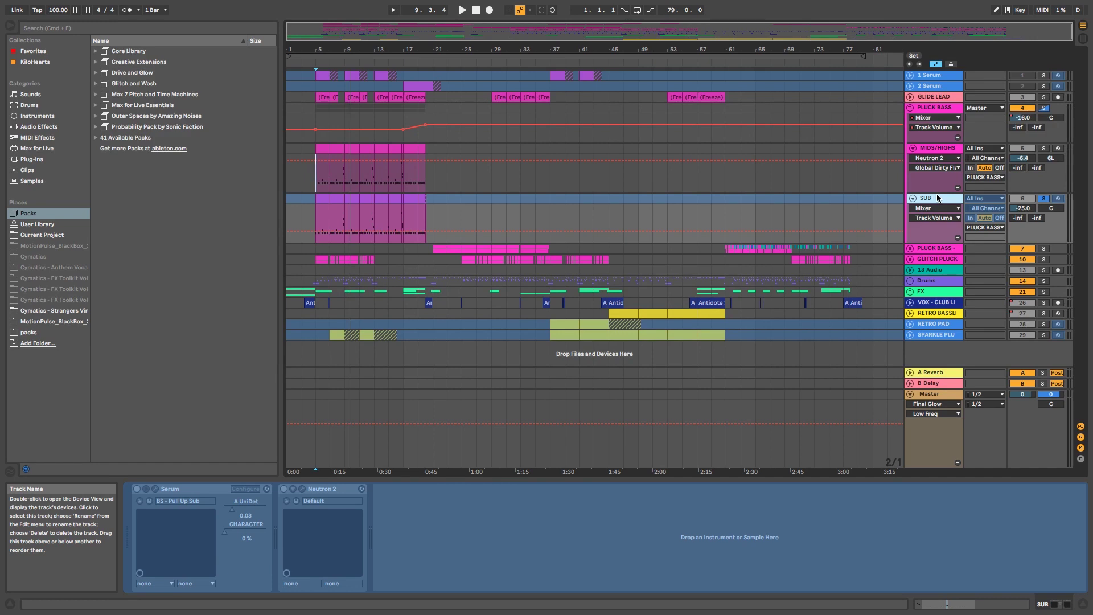
key(space)
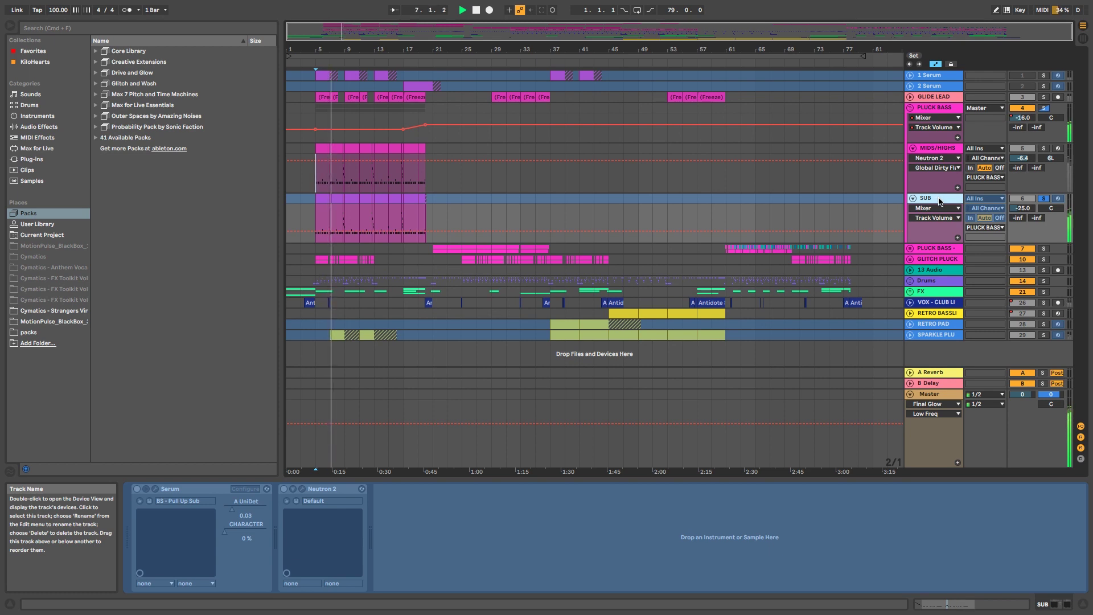
click(1044, 198)
Step: Freeze the MIDS/HIGHS track and collapse the PLUCK BASS group together with its folded subtracks
click(913, 149)
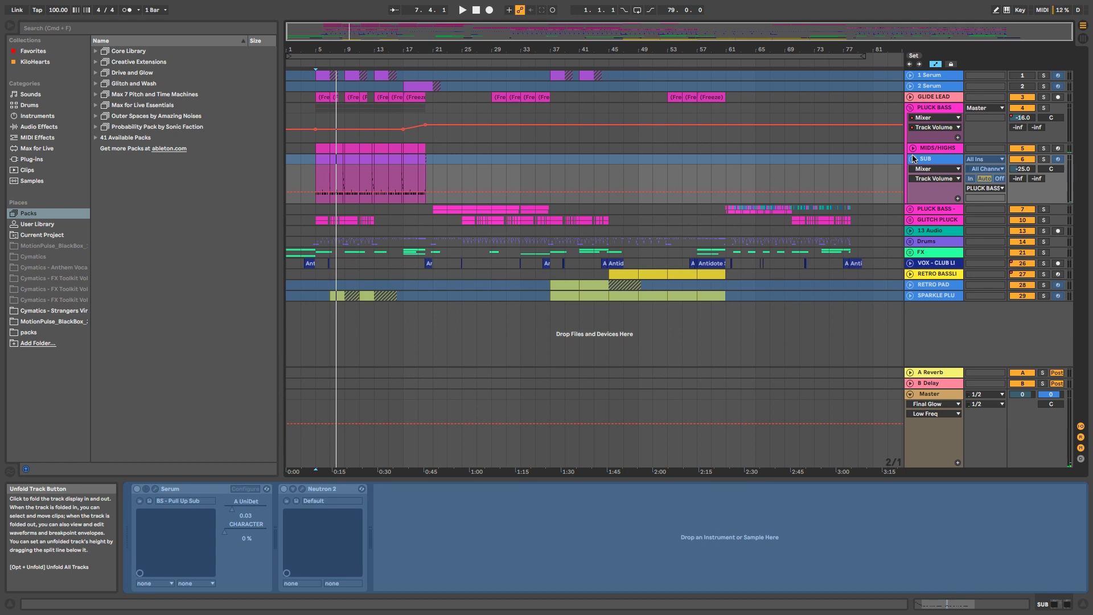
click(912, 159)
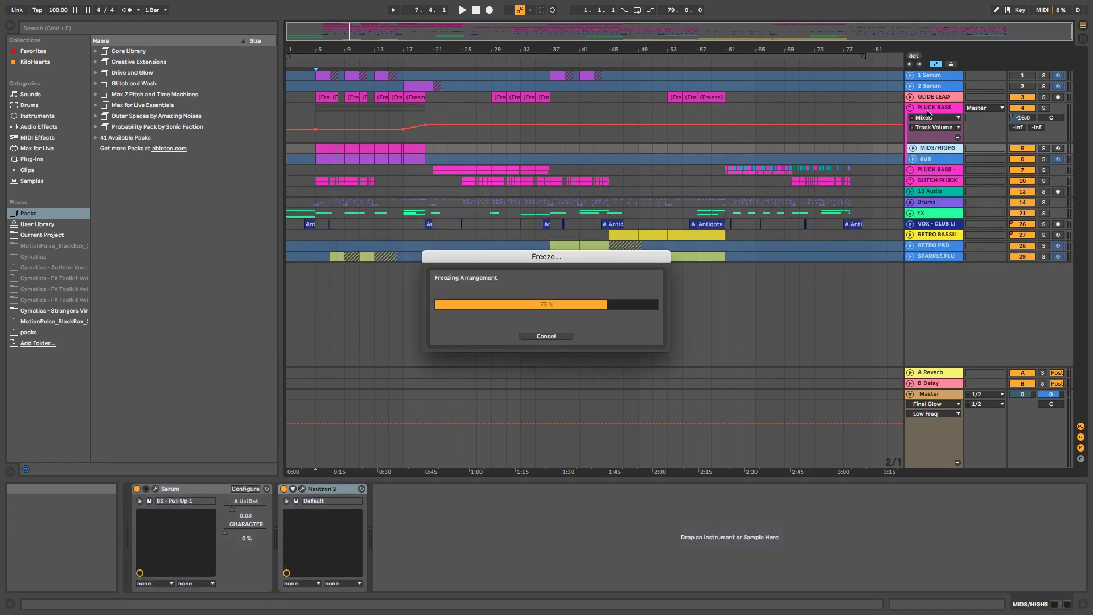
click(938, 170)
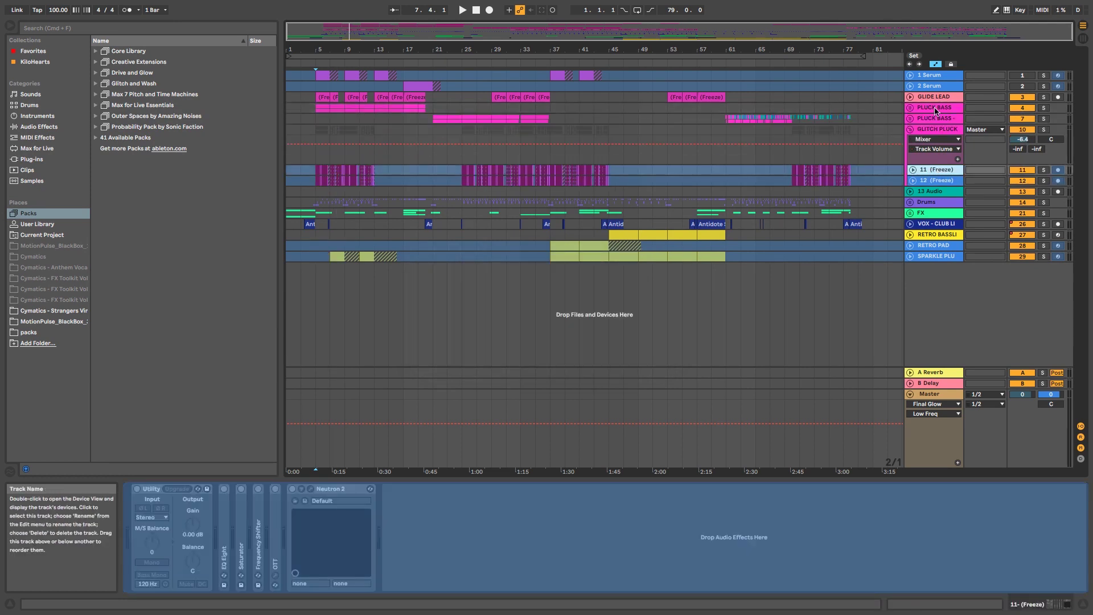
click(934, 108)
Step: Play the GLITCH PLUCK group in solo from bar 5 and examine the Frequency Shifter automation lanes on track 11 (Freeze)
click(924, 170)
click(912, 169)
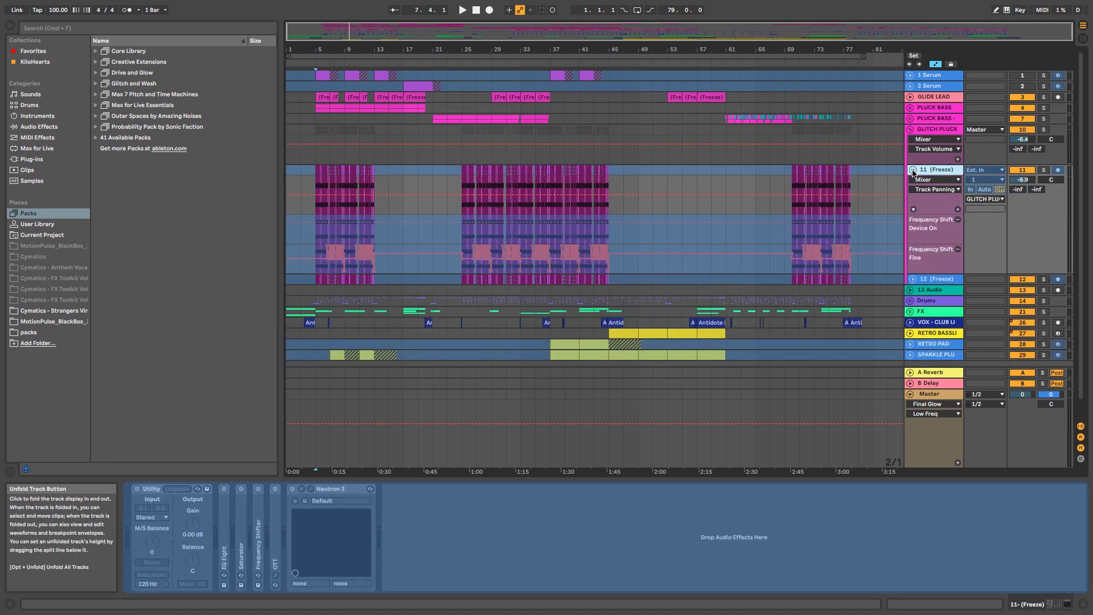
click(912, 170)
key(space)
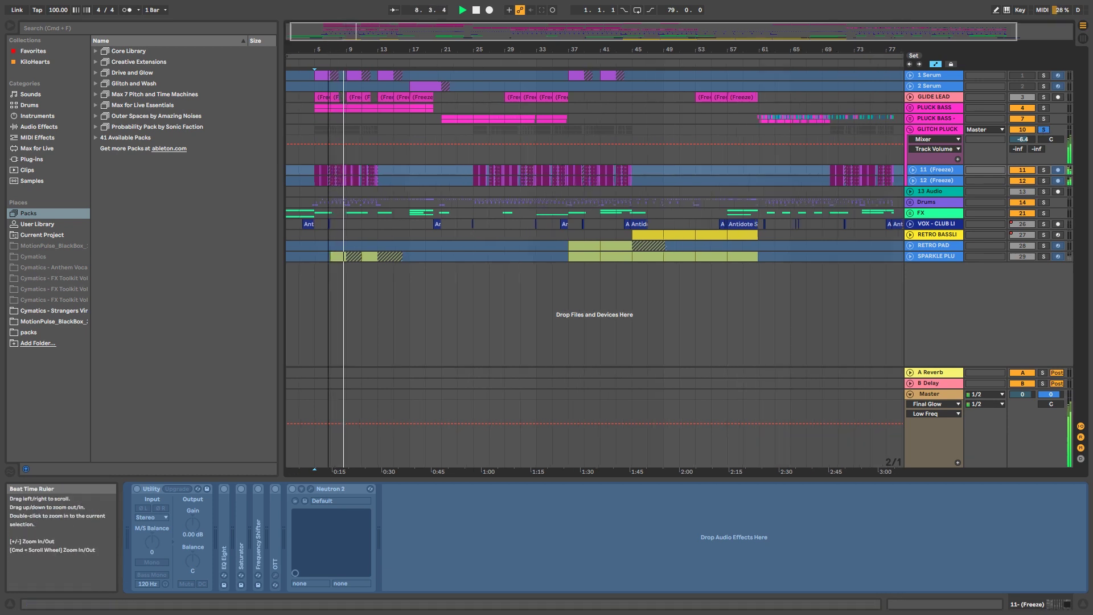
drag(346, 52, 429, 103)
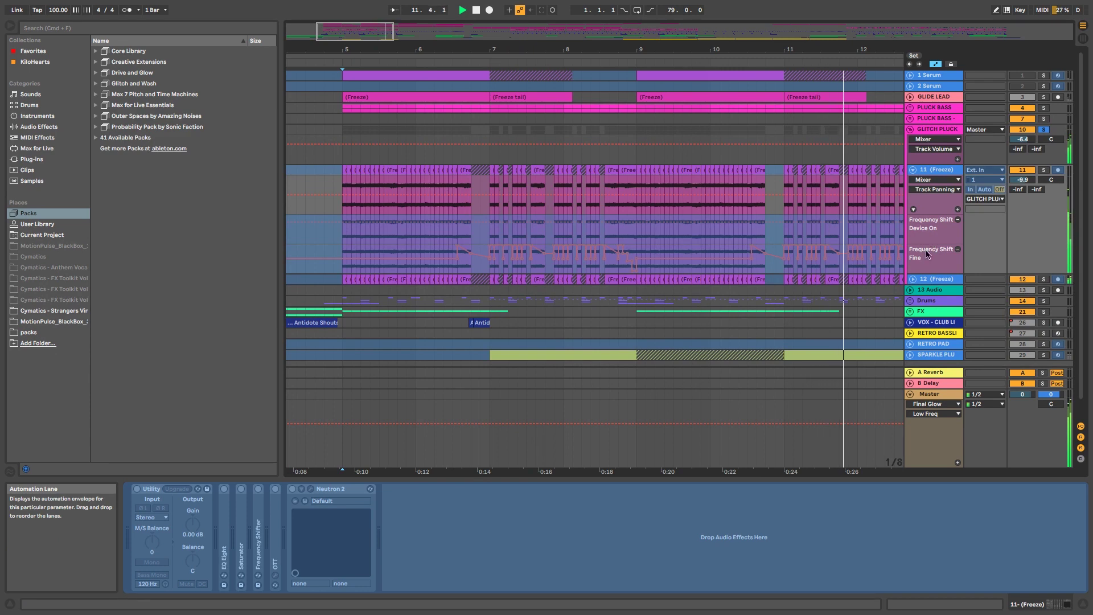
drag(679, 47, 632, 29)
key(space)
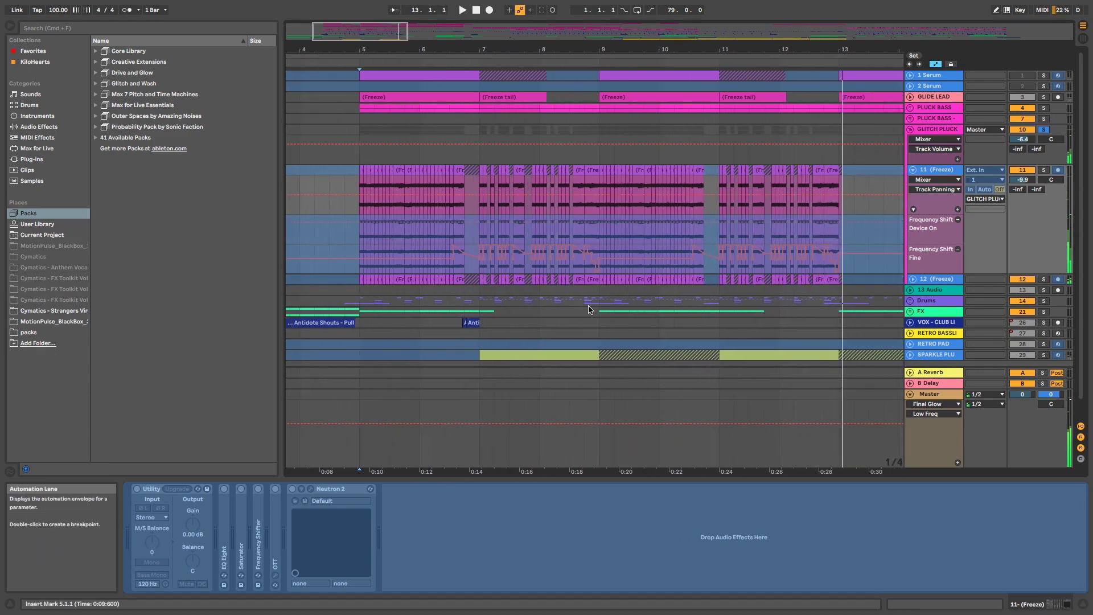
Step: Audition the Frequency Shifter Fine automation of the glitch pluck from 6.3.1 and 8.4.1, and collapse the GLITCH PLUCK group
click(451, 269)
key(space)
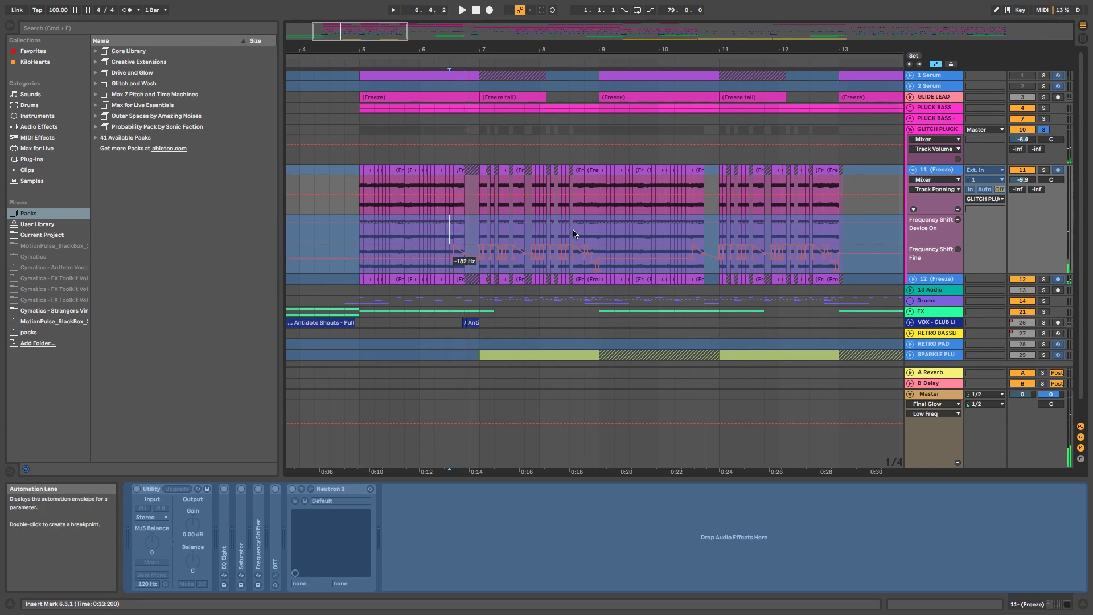
click(583, 233)
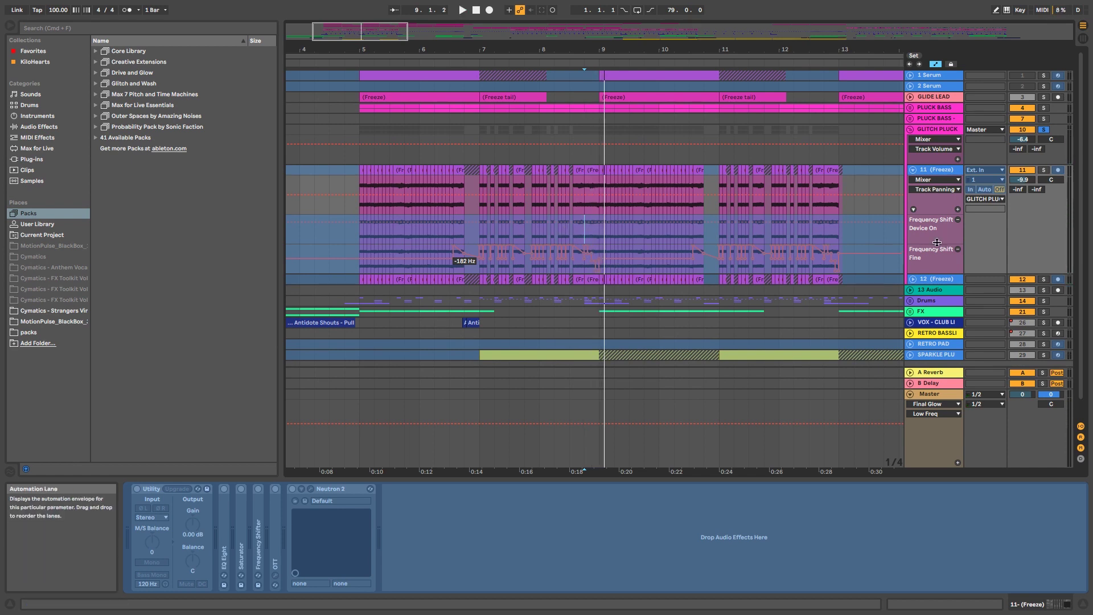
click(913, 170)
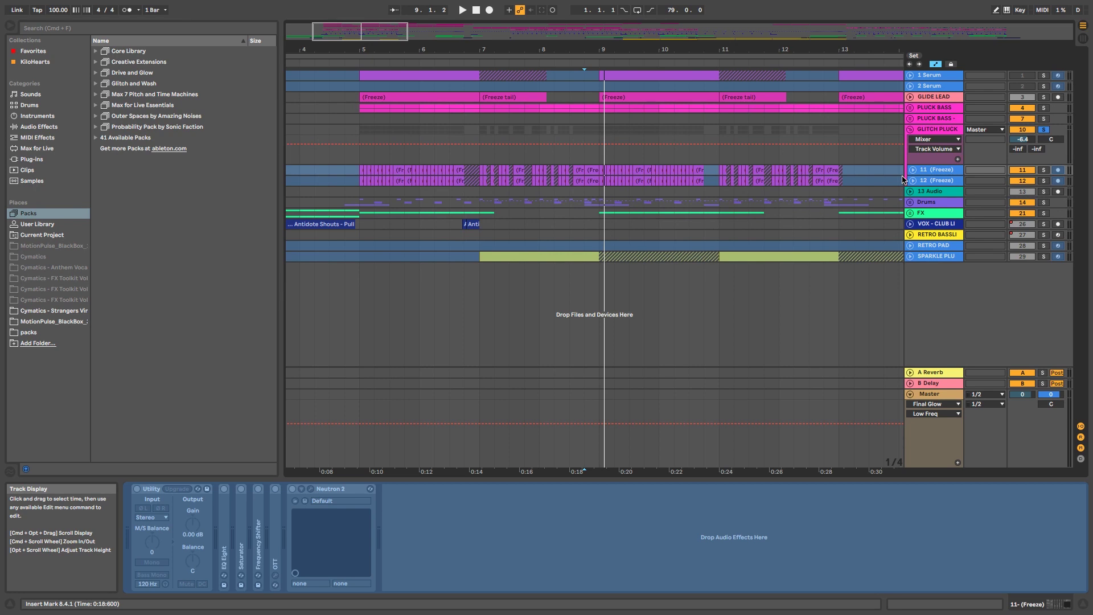
click(911, 129)
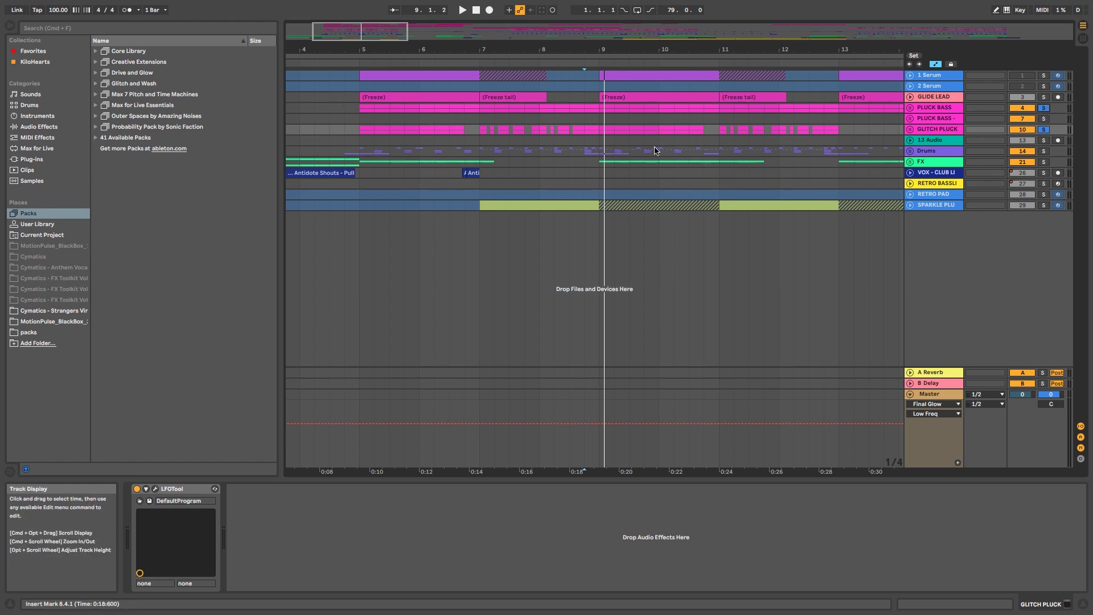
Step: Play PLUCK BASS and GLITCH PLUCK soloed together from 8.4.1, examine tracks 11 and 12 (Freeze), and collapse the group again
key(space)
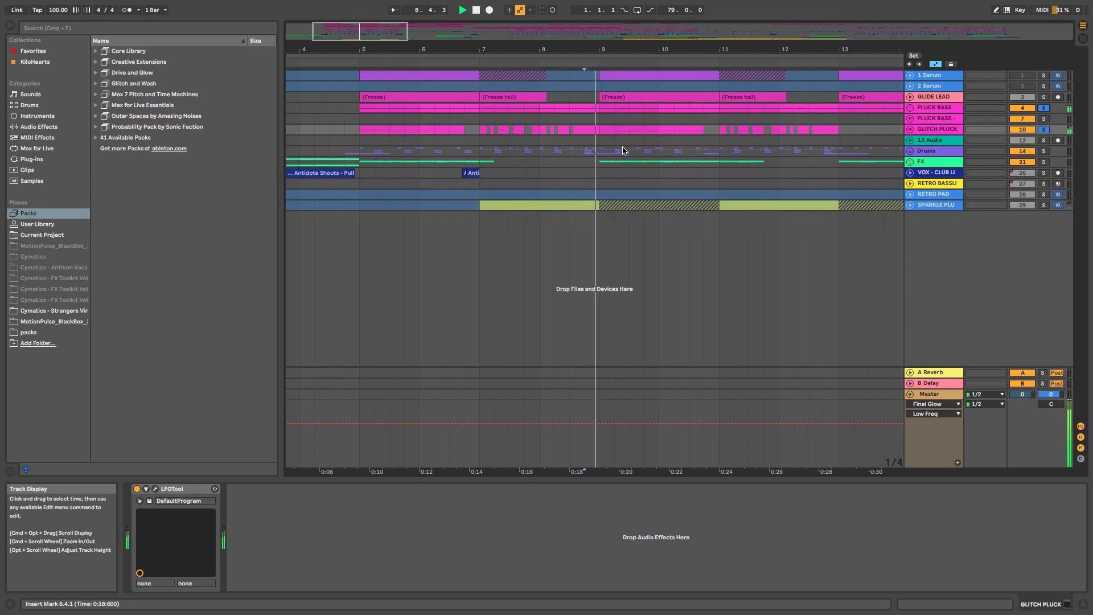
click(910, 130)
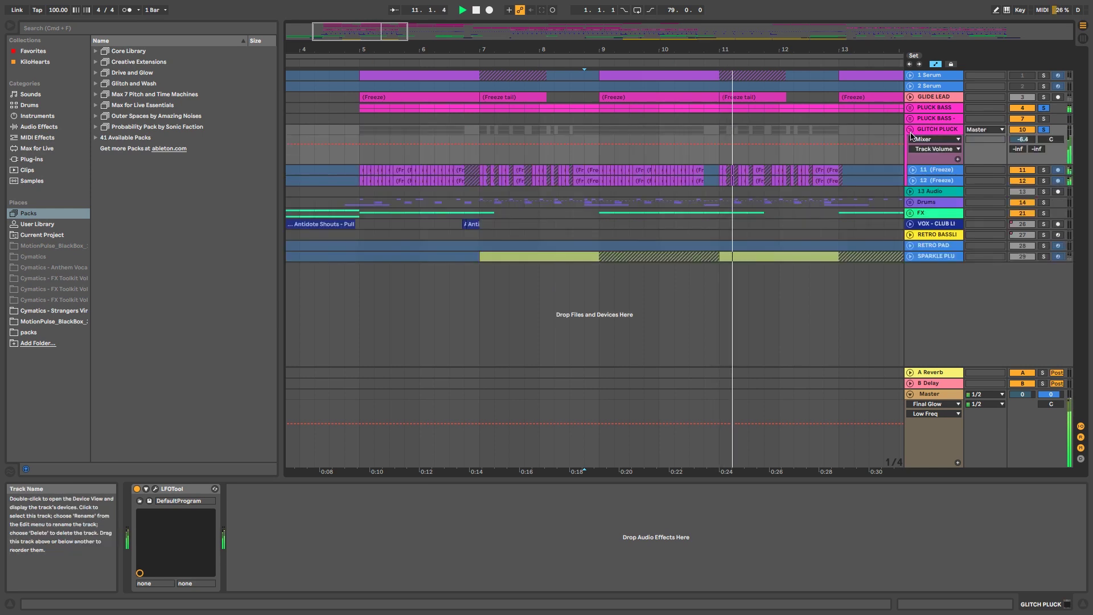
click(912, 170)
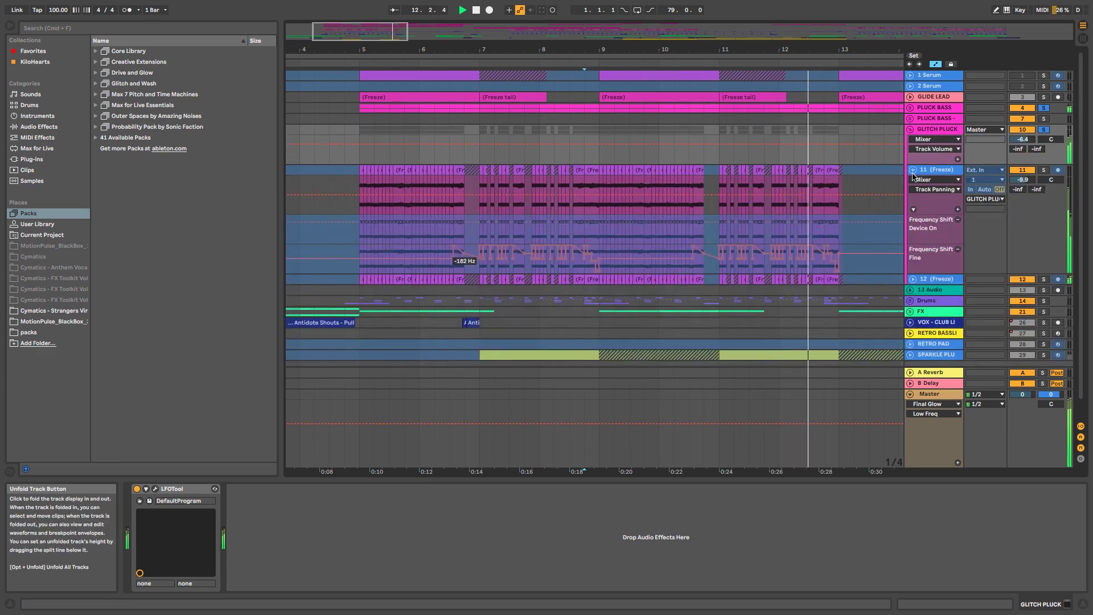
click(913, 279)
click(914, 279)
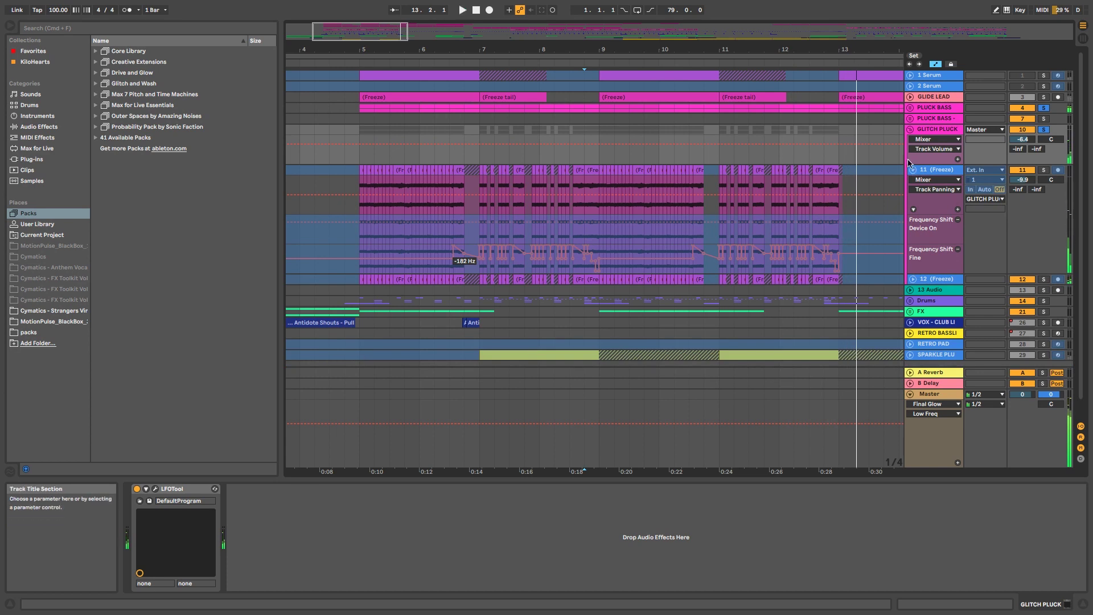
click(912, 170)
click(915, 129)
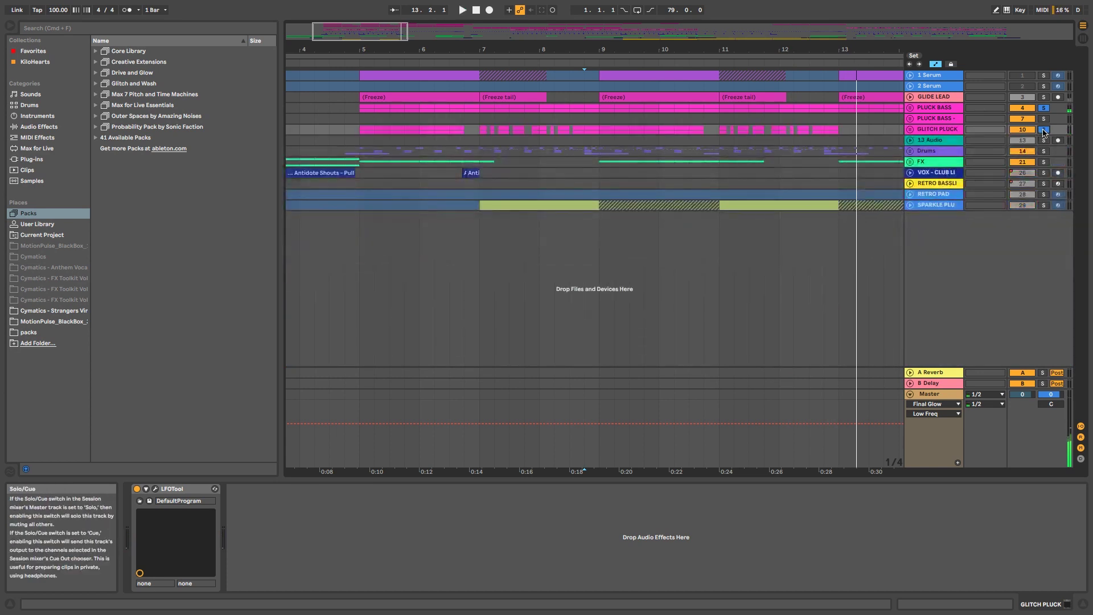
Step: Unfold the SPARKLE PLUCK track, audition it in solo from bar 7 and its second clip at bar 11, and remove the solo
key(minus)
click(393, 208)
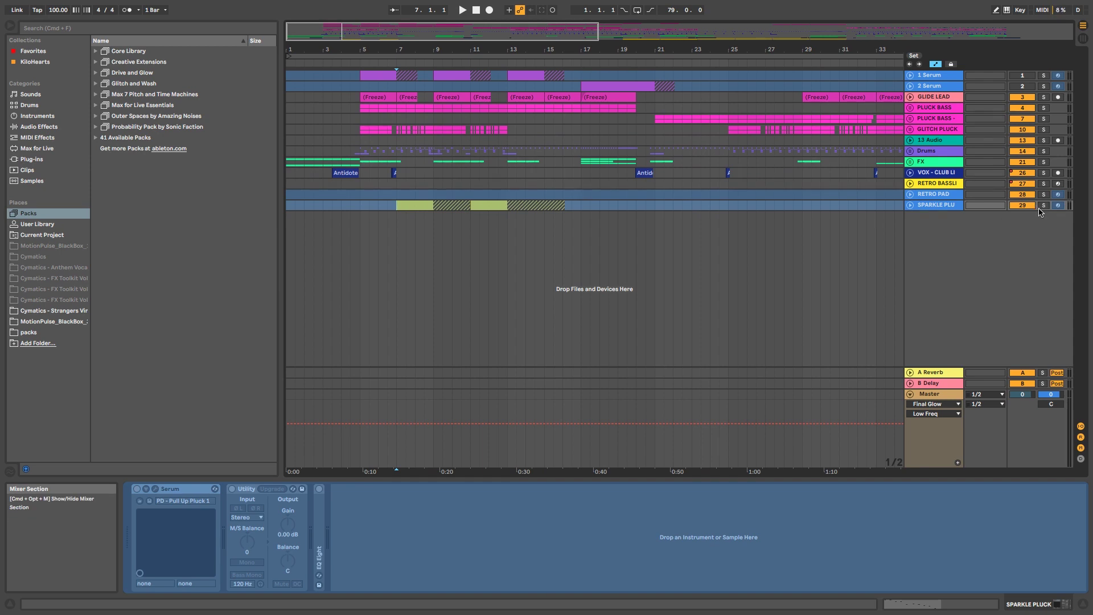
click(910, 205)
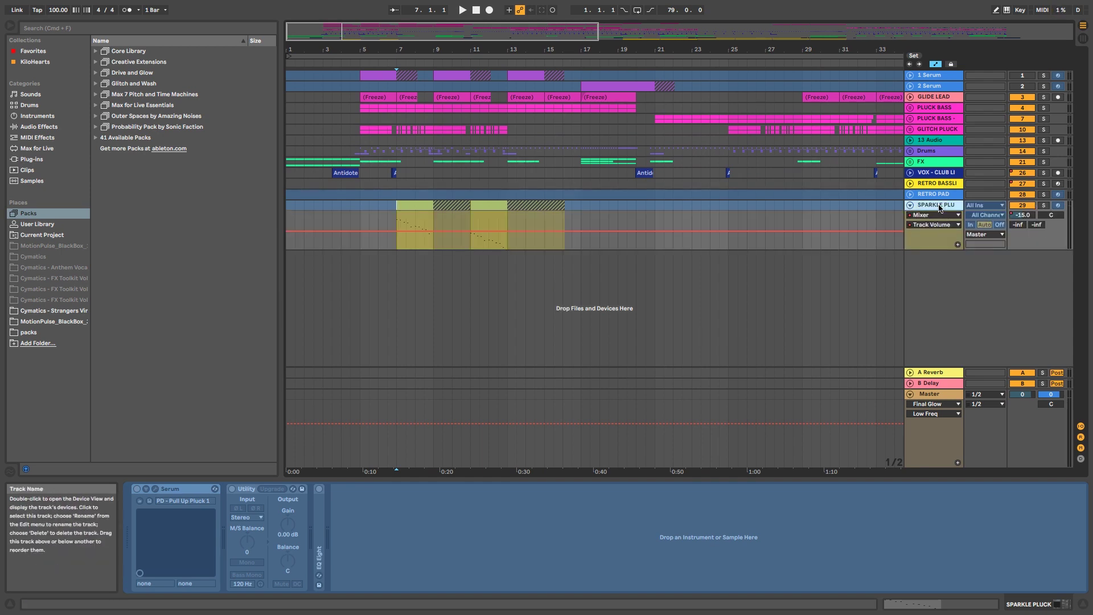
click(1042, 205)
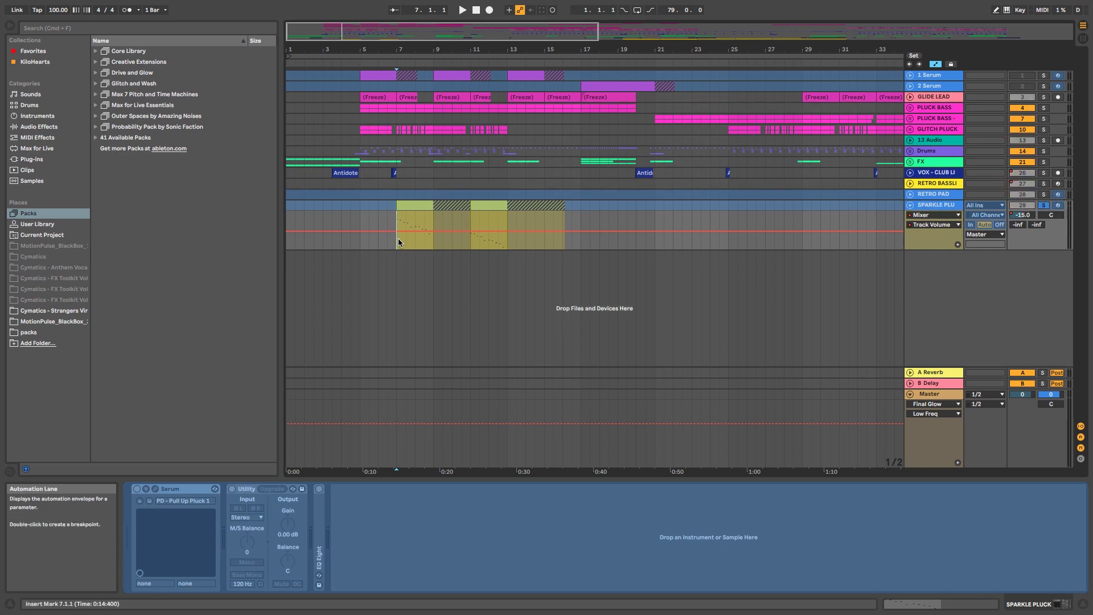
key(space)
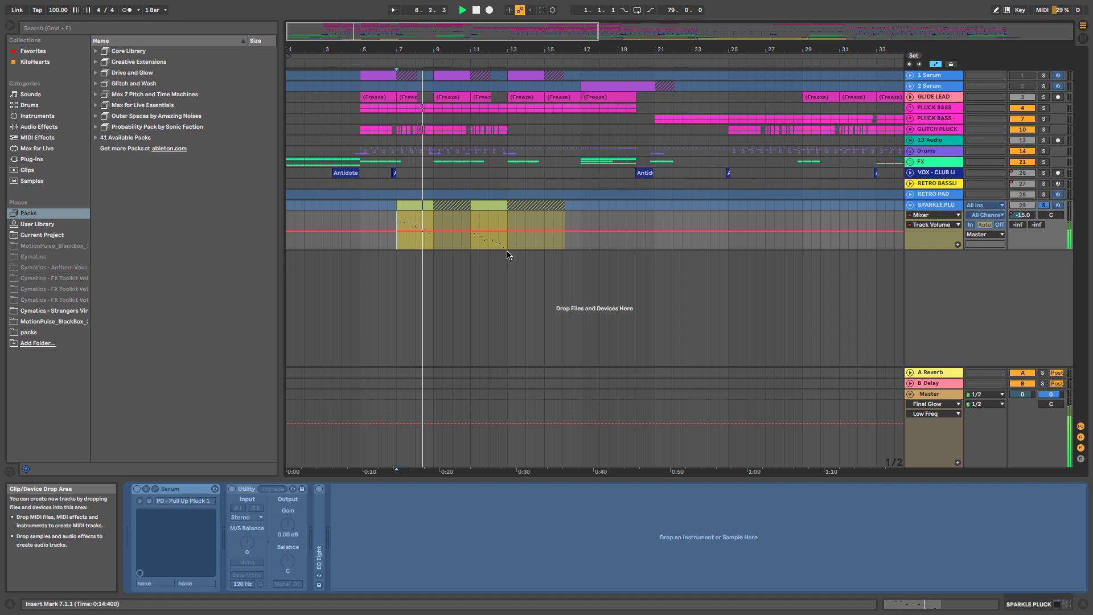
click(470, 239)
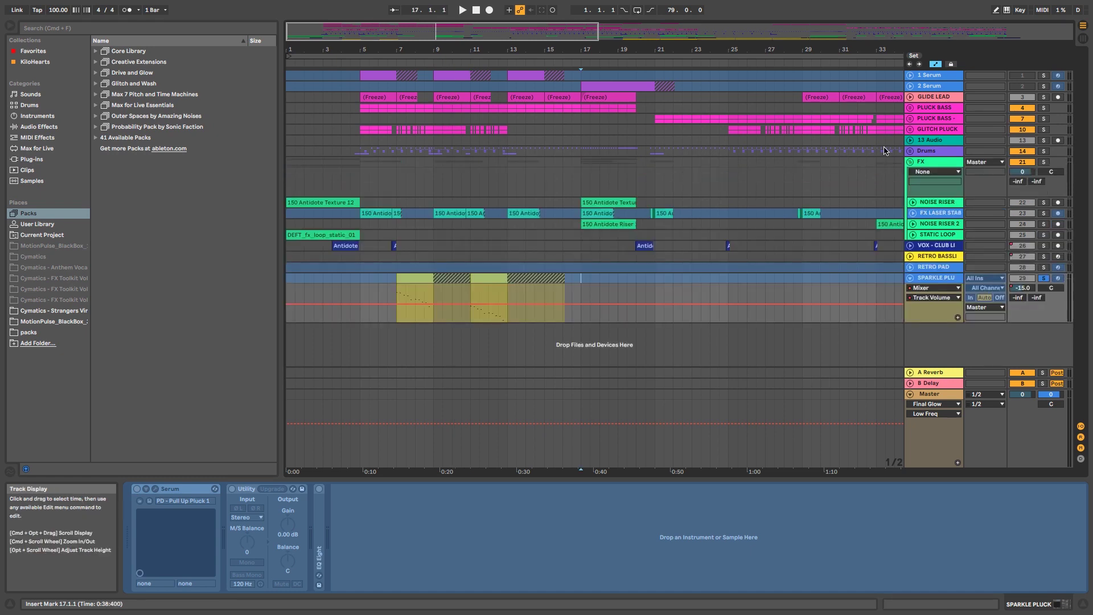
click(1043, 277)
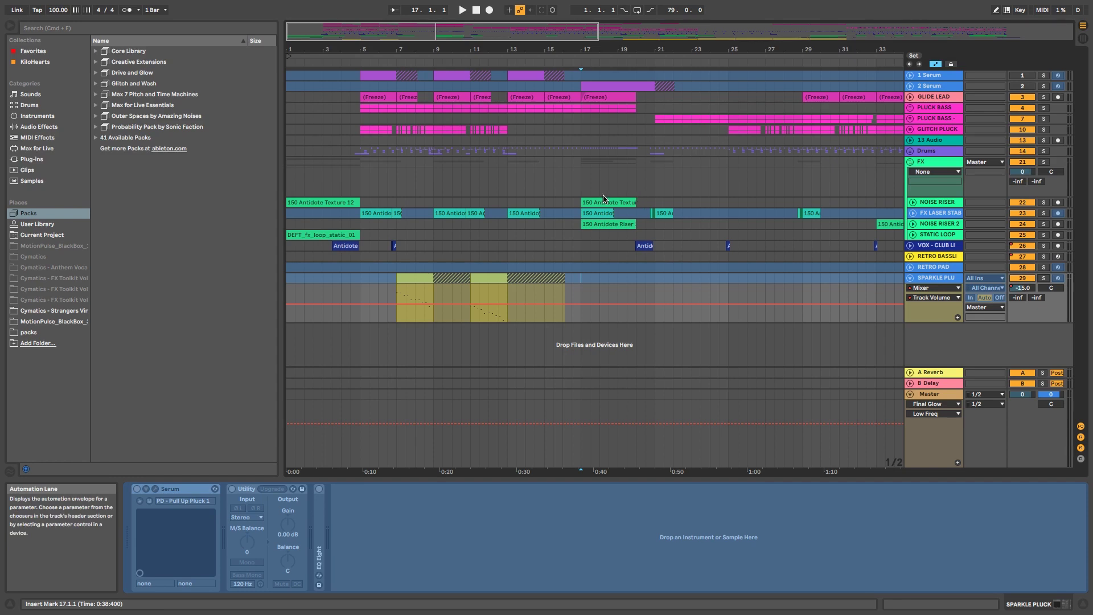
Step: Solo the FX LASER STAB track and play its 150 Antidote Stab 27 F clip from bar 17
click(599, 213)
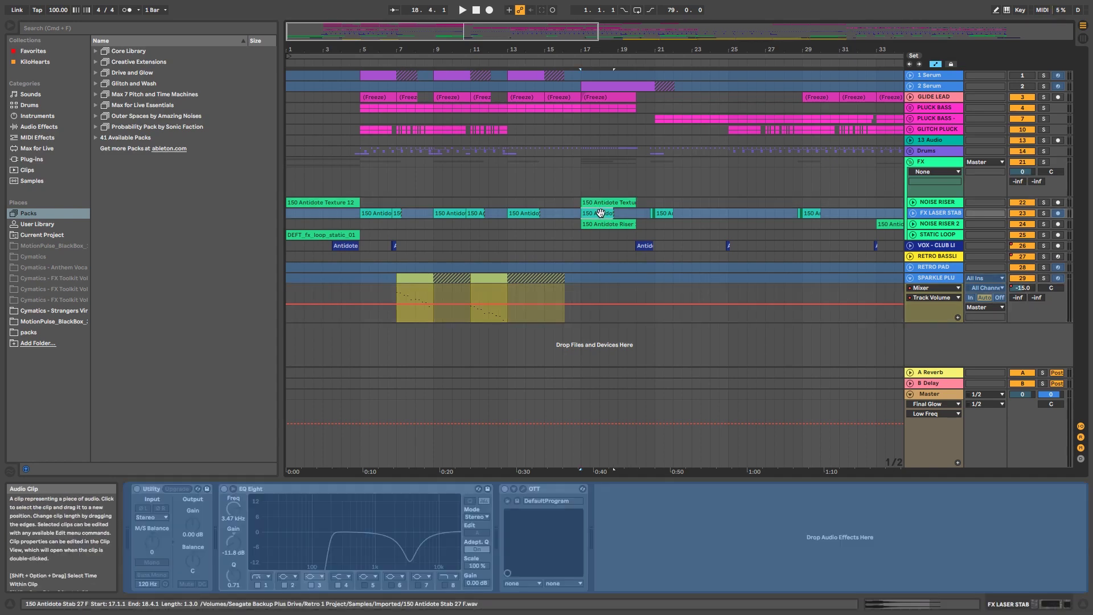
click(1043, 213)
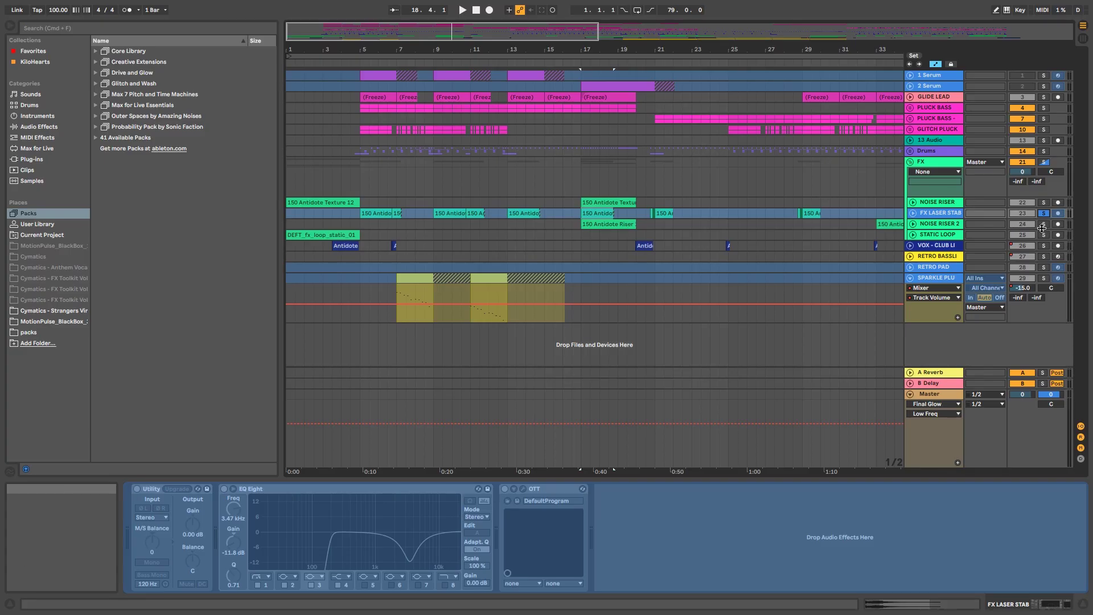
key(space)
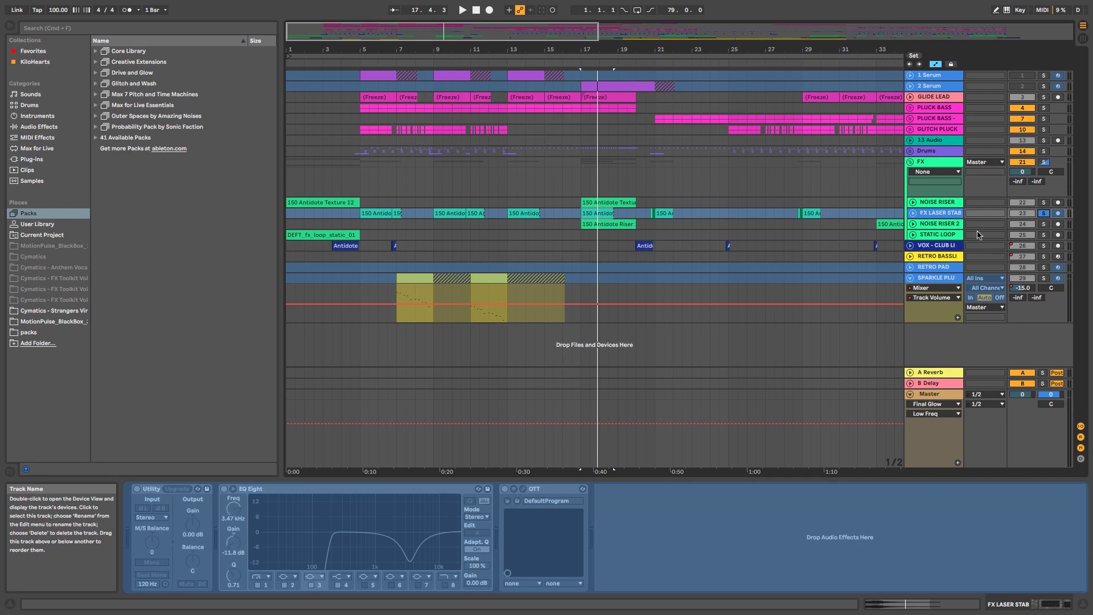
Step: Audition the NOISE RISER 2 and NOISE RISER tracks in solo from bar 17
click(1043, 224)
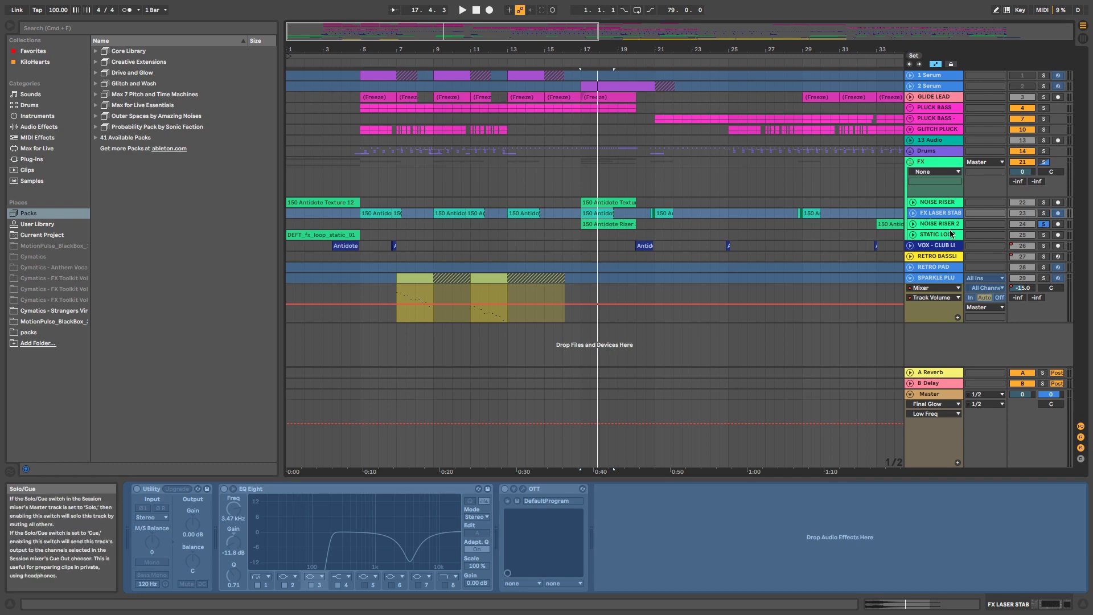
key(space)
click(1043, 203)
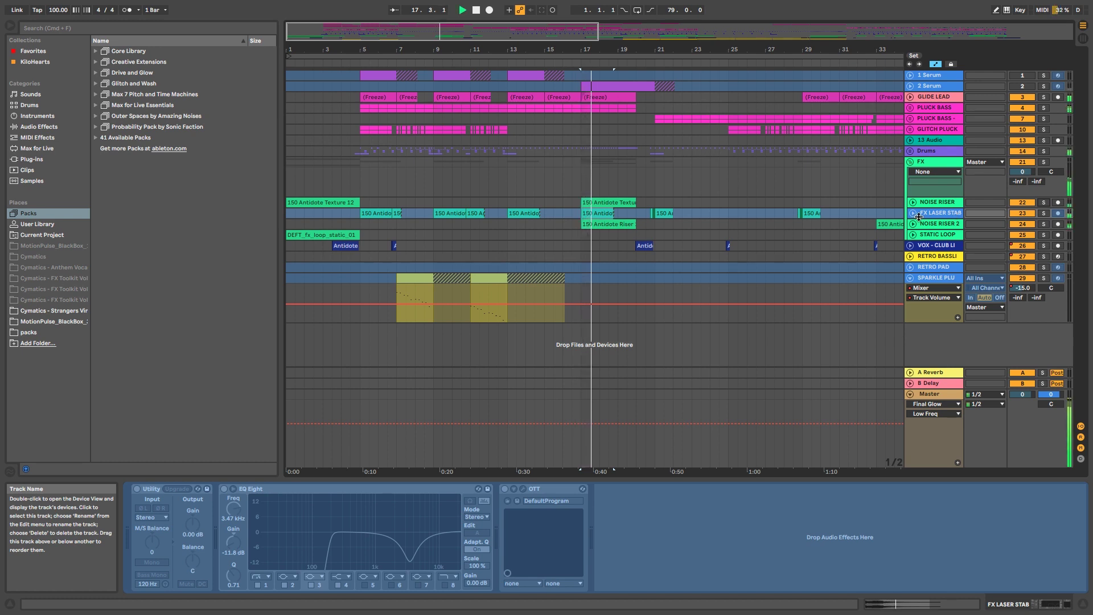
Step: Play the full mix into bar 20, and audition the TRW_Massive_High_Tom clip on the soloed TOP TOM track from 20.4.1
drag(684, 49, 499, 49)
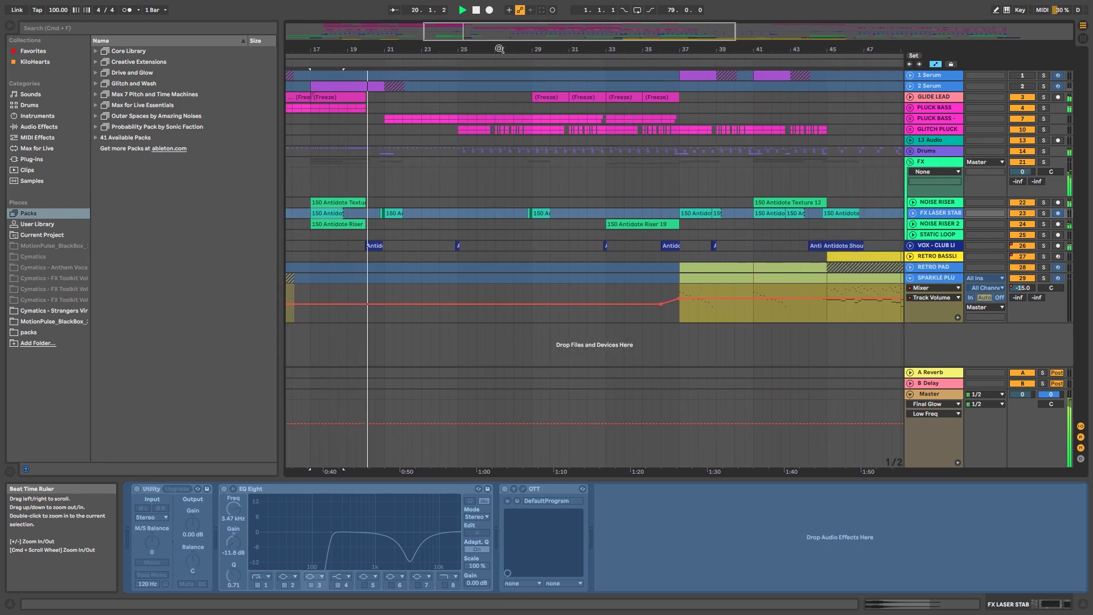
key(space)
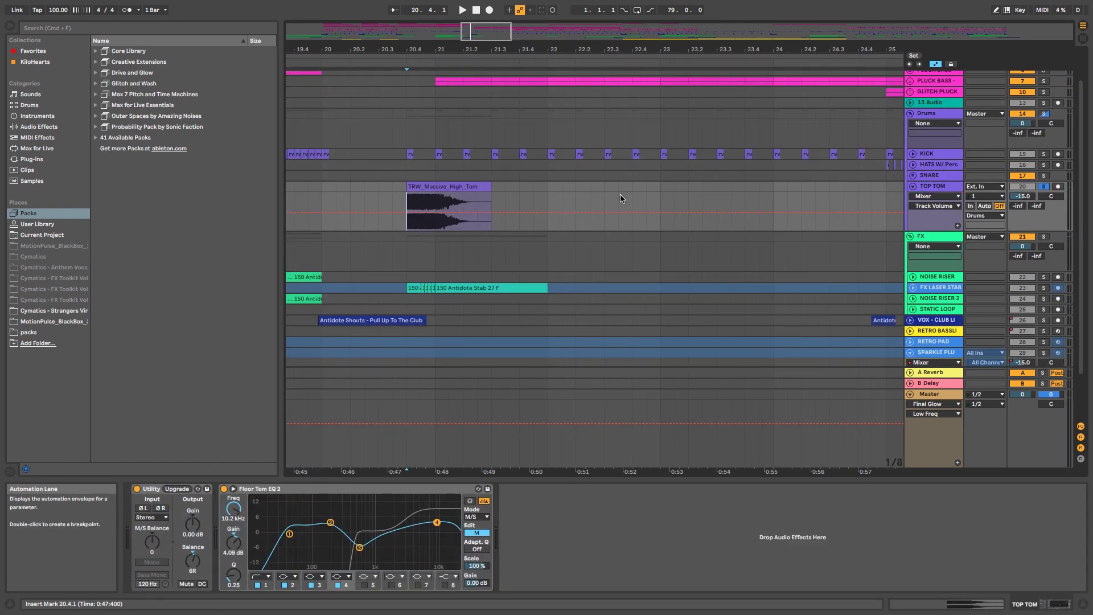
key(space)
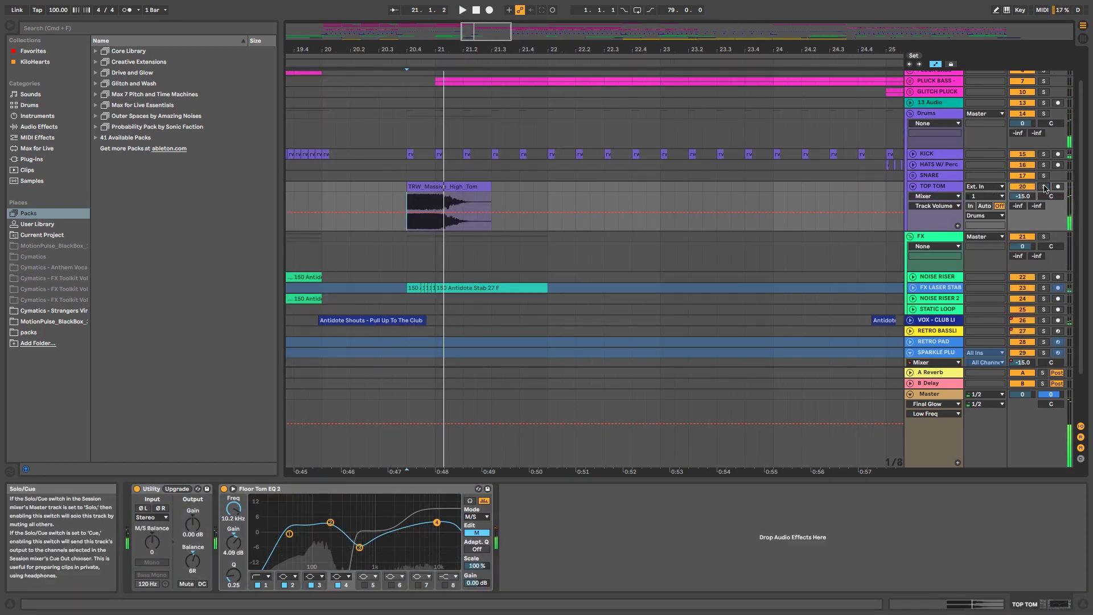
Step: Play the full mix up to bar 22, and unfold the PLUCK BASS - DROP group with its MIDS/HIGHS and SUB tracks
scroll(741, 204, down, 3)
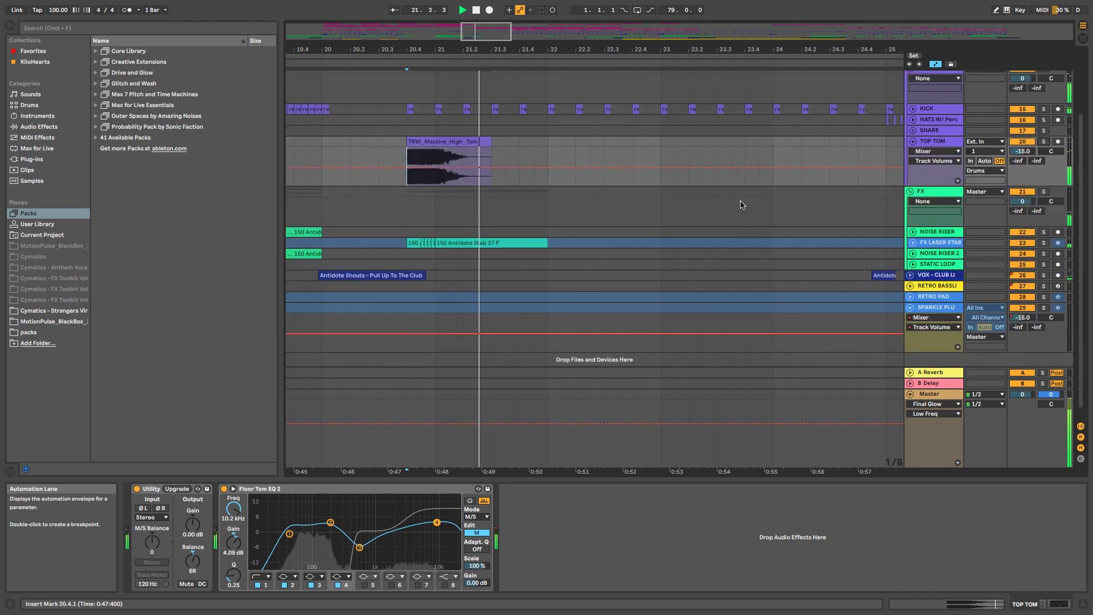
scroll(741, 205, up, 5)
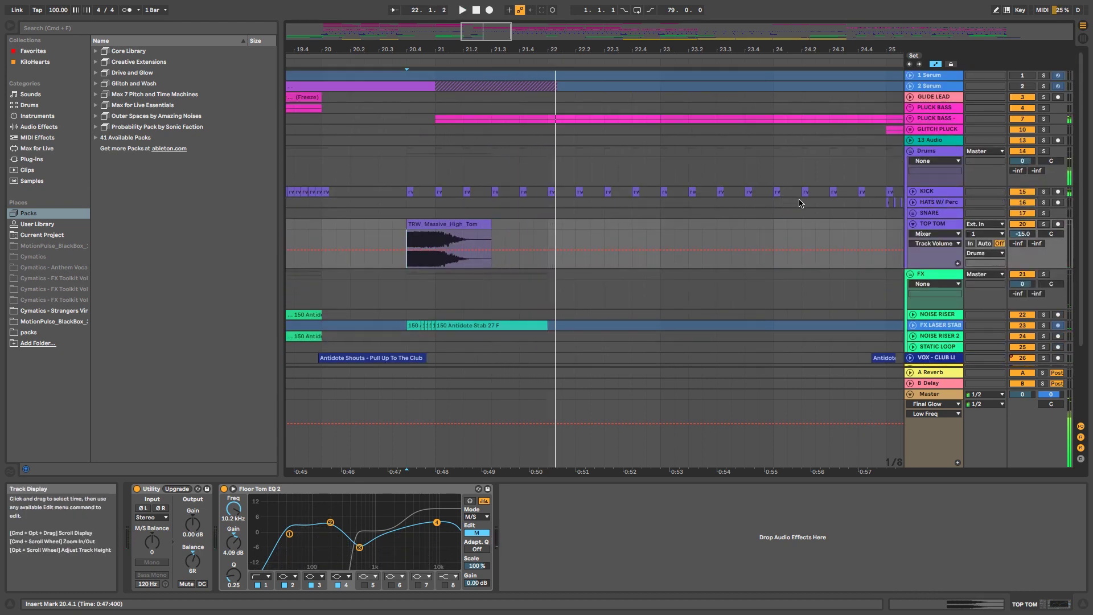
drag(632, 50, 835, 117)
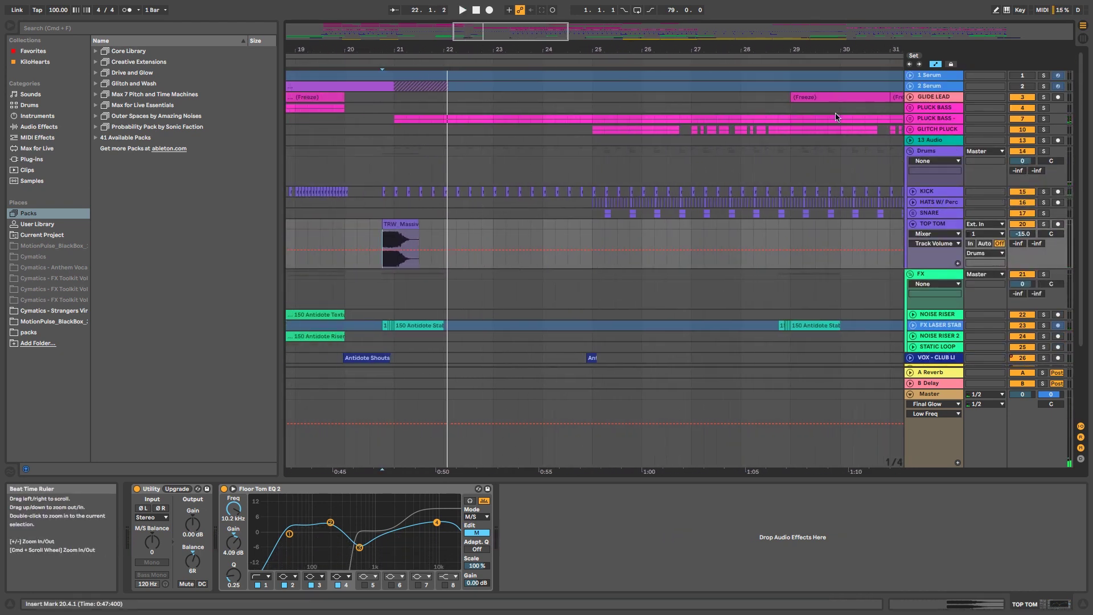
click(911, 118)
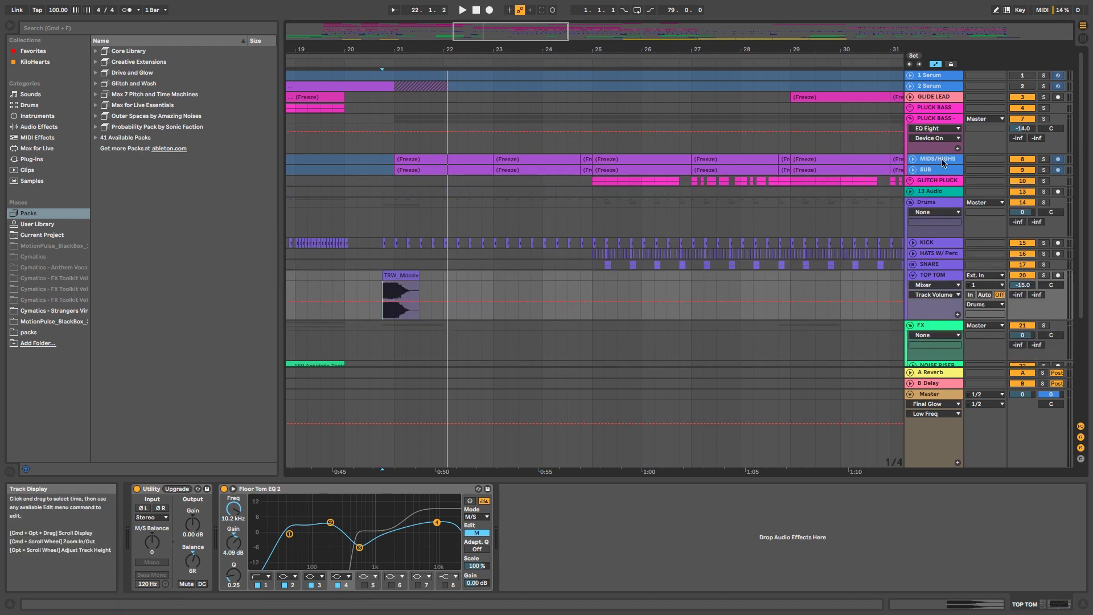
click(912, 158)
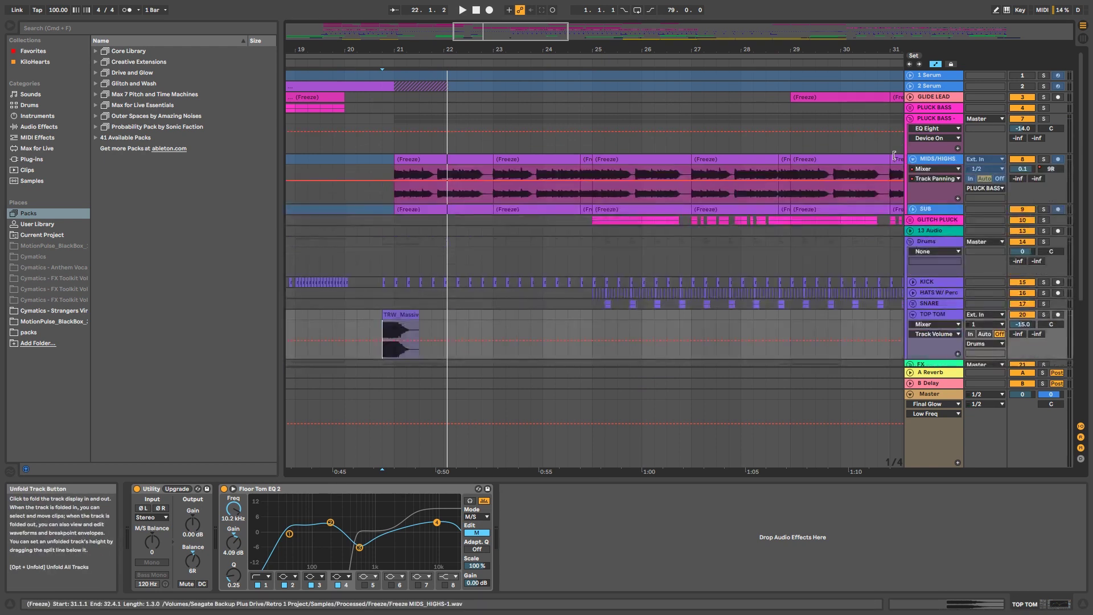
click(913, 210)
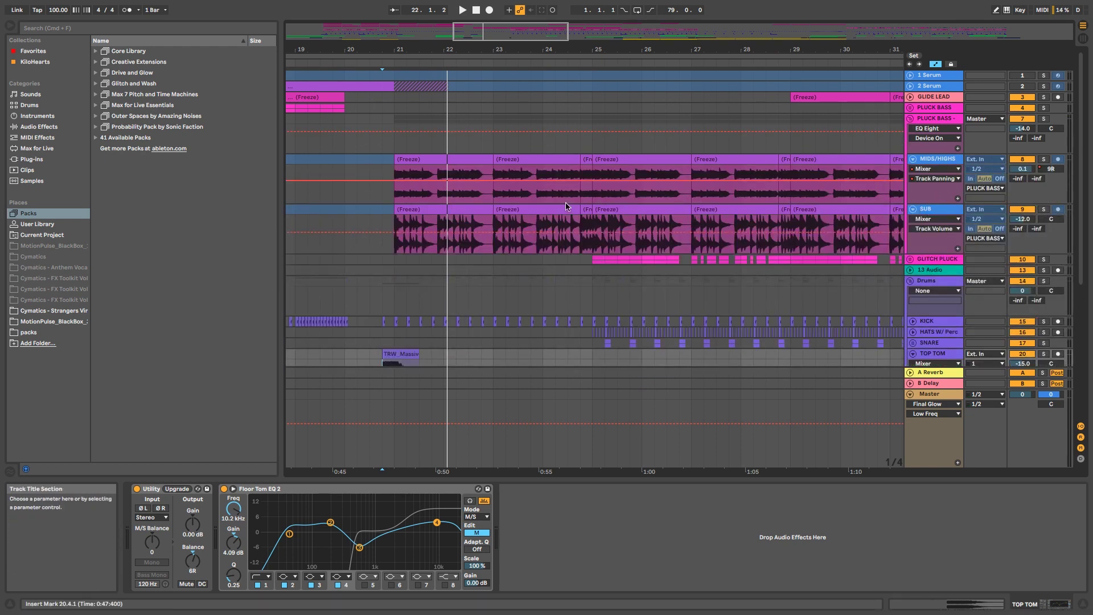
Step: Solo the PLUCK BASS track and audition it from bar 5
drag(423, 49, 728, 49)
click(356, 97)
click(1042, 108)
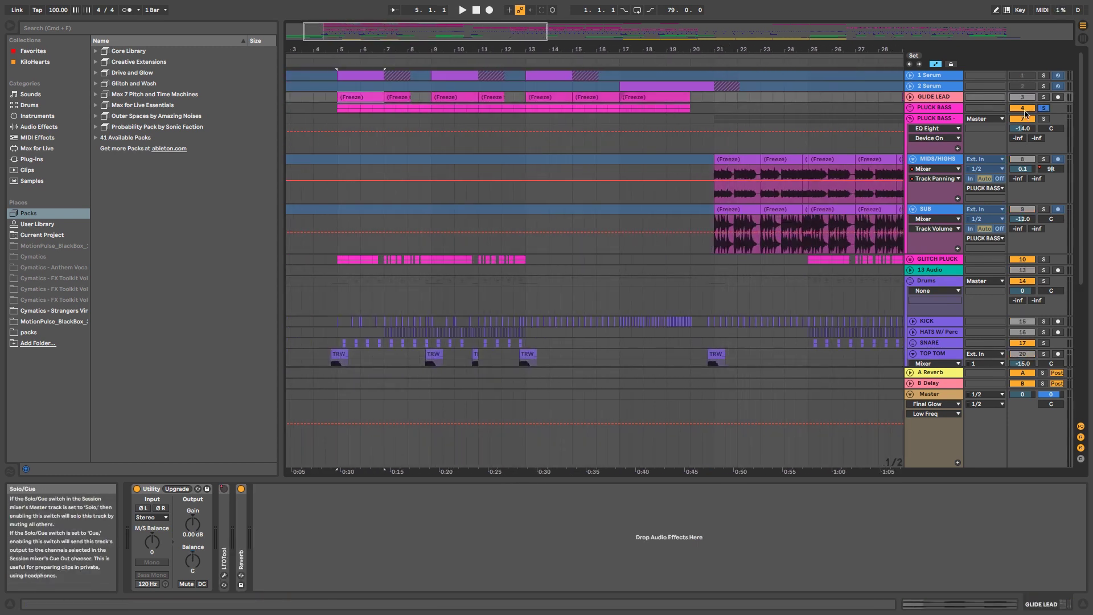
click(339, 110)
key(space)
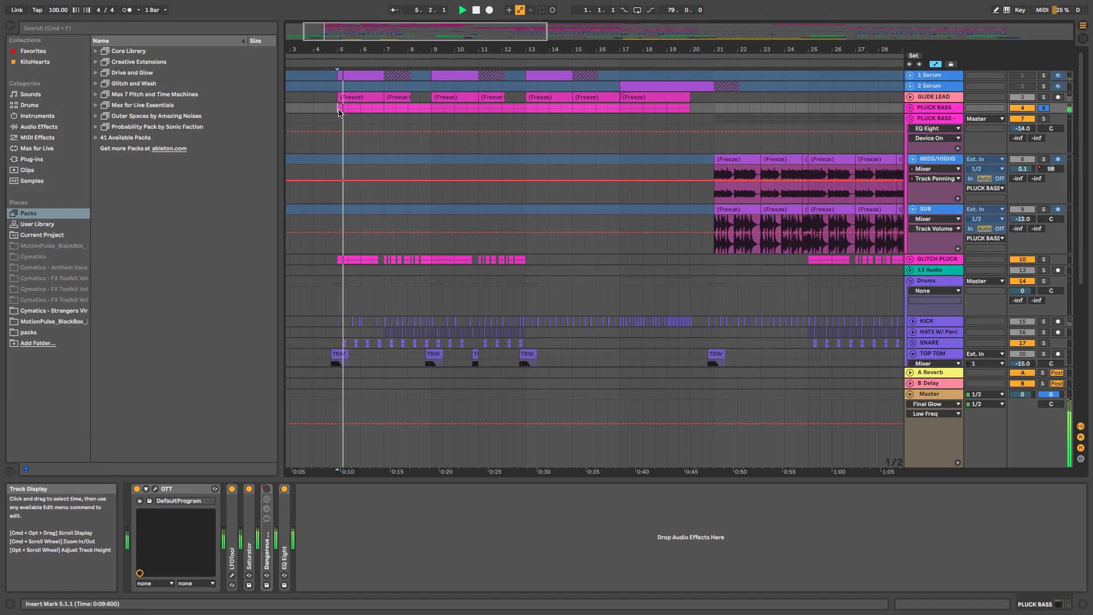
key(space)
Step: Solo the PLUCK BASS - DROP group and audition it from bar 21
click(711, 188)
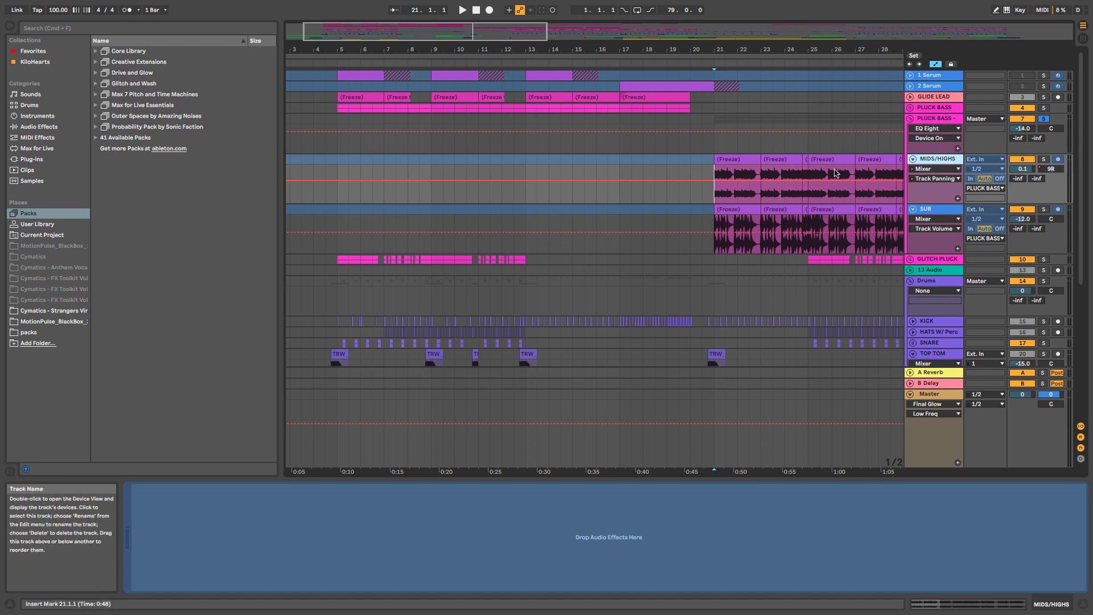
click(918, 152)
key(space)
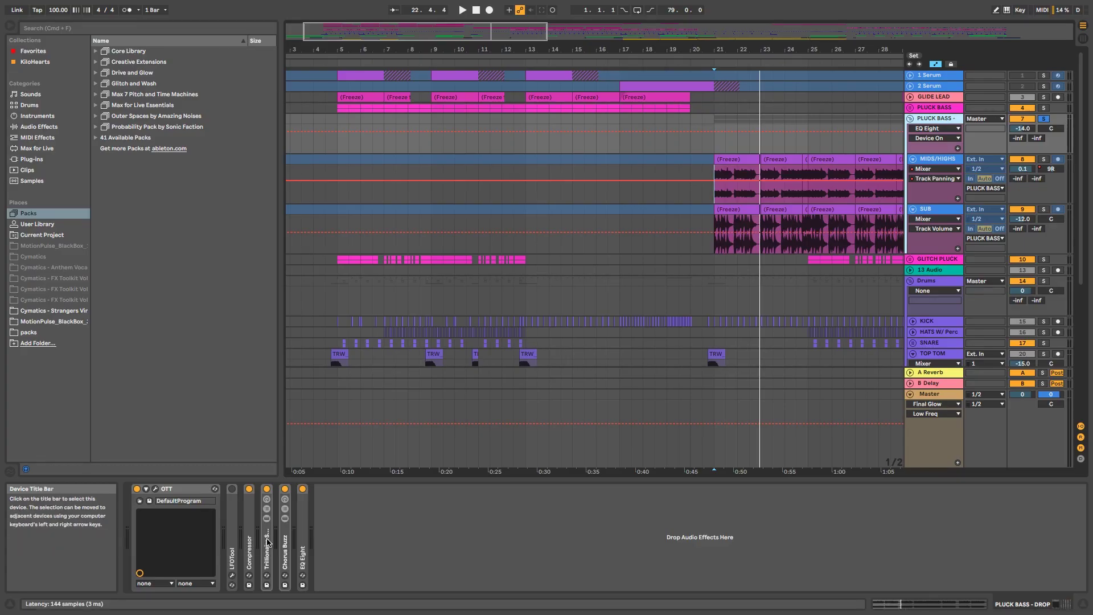
Step: Unfold the Trillionaire Syndrome and Chorus Buzz racks on the PLUCK BASS - DROP group
double_click(267, 542)
double_click(697, 539)
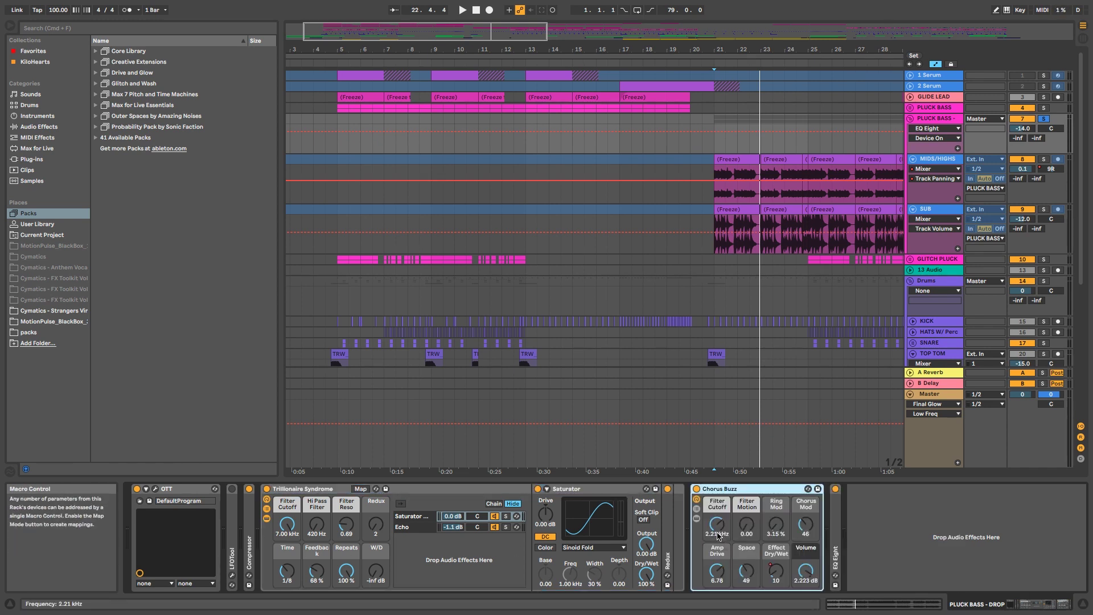
Step: Switch to Chrome, open the Packs page on the Ableton website, and browse to the packs marked New in Live 10
mouse_move(191, 605)
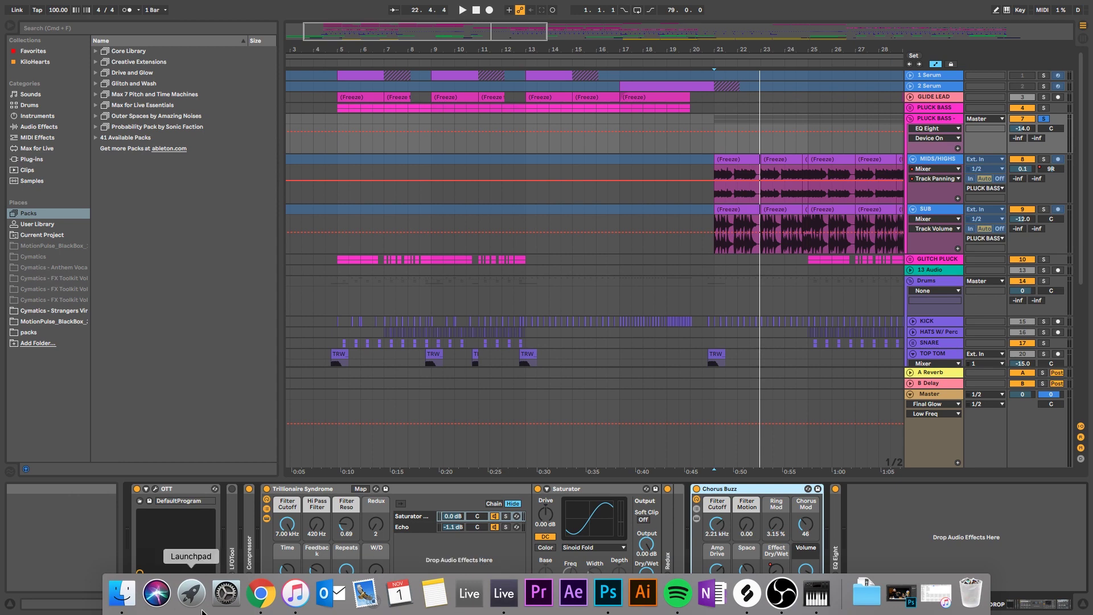
click(261, 593)
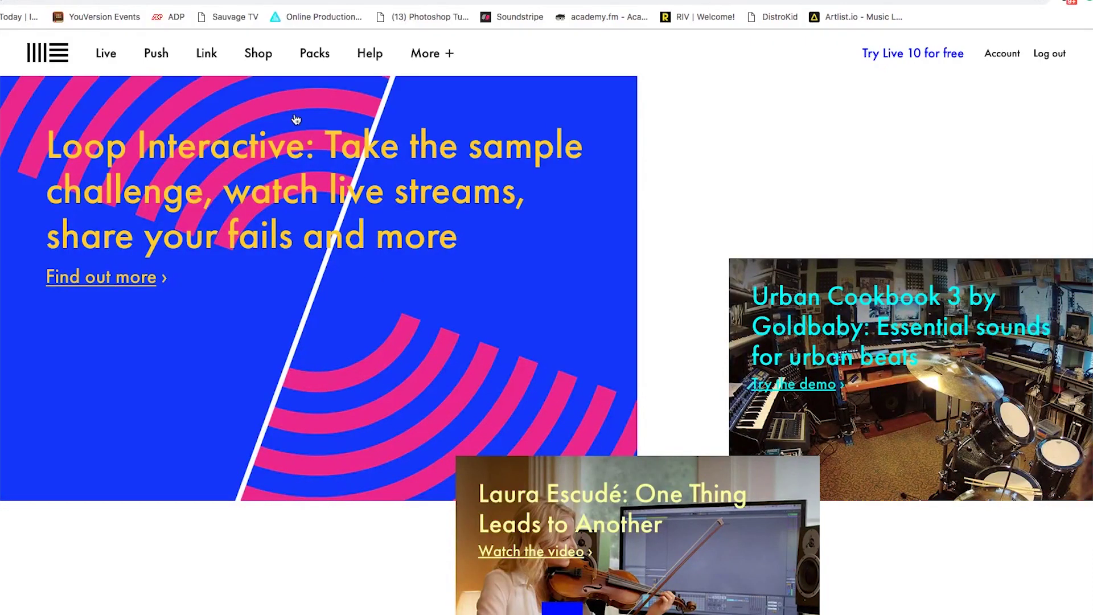
click(317, 64)
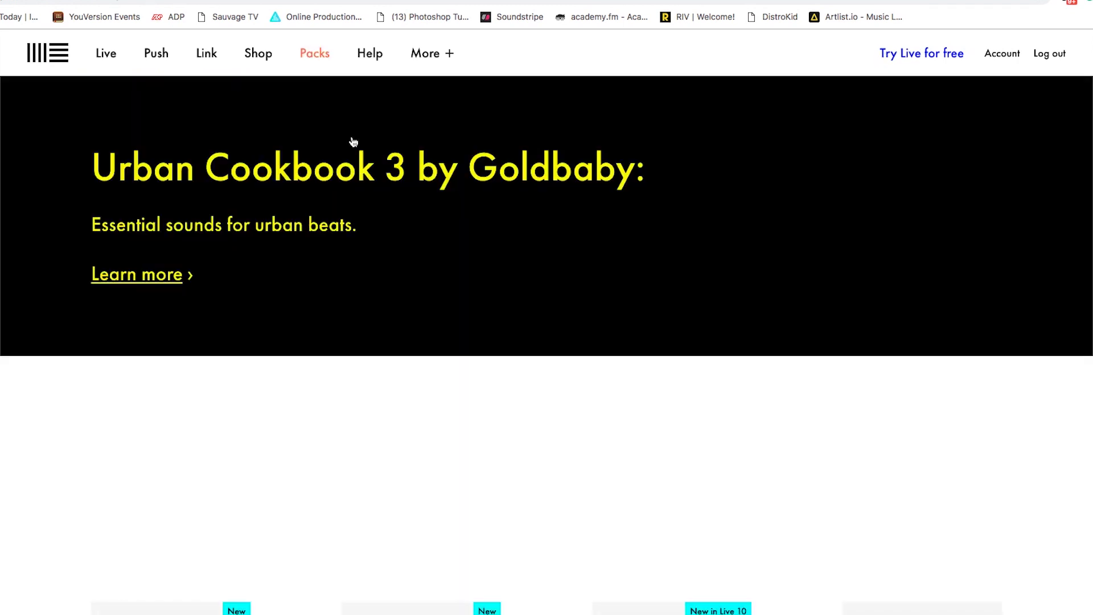
scroll(450, 259, down, 7)
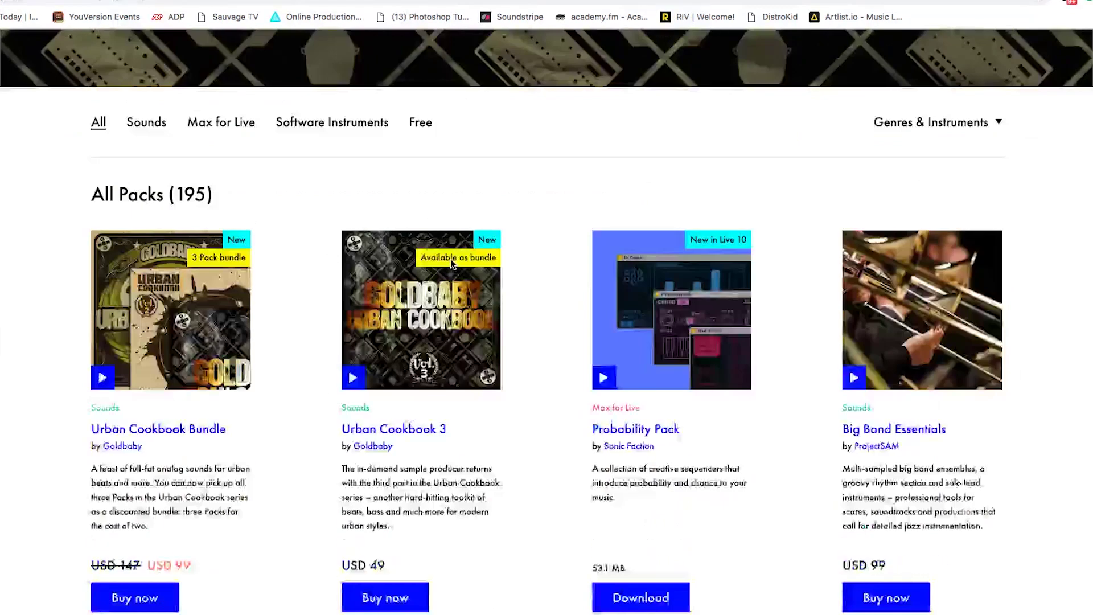
scroll(450, 263, down, 8)
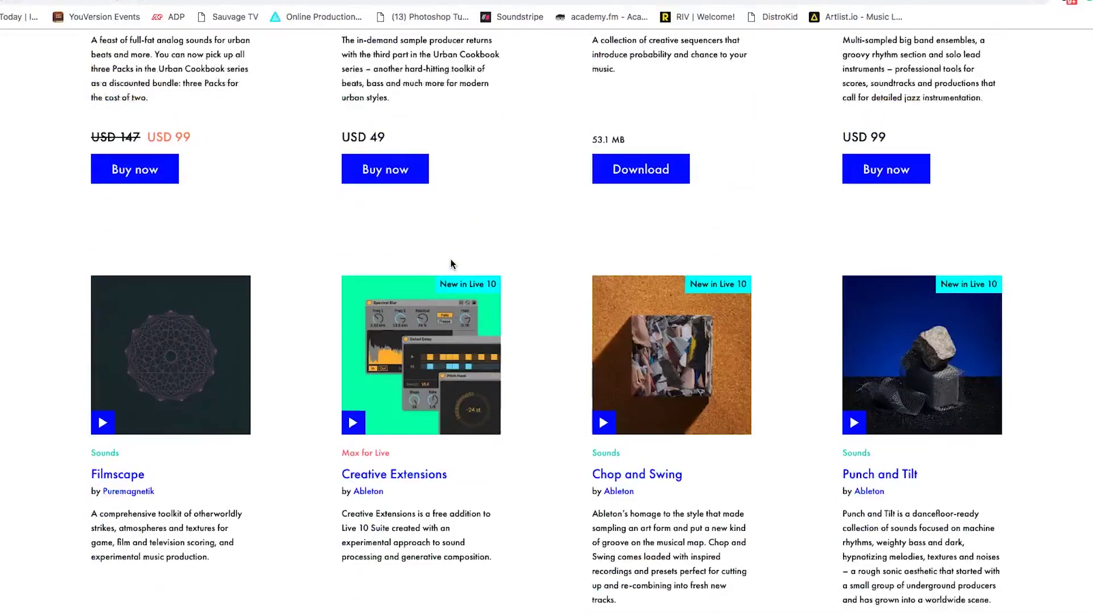
scroll(450, 263, down, 3)
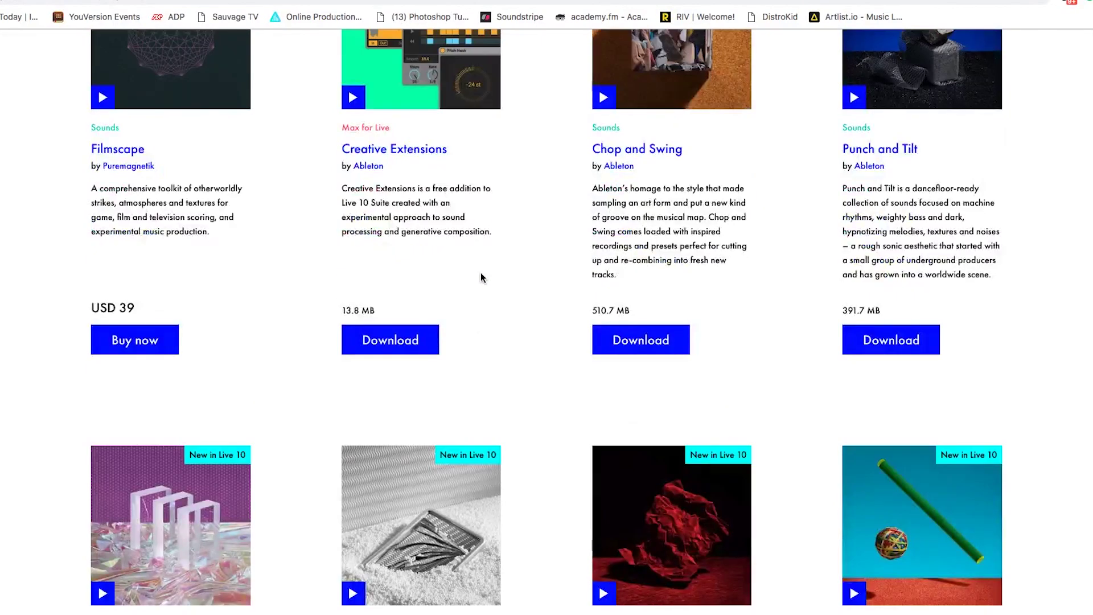
scroll(489, 296, down, 4)
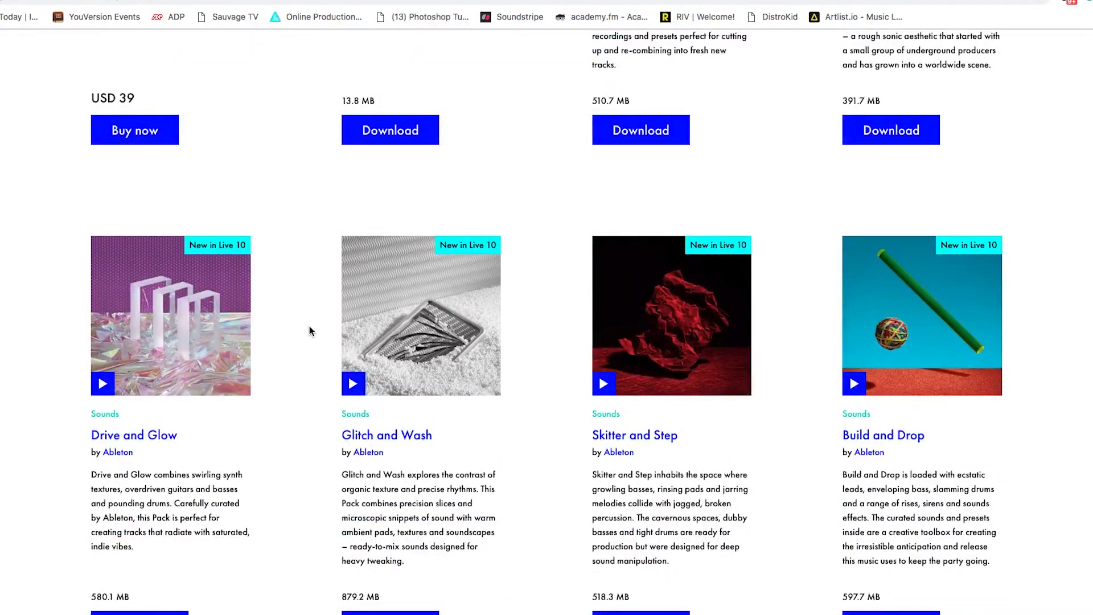
Step: Examine the Drive and Glow, Glitch and Wash, Skitter and Step, and Build and Drop packs, and return to Live
scroll(188, 319, up, 7)
scroll(724, 324, down, 13)
scroll(734, 324, up, 1)
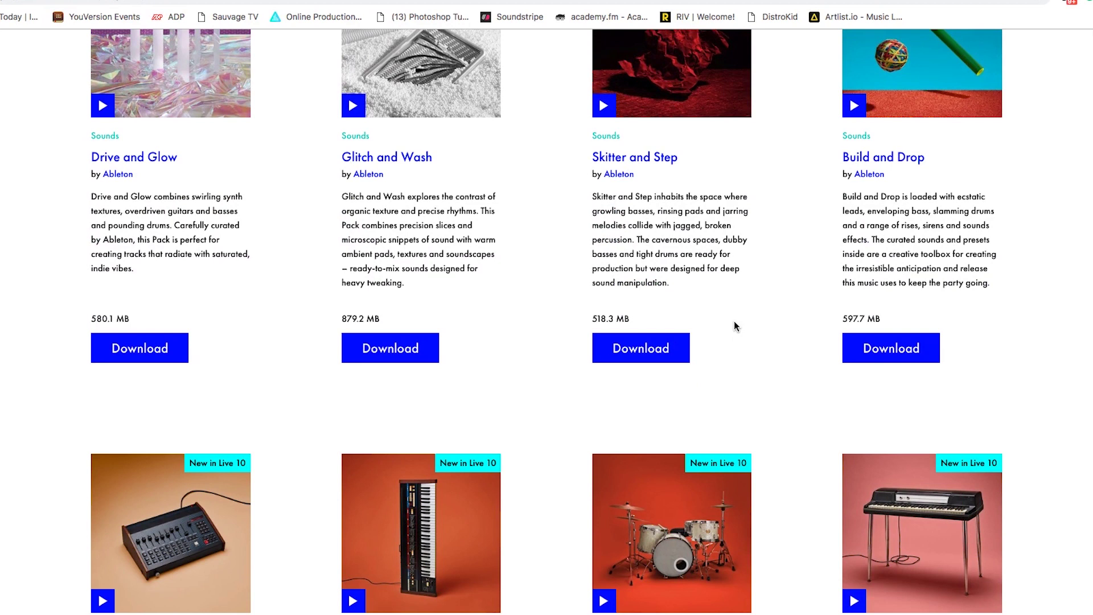
scroll(734, 326, down, 4)
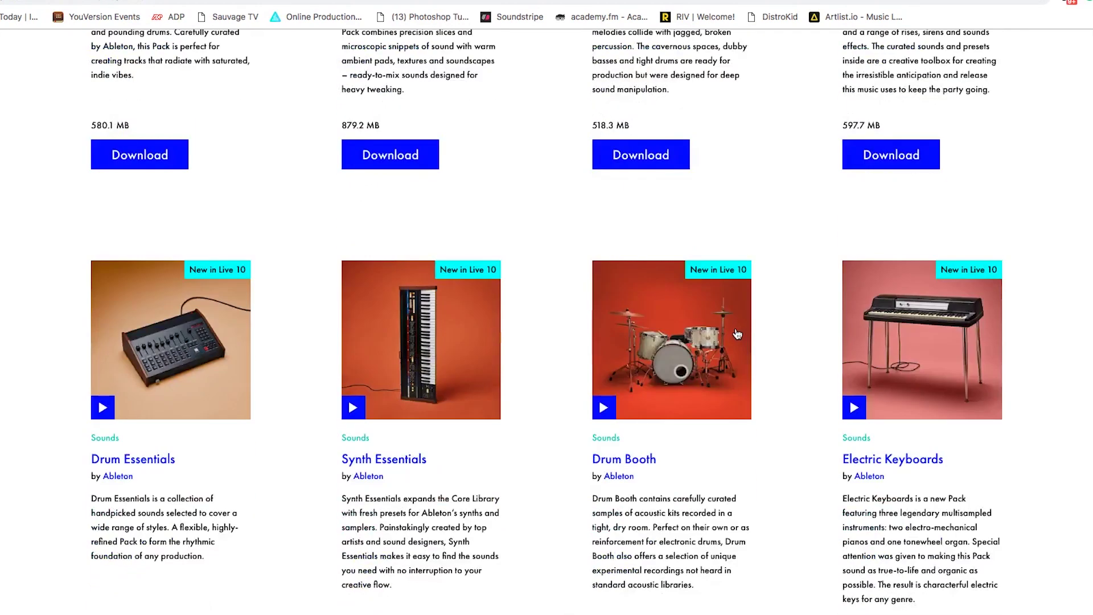
scroll(738, 334, up, 3)
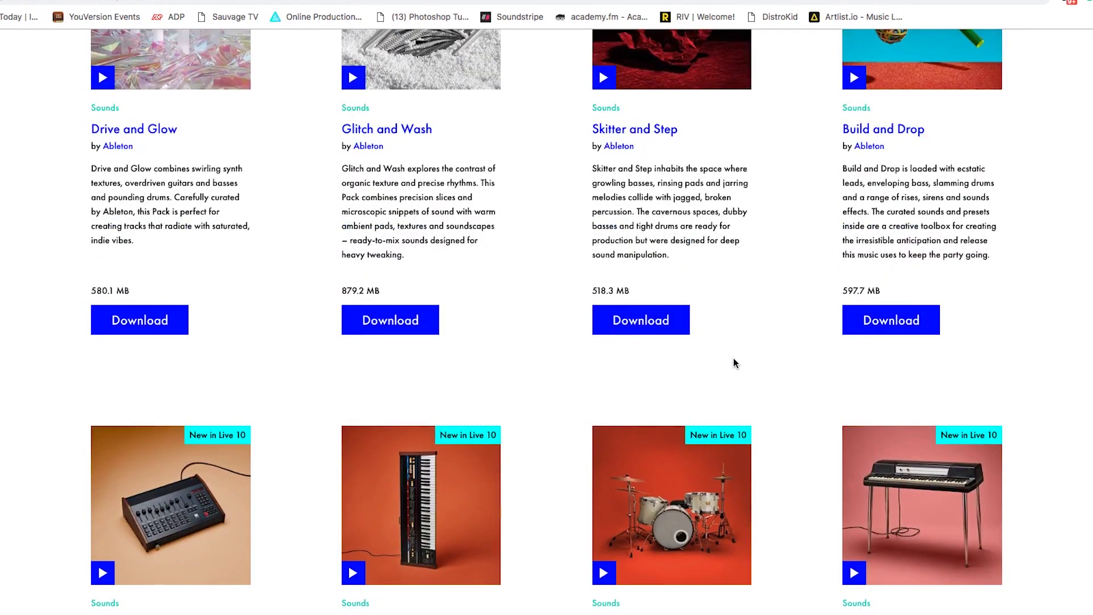
scroll(730, 339, up, 8)
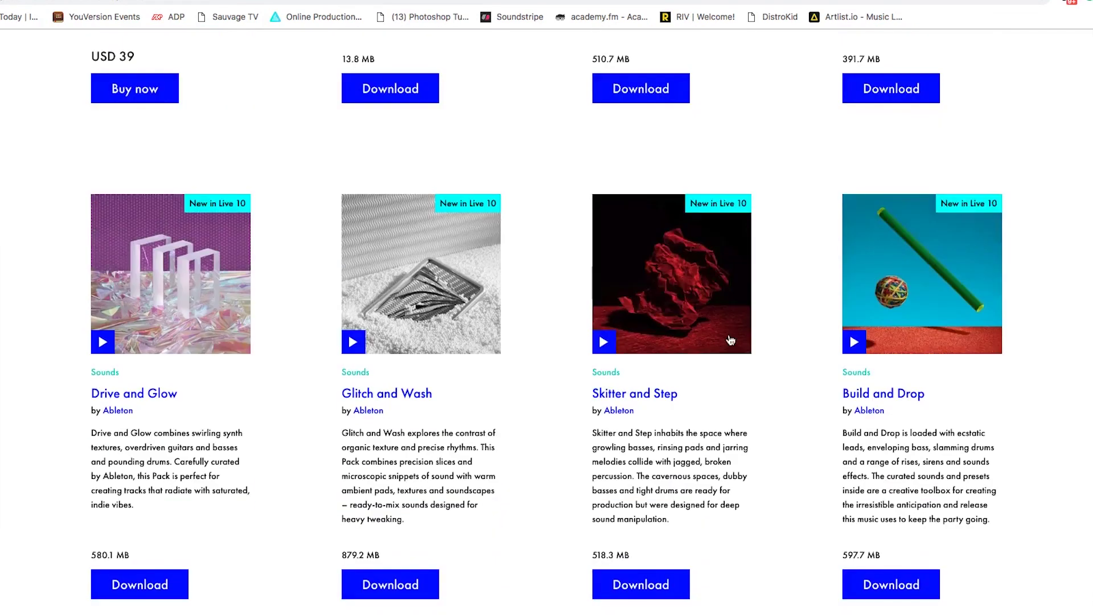
scroll(720, 405, down, 1)
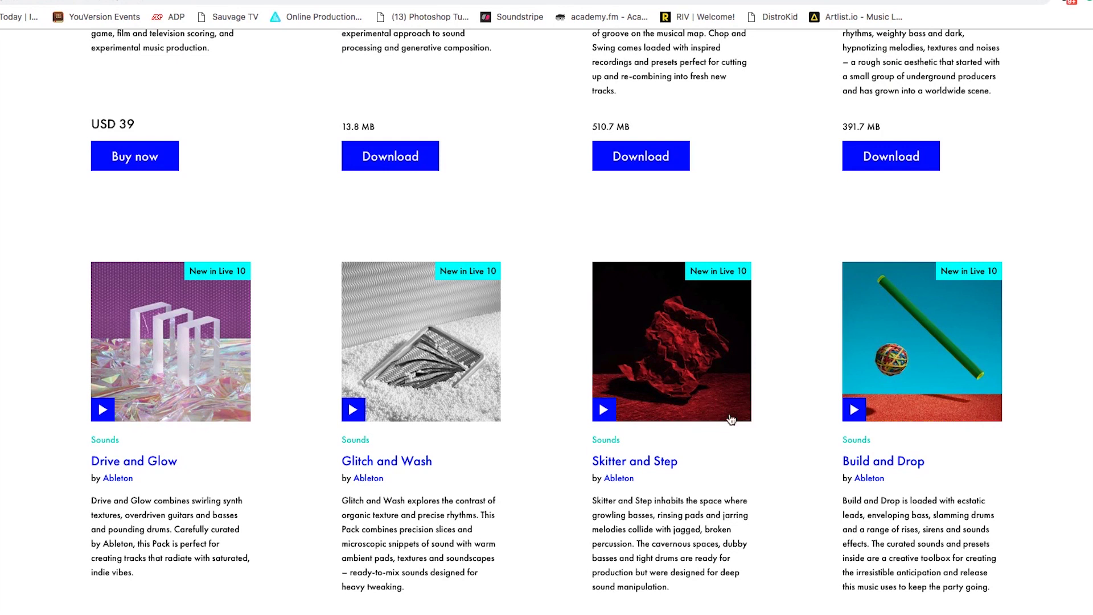
scroll(678, 450, up, 6)
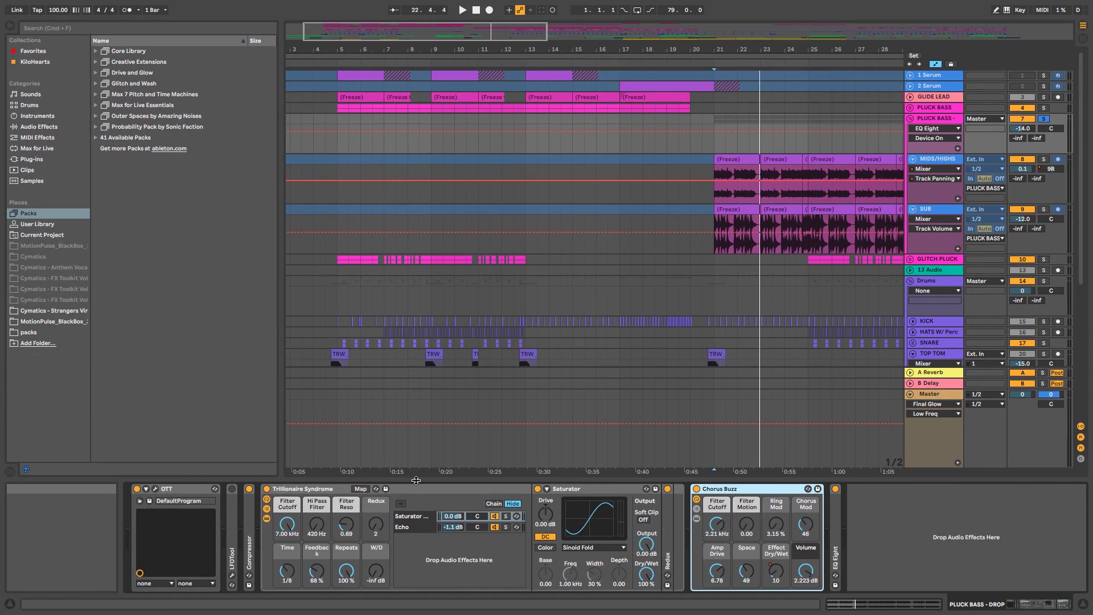
Step: Bypass the Chorus Buzz rack and play the drop bass from bar 21 through the Trillionaire Syndrome rack
click(409, 492)
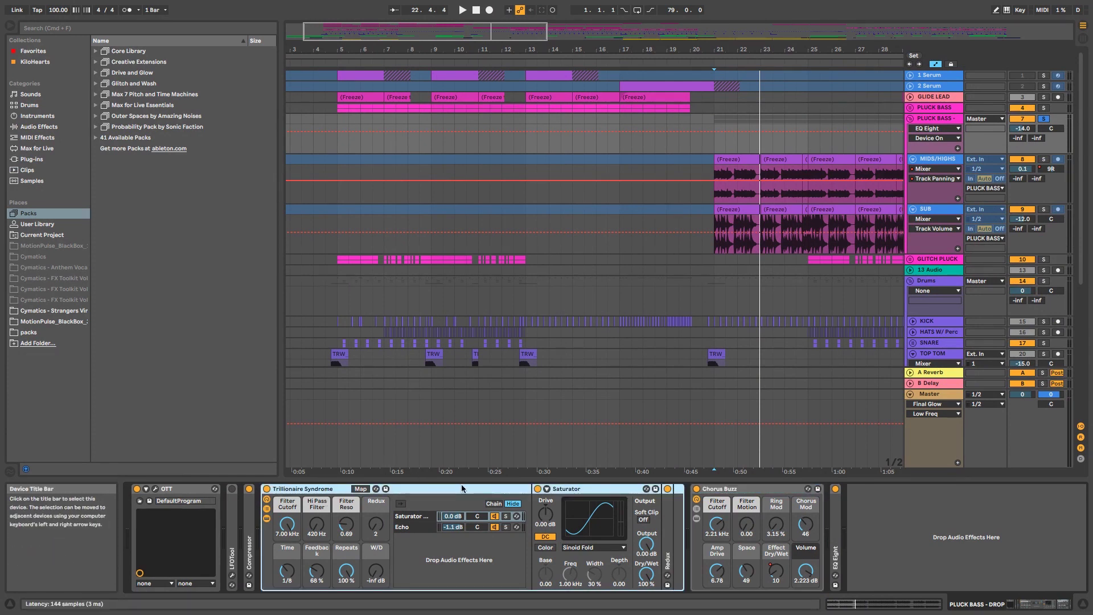
click(834, 489)
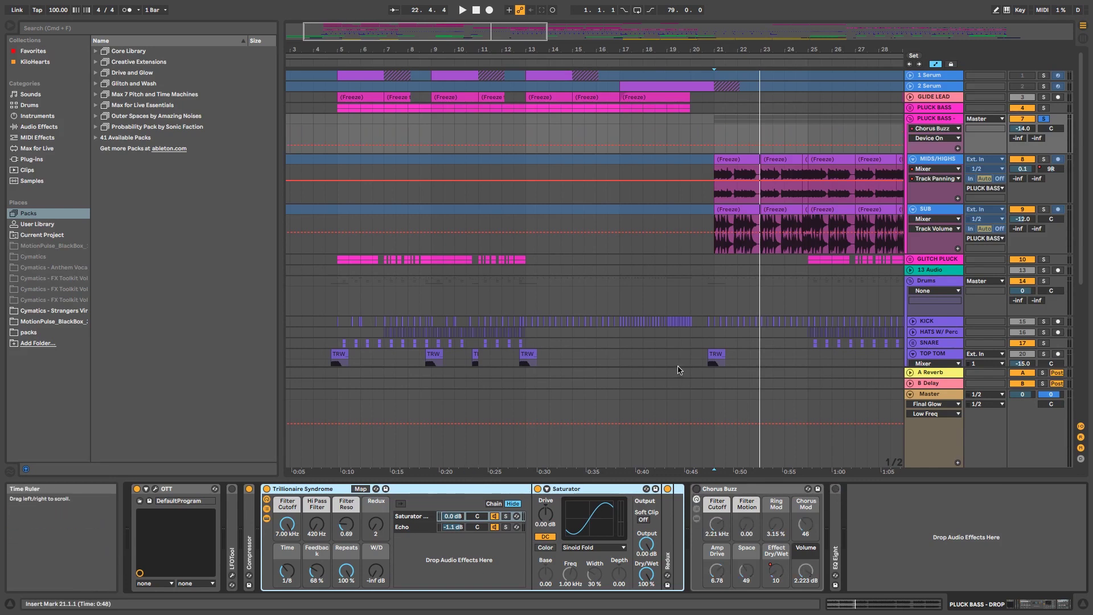
key(space)
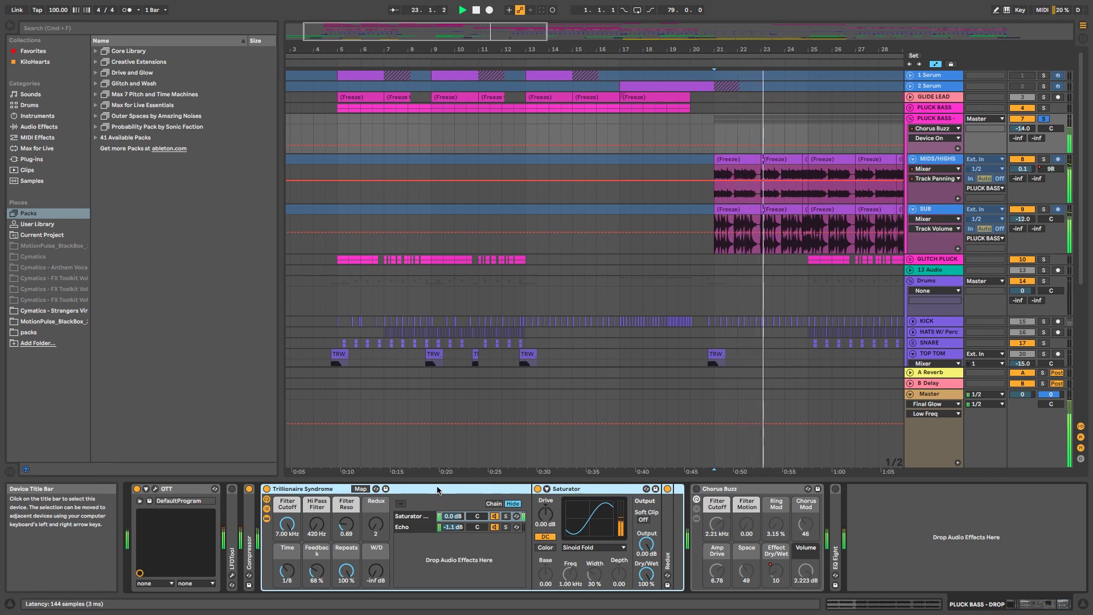
Step: Check the Echo and Saturator chains of Trillionaire Syndrome, replay the bass from bar 21, and re-enable Chorus Buzz
click(414, 528)
click(417, 516)
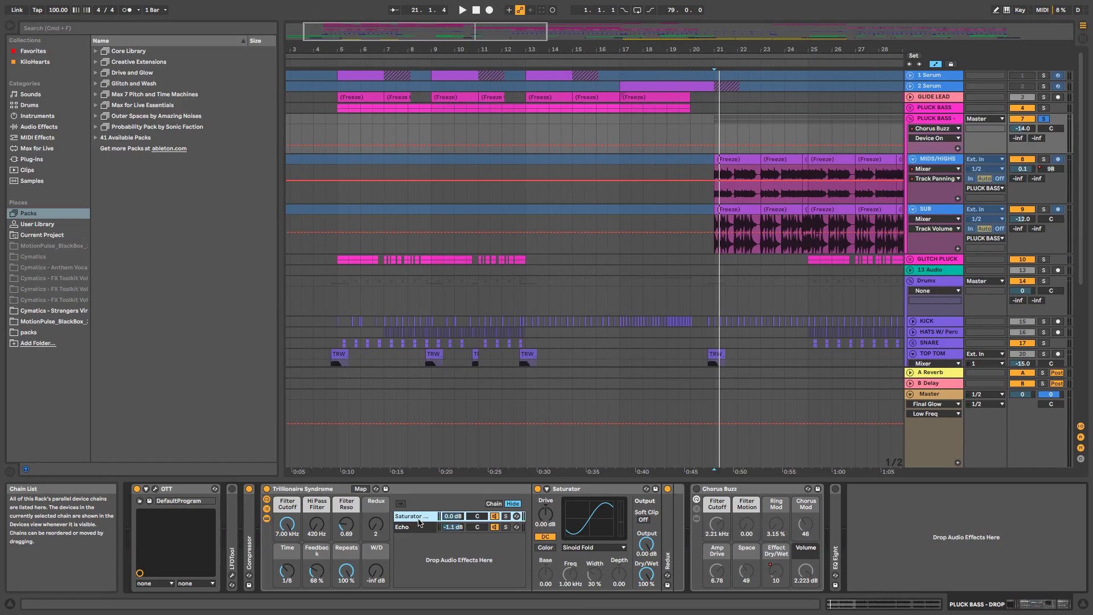
key(space)
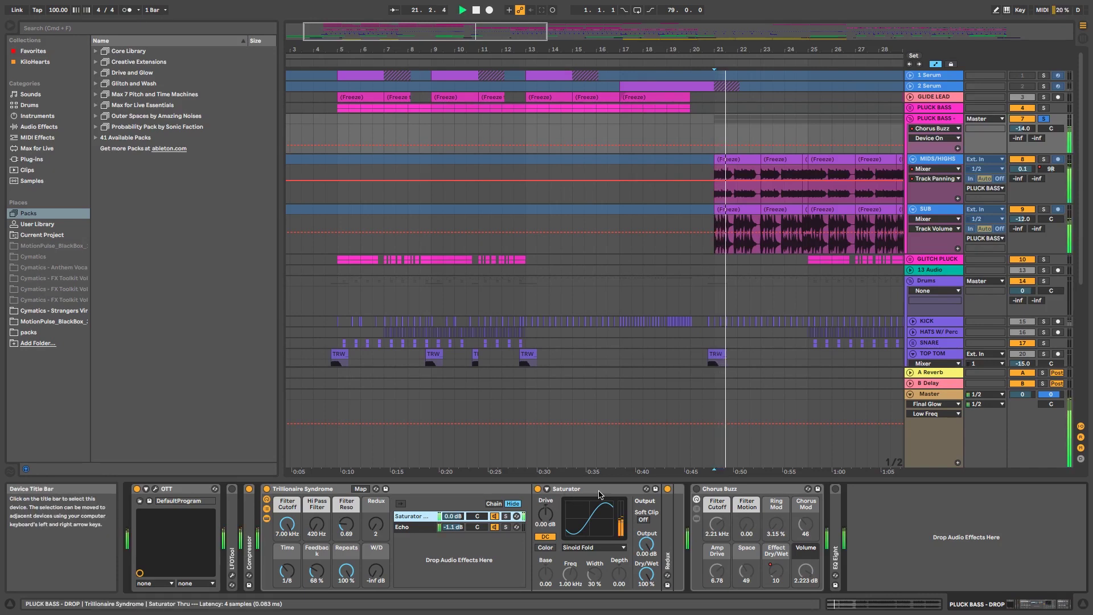
click(697, 491)
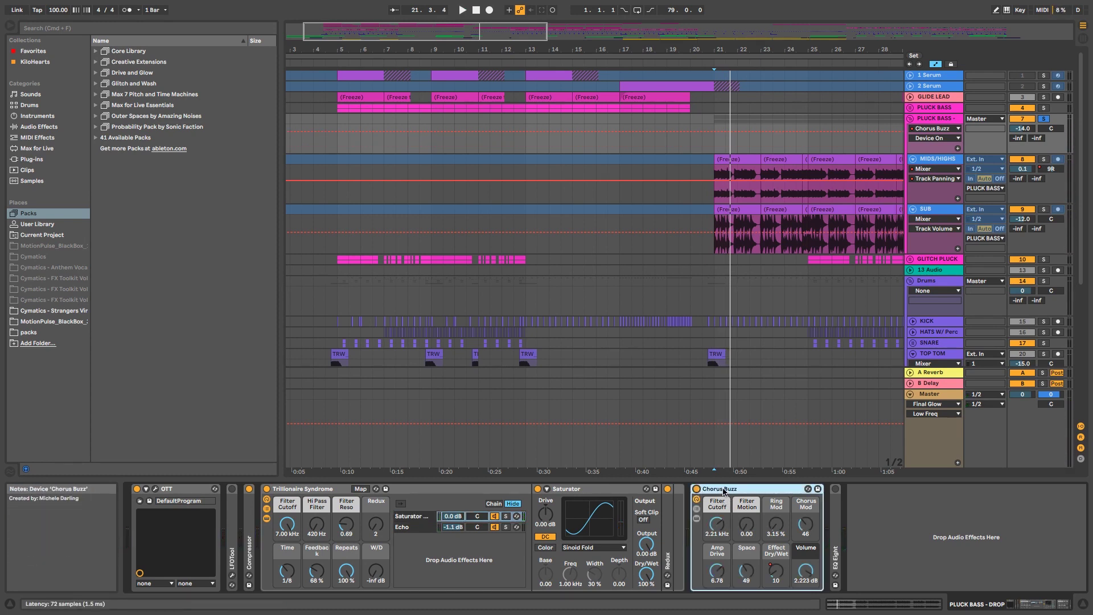
Step: Search the browser for "chorus buz" and locate the preset in the Space folder of the Drive and Glow pack
key(super+f)
text(chorus buz)
click(106, 73)
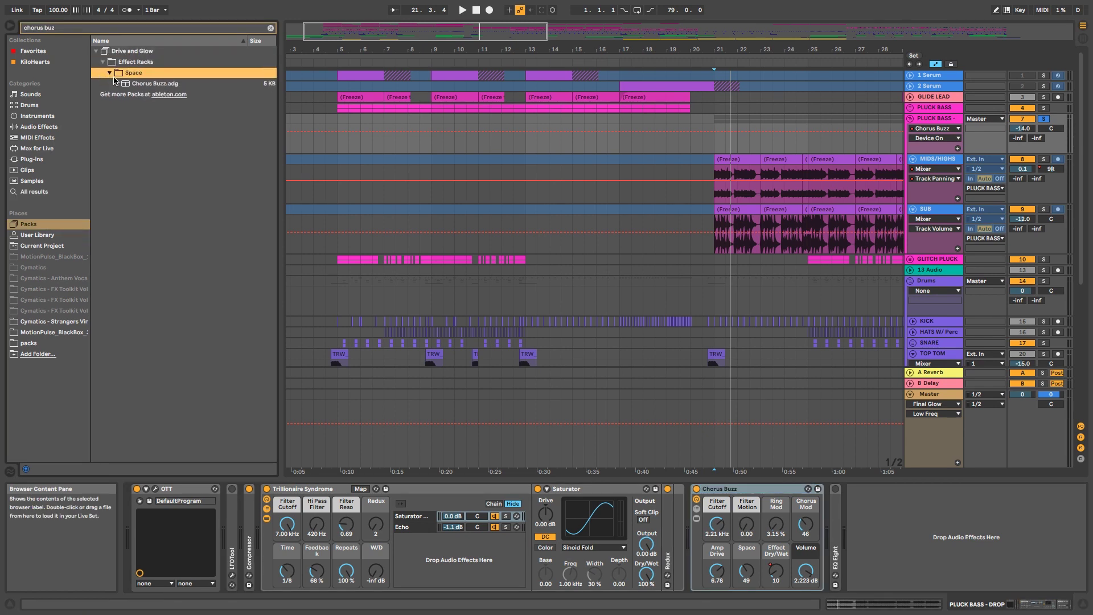
Step: Play the soloed PLUCK BASS - DROP group from bar 21 and inspect the Chorus Buzz rack
key(space)
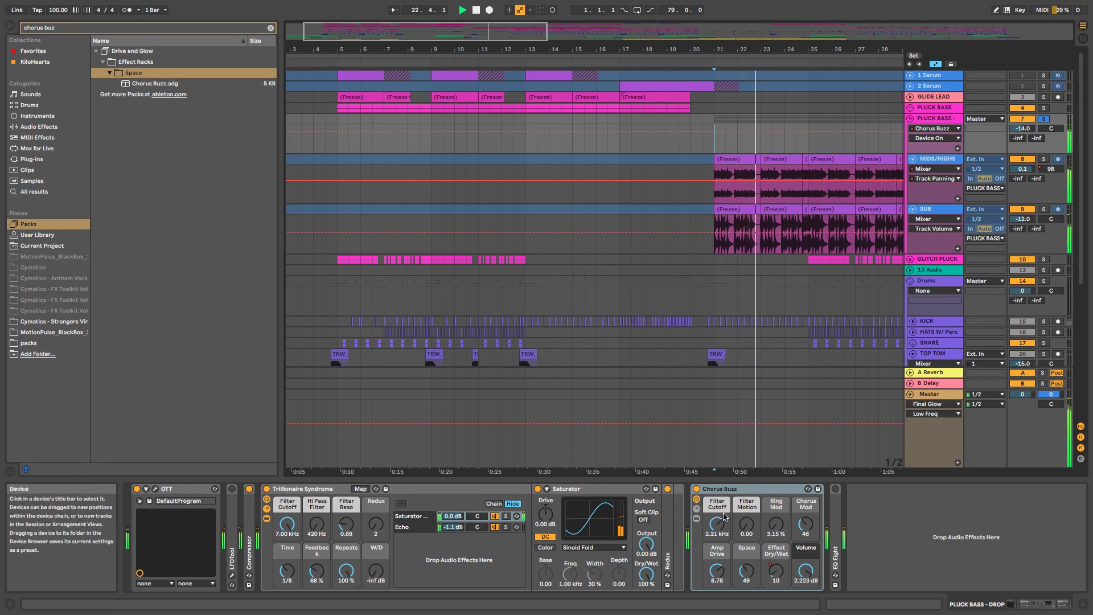
click(723, 491)
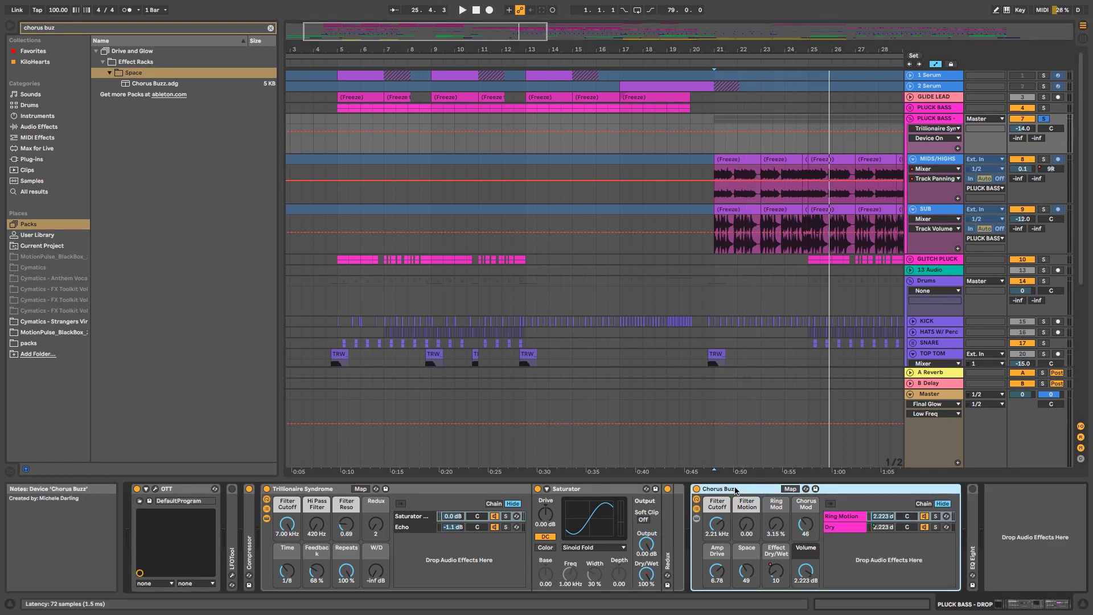
Step: Fold the Chorus Buzz rack and unfold the EQ Eight after it to examine its curve
double_click(740, 490)
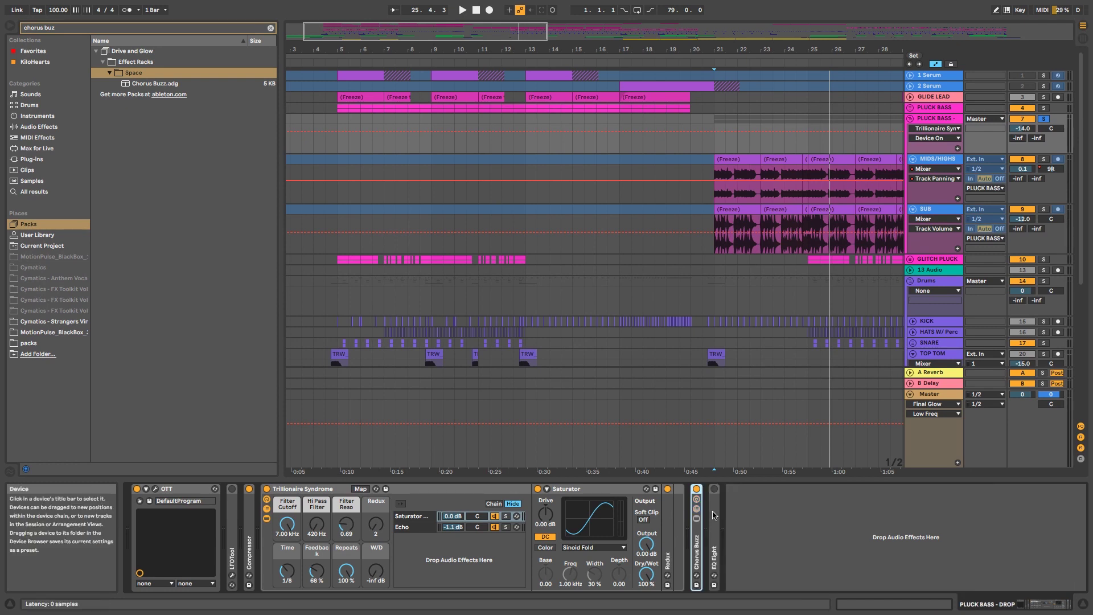
click(716, 495)
double_click(716, 495)
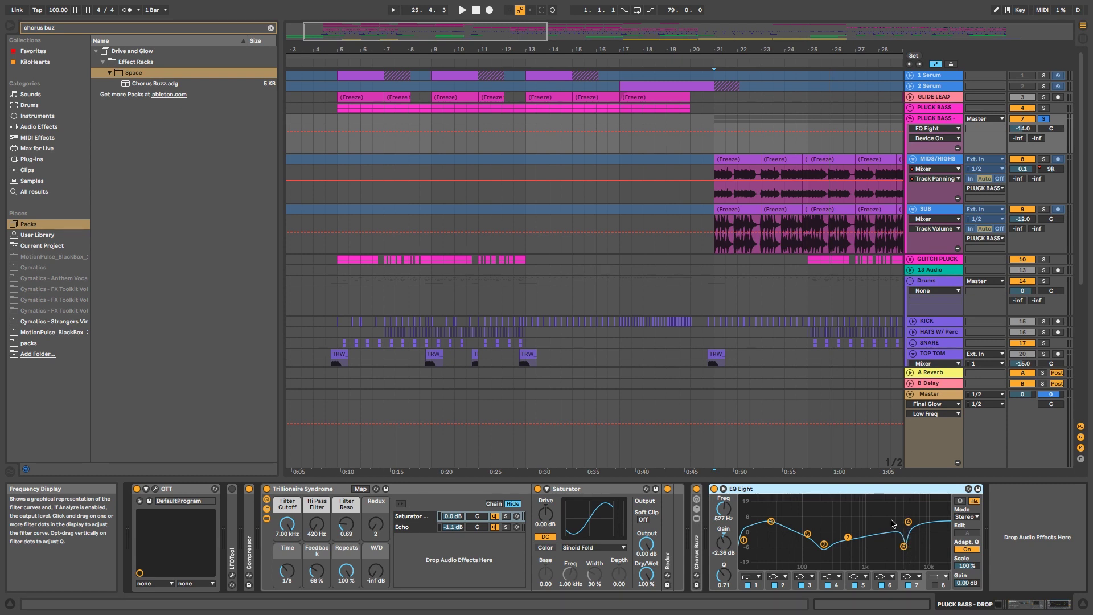
Step: Replay the soloed PLUCK BASS - DROP group, take it out of solo and play the full mix from bar 21
key(space)
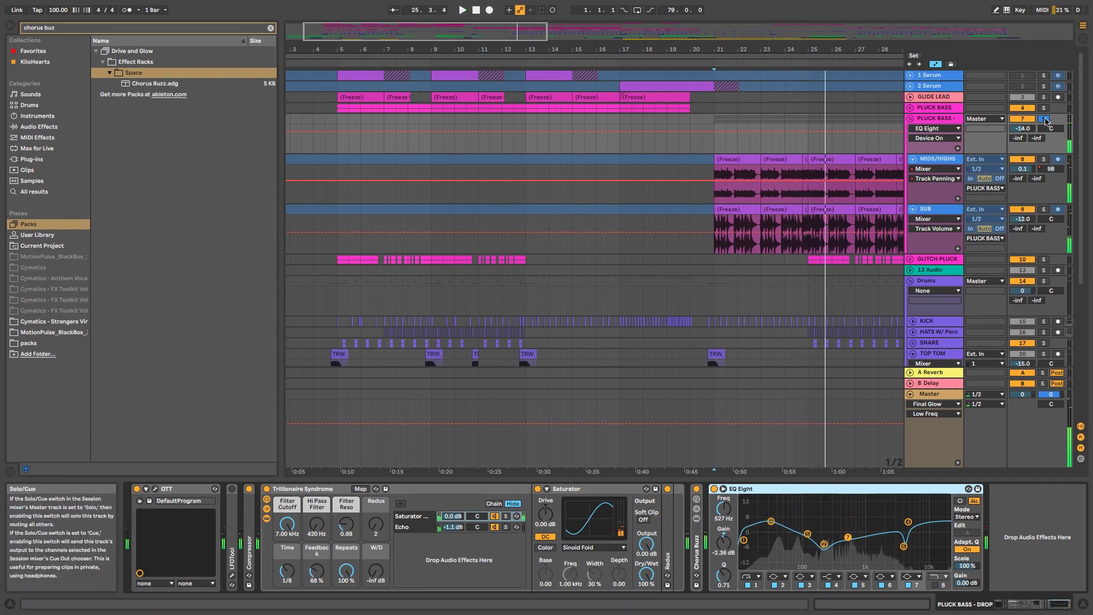
key(space)
click(1044, 119)
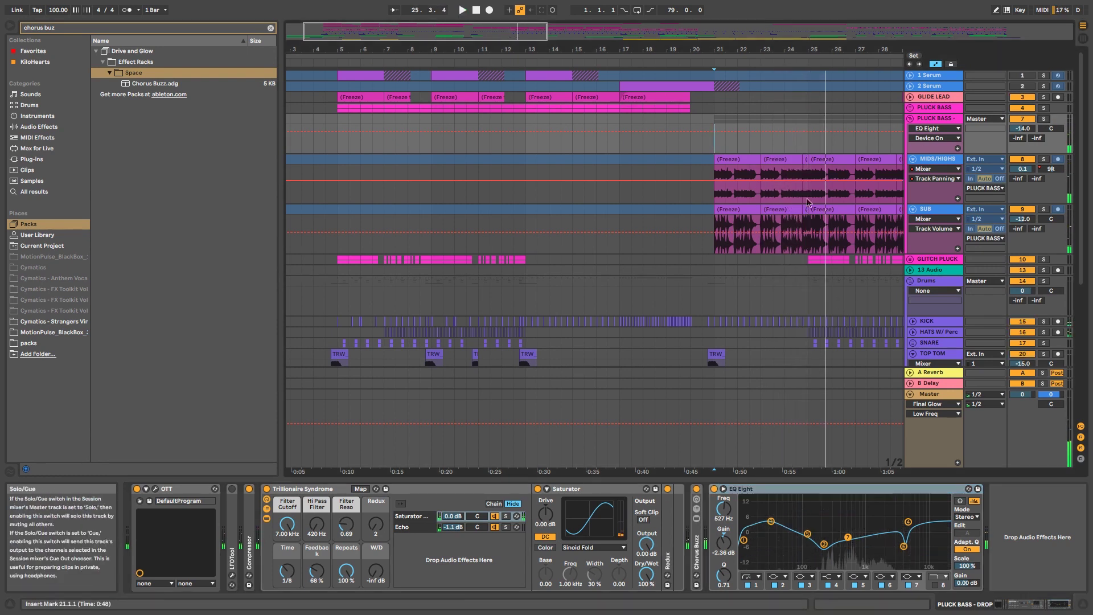
key(space)
drag(757, 59, 556, 56)
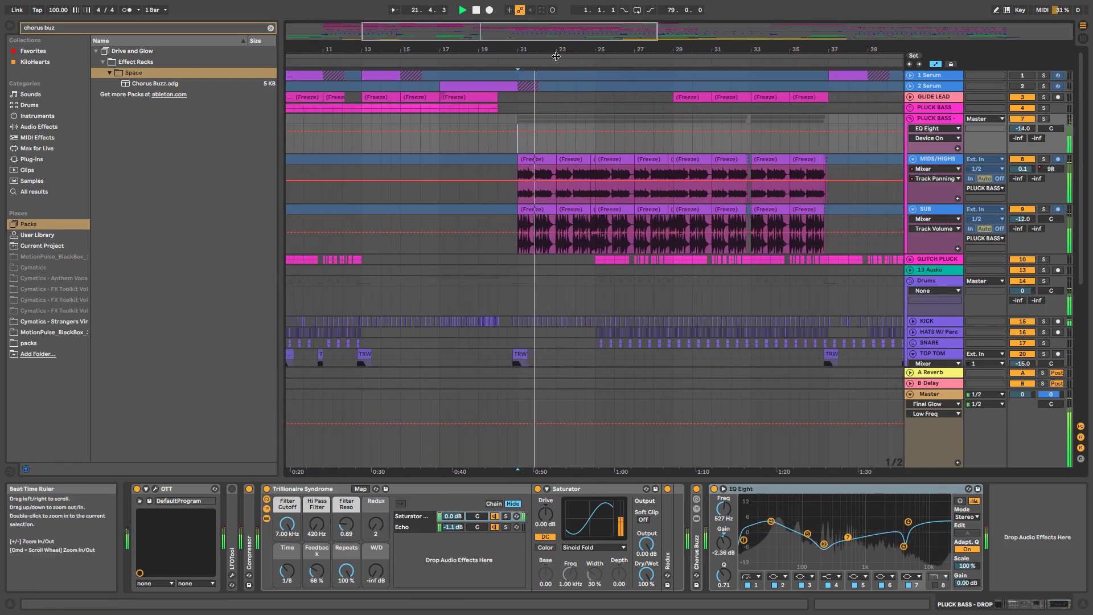
Step: Fold the Drums group and the MIDS/HIGHS, SUB and SPARKLE PLUCK tracks to make the arrangement more compact
click(910, 280)
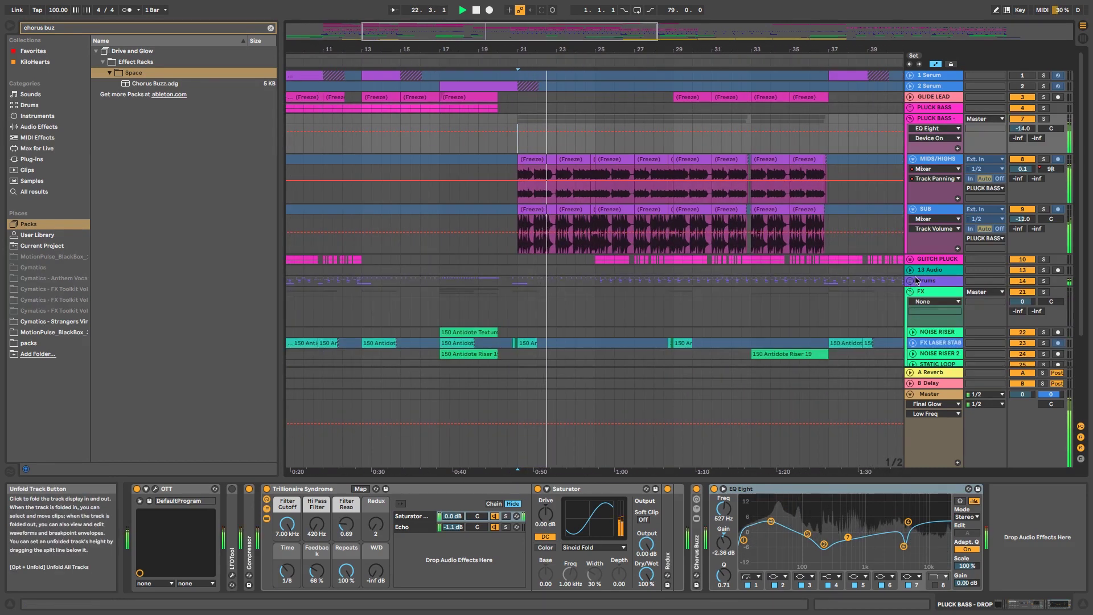
click(912, 159)
click(912, 170)
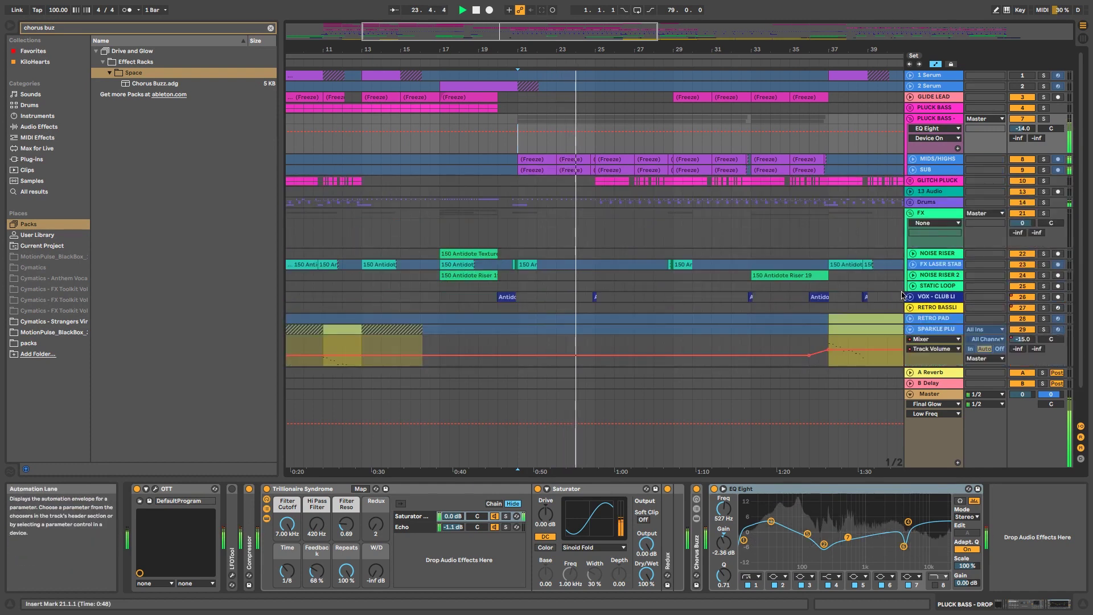
click(910, 330)
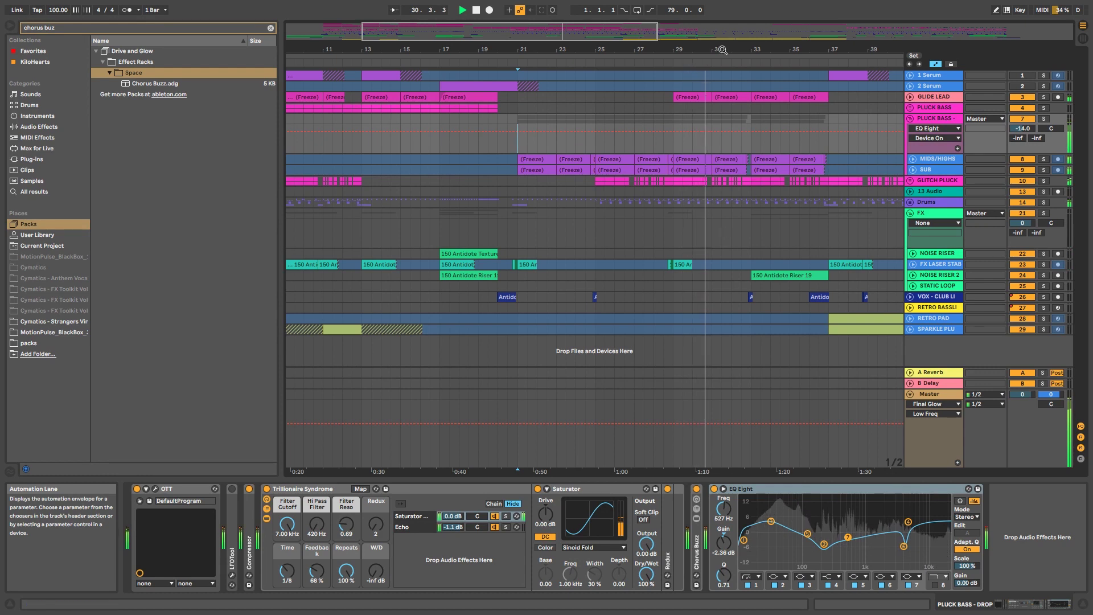
Step: Select the GLIDE LEAD clip at bar 29 and briefly audition the GLITCH PLUCK track in solo during playback
click(703, 98)
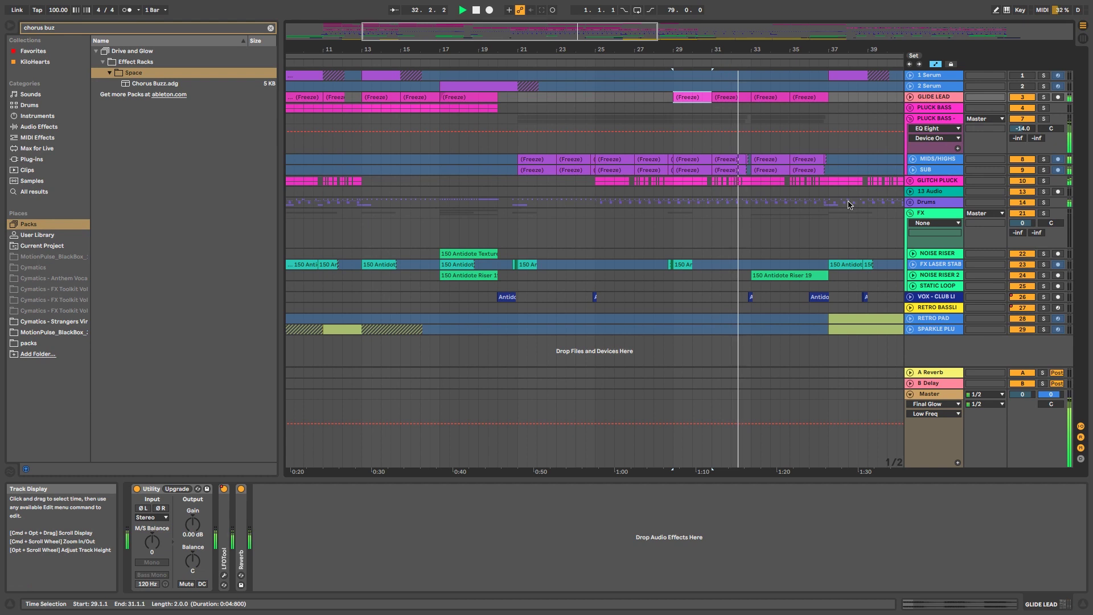
click(1043, 181)
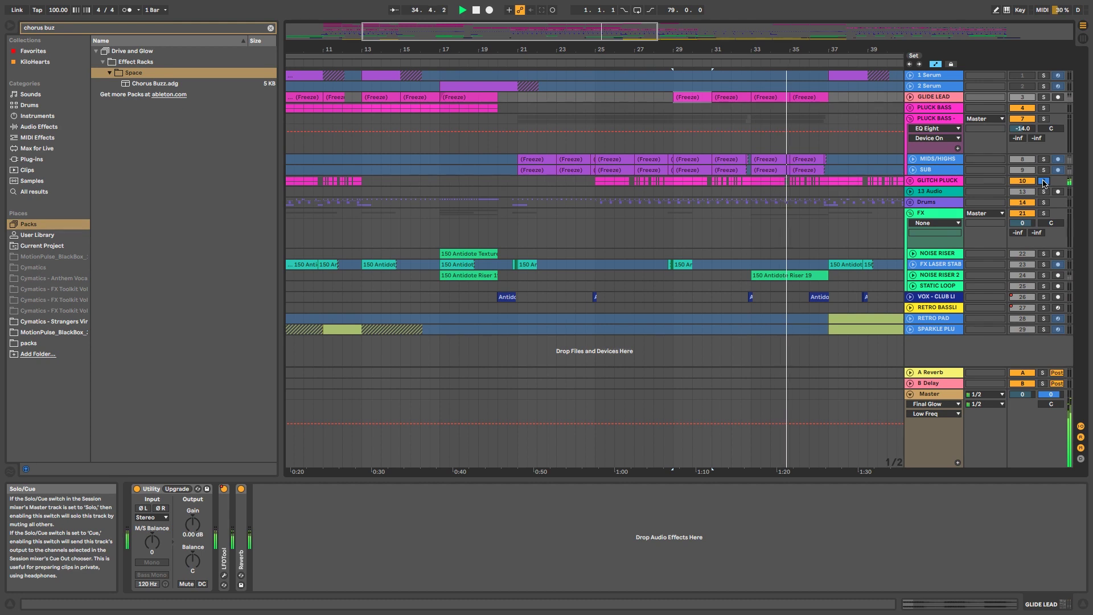
click(1043, 181)
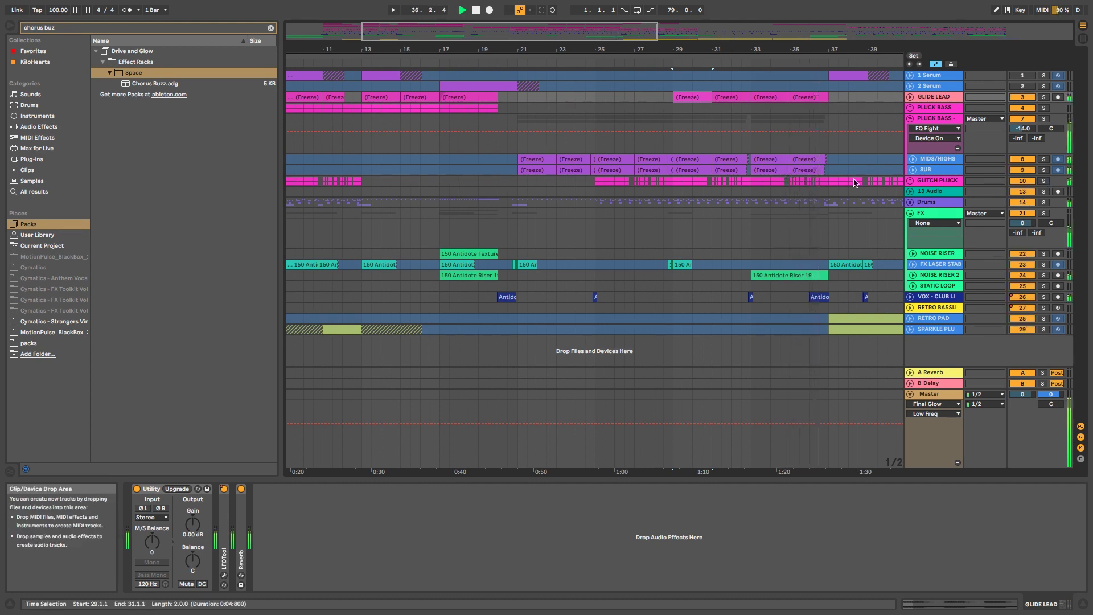
Step: Place the insert marker at bar 37 and unfold the SPARKLE PLUCK, RETRO PAD and retro bassline tracks
drag(831, 54, 558, 38)
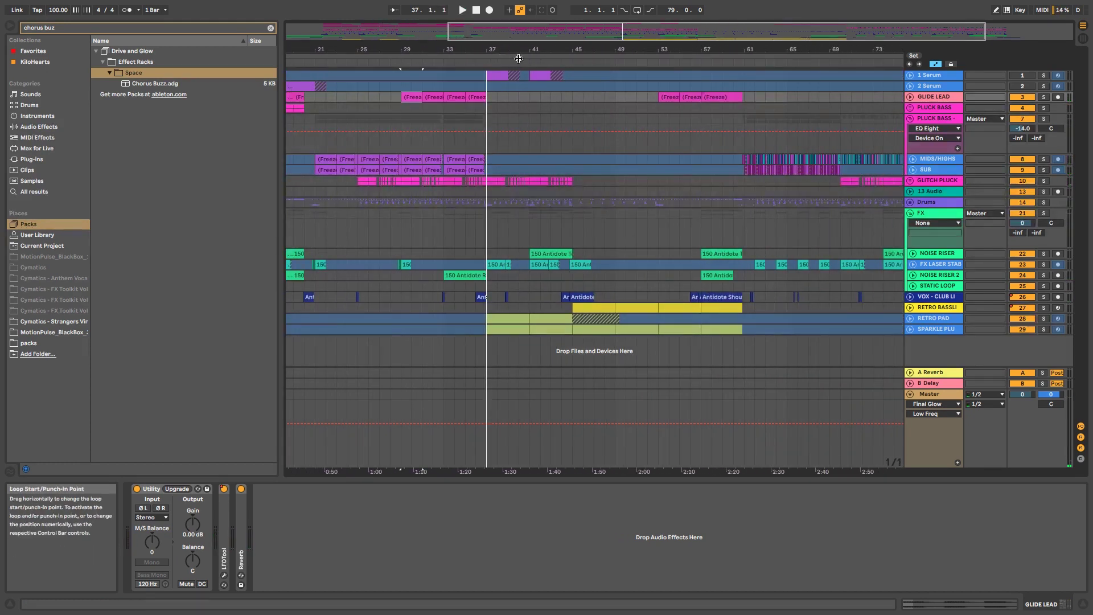
click(486, 330)
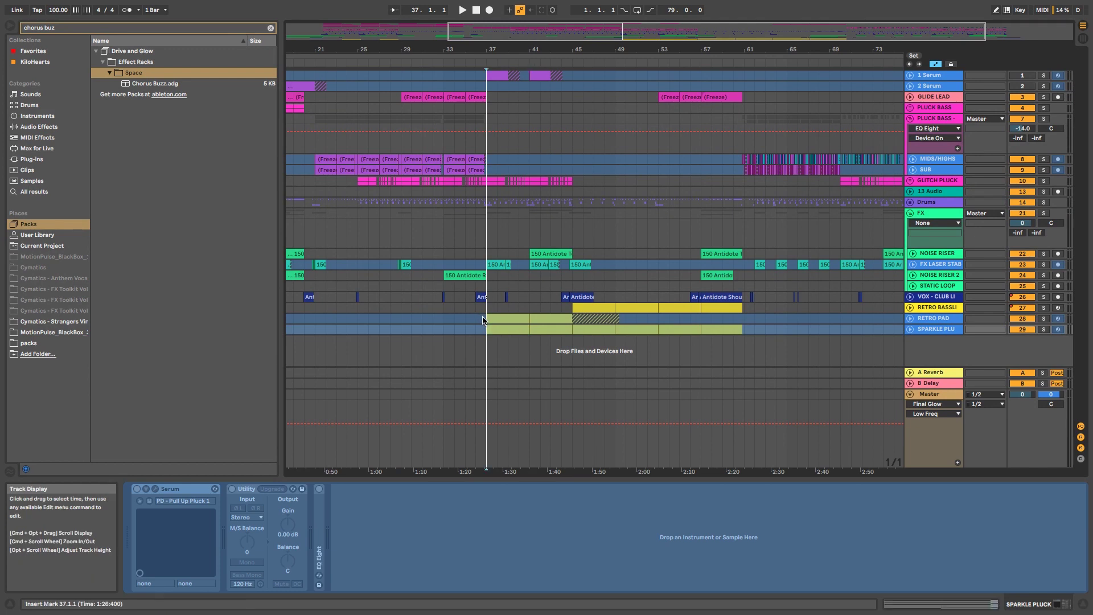
click(501, 320)
click(910, 330)
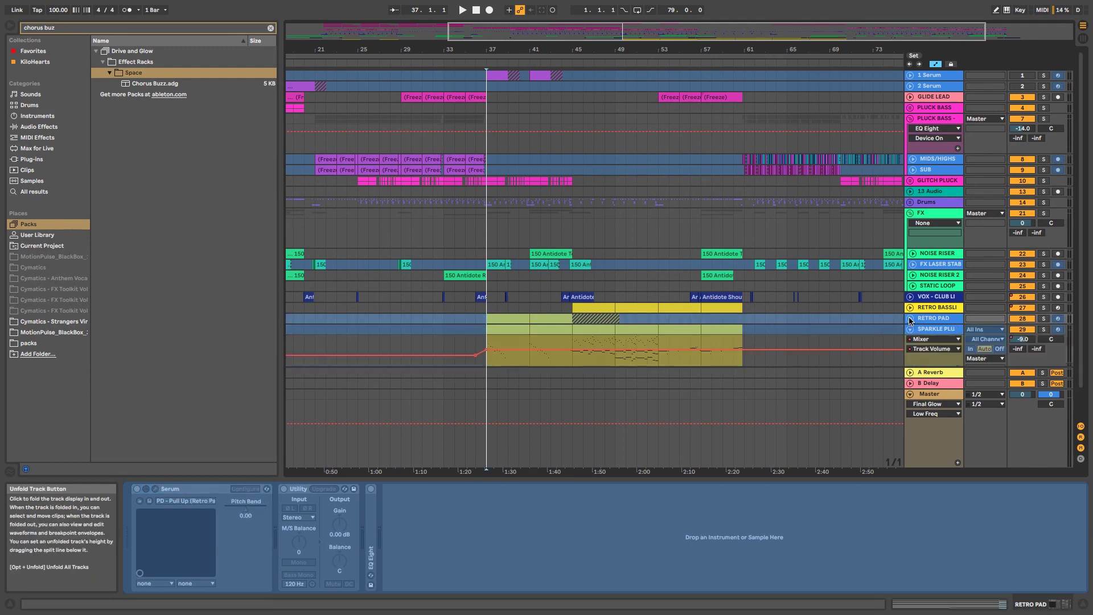
click(910, 318)
click(910, 307)
scroll(593, 307, down, 5)
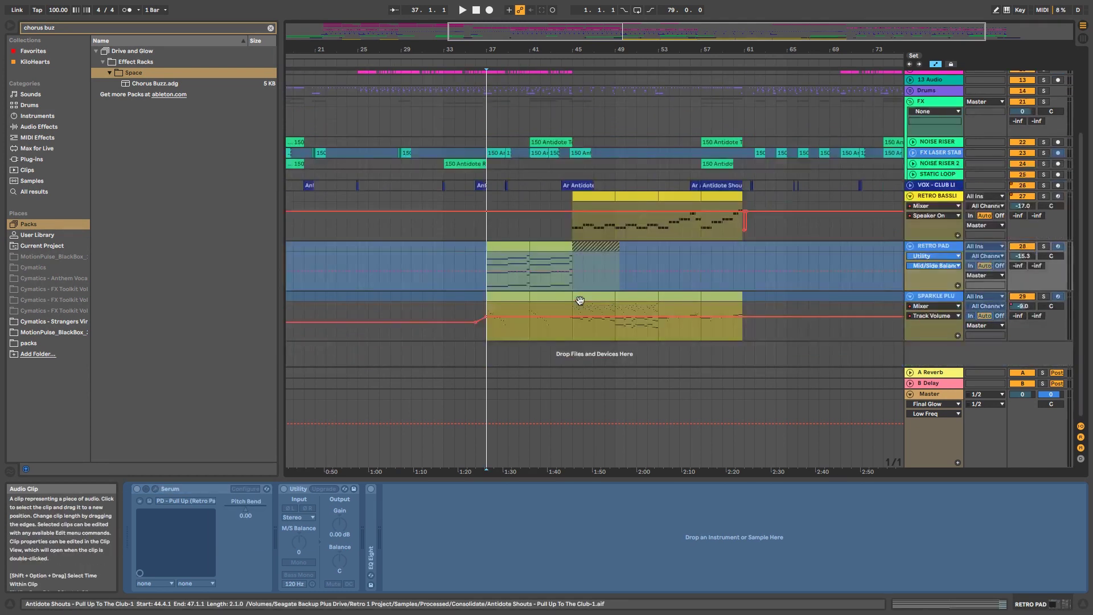
Step: Solo the SPARKLE PLUCK track and play it from bar 37
click(1043, 296)
key(space)
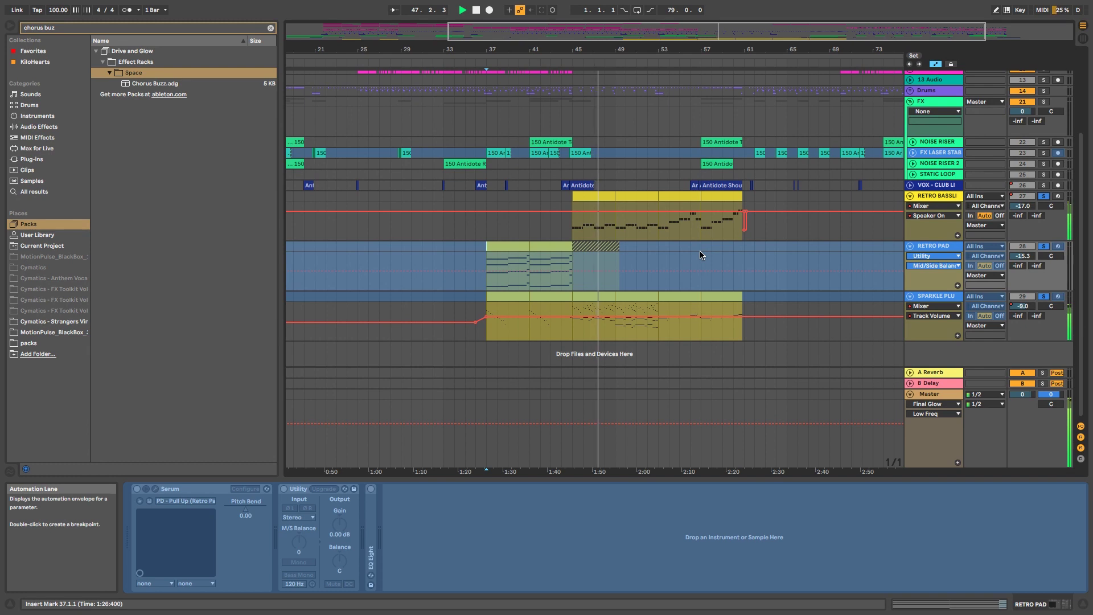
key(space)
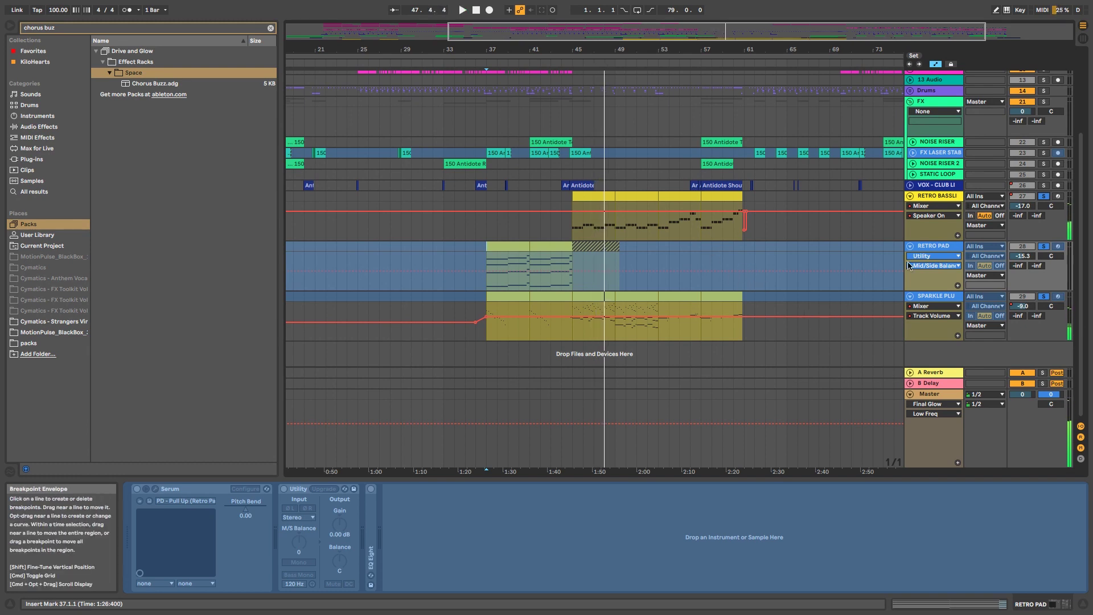
Step: Unfreeze the SPARKLE PLUCK track to make its Serum patch accessible
click(922, 301)
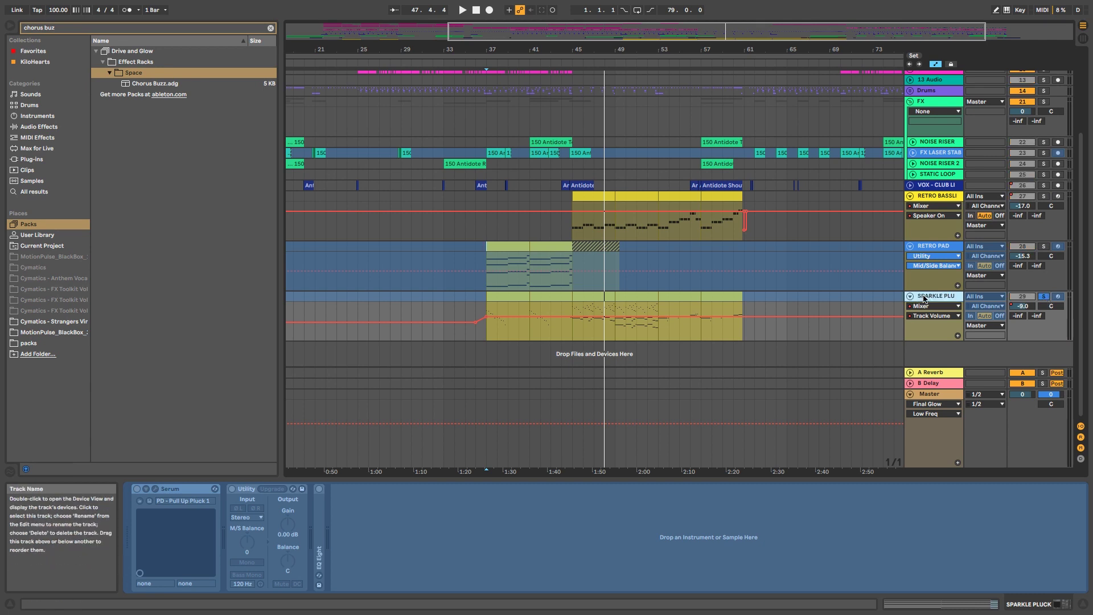
right_click(938, 300)
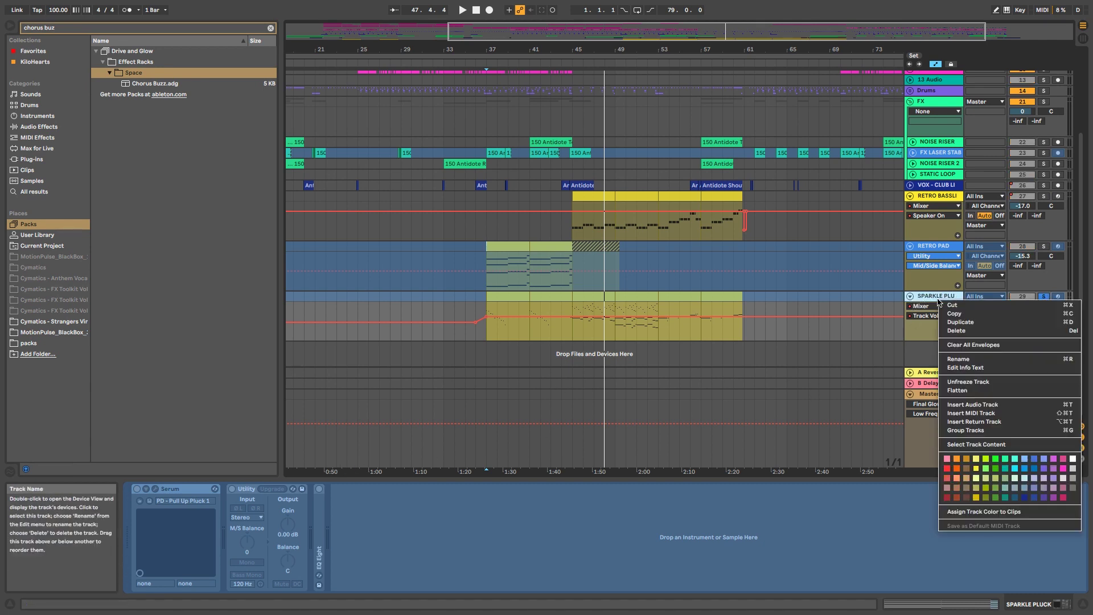
click(967, 381)
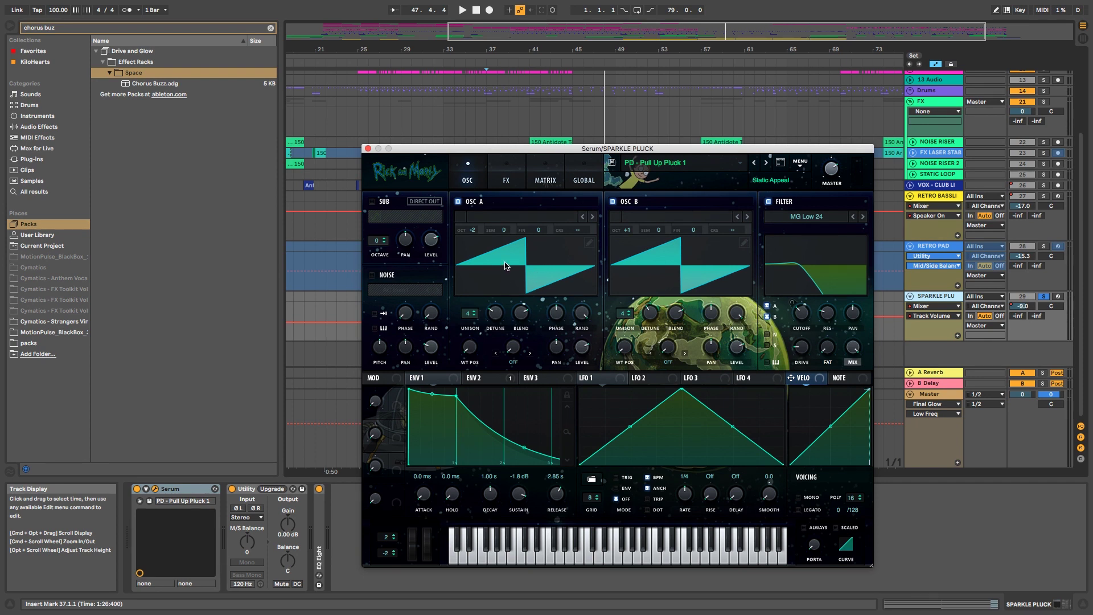
Step: Audition oscillator A of the Serum pluck with oscillator B off, and check its unison detune and blend
click(614, 202)
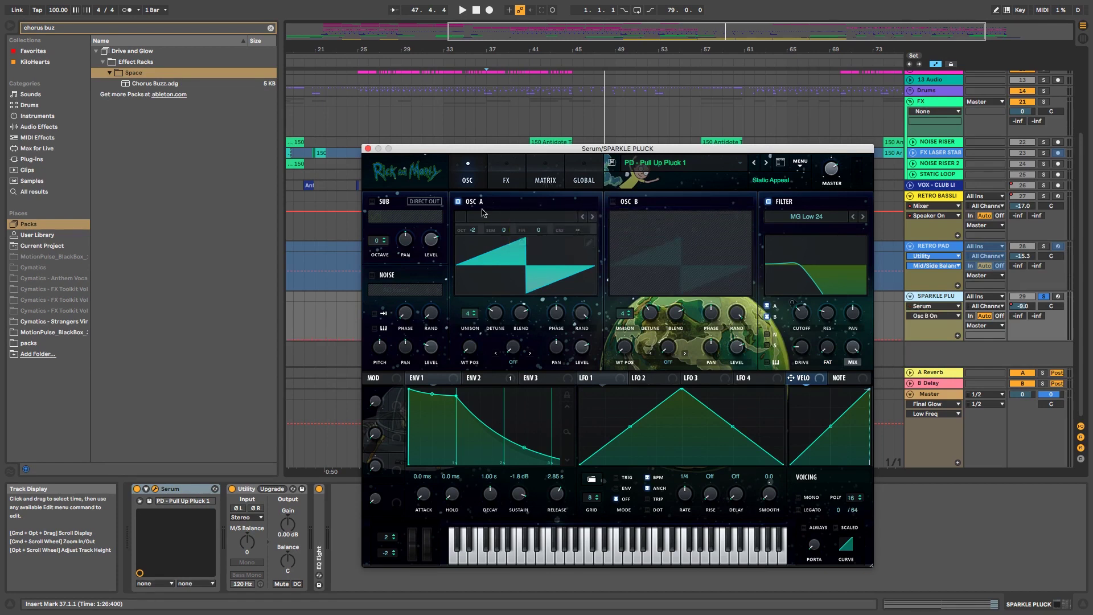
key(space)
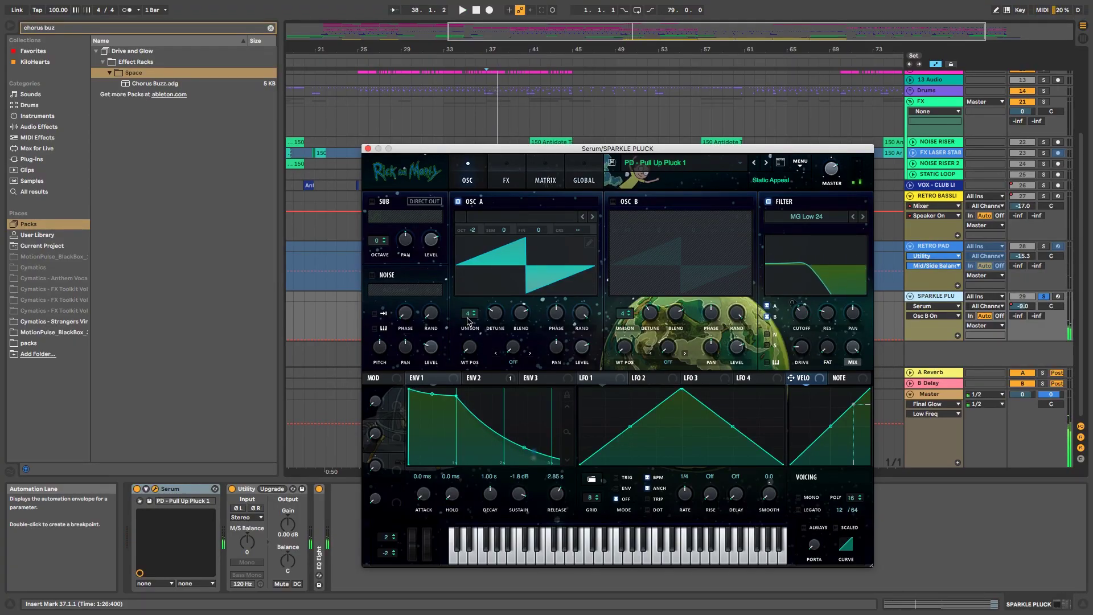
drag(501, 314, 496, 313)
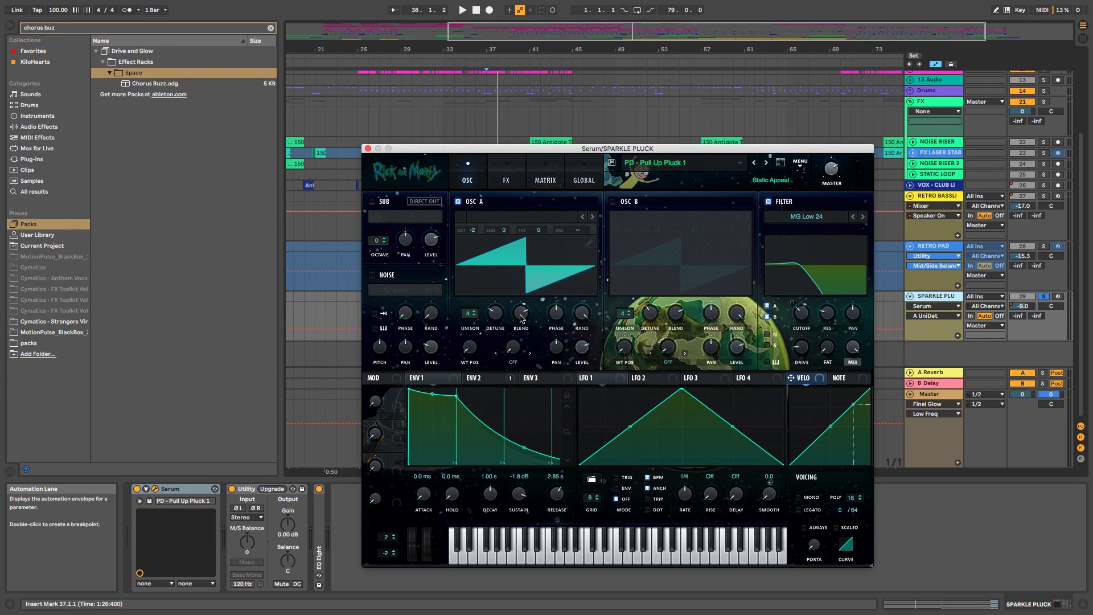
click(521, 315)
Step: Turn oscillator B back on, audition it with oscillator A off, and re-enable oscillator A
click(613, 201)
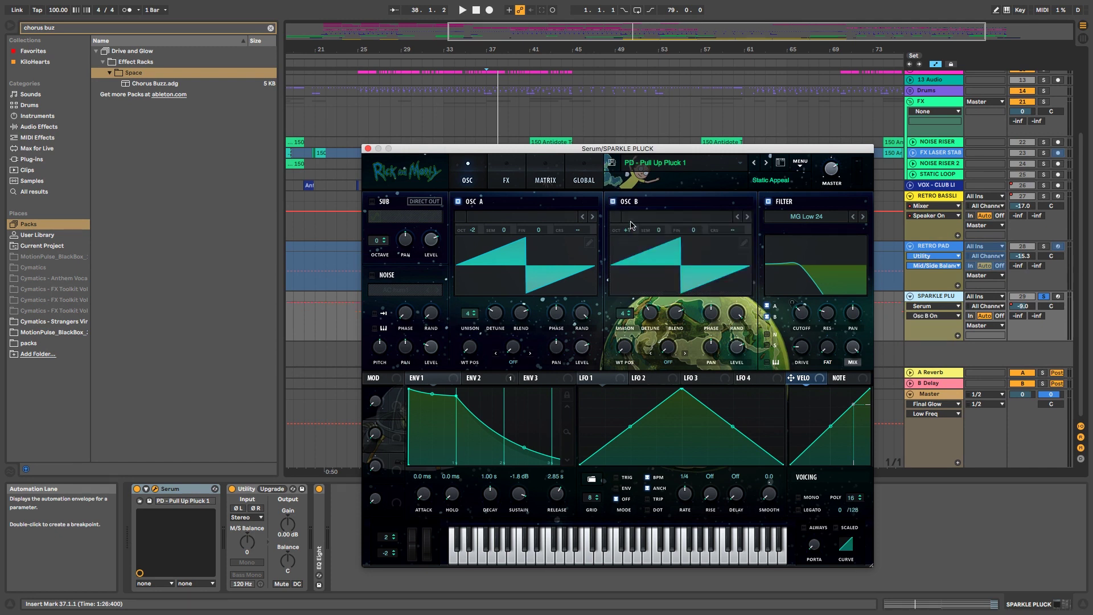
click(458, 202)
key(space)
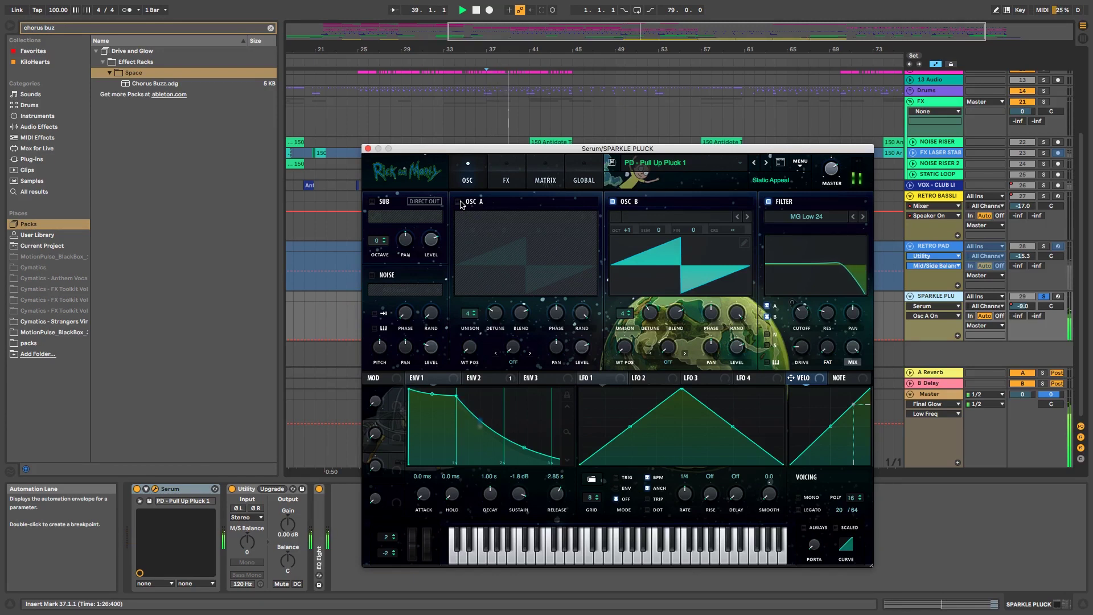
click(459, 201)
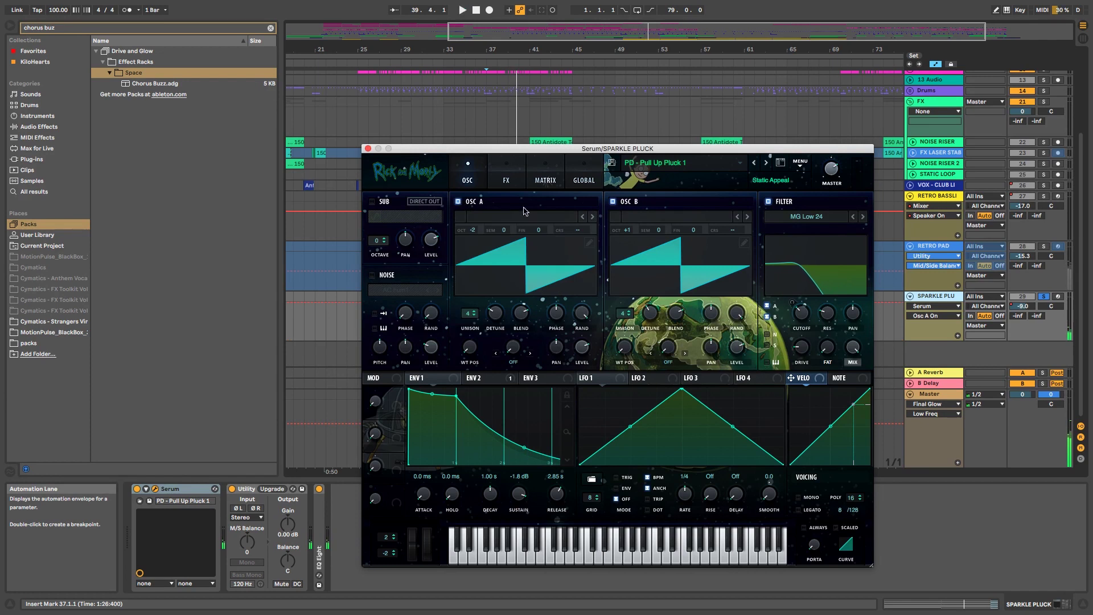
Step: Play both oscillators together and compare the pluck with the MG Low 24 filter switched off and back on
key(space)
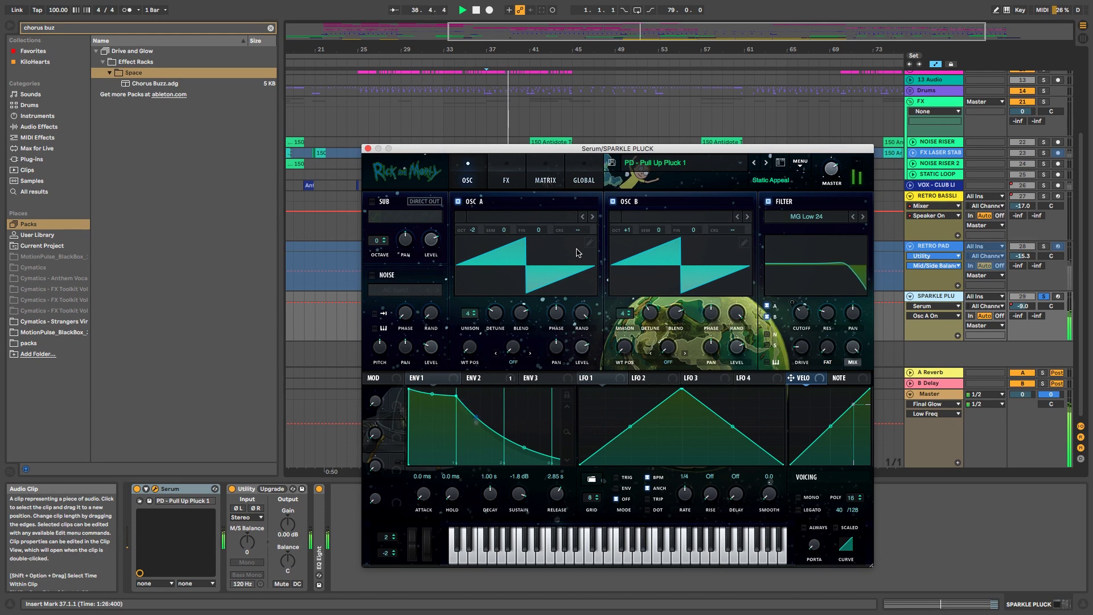
click(800, 204)
click(800, 205)
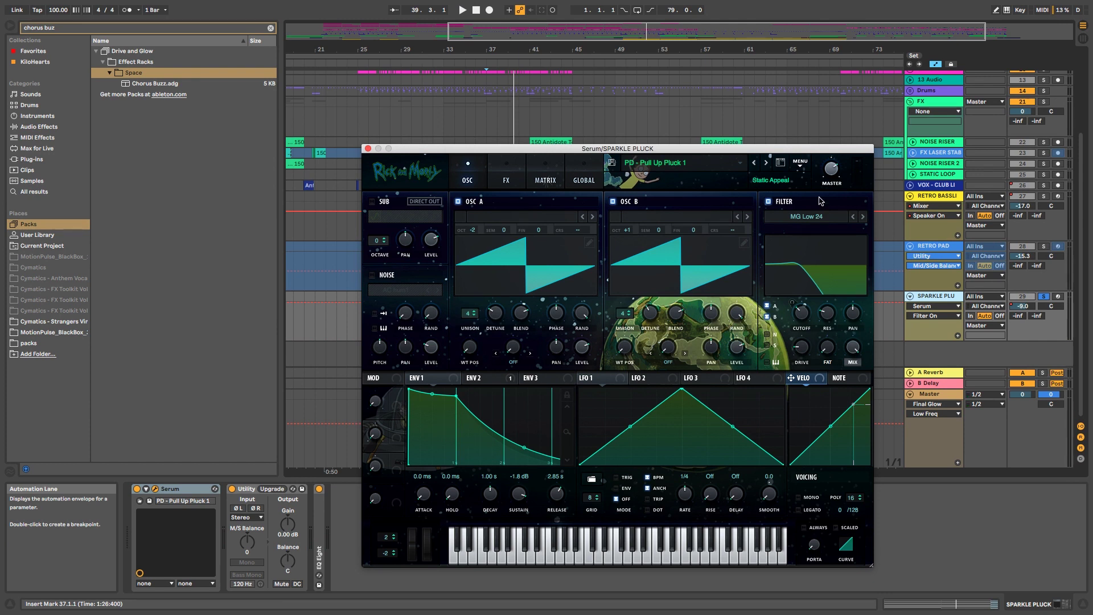
key(space)
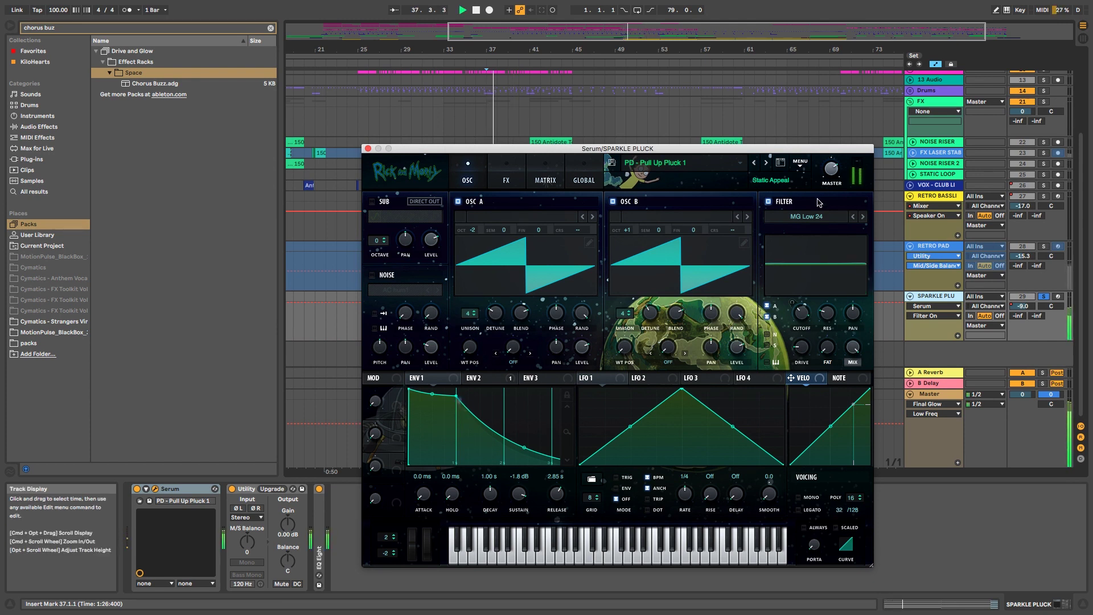
key(space)
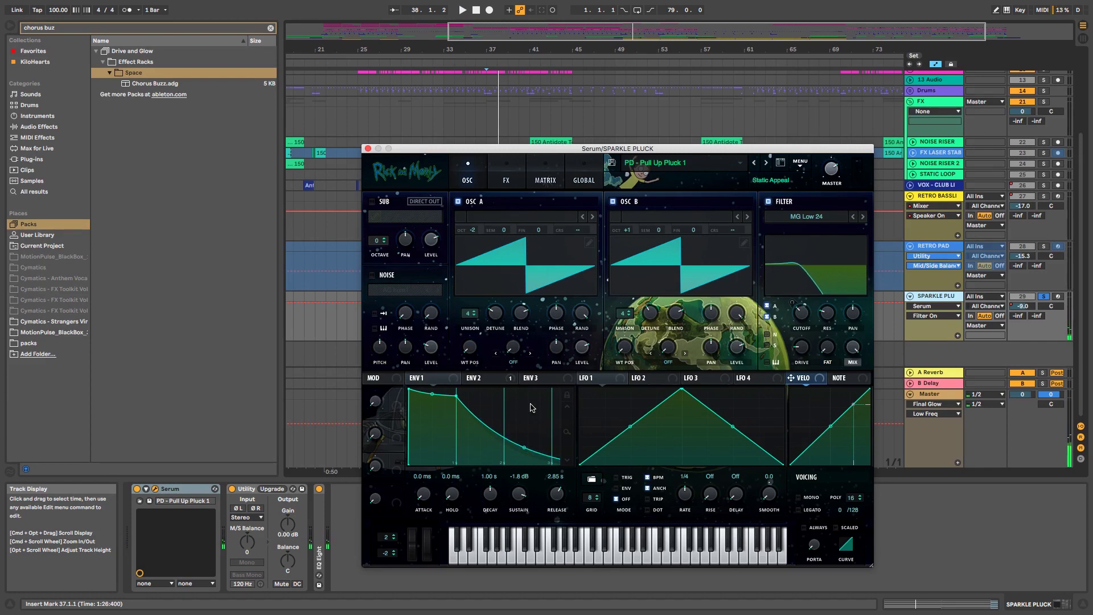
Step: Display envelope 2, which modulates the filter cutoff, and play the pluck to follow its movement
click(492, 381)
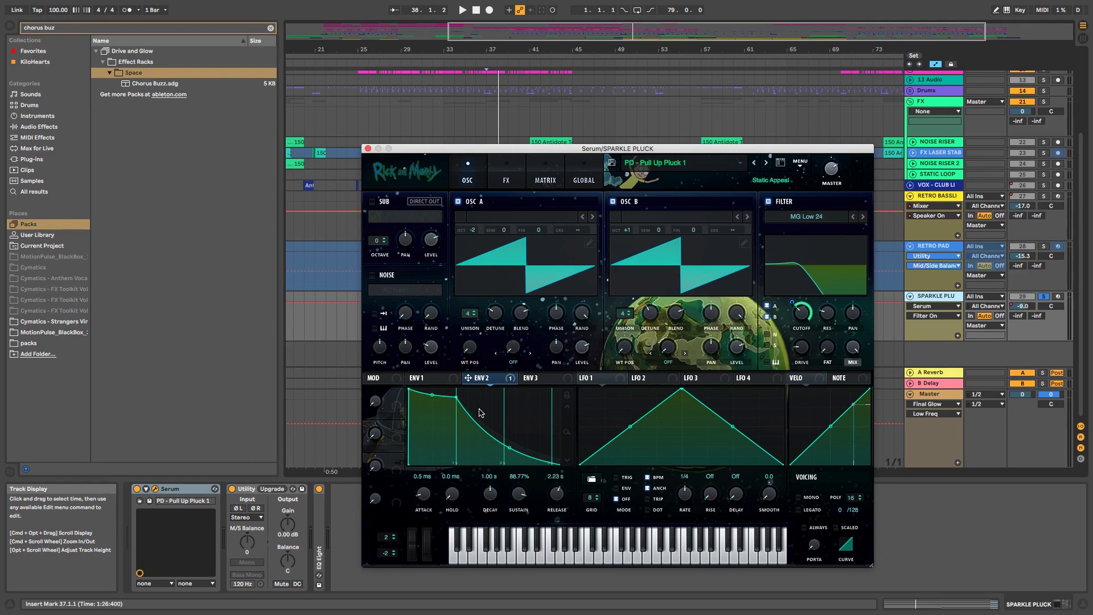
key(space)
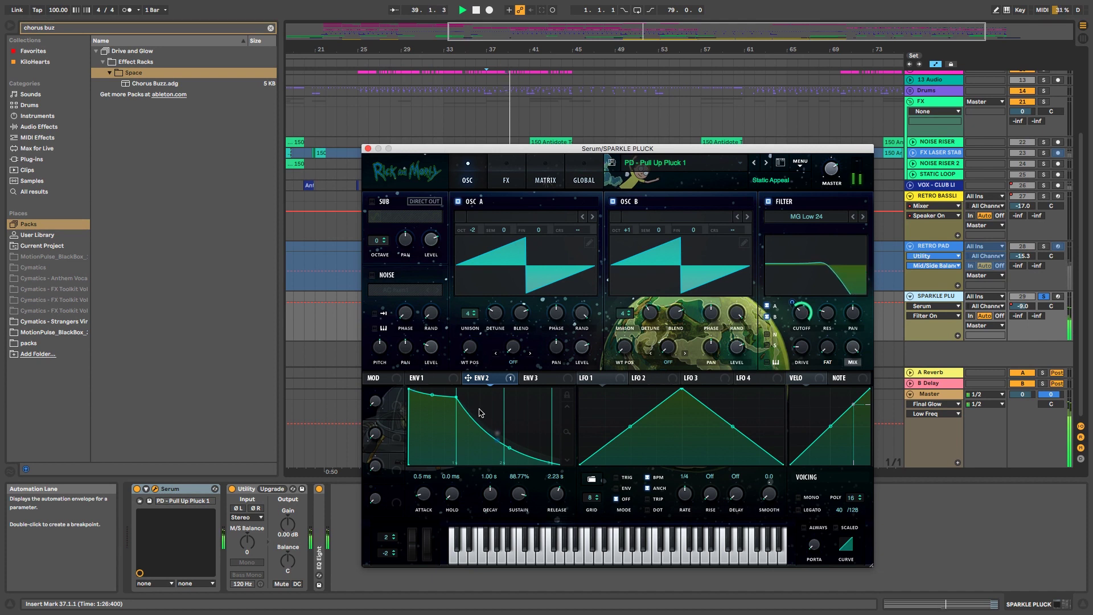
key(space)
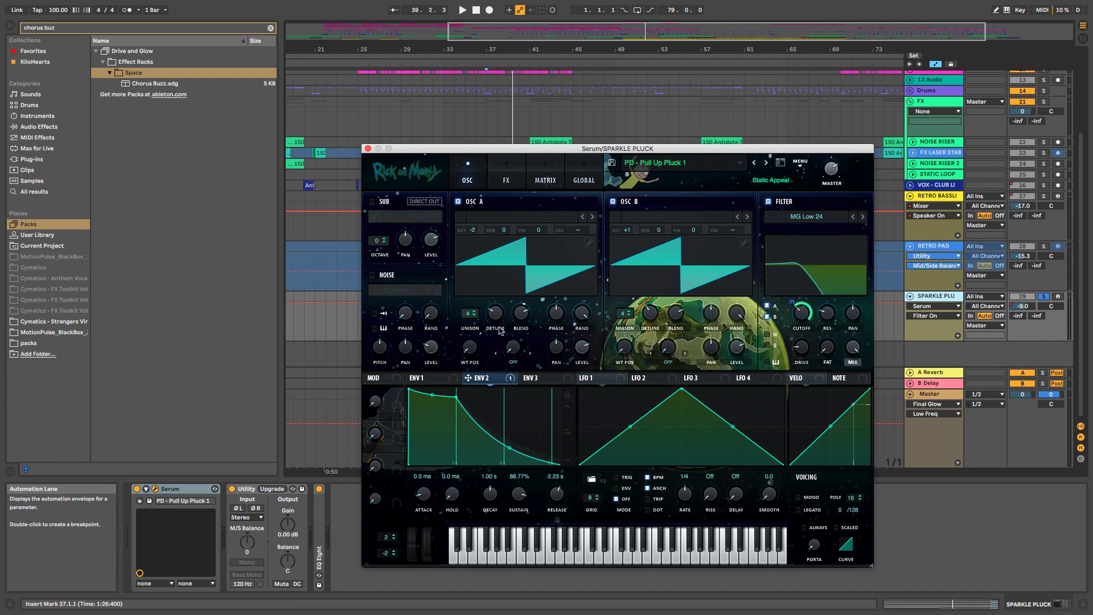
Step: Show the Serum patch's effects and bypass its EQ, Reverb and Filter modules
click(505, 178)
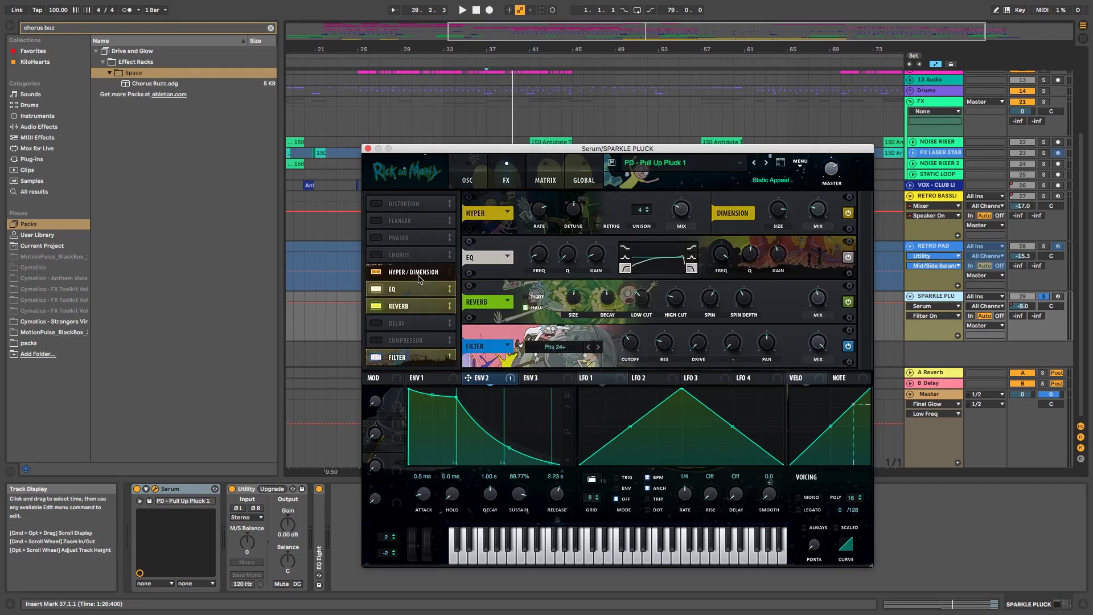
click(848, 257)
click(847, 302)
click(847, 346)
Step: Play the pluck from bar 37 and compare the Hyper effect's mix at 0% and 34%
key(space)
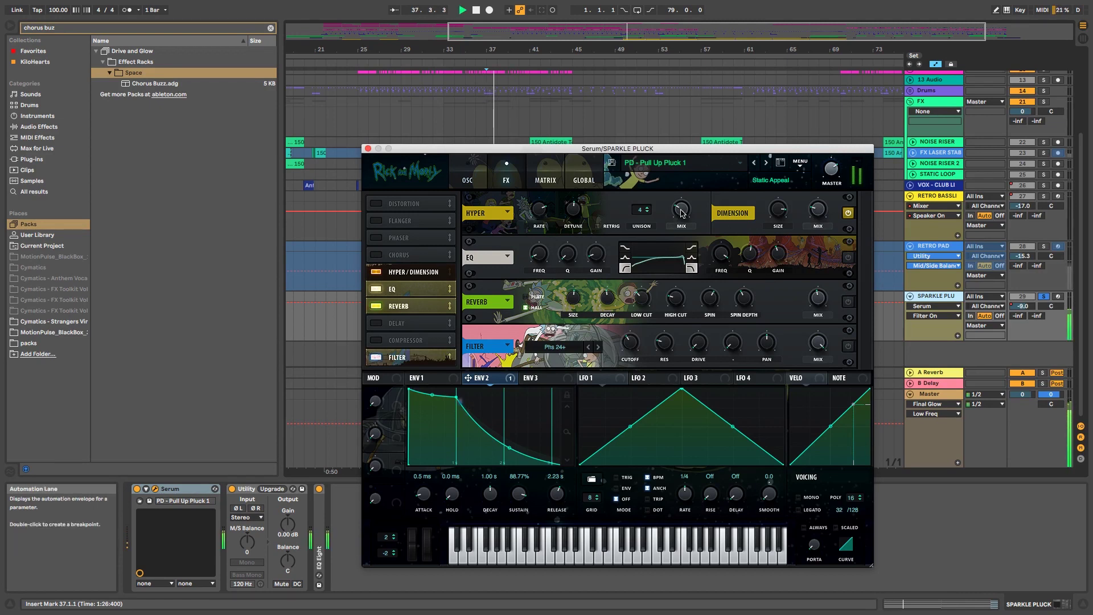
click(680, 213)
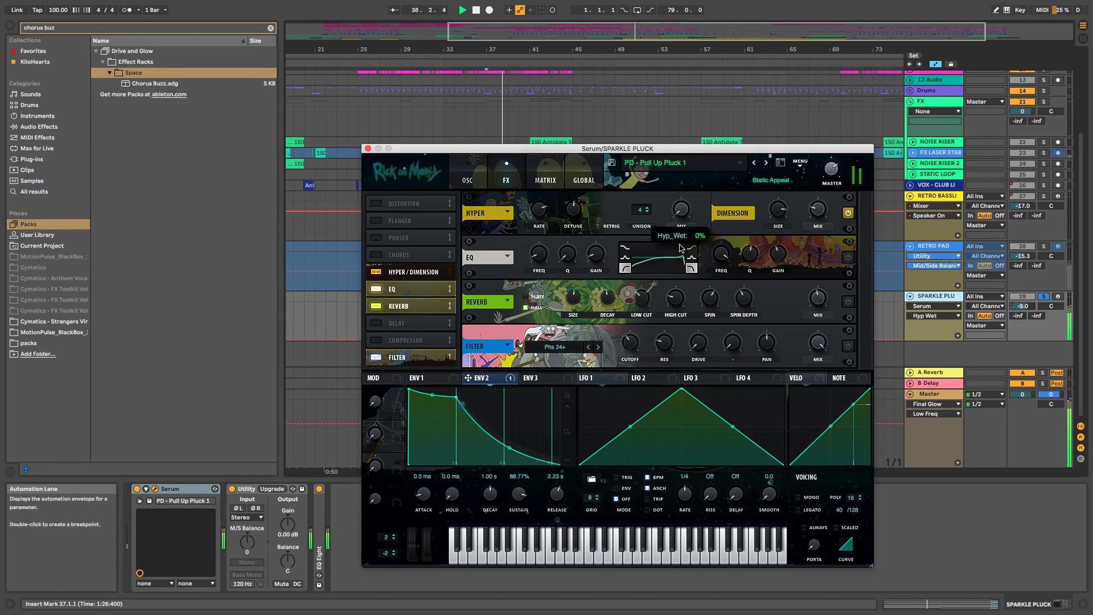
click(684, 213)
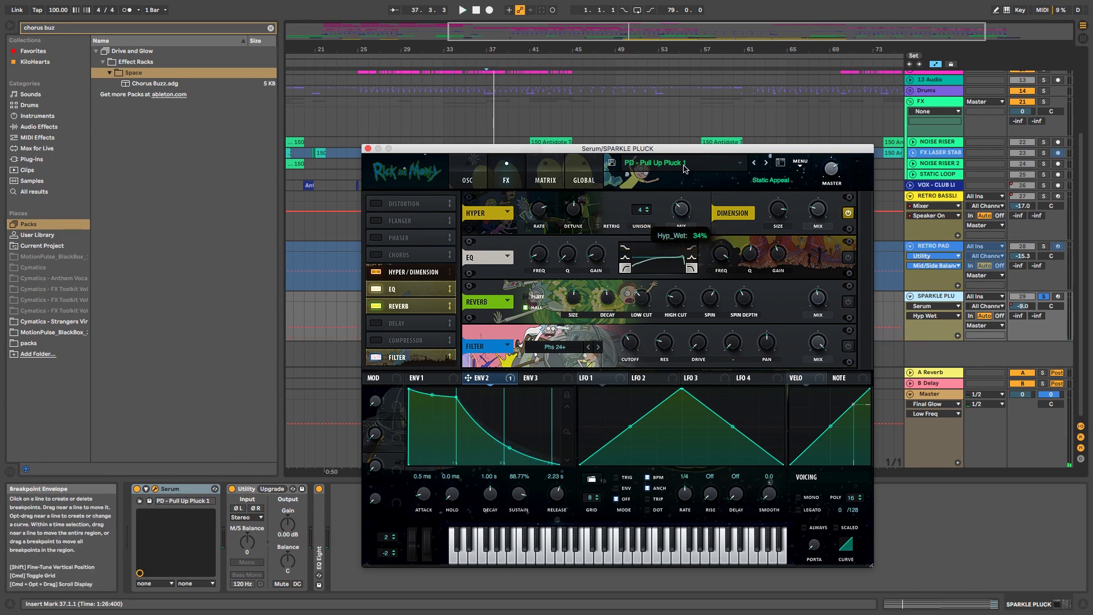
Step: Play the pluck to check the Hyper mix, and audition it with the EQ and Reverb modules switched back on
key(space)
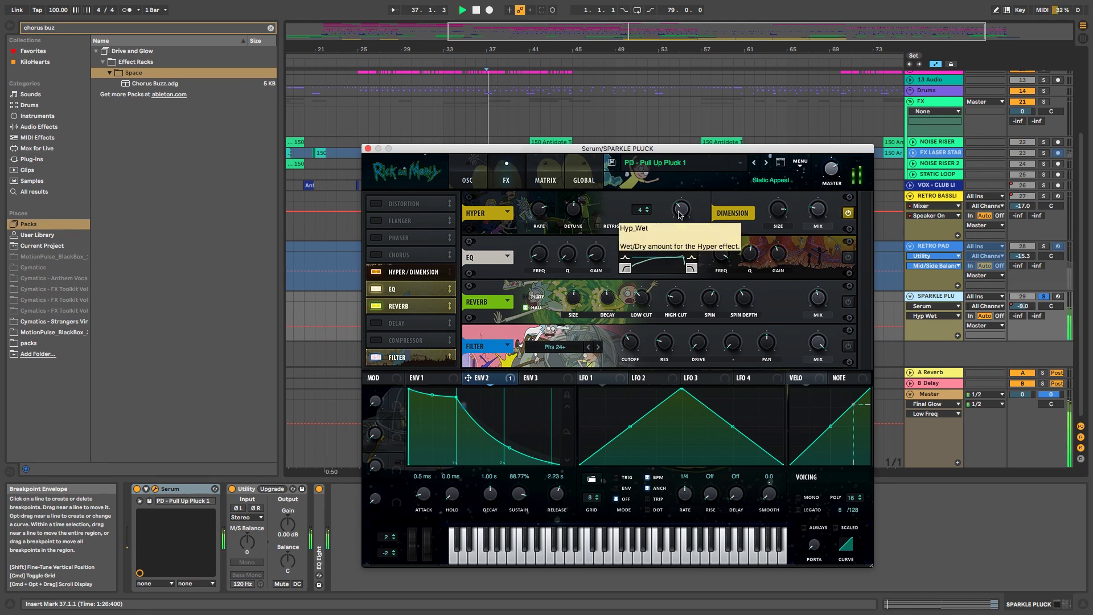
drag(679, 215, 683, 213)
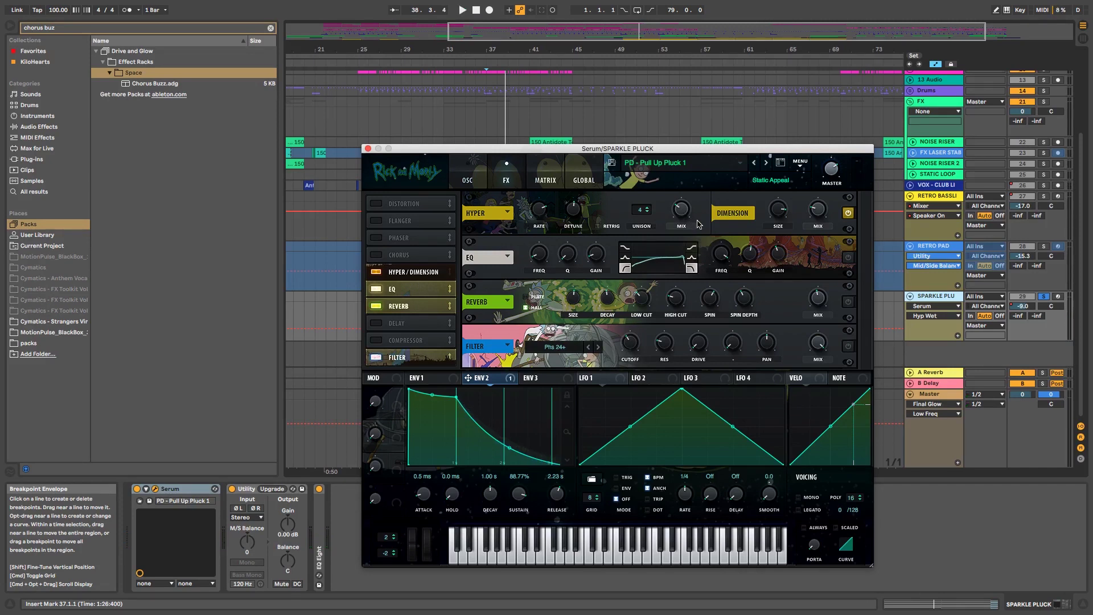
click(848, 257)
key(space)
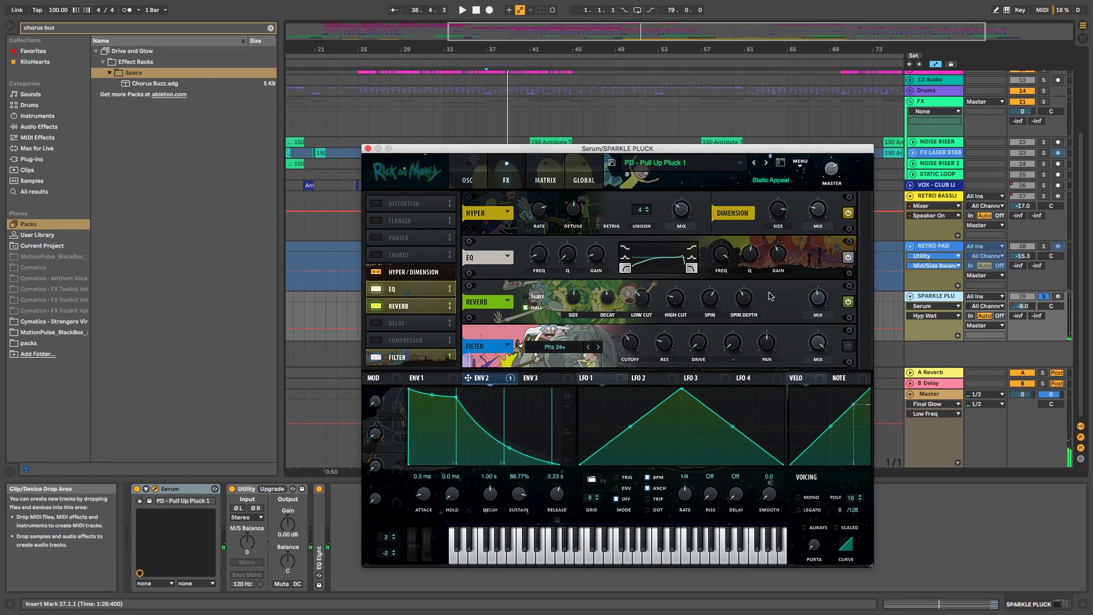
key(space)
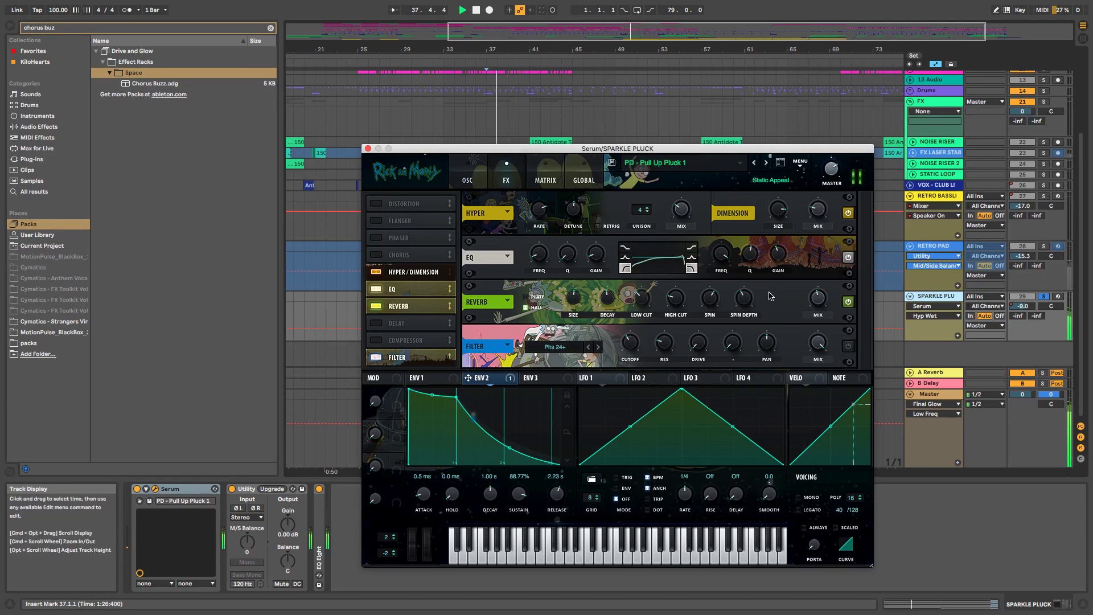
key(space)
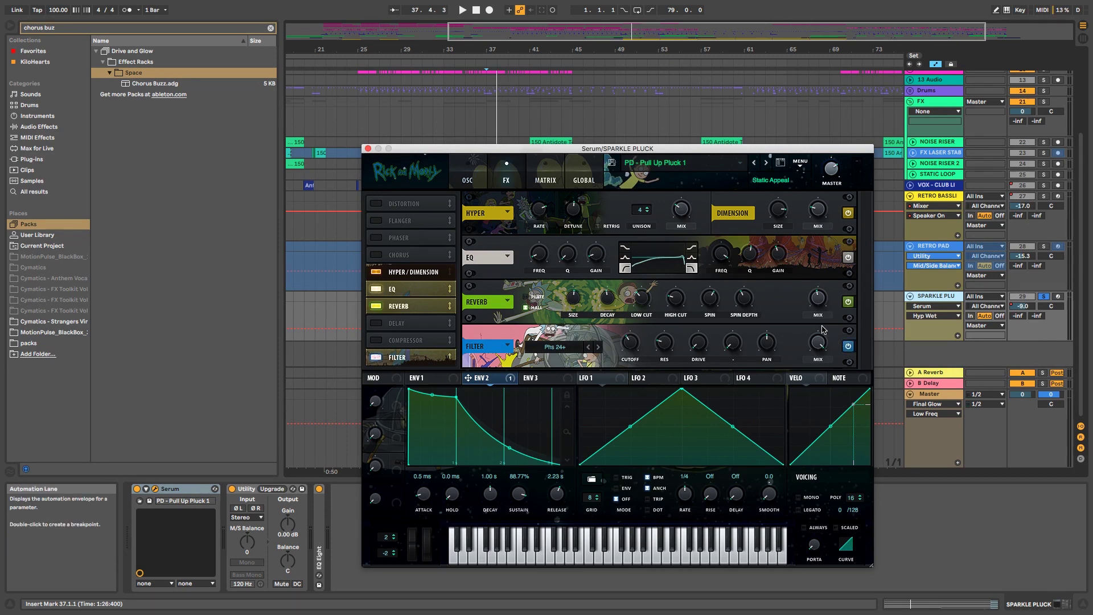
Step: Play the pluck through the Phs 24+ effects filter, checking its cutoff and comparing the sound with the module off and on
key(space)
mouse_move(633, 343)
mouse_down()
mouse_move(636, 406)
mouse_move(631, 341)
mouse_up()
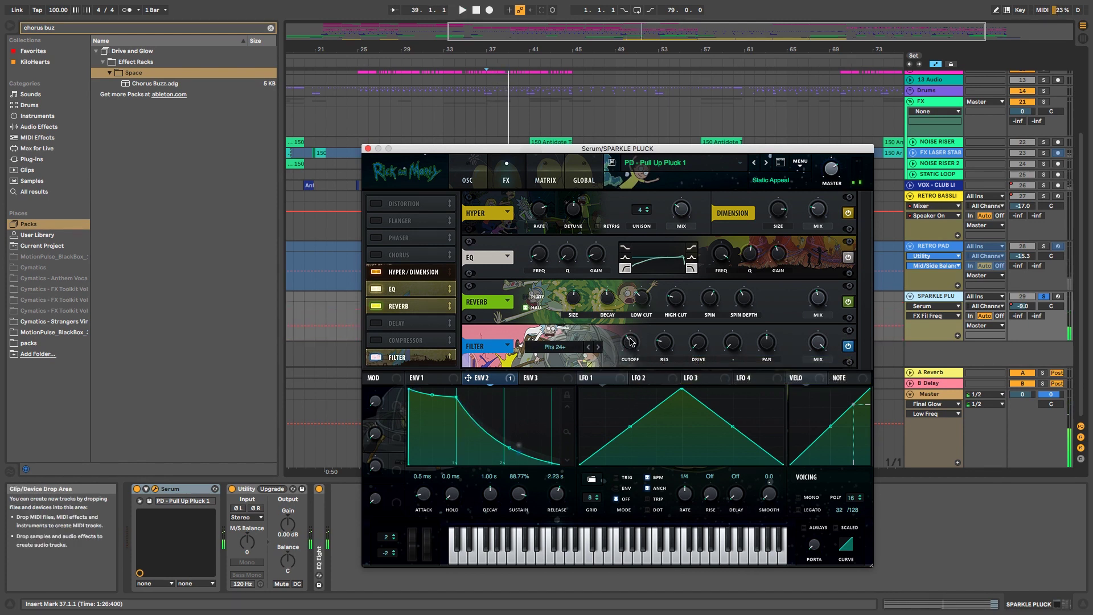
key(space)
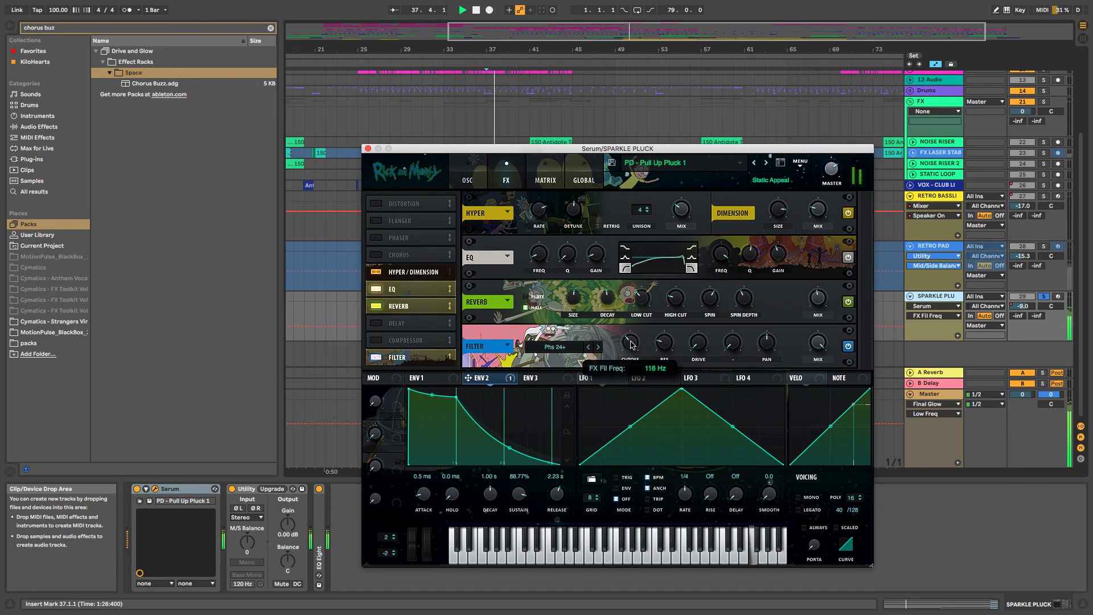
click(848, 346)
click(848, 345)
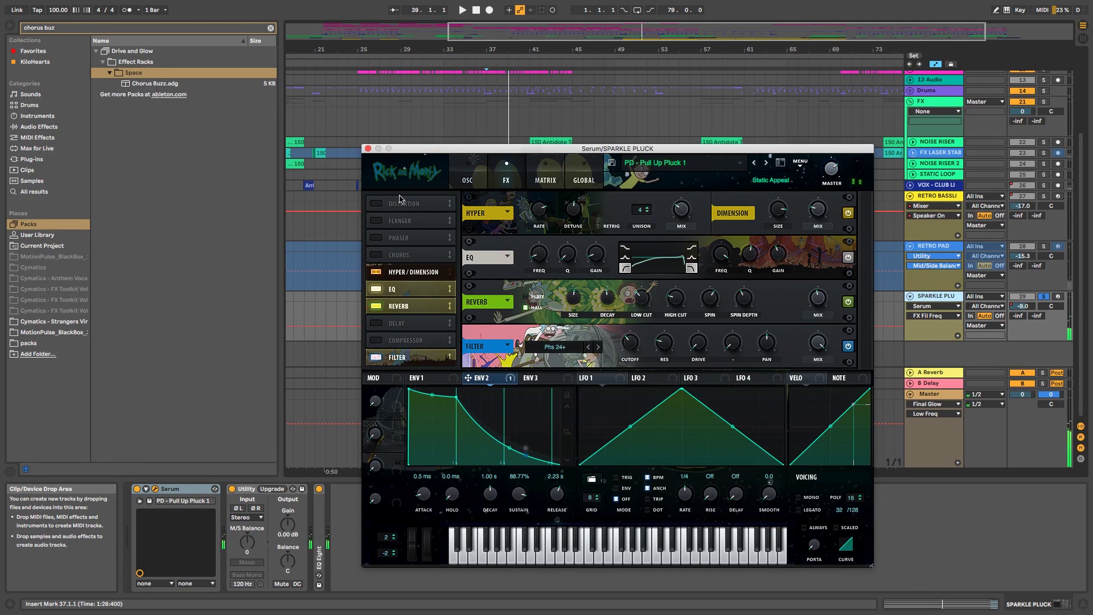
key(super+alt+p)
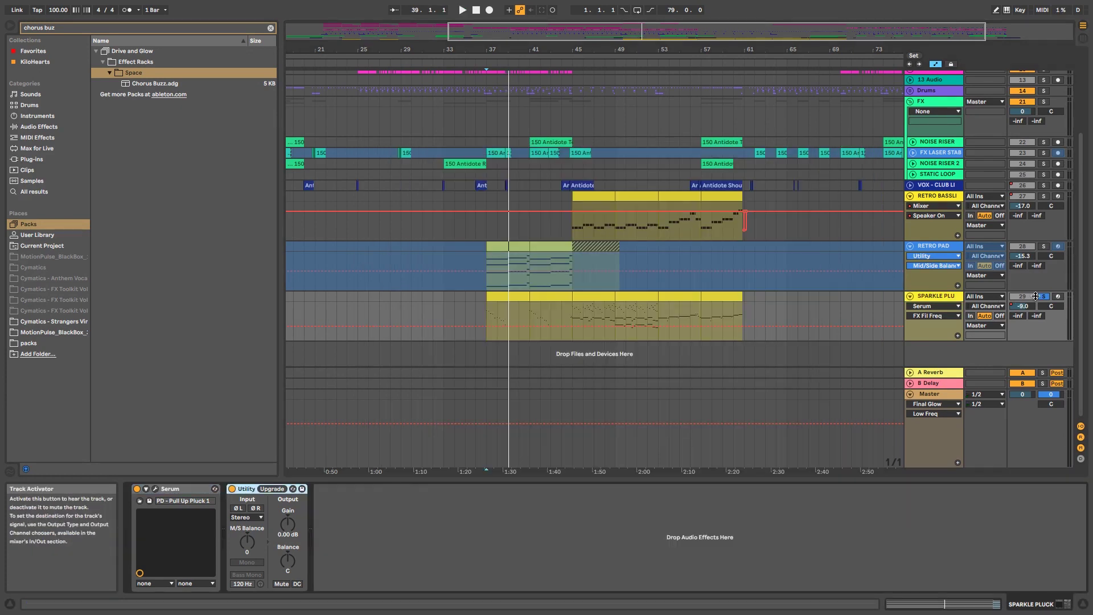
Step: Unfreeze the soloed Retro Pad track and play it from bar 37
click(915, 251)
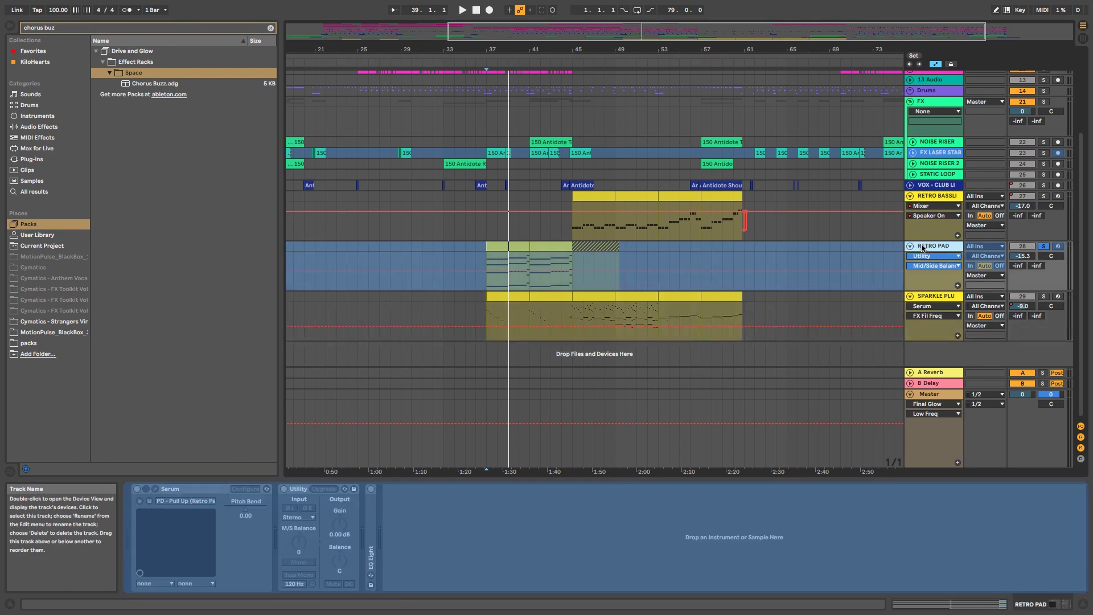
right_click(917, 251)
click(949, 313)
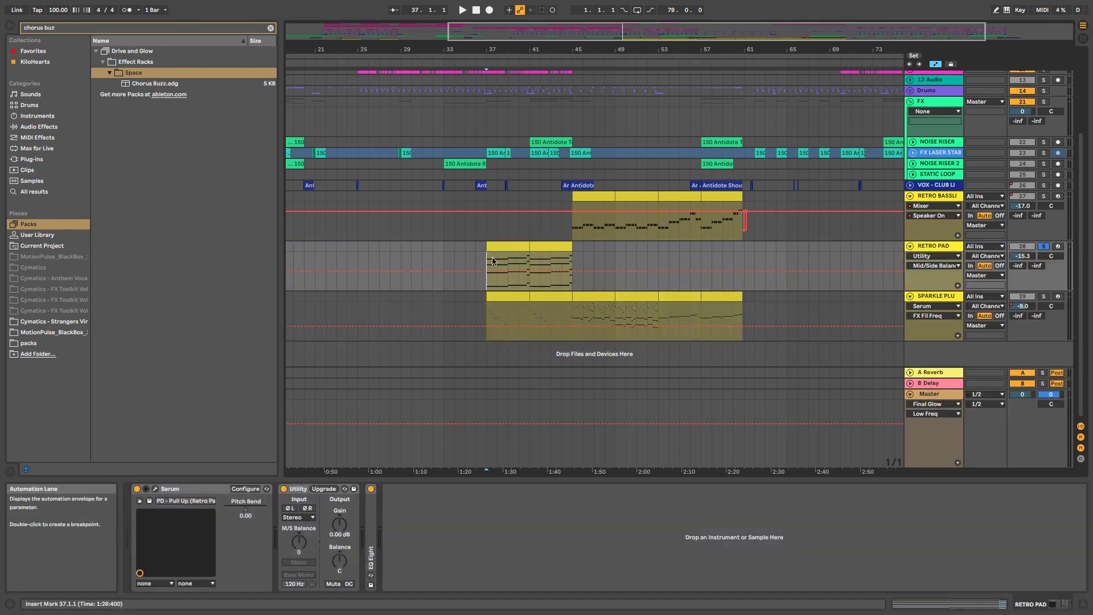
key(space)
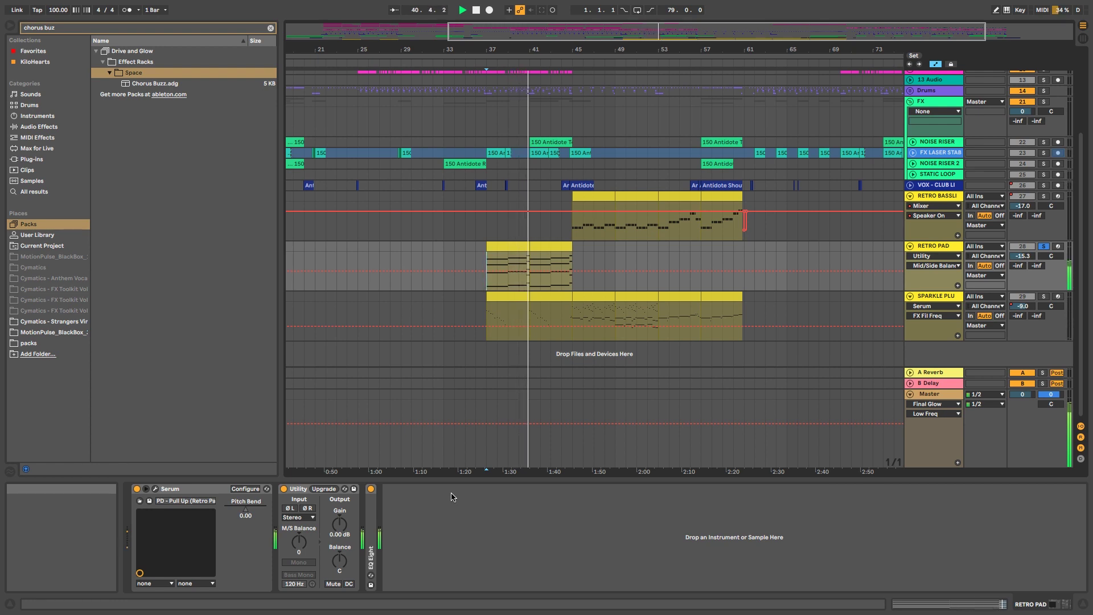
Step: Open the Retro Pad's Serum patch and examine oscillator A's list of analog wavetables
click(155, 488)
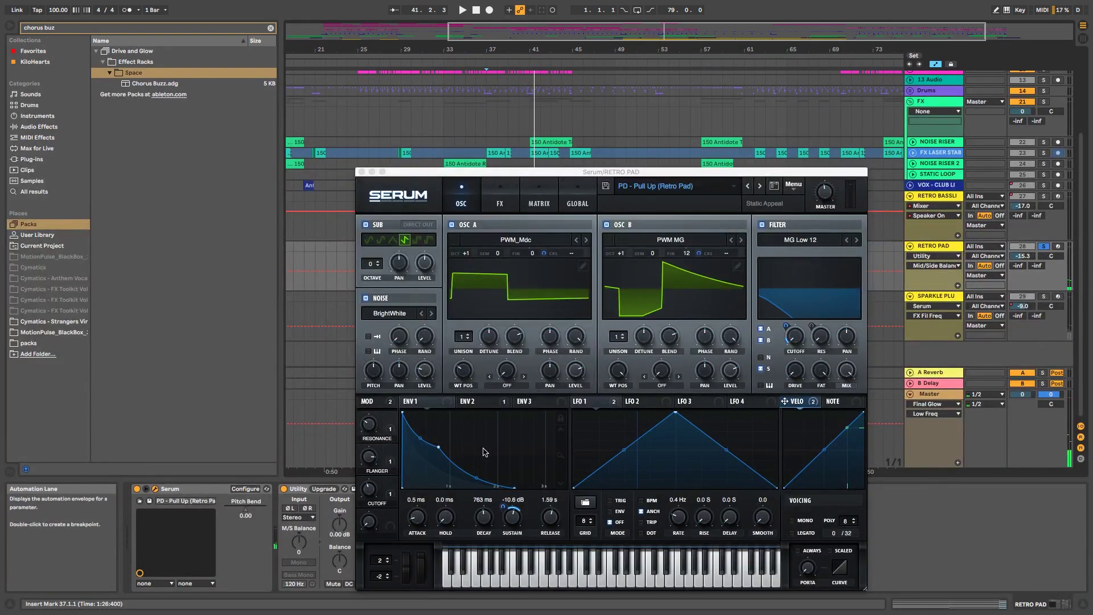
click(499, 200)
click(475, 201)
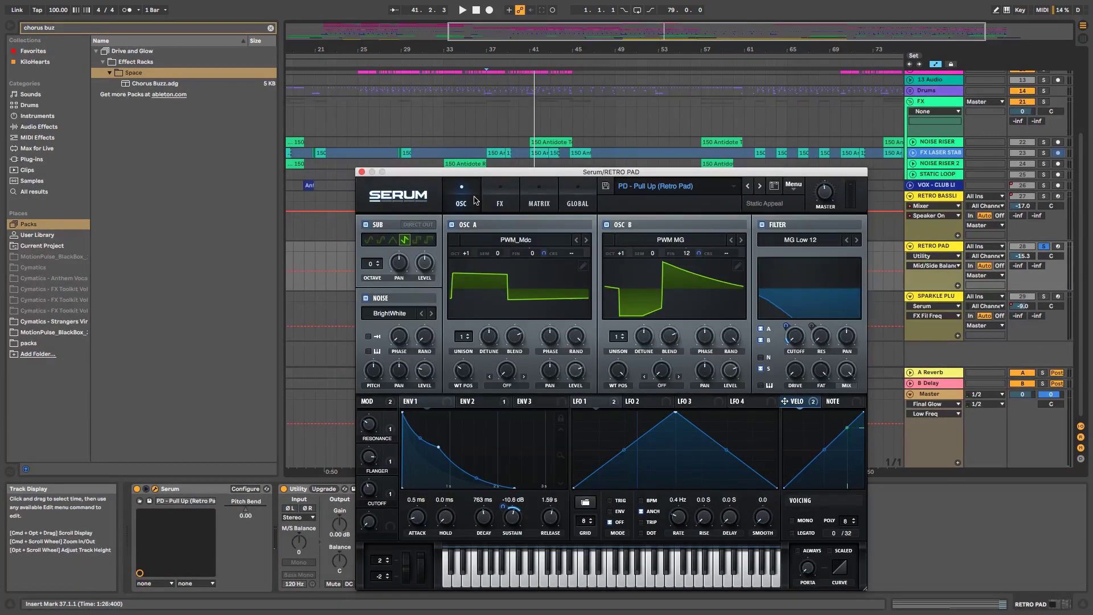
click(520, 242)
mouse_move(523, 254)
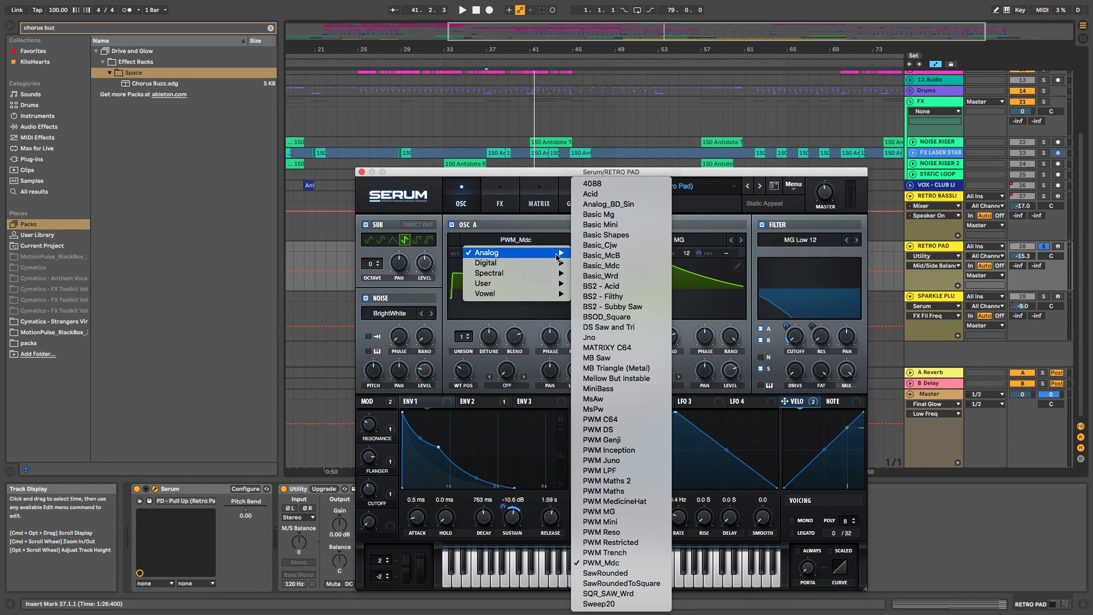
click(524, 230)
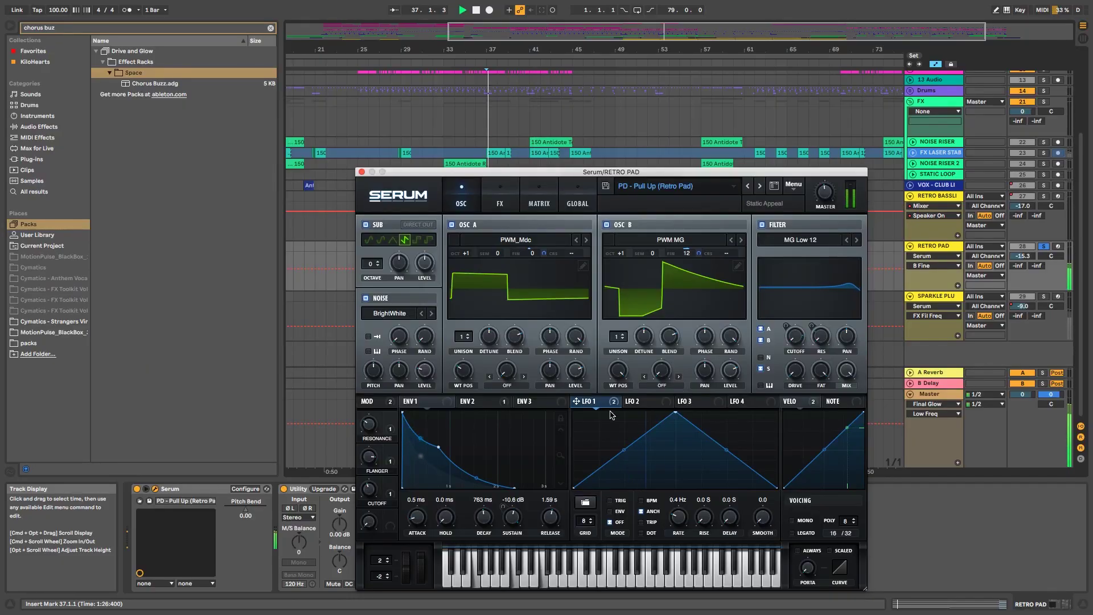
Step: Play the pad while showing what LFO 1 and the Resonance macro modulate
drag(576, 400, 389, 422)
key(space)
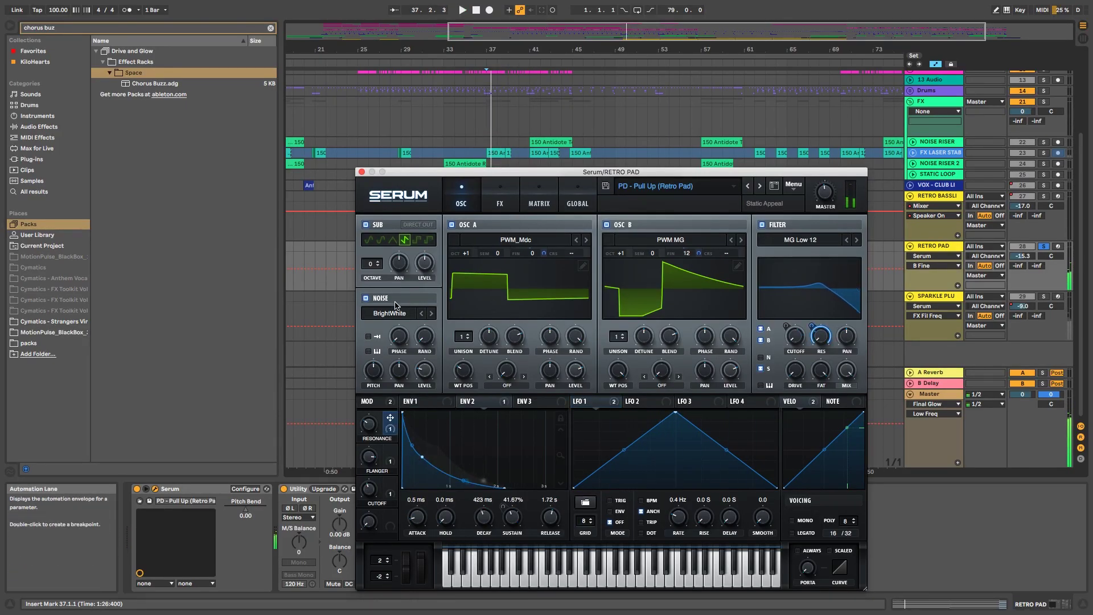
Step: Compare the pad with oscillators A and B off and the sub toggled, and play it again with both oscillators on
click(452, 225)
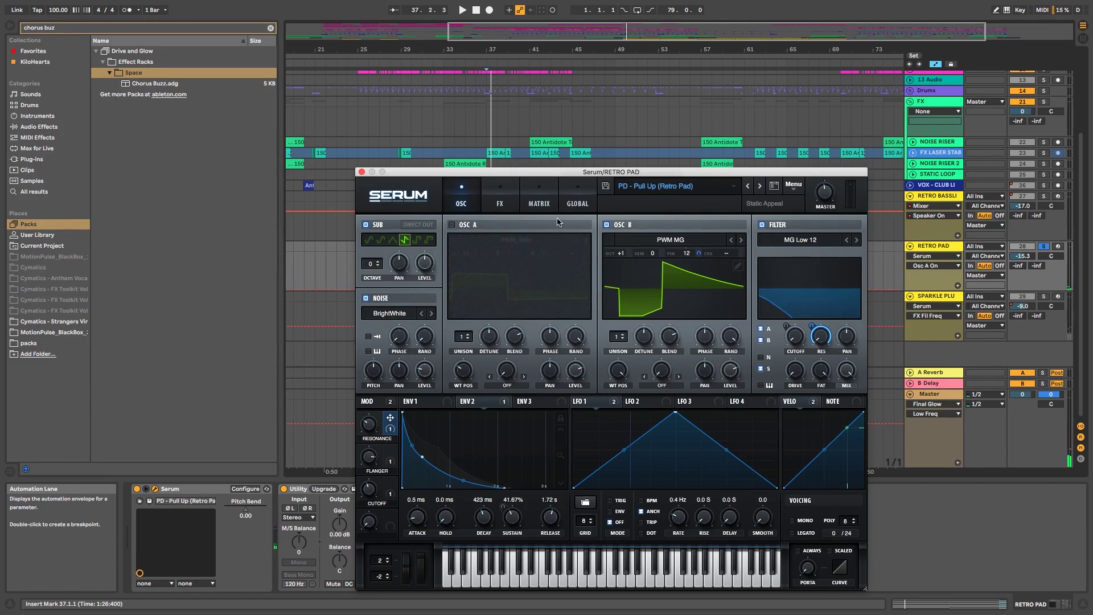
click(607, 225)
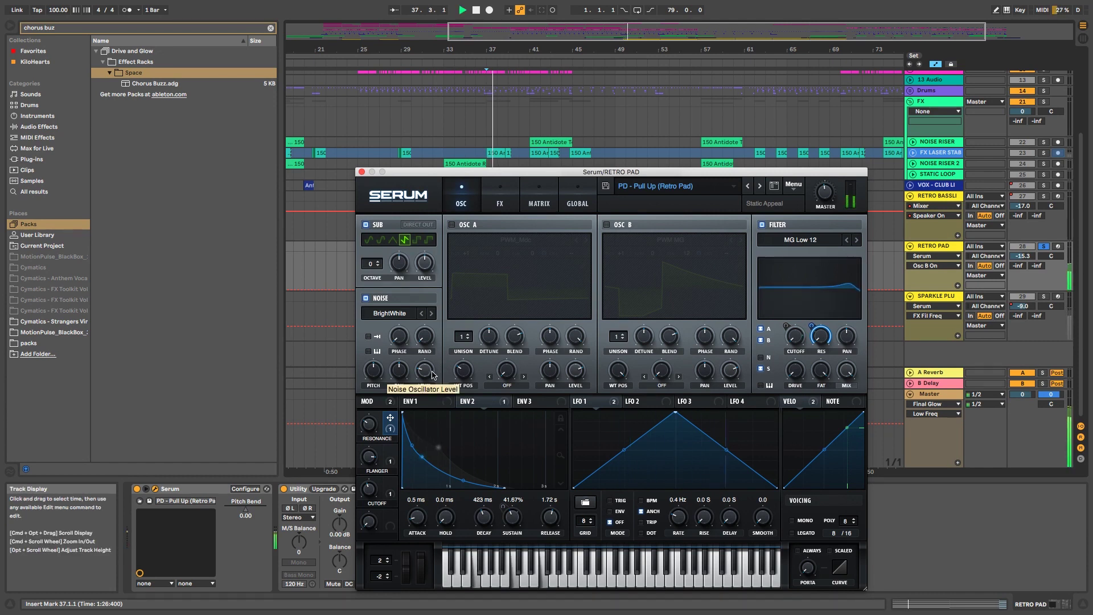
click(370, 225)
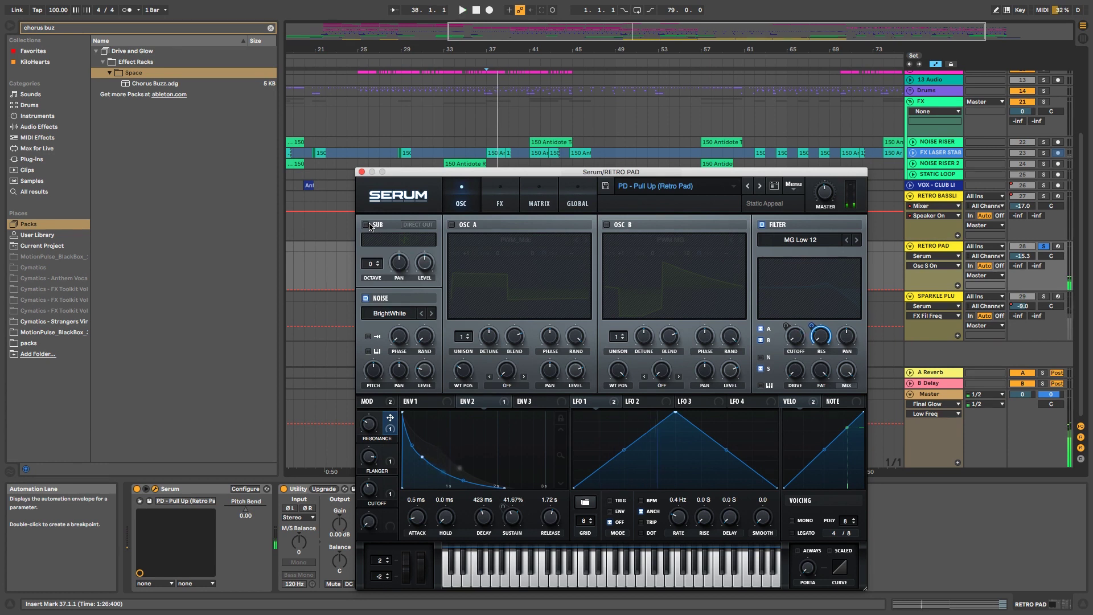
click(368, 225)
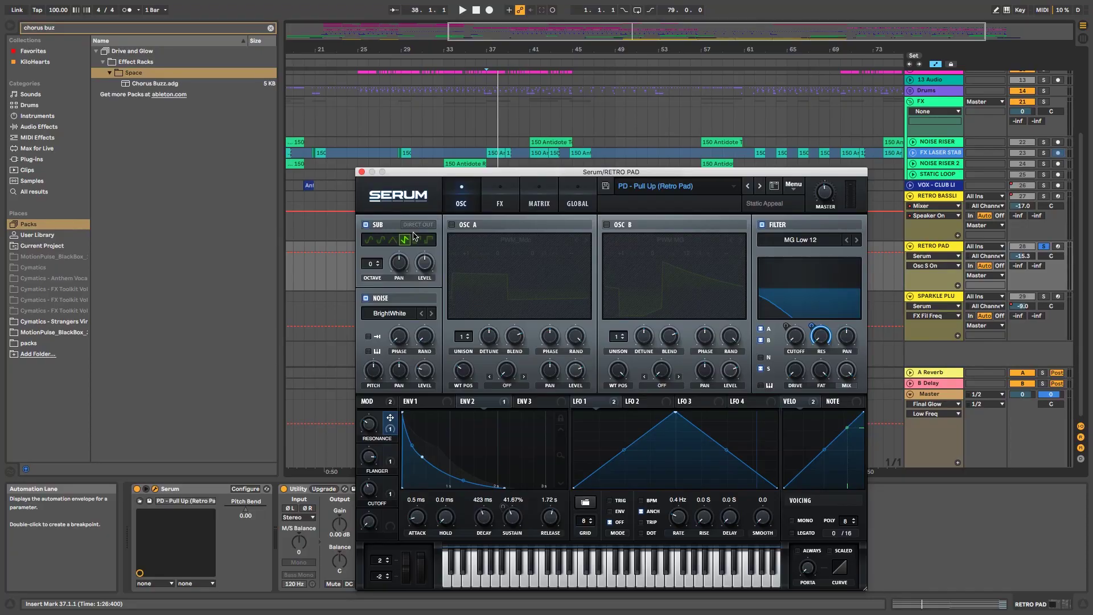
key(space)
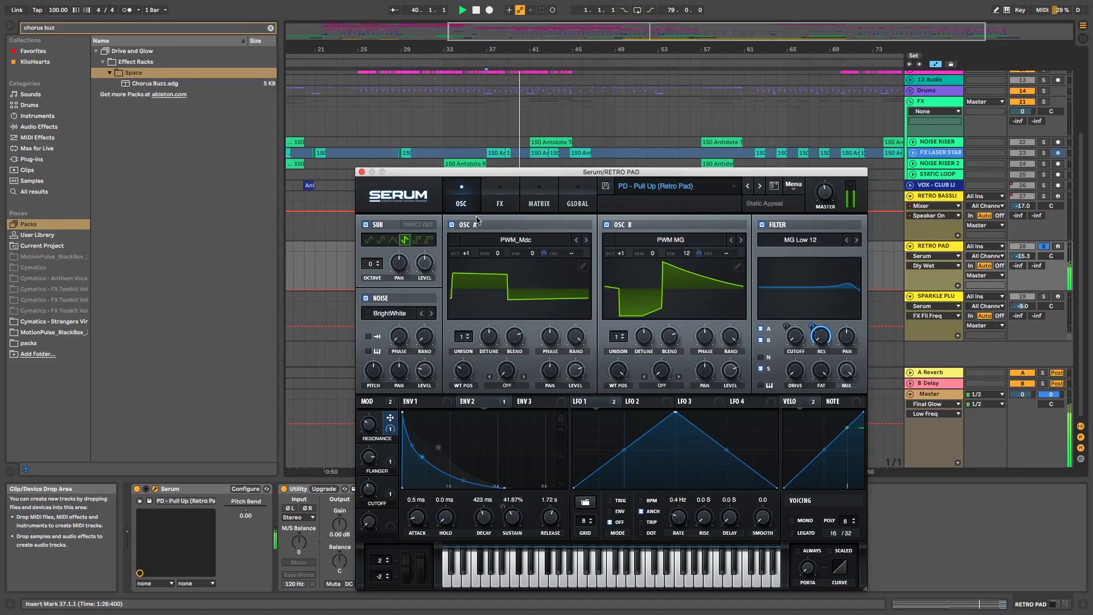
key(space)
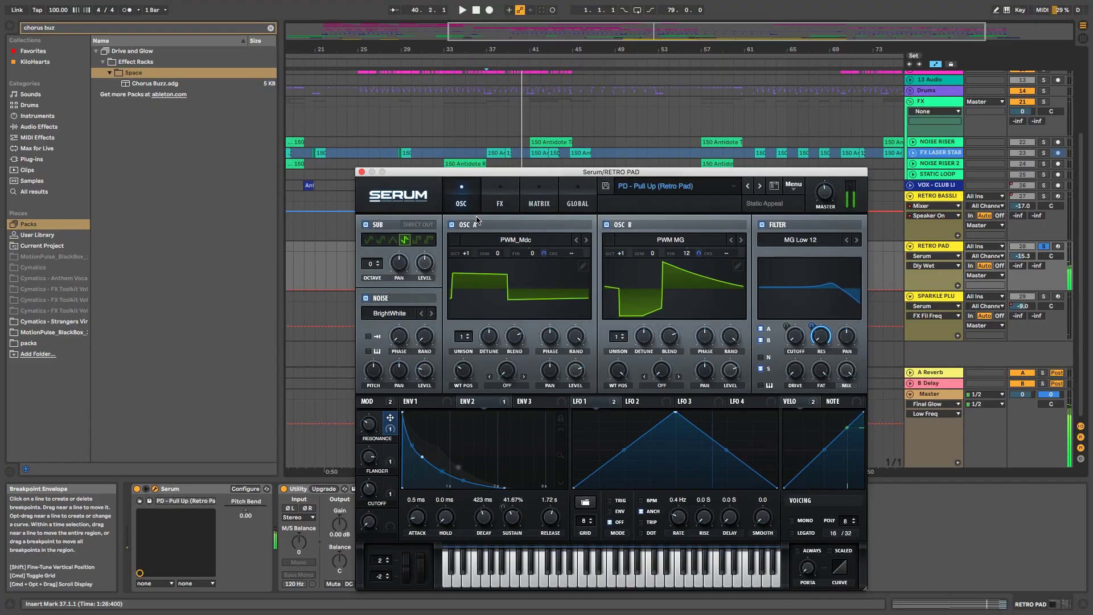
click(361, 171)
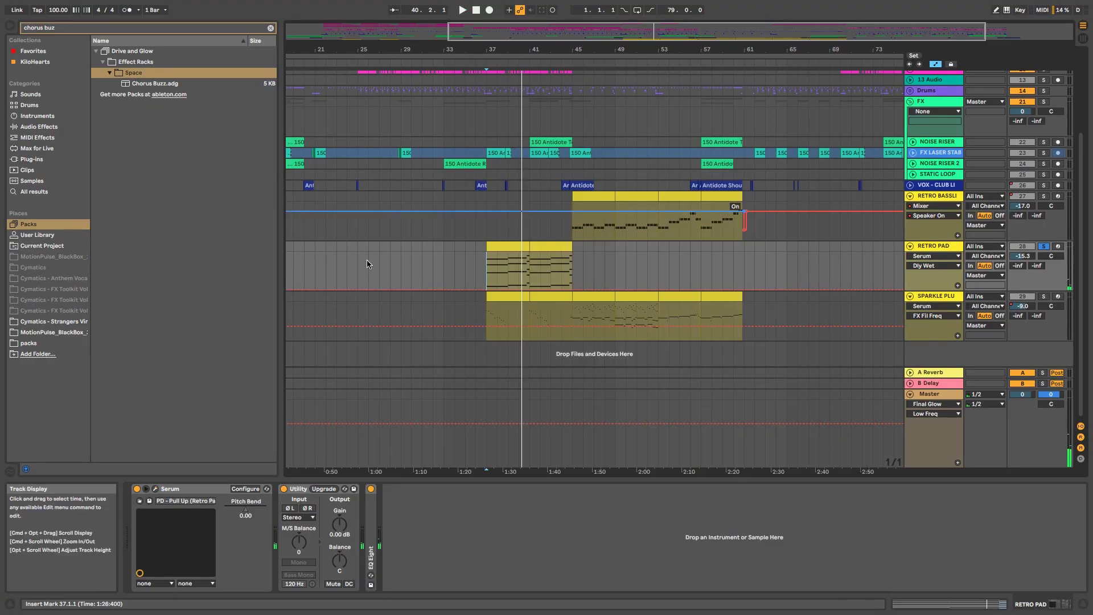
Step: Unfold the Retro Pad's EQ Eight and compare the pad with the EQ bypassed and active
double_click(373, 516)
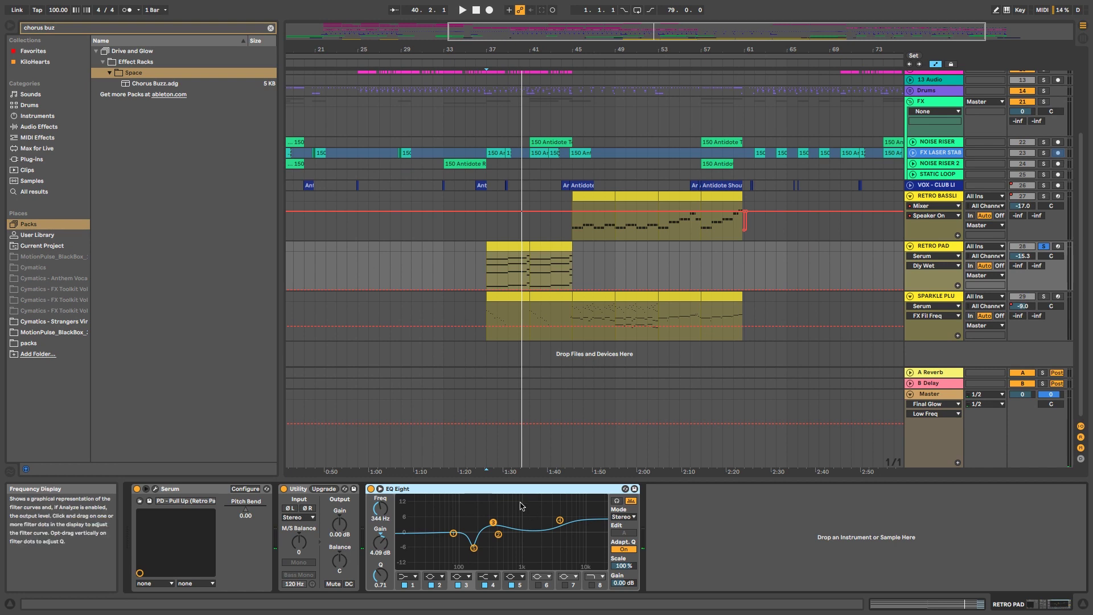
click(372, 491)
key(space)
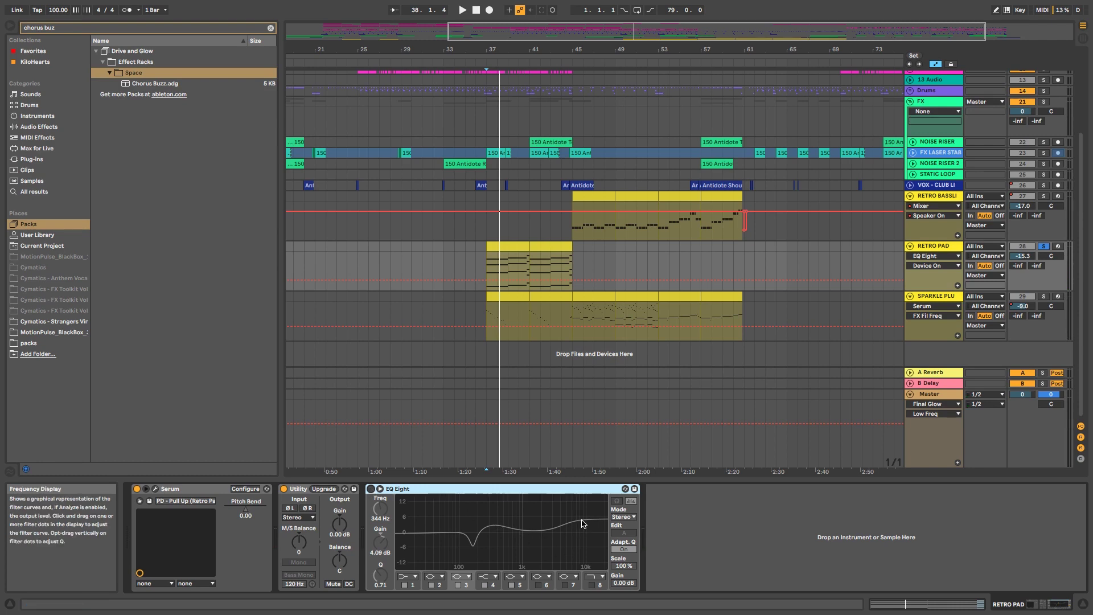
click(372, 490)
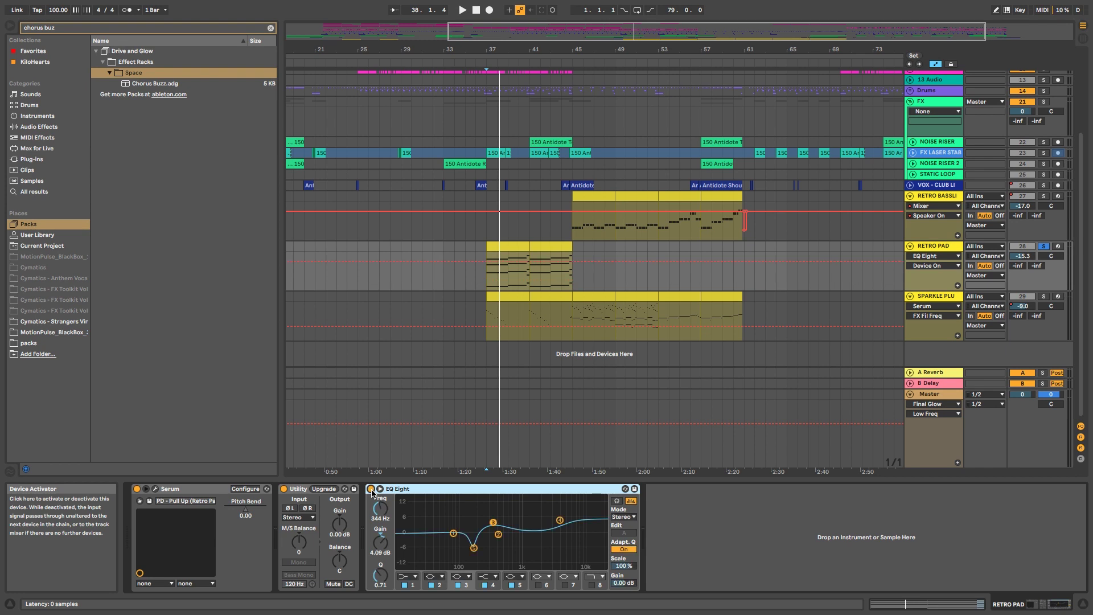
key(space)
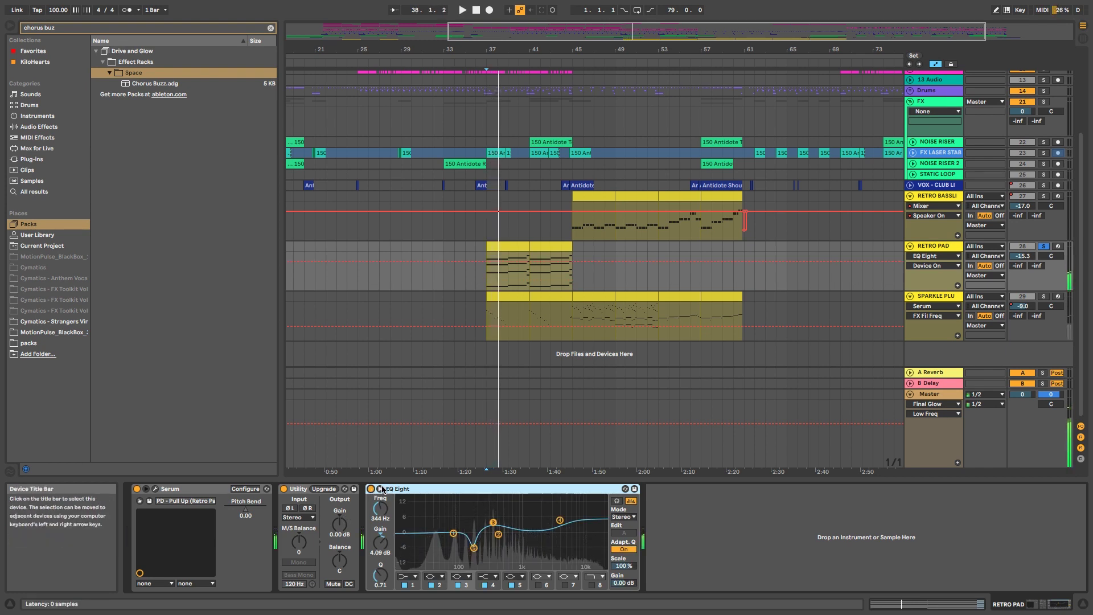
double_click(401, 491)
double_click(170, 489)
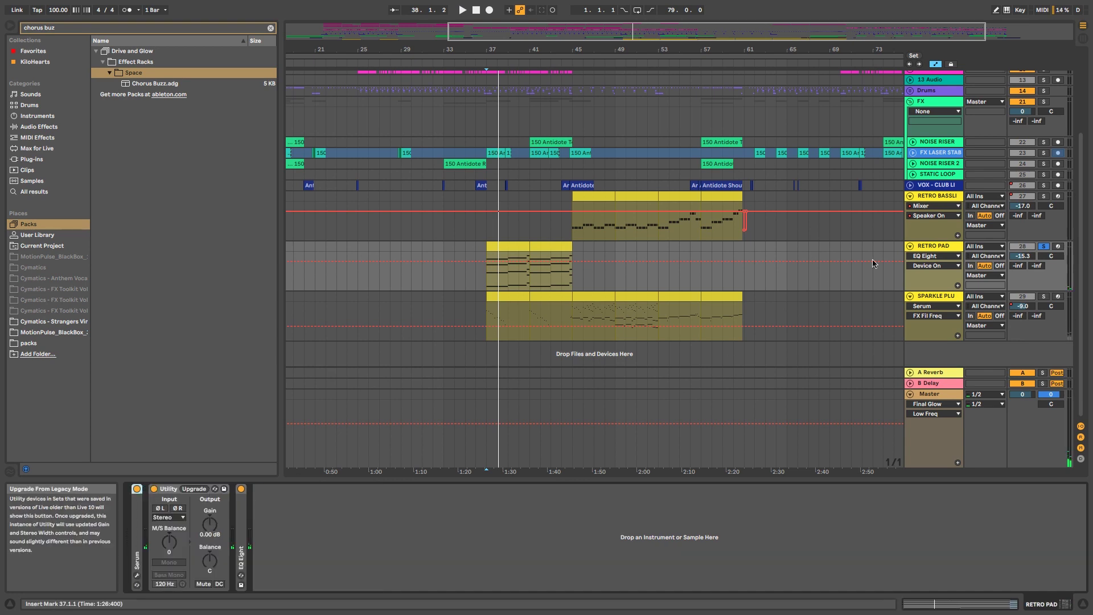
Step: Freeze the Retro Pad and Sparkle Pluck tracks together
click(931, 297)
right_click(941, 297)
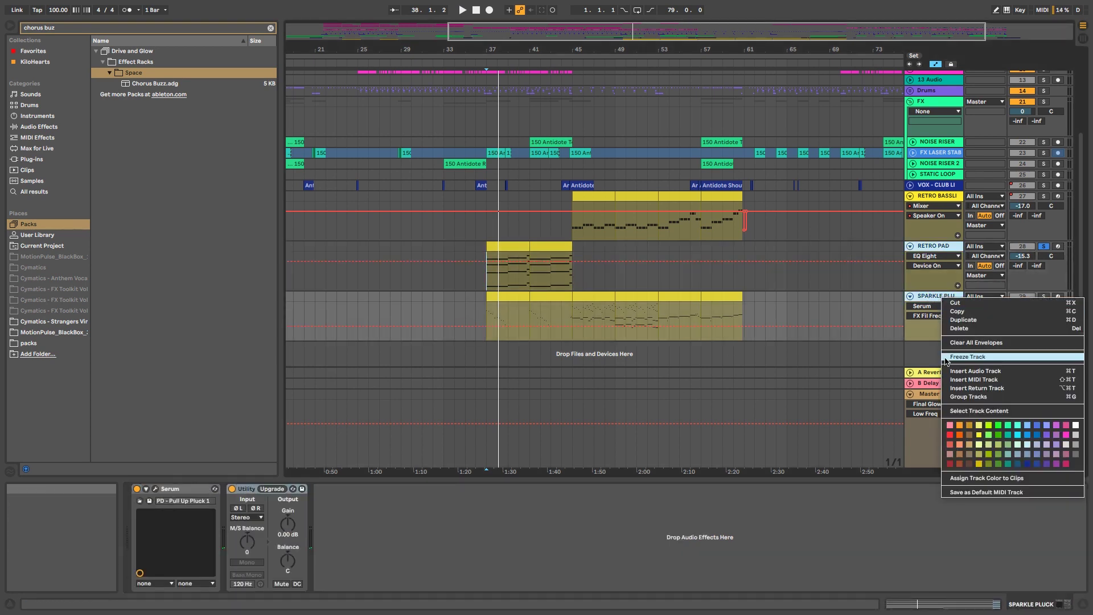
key(Return)
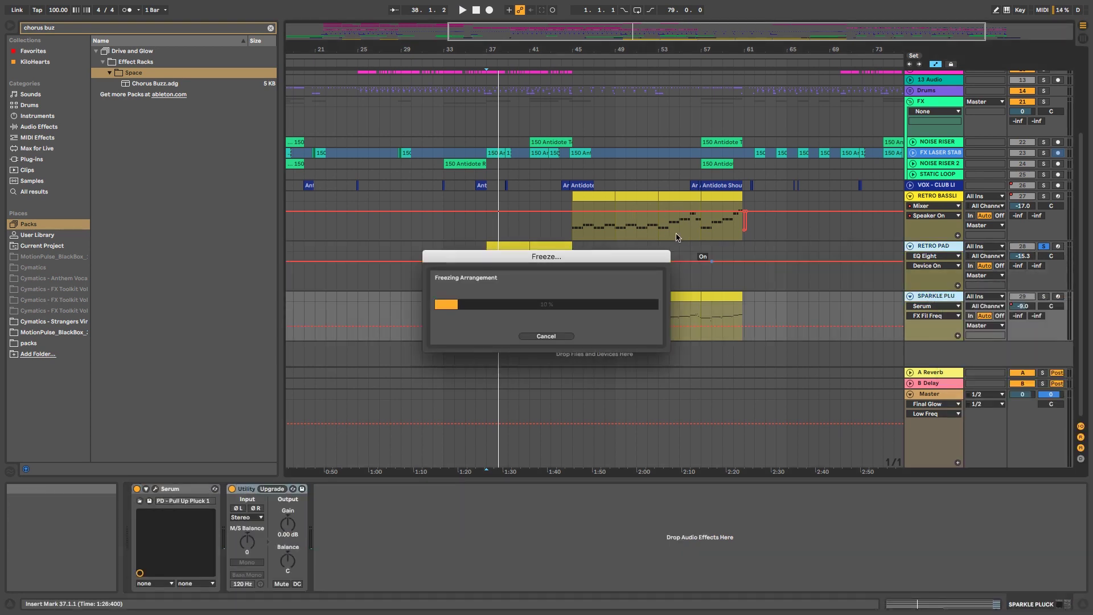
Step: Play the soloed Retro Bassline from bar 45 and open its Serum instrument
click(575, 227)
key(space)
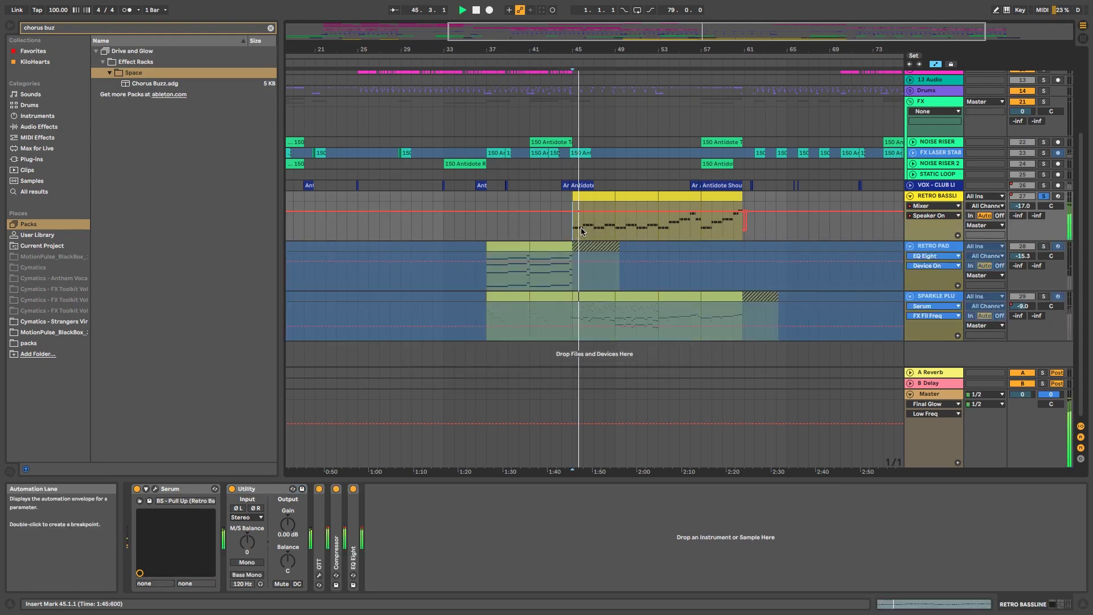
click(158, 491)
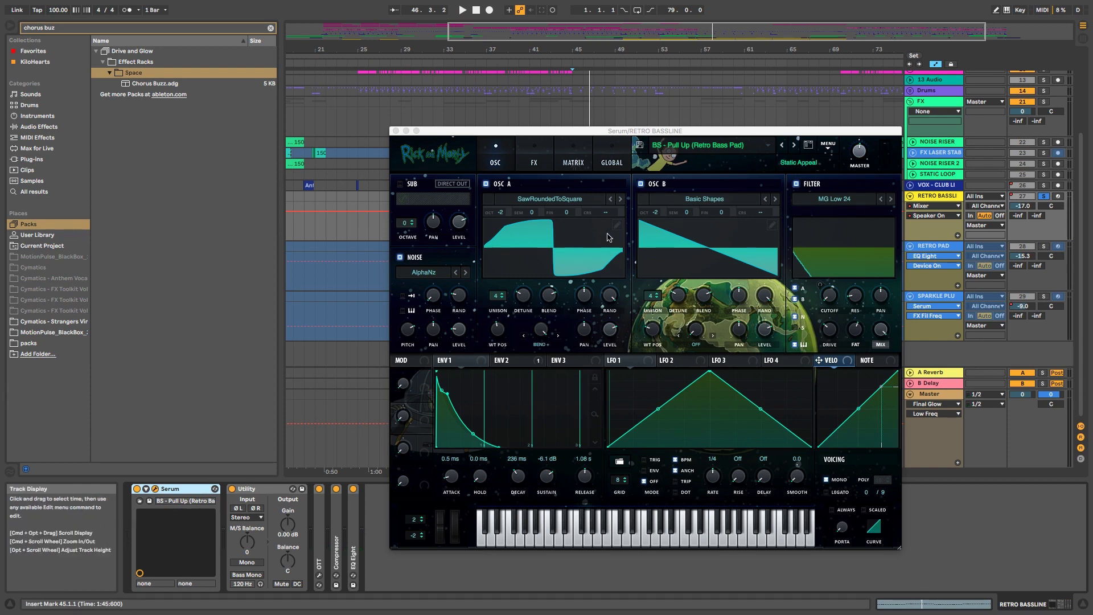
Step: Show which Analog wavetables are chosen for oscillators A and B, keeping Basic Shapes on oscillator B
click(561, 200)
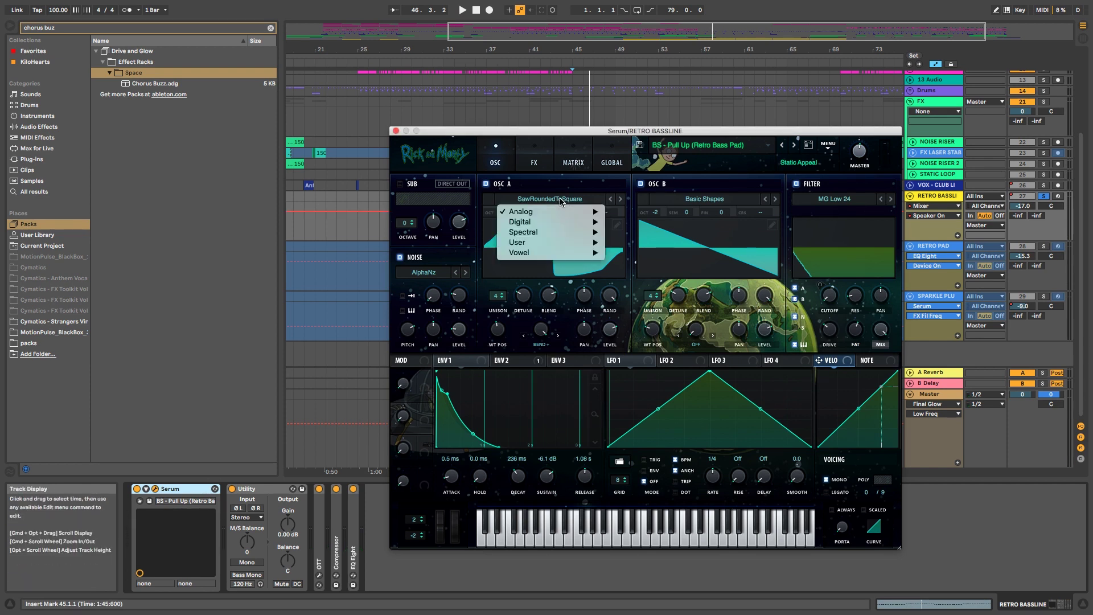
mouse_move(563, 216)
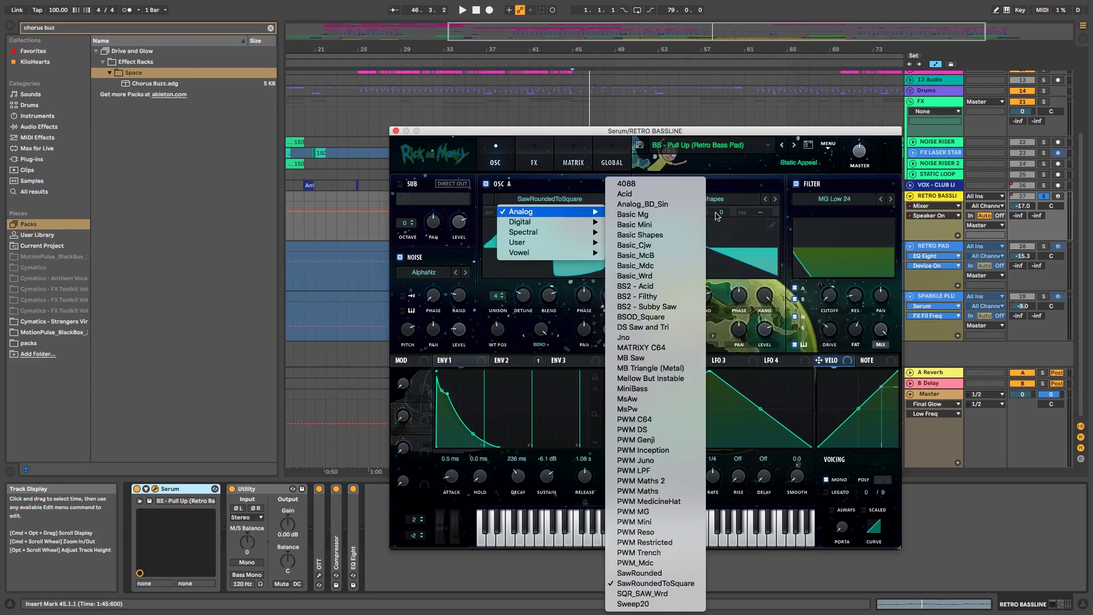
click(721, 192)
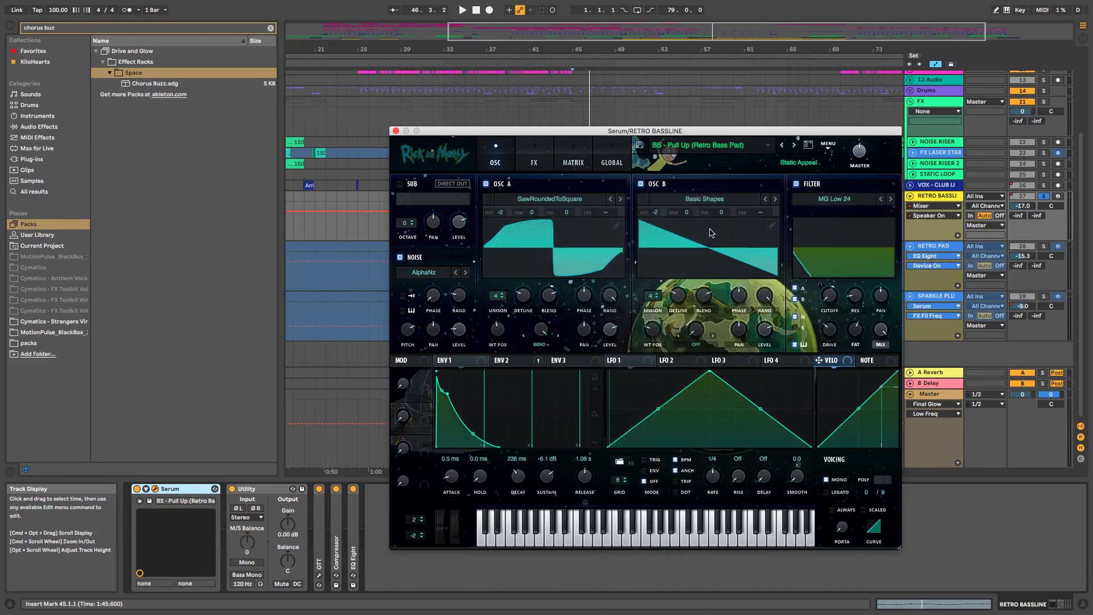
click(712, 193)
mouse_move(711, 213)
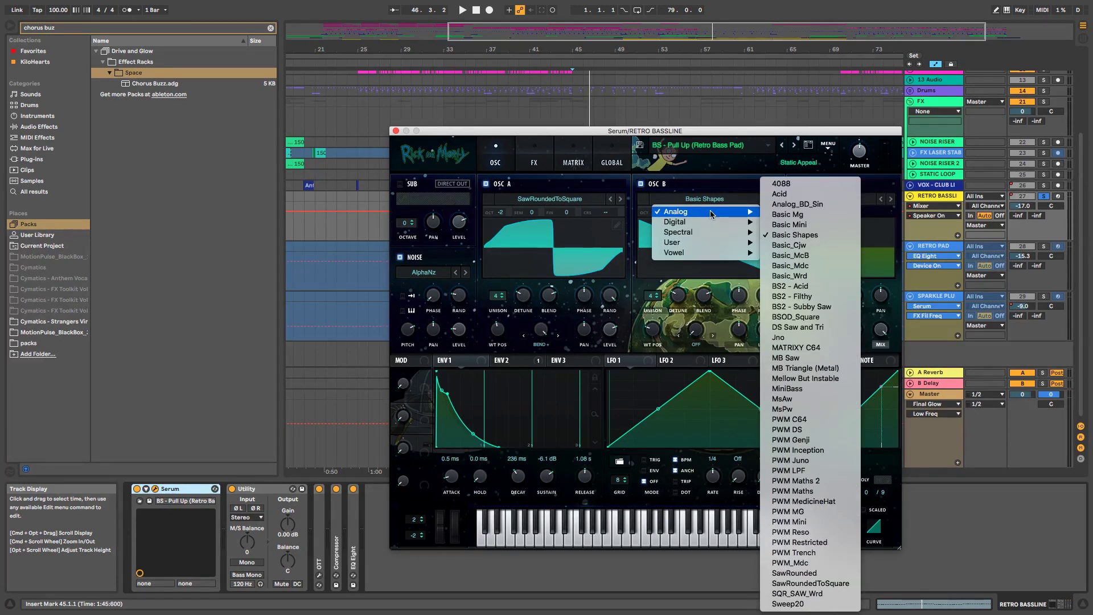
click(816, 238)
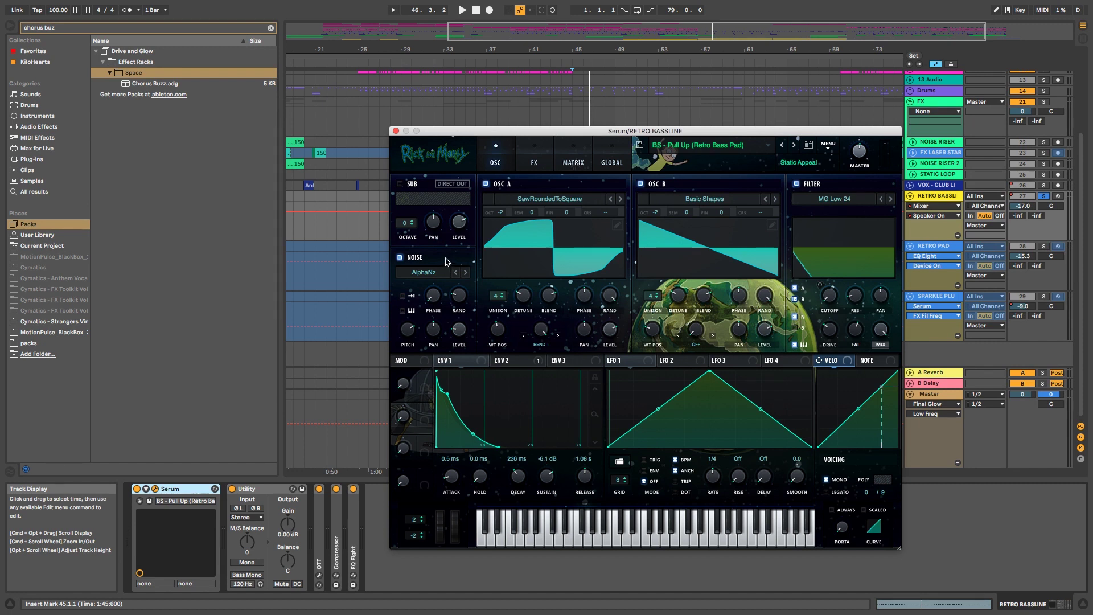
Step: Turn oscillators A and B off and bring them back one at a time while playing the bassline
click(486, 184)
click(641, 184)
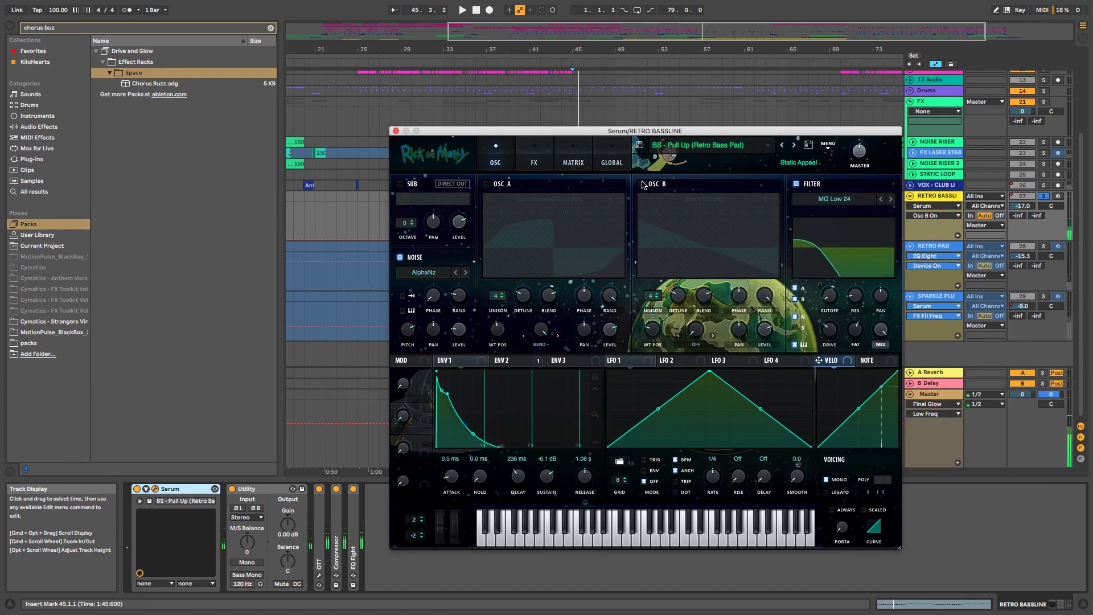
click(485, 184)
key(space)
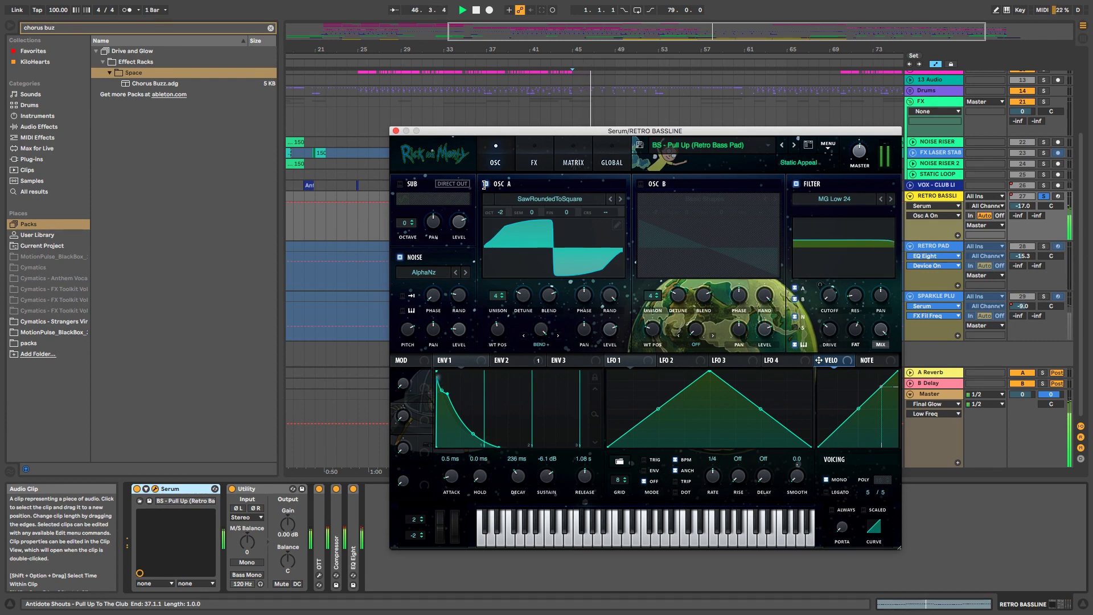
click(640, 183)
key(space)
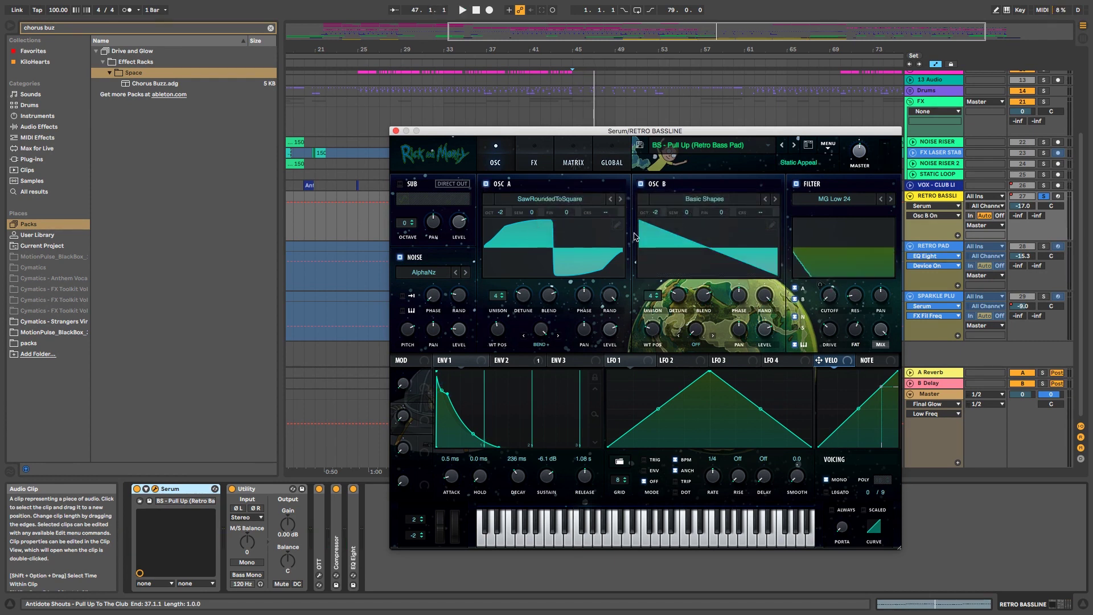
Step: Play the bassline while examining Serum's delay mix and feedback, compressor and EQ effects, and close the synth
click(534, 161)
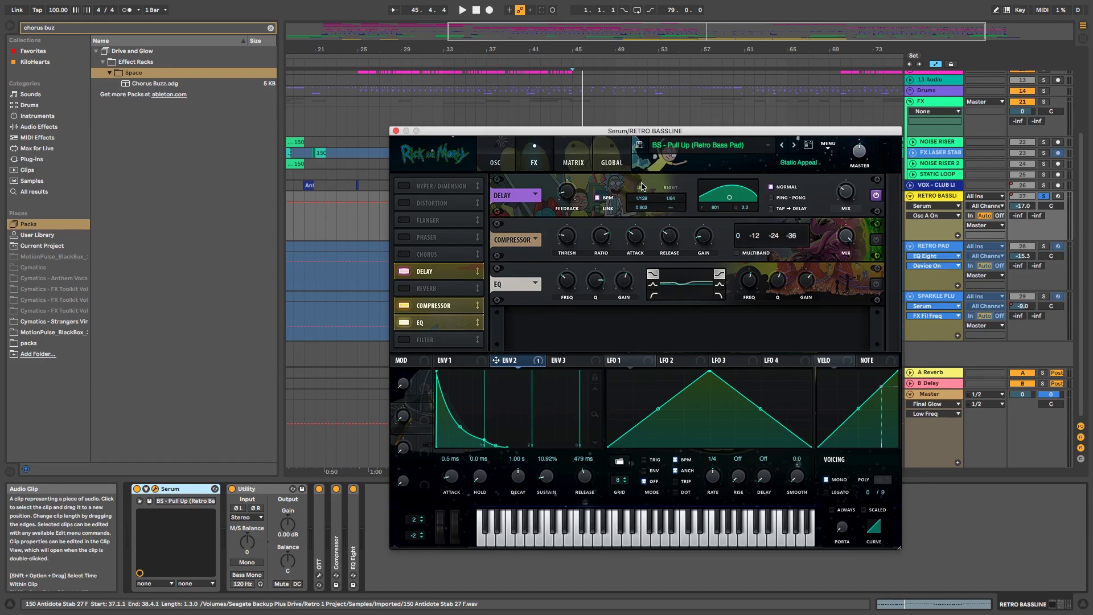
key(space)
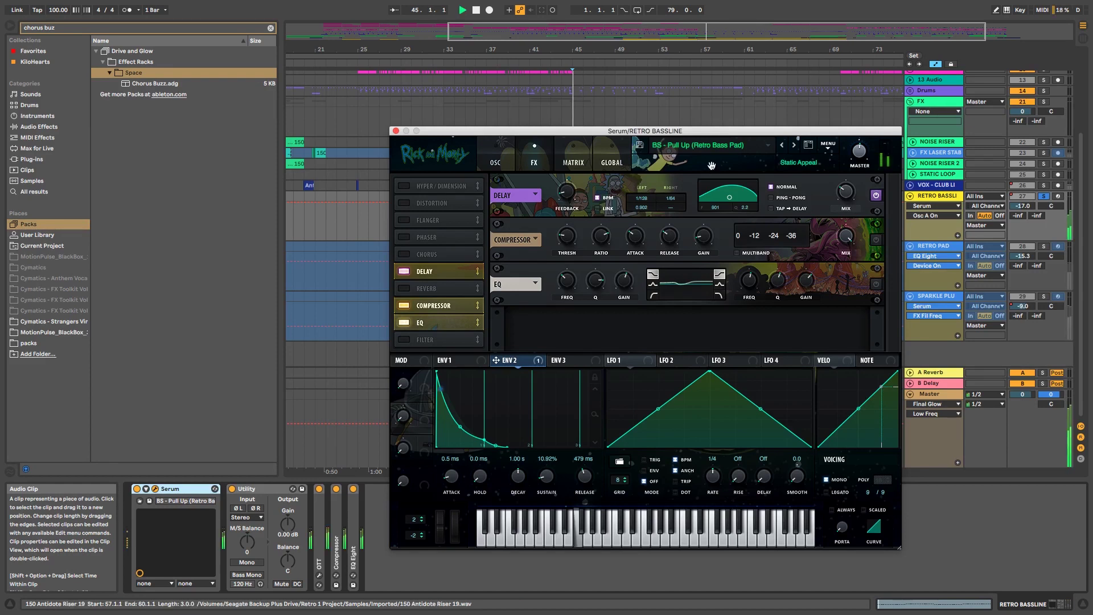
click(845, 194)
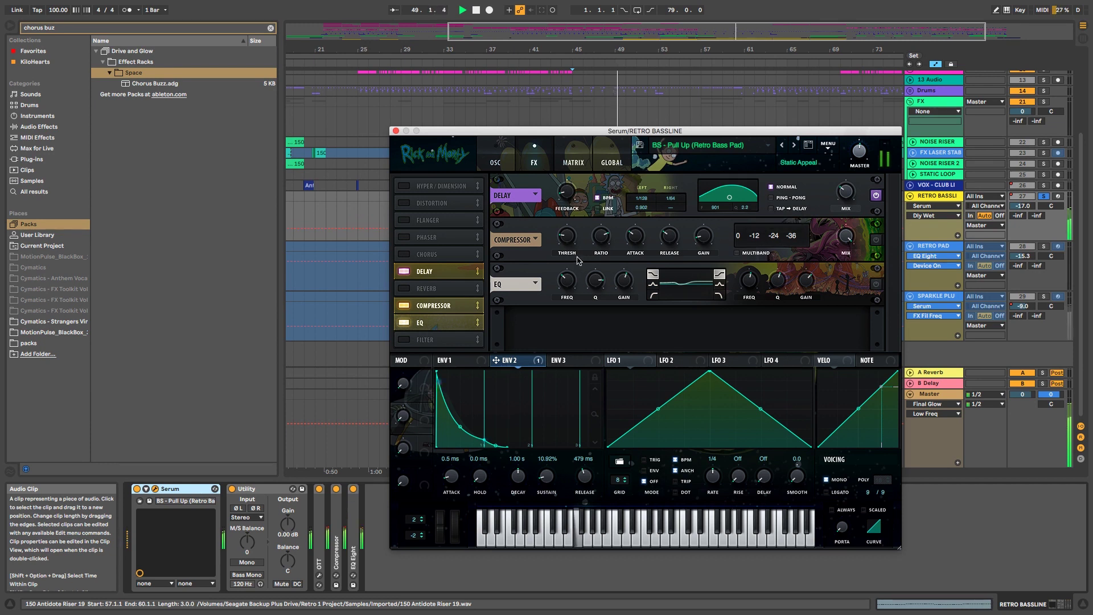
click(570, 191)
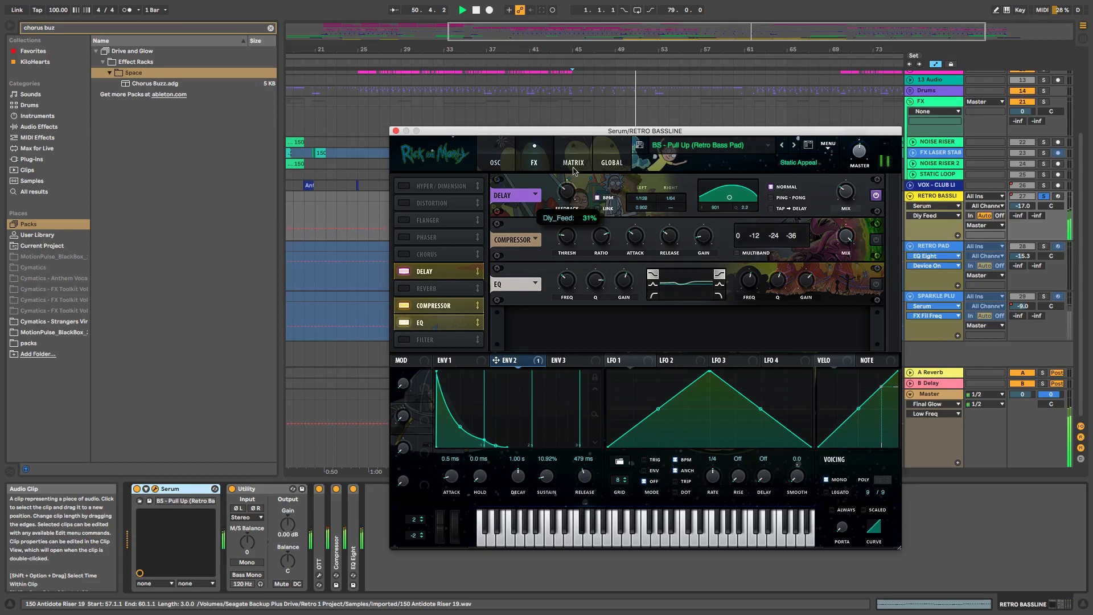
click(845, 191)
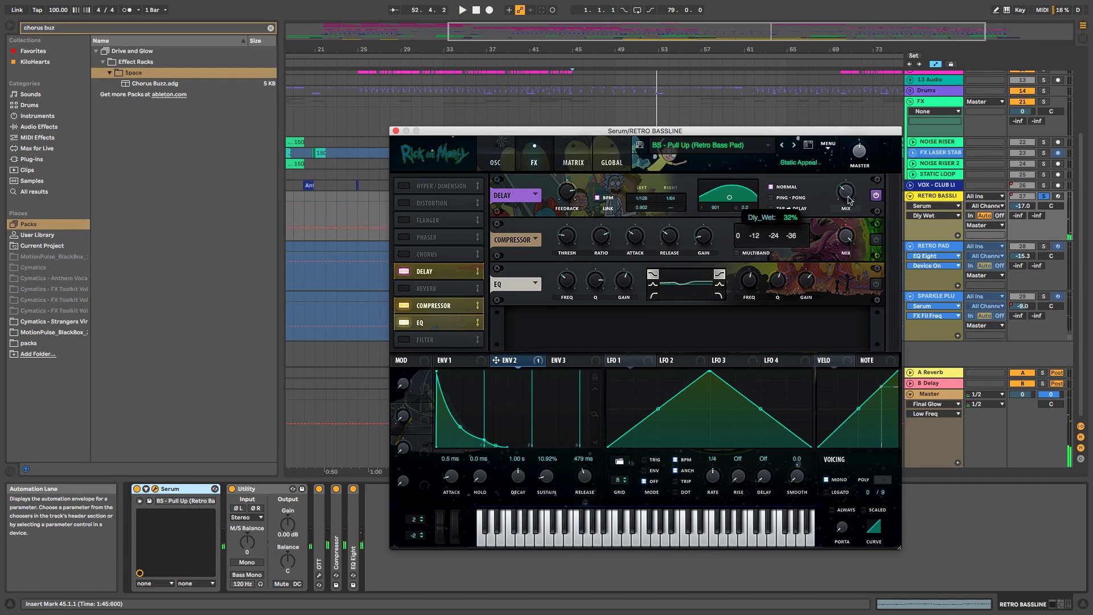
click(565, 193)
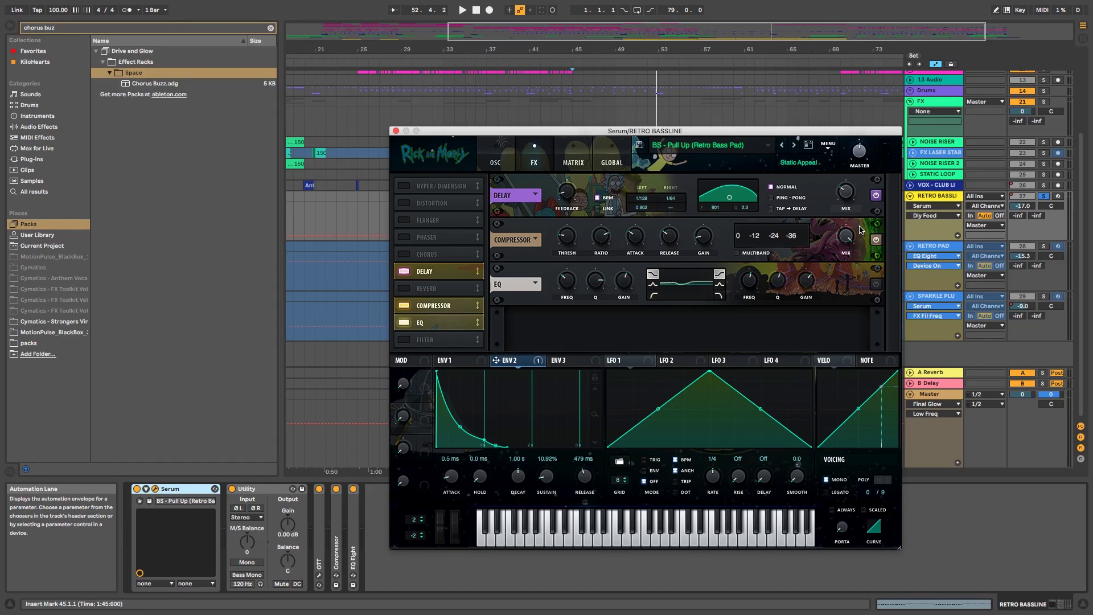
key(space)
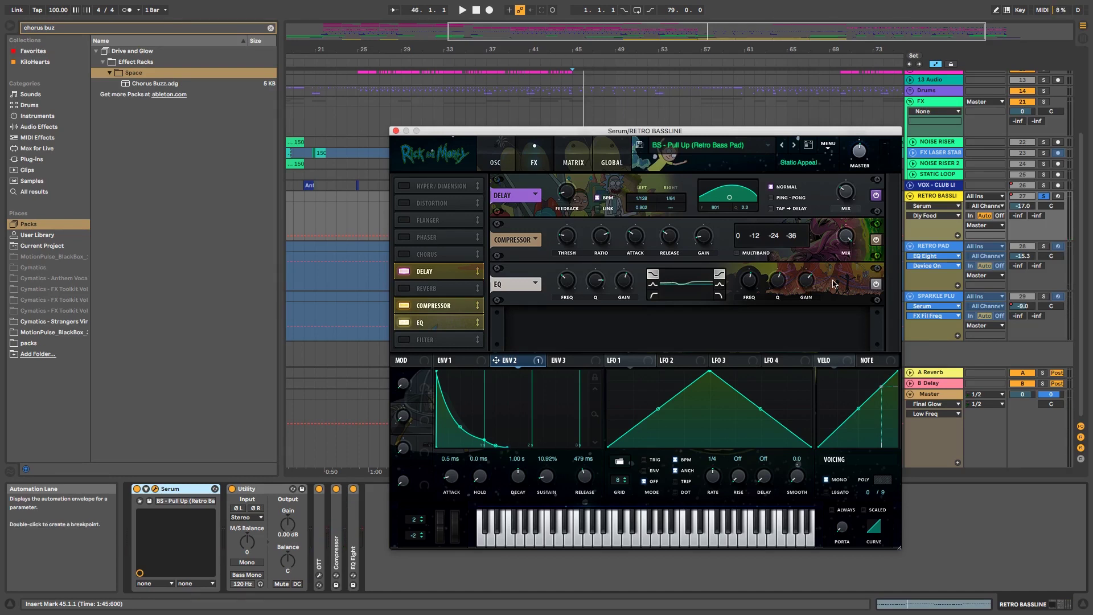
key(space)
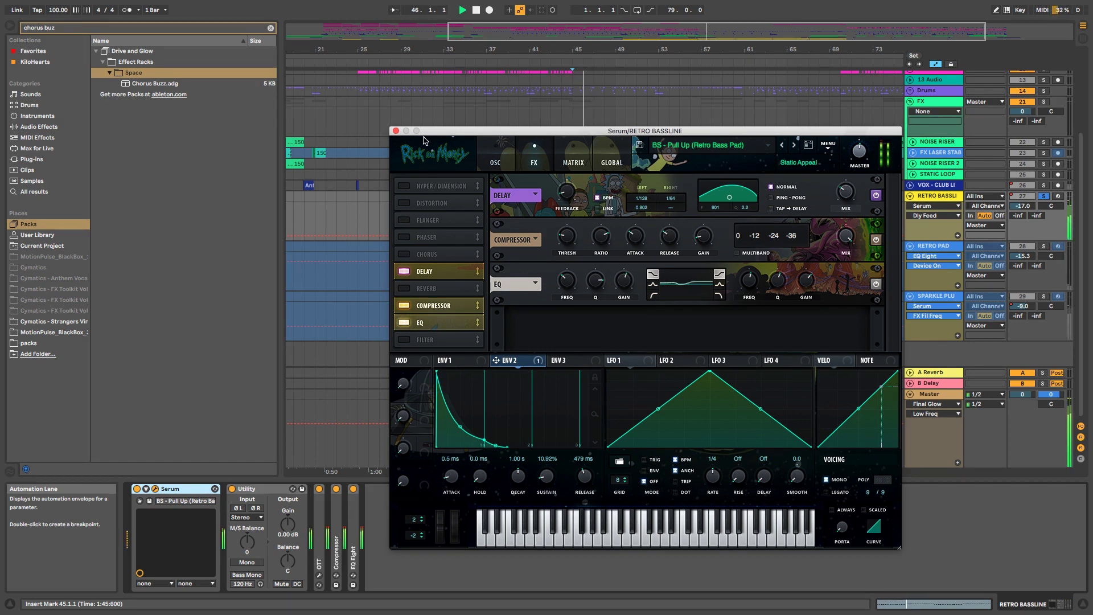
click(396, 131)
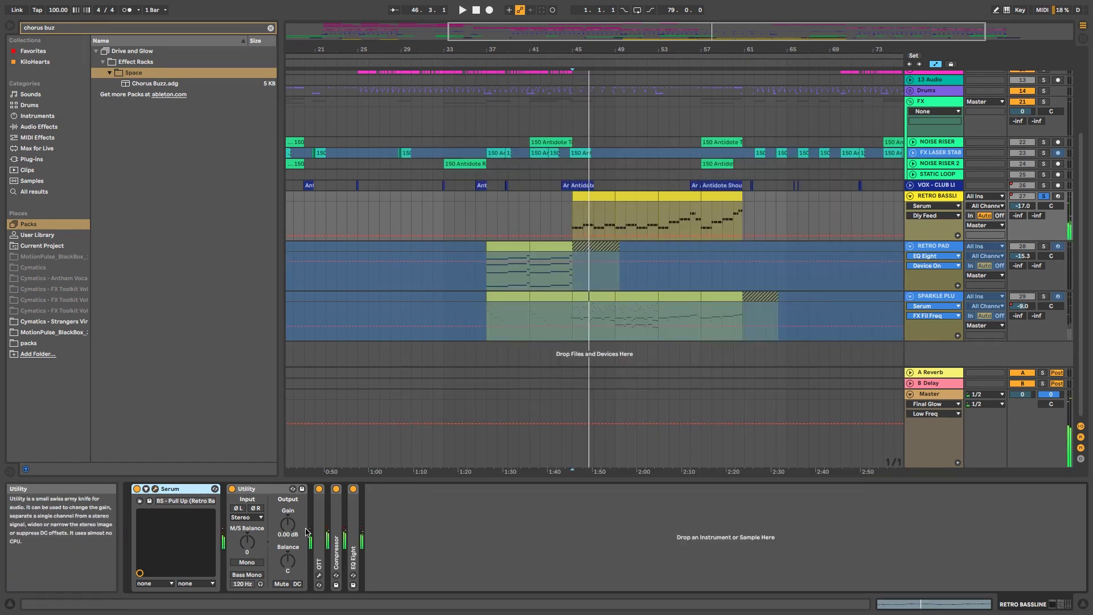
Step: Bypass the bassline's EQ Eight, Compressor and OTT, play it dry, and play it again with OTT reactivated
click(353, 488)
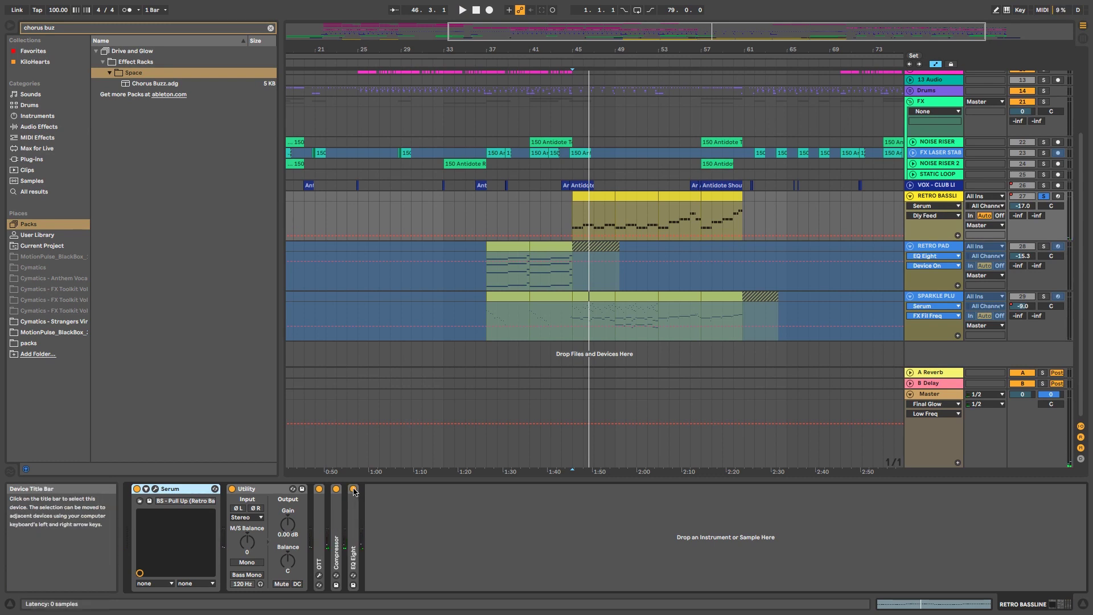
click(336, 489)
click(319, 489)
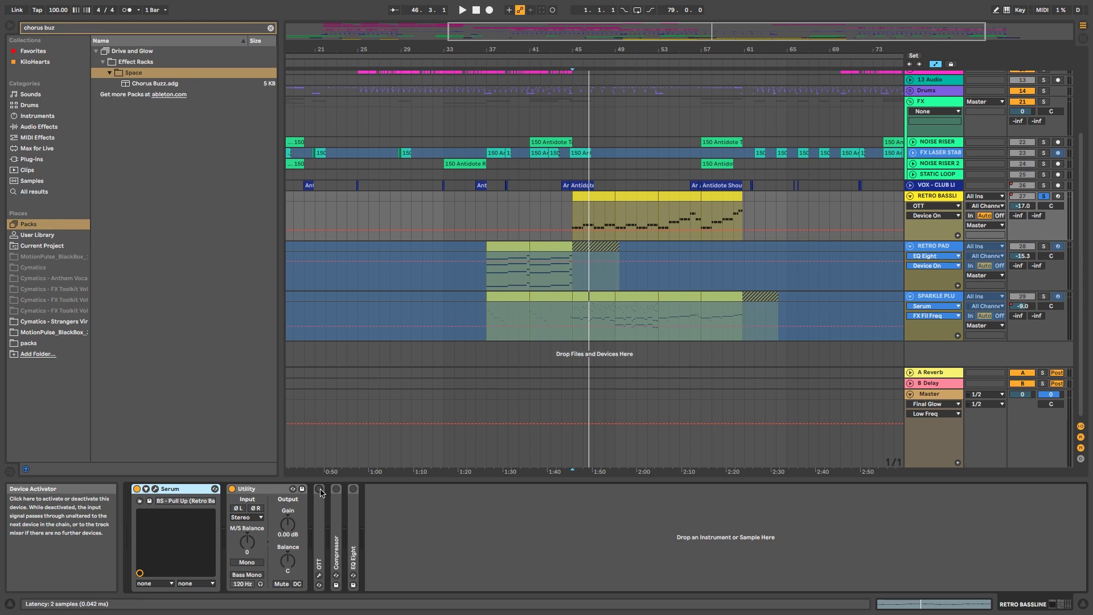
key(space)
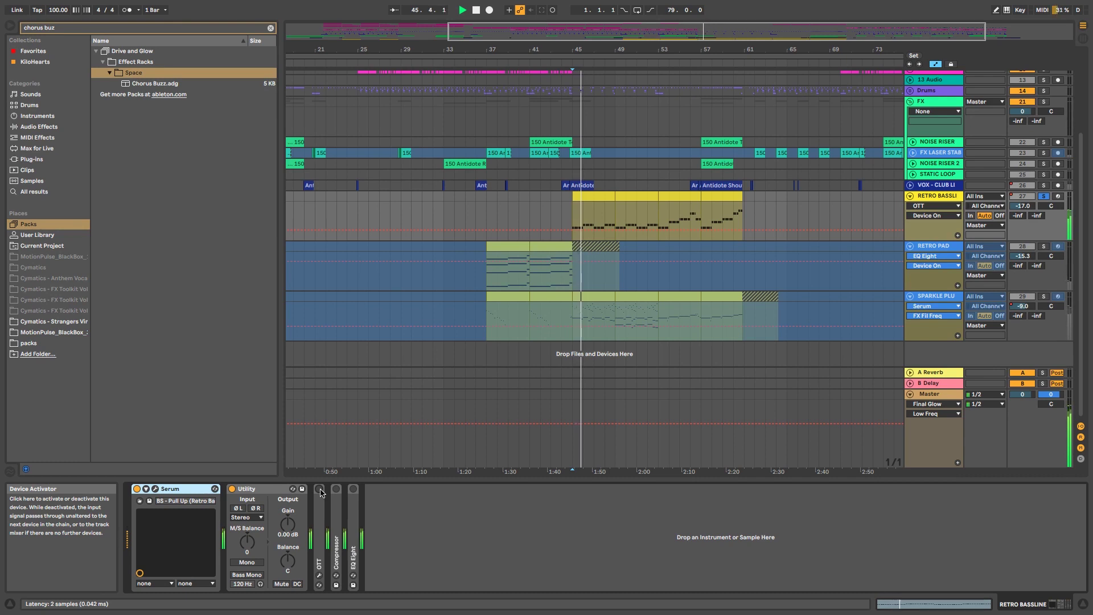
key(space)
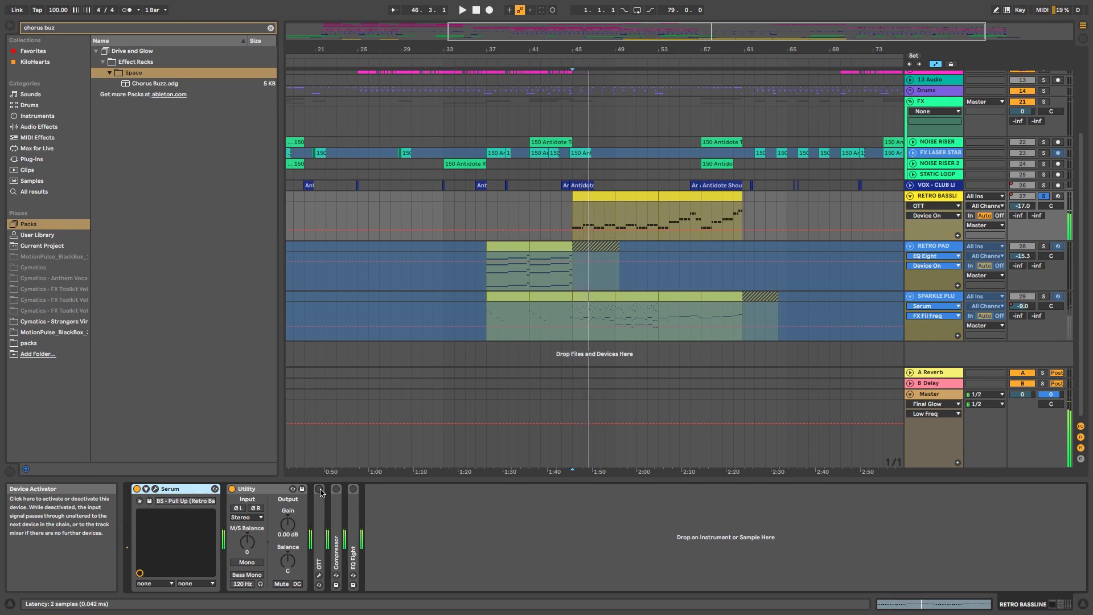
click(319, 489)
key(space)
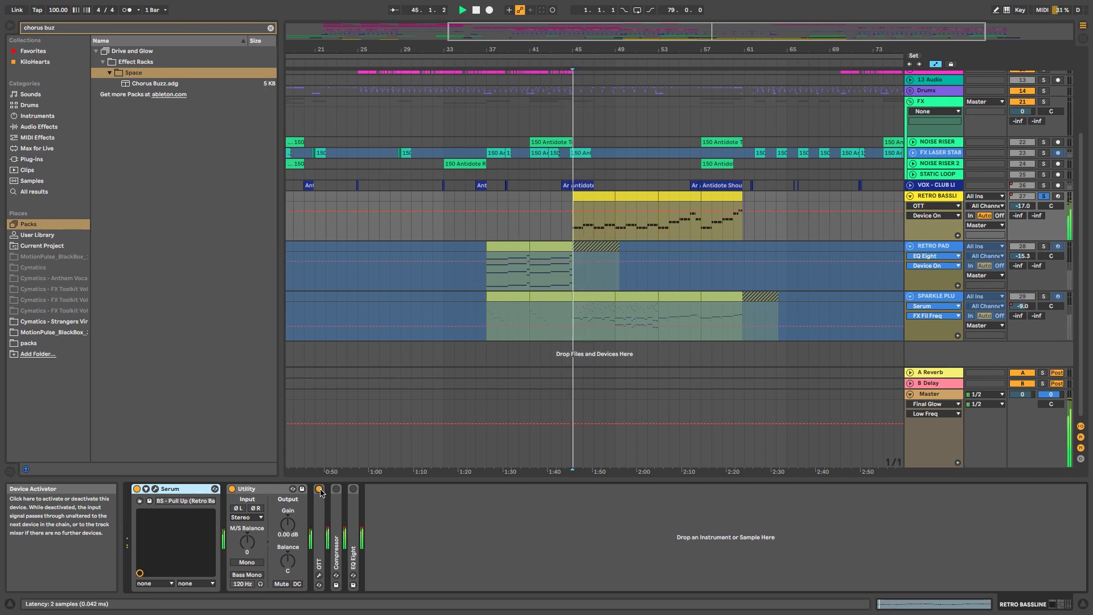
key(space)
Step: Reactivate the bassline's Compressor, play the track with it, and unfold the device to show its kick sidechain settings
click(338, 491)
double_click(338, 512)
key(space)
double_click(341, 489)
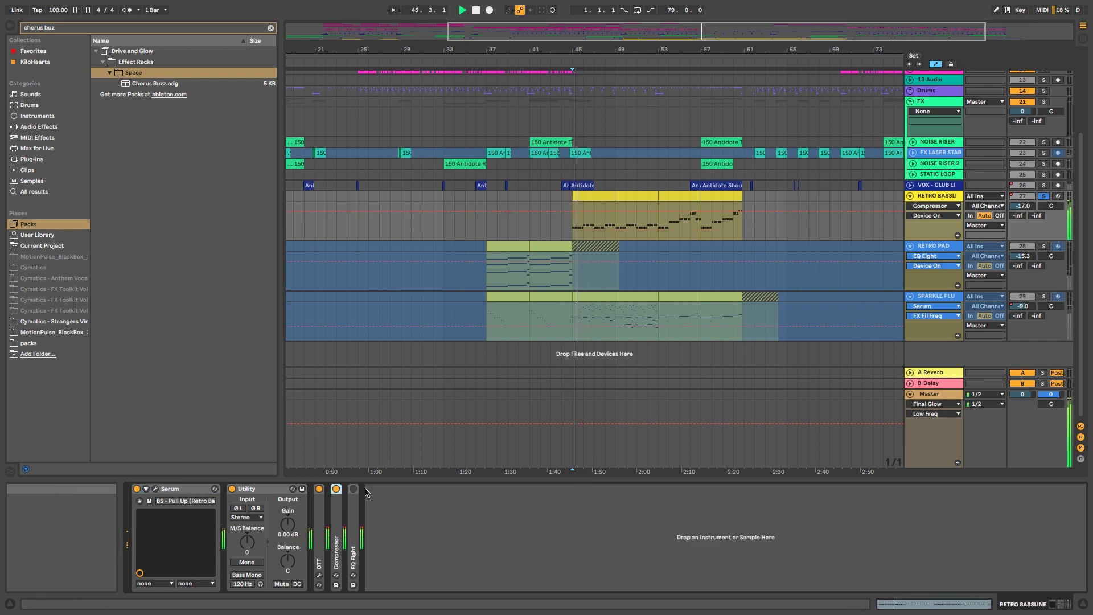
double_click(340, 517)
key(space)
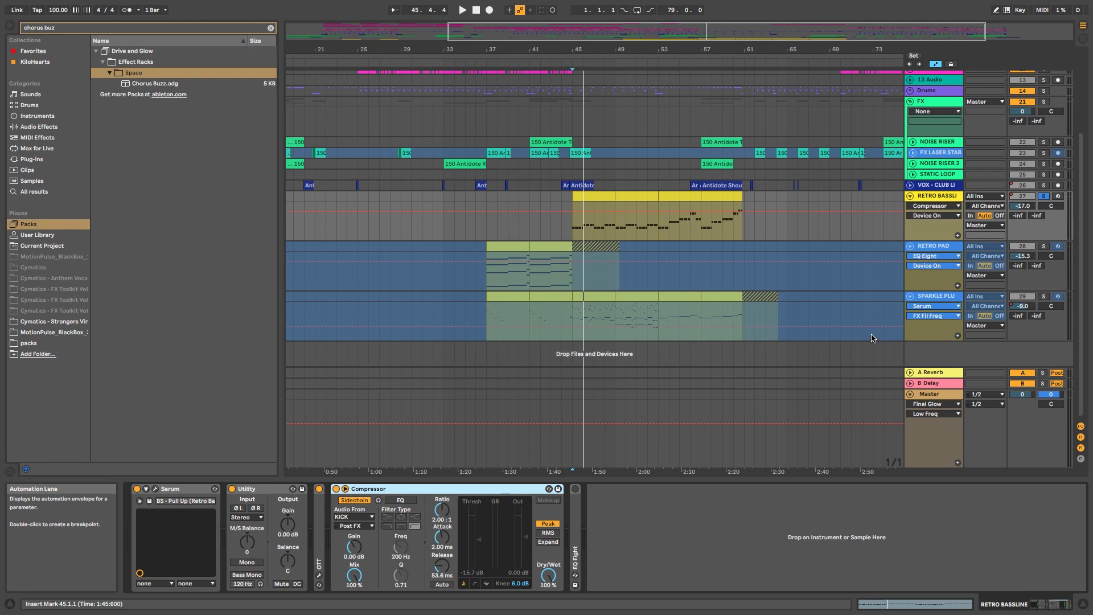
Step: Fold the Compressor, examine the bassline's EQ Eight curve while playing with the EQ active, and fold the EQ
double_click(370, 488)
double_click(349, 513)
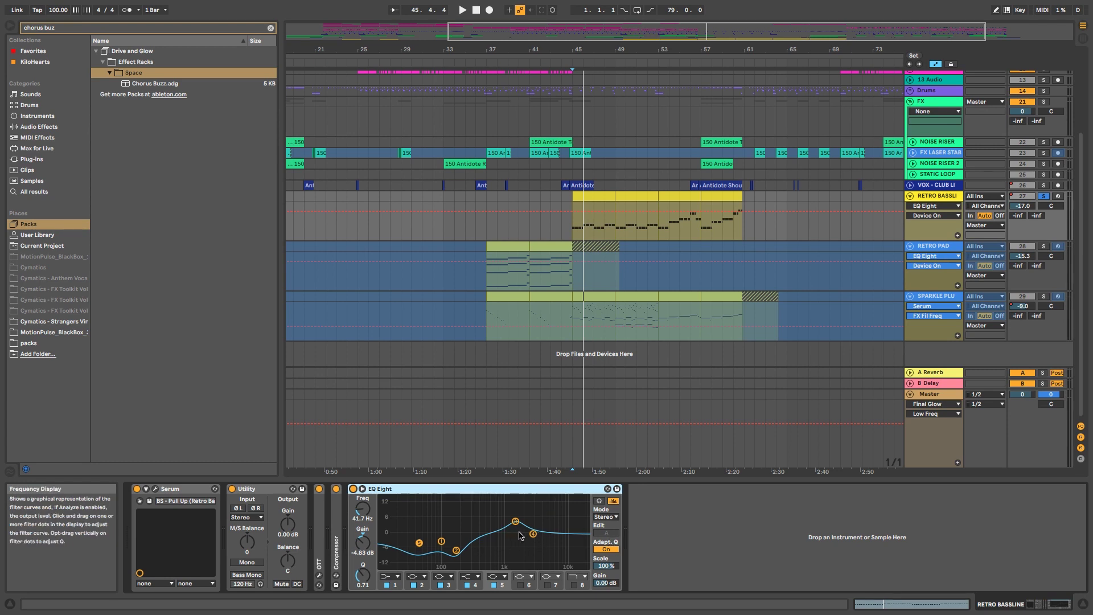
key(space)
double_click(569, 489)
Step: Fold the Retro Bassline track and turn off its solo
scroll(740, 341, up, 2)
click(909, 229)
right_click(930, 233)
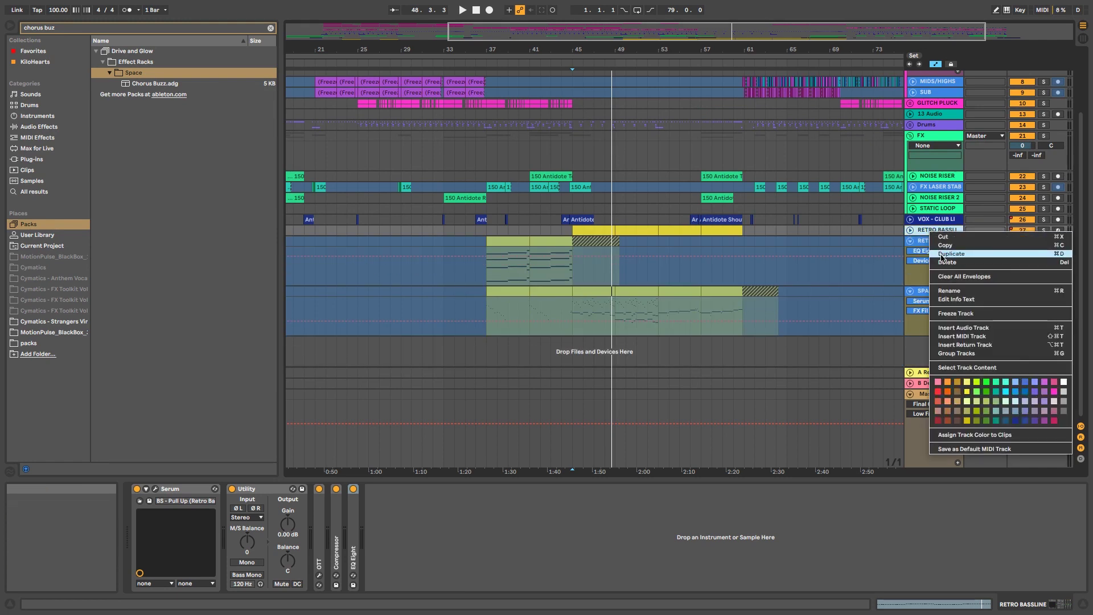
click(754, 272)
scroll(754, 272, up, 1)
scroll(755, 271, down, 1)
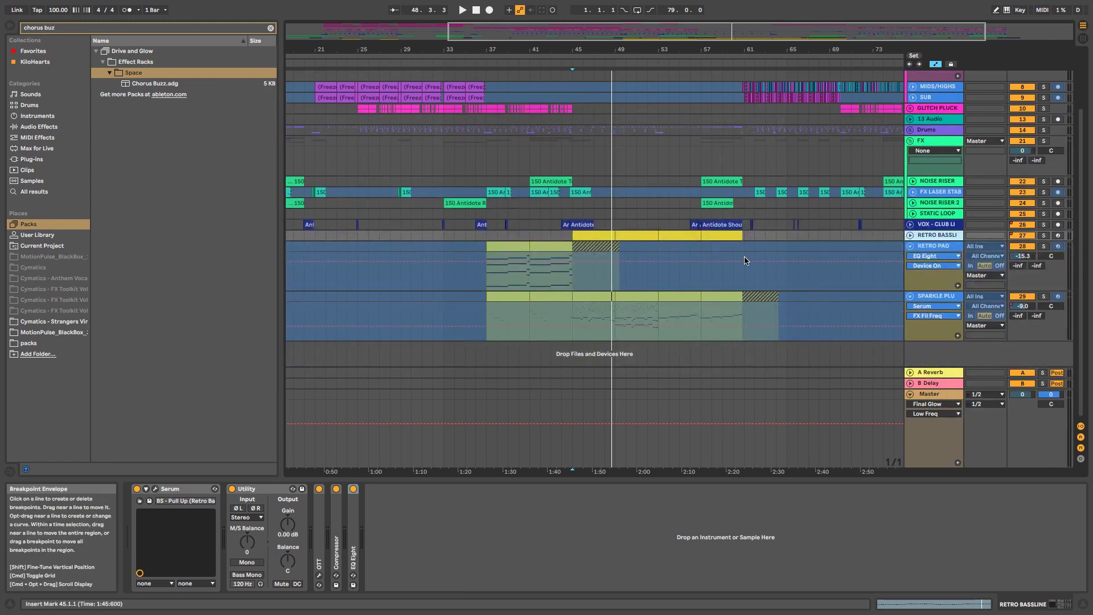
Step: Play the full arrangement from bar 45 and fold the expanded Pluck Bass group
click(572, 273)
key(space)
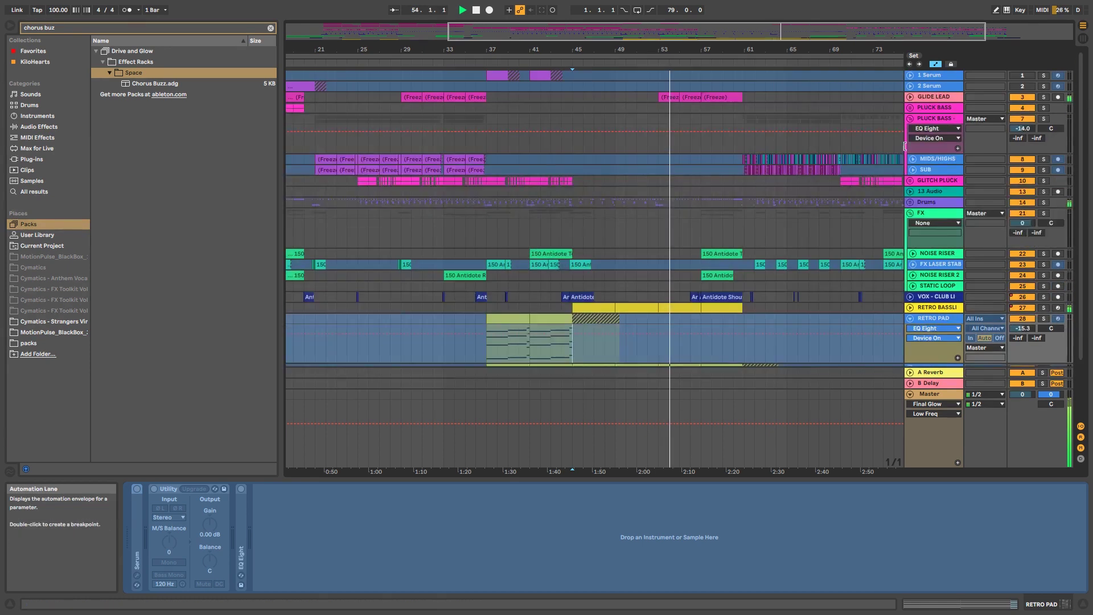
click(909, 117)
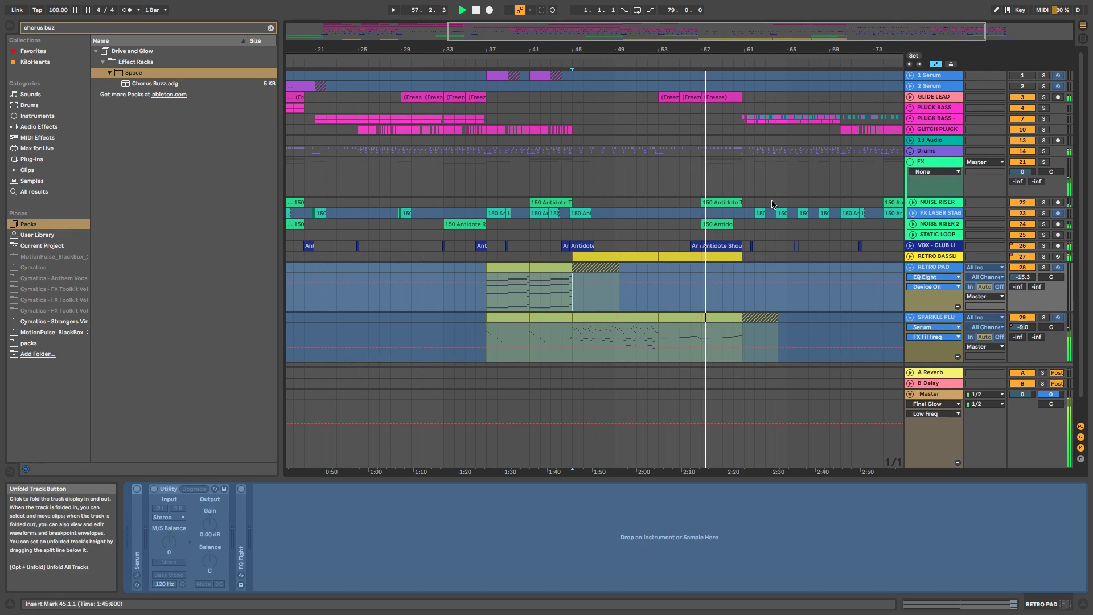
Step: Solo and unfold the club vox track, and play it from bar 56 with its effect chain shown
click(1042, 245)
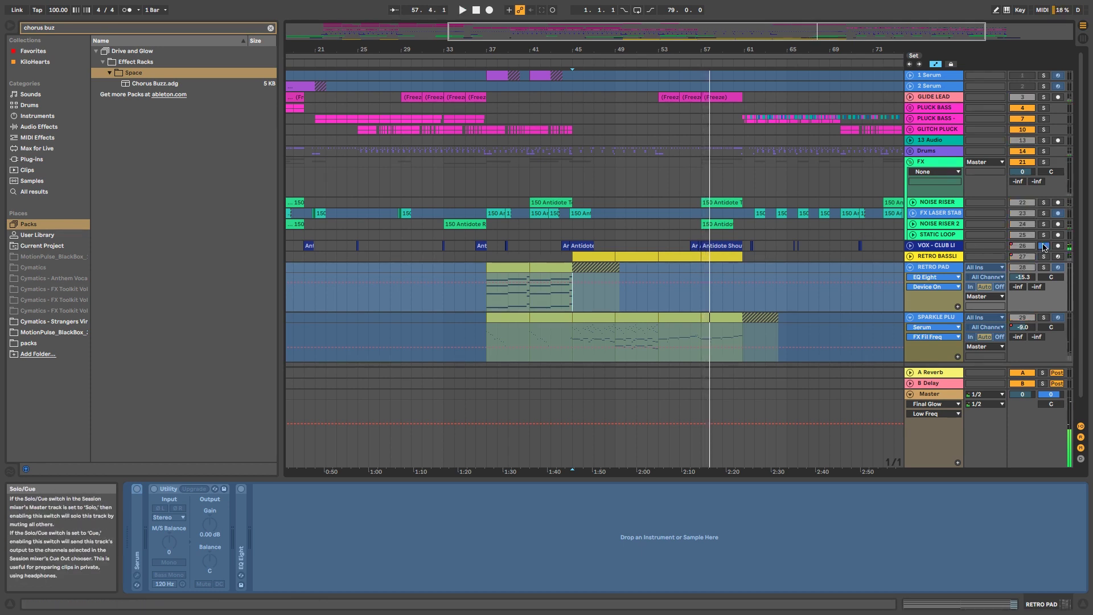
click(909, 245)
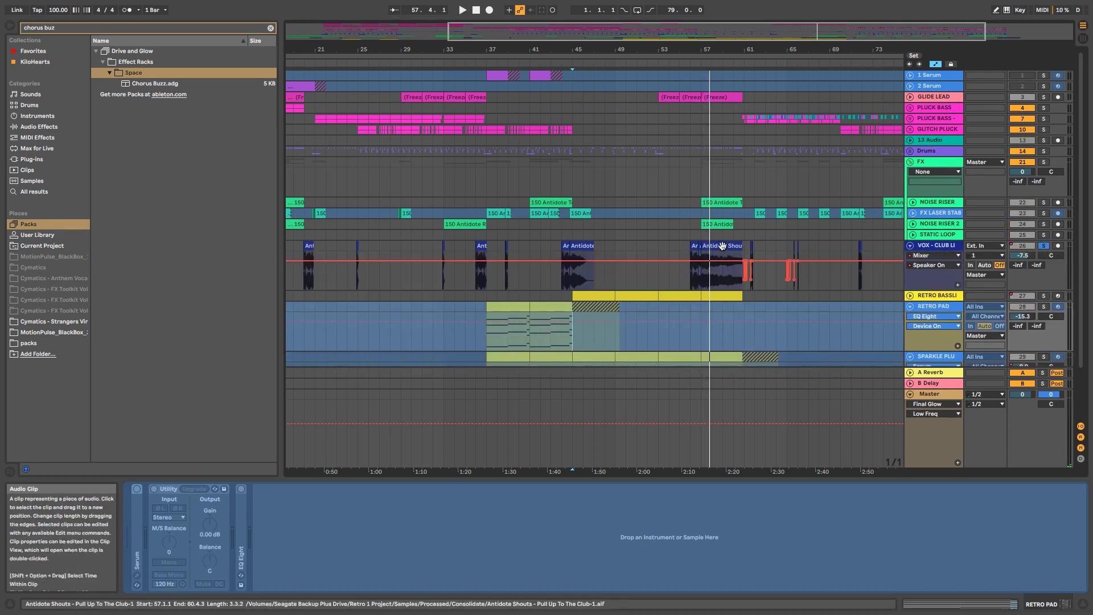
click(690, 254)
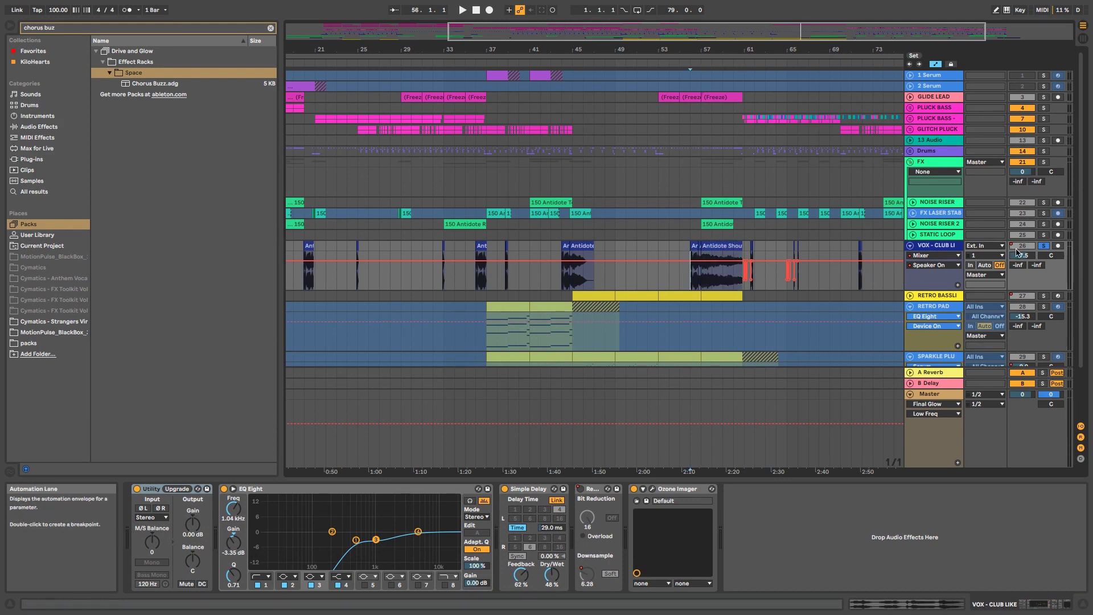
key(space)
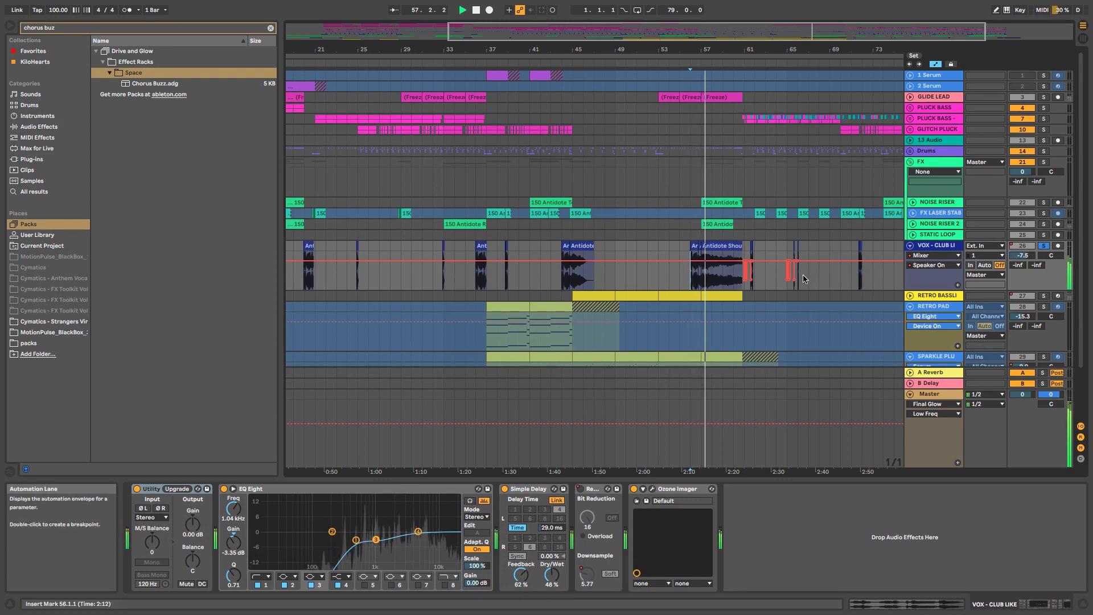
Step: Replay the soloed club vox from bar 56 and briefly view the transposition envelope of the Antidote Shouts clip at bar 57
key(space)
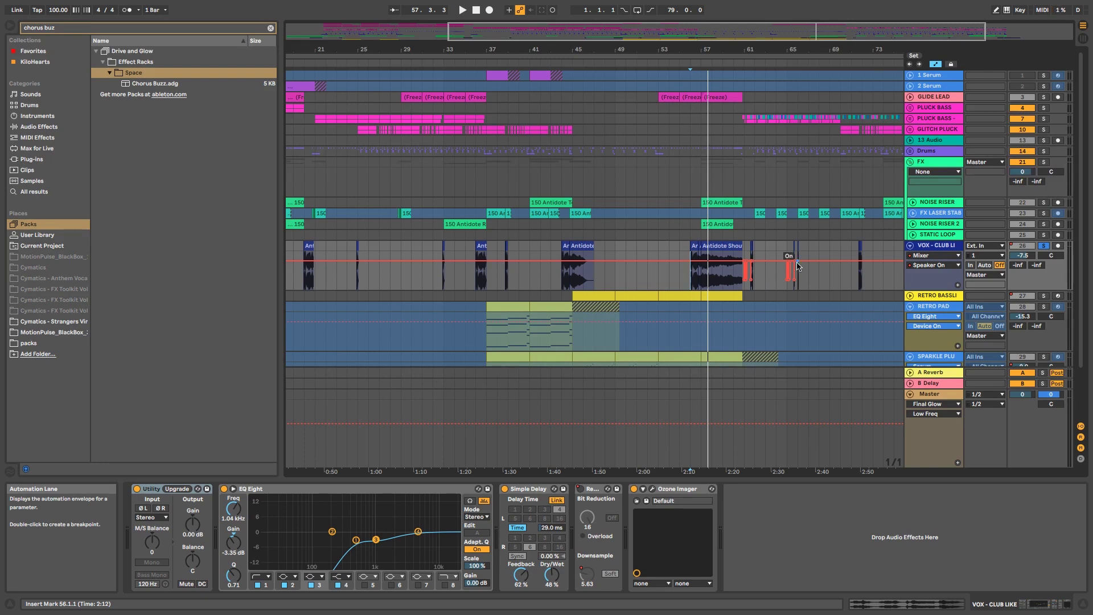
click(695, 246)
key(space)
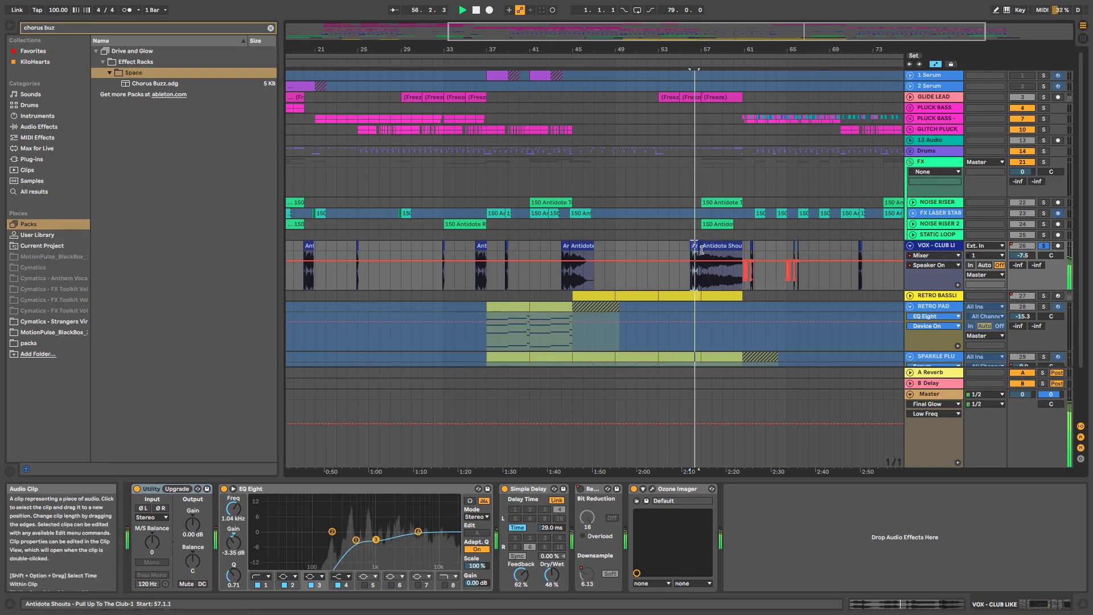
key(space)
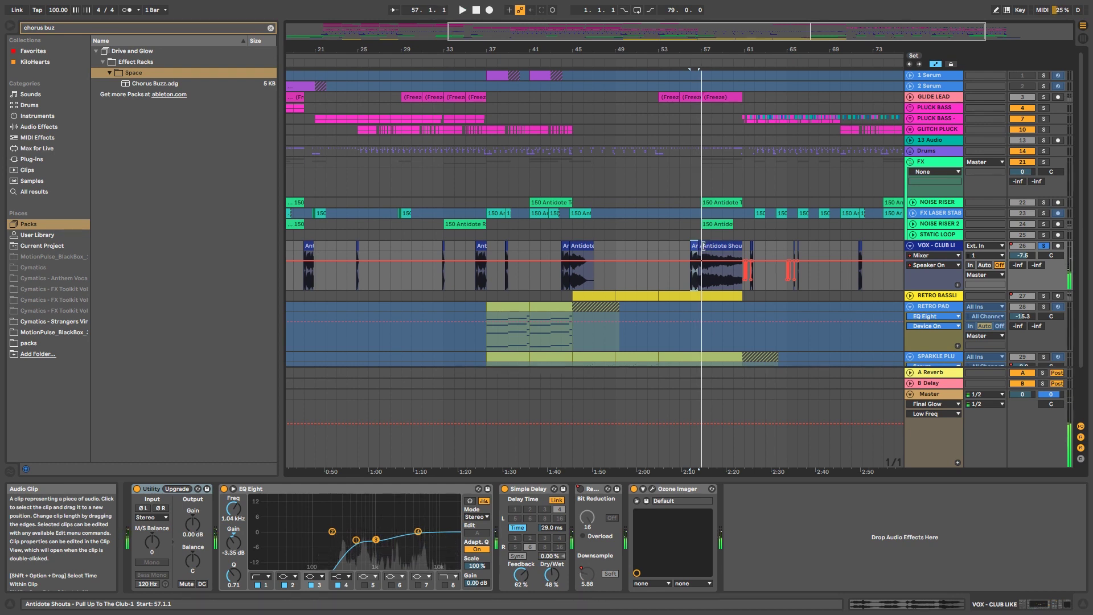
double_click(708, 245)
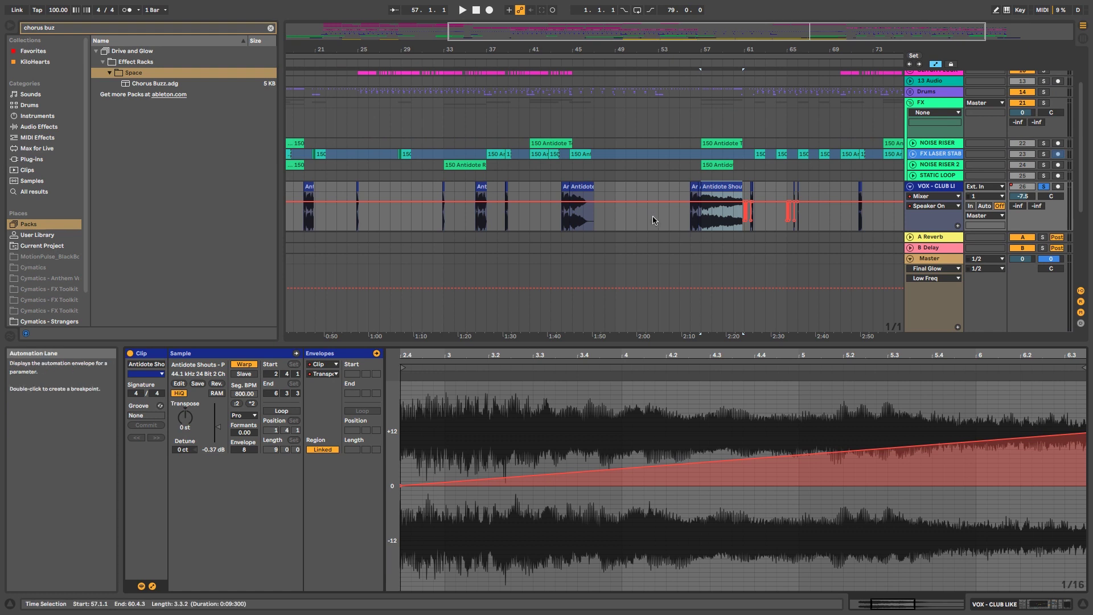
key(shift+Tab)
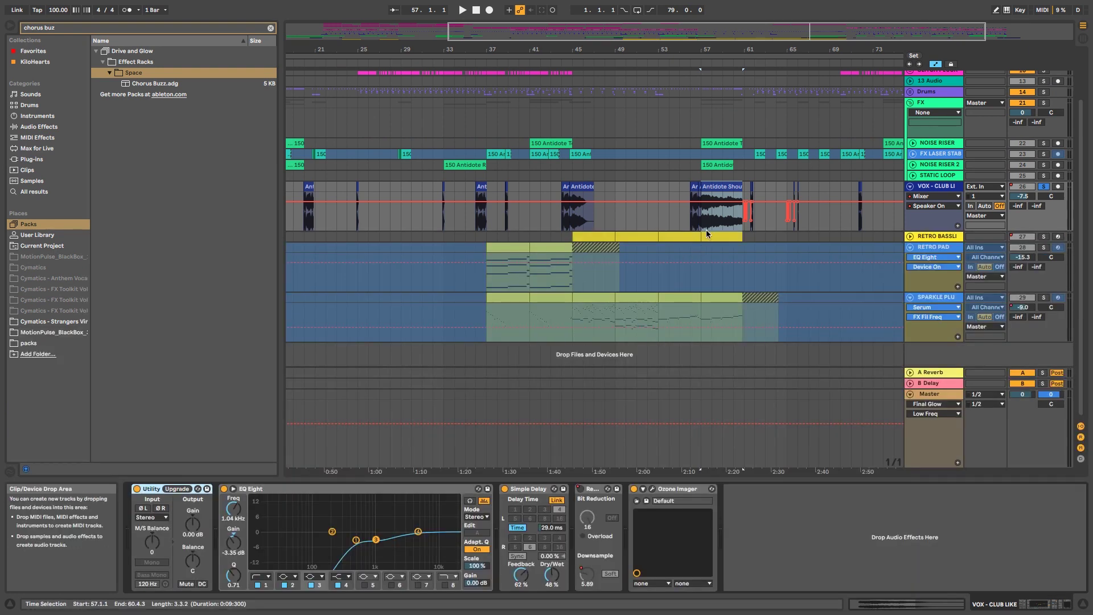
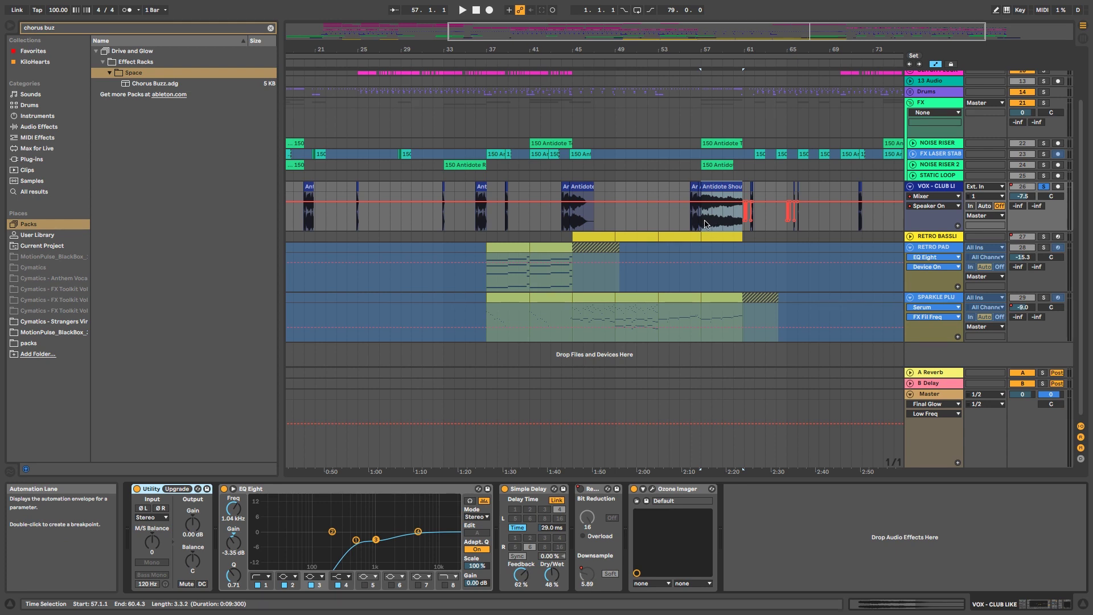
click(709, 228)
scroll(711, 227, up, 3)
scroll(713, 224, down, 3)
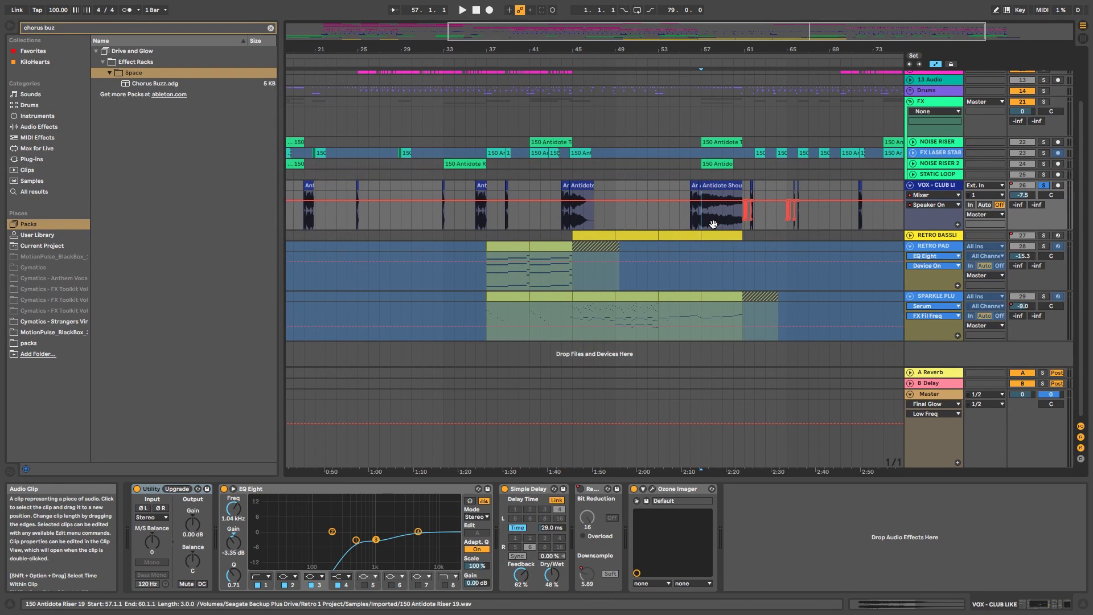
scroll(713, 224, up, 2)
scroll(712, 224, down, 2)
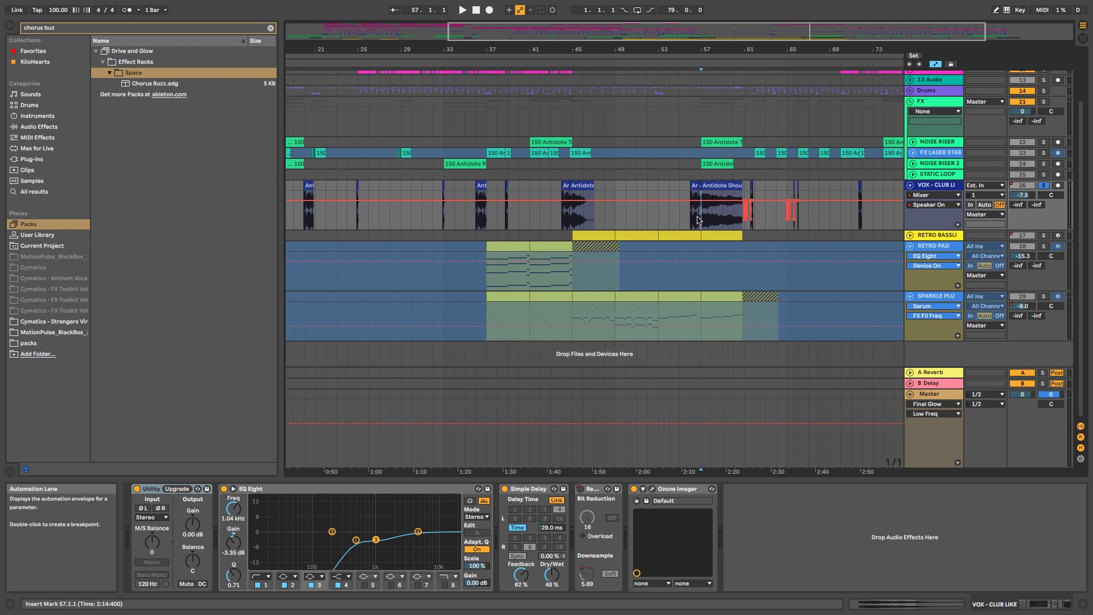
click(689, 277)
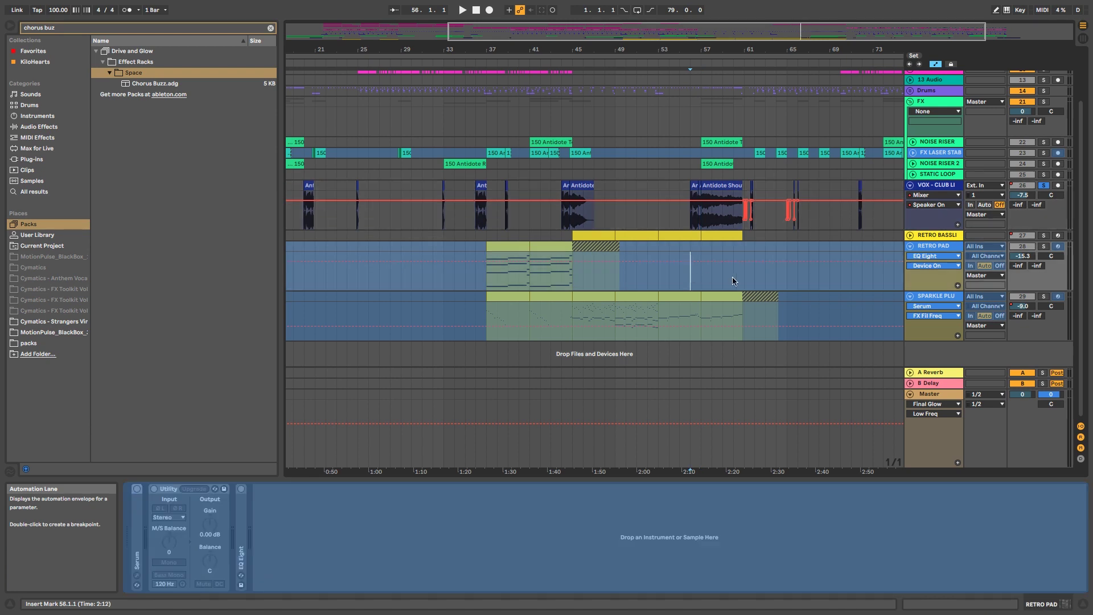
click(682, 276)
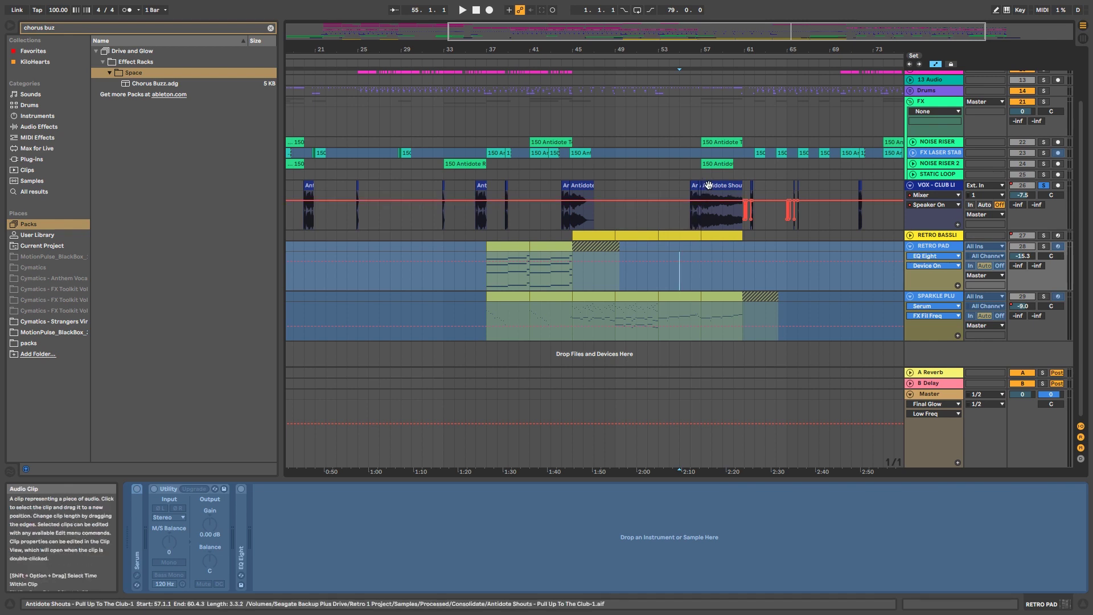
Step: Play the soloed club vox from bar 56 into the long Antidote Shouts clip and select that clip
click(704, 217)
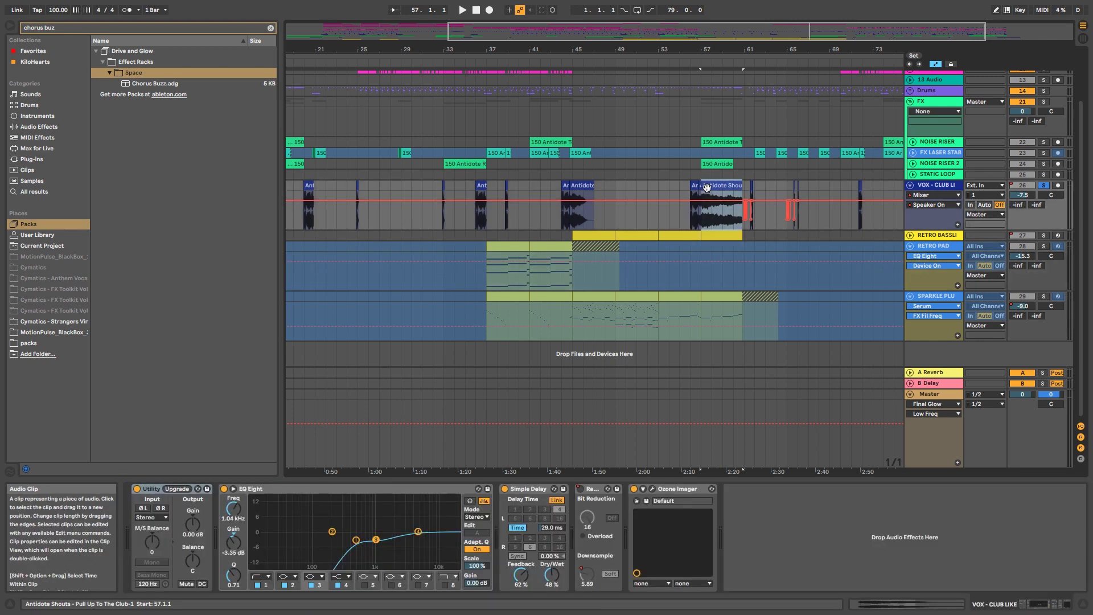
click(693, 214)
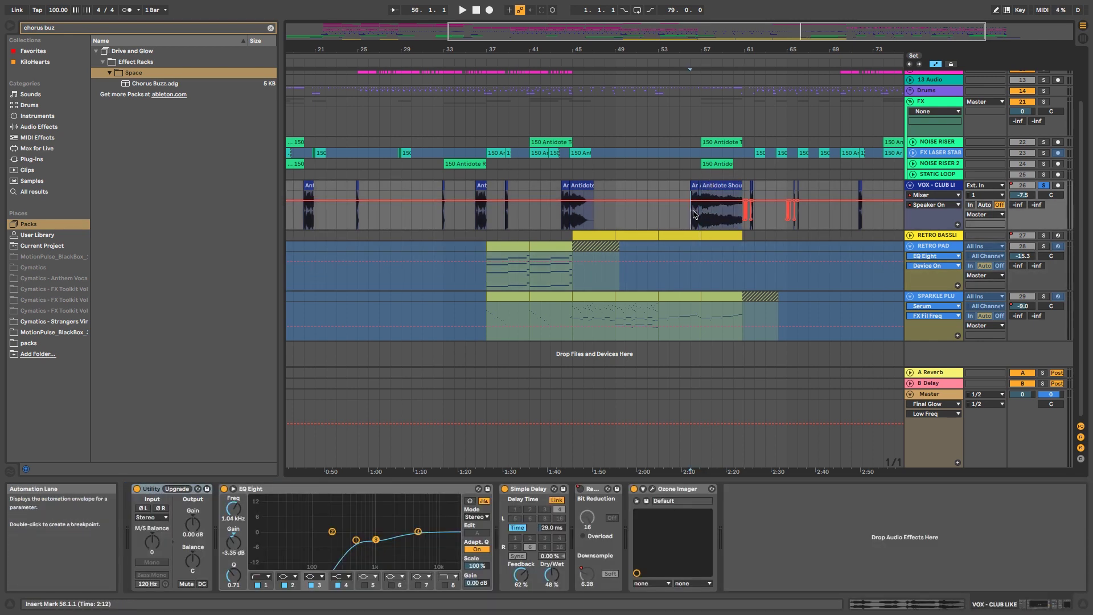
key(space)
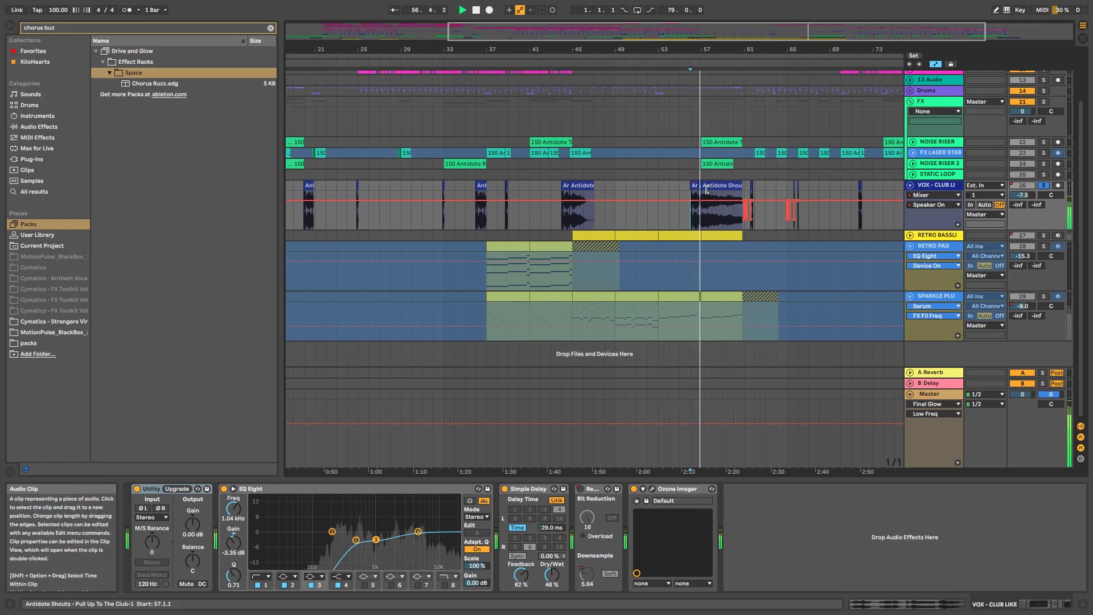
click(706, 188)
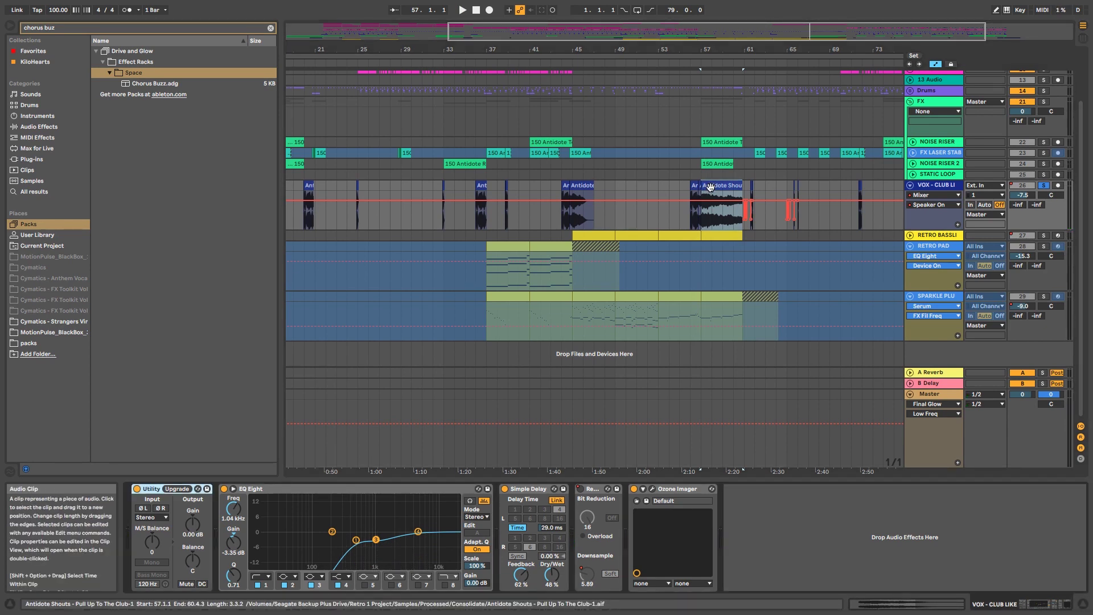
Step: Open the Antidote Shouts clip at bar 57 and examine its whole Transposition envelope over the sample waveform
double_click(719, 186)
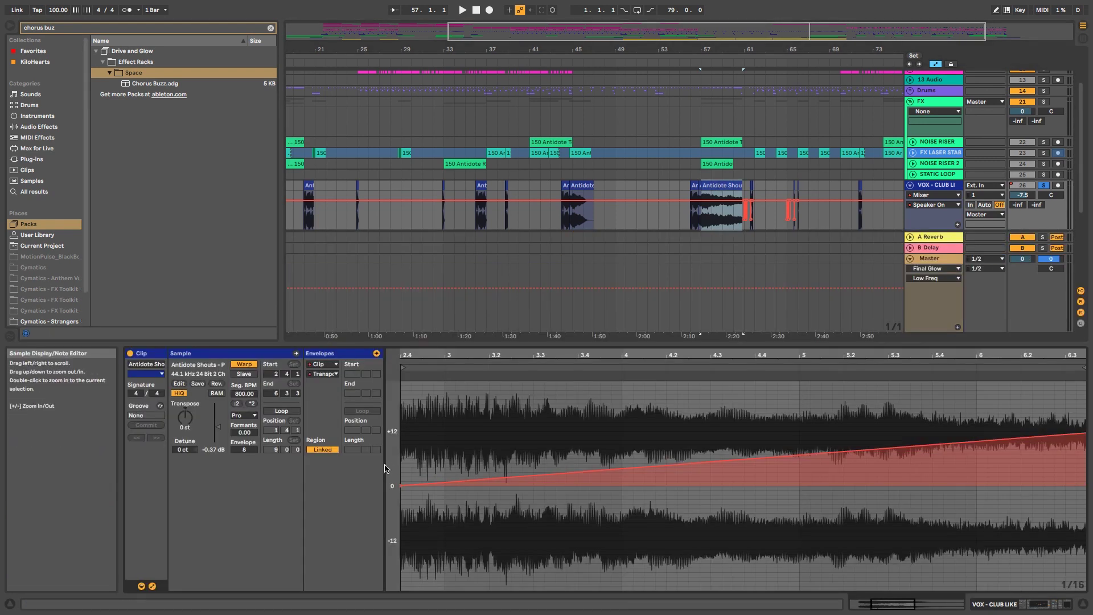
click(243, 355)
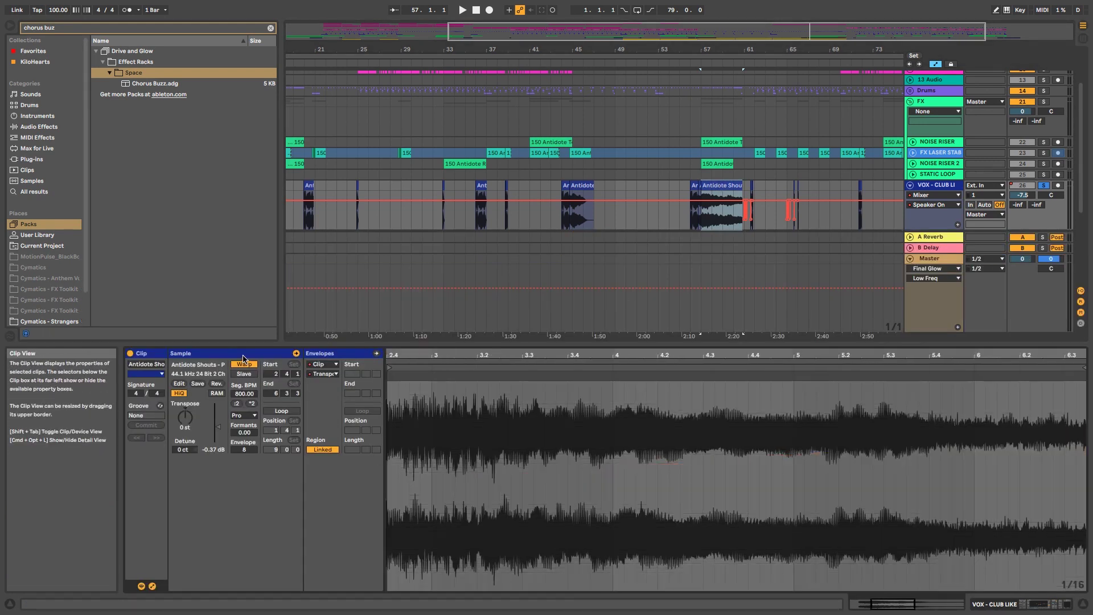
click(336, 354)
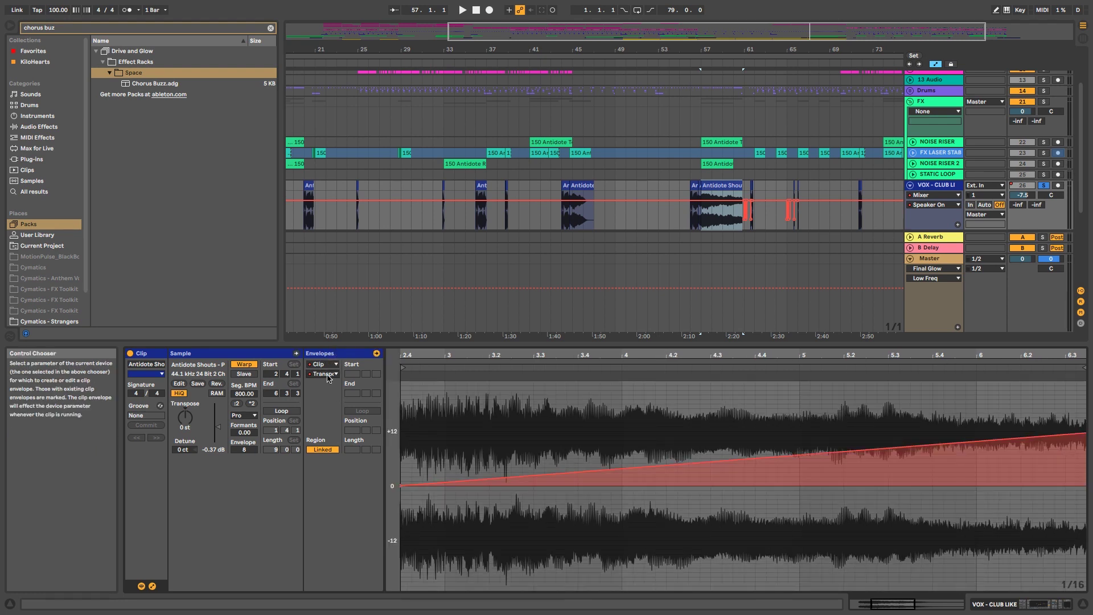
click(324, 374)
click(424, 436)
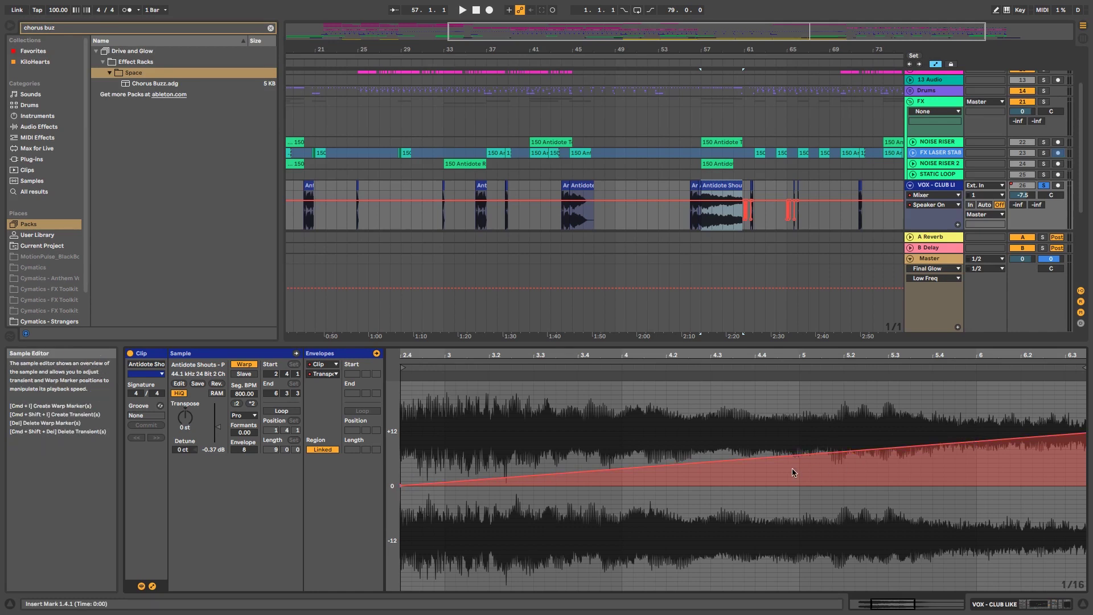
key(minus)
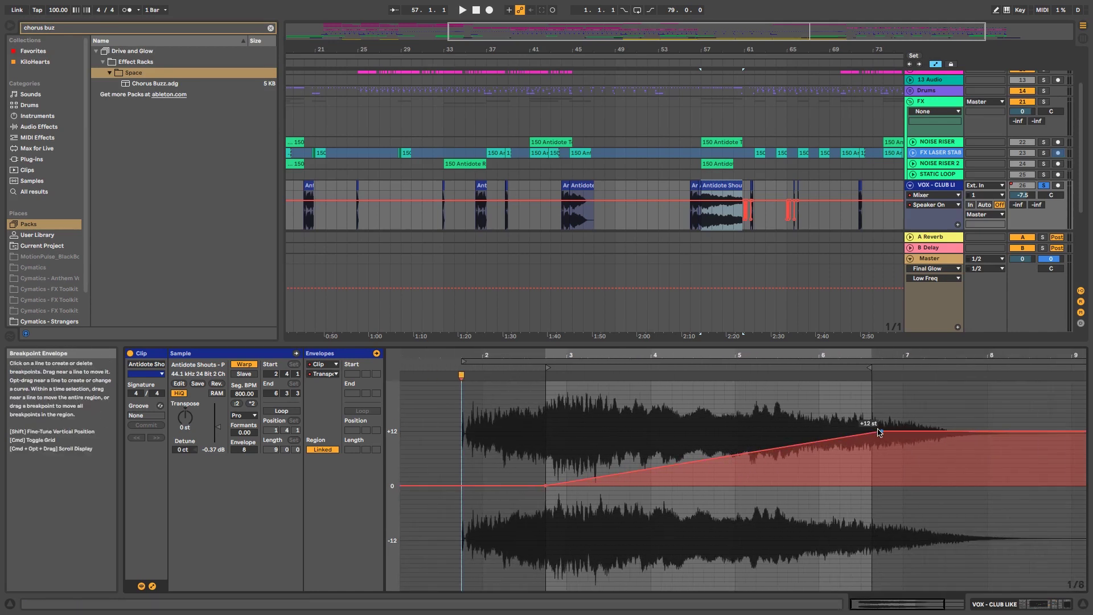
Step: Play the pitch-rising shout from bar 57 with the club vox effect chain shown
click(701, 224)
key(space)
key(shift+Tab)
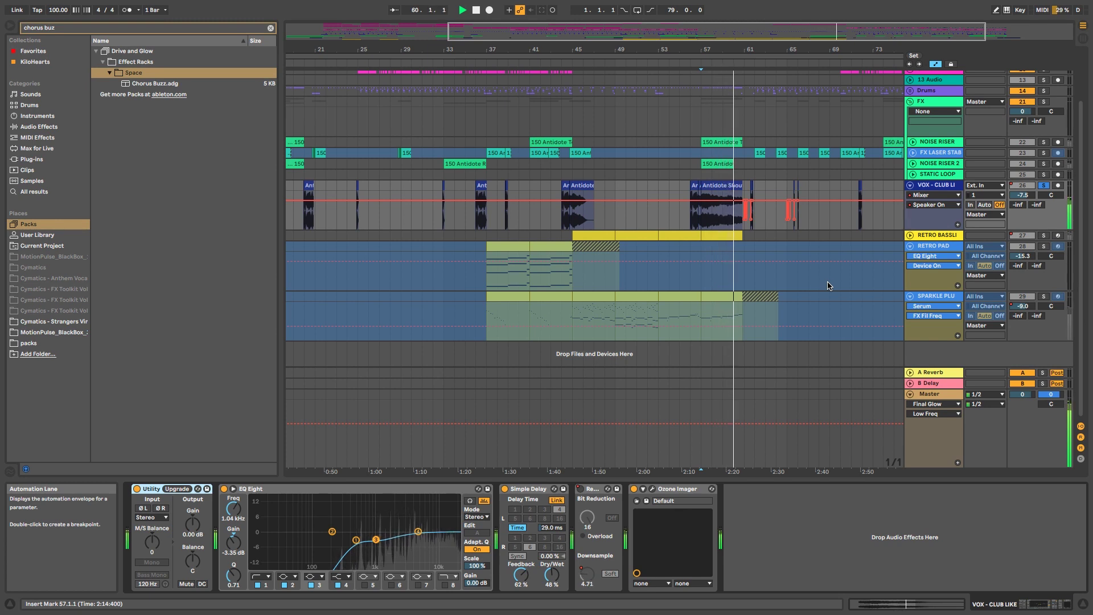
key(space)
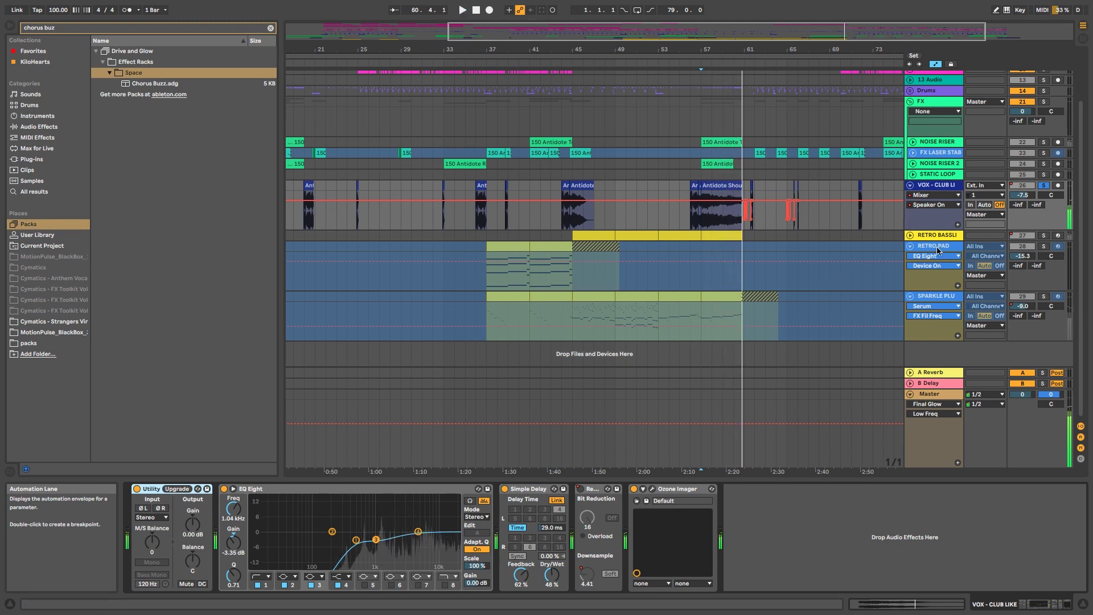
Step: Turn off the club vox solo and play the full arrangement from bar 57
click(1044, 185)
click(704, 222)
key(space)
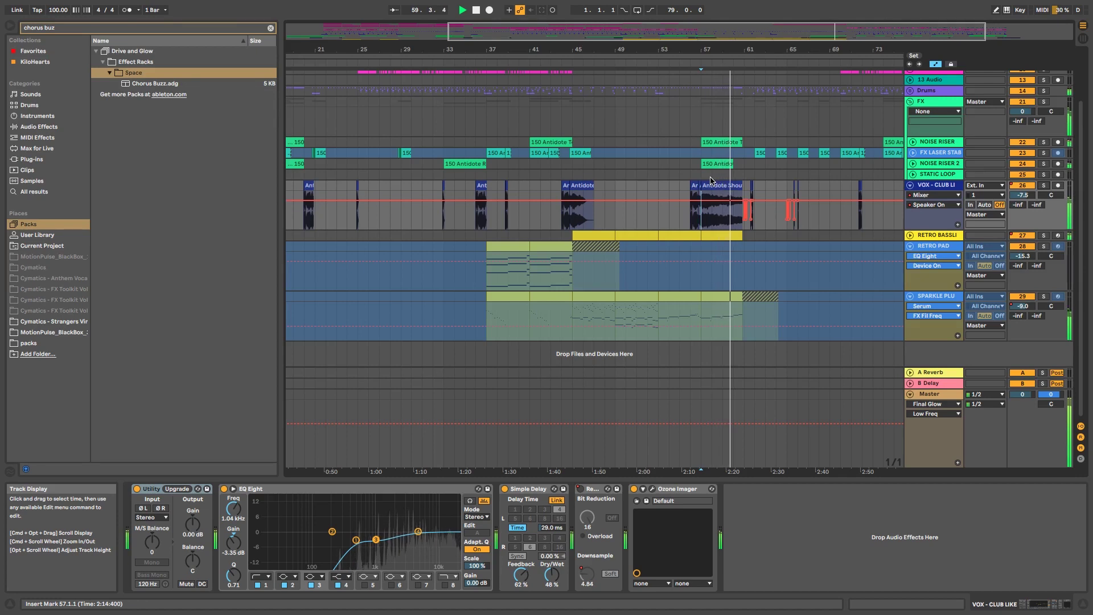
key(space)
Step: Unfold the second Pluck Bass group and its Mids/Highs track around bar 61, and clear the browser search
click(744, 176)
scroll(746, 188, up, 2)
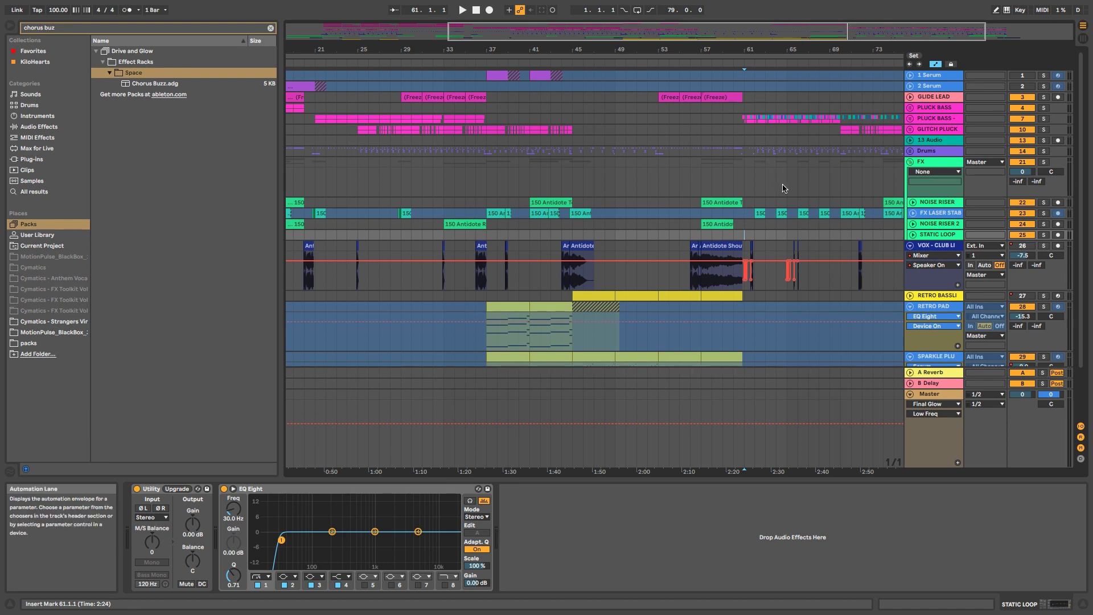
click(909, 118)
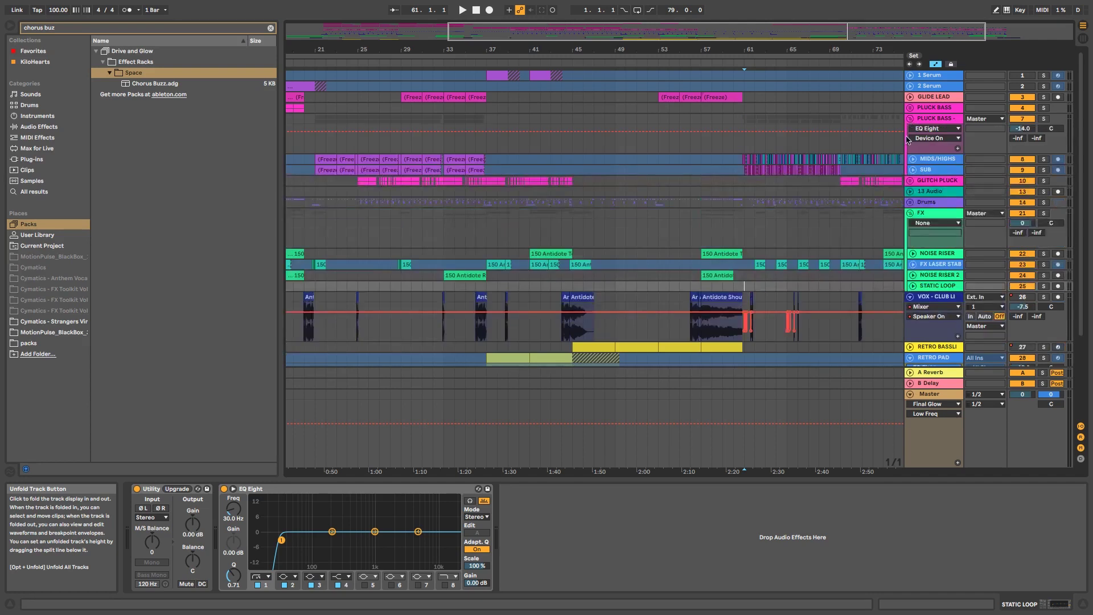
drag(794, 49, 794, 91)
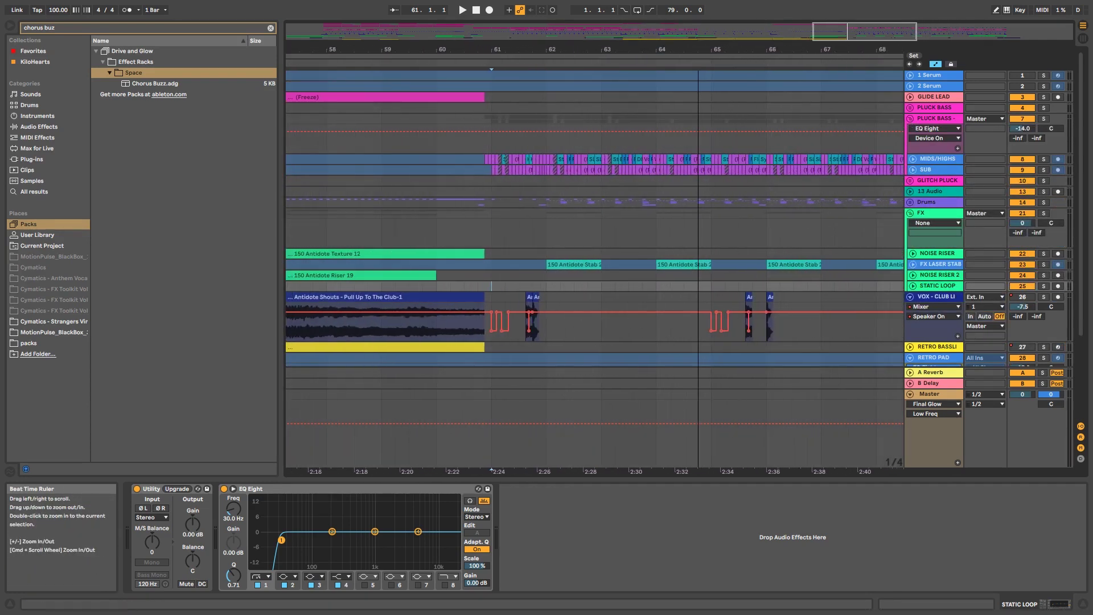
click(912, 160)
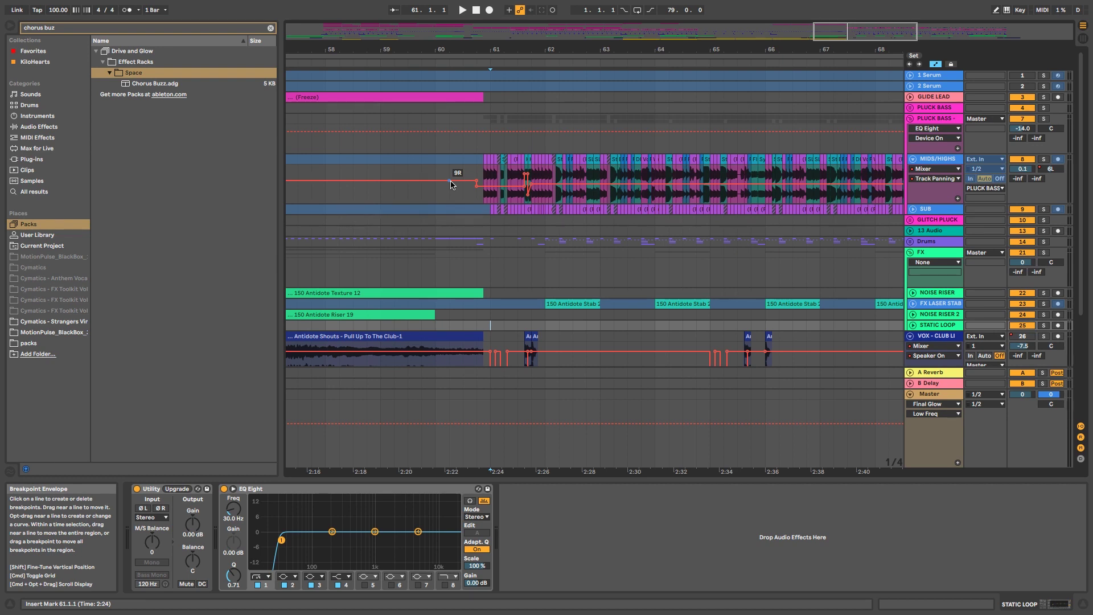
key(Escape)
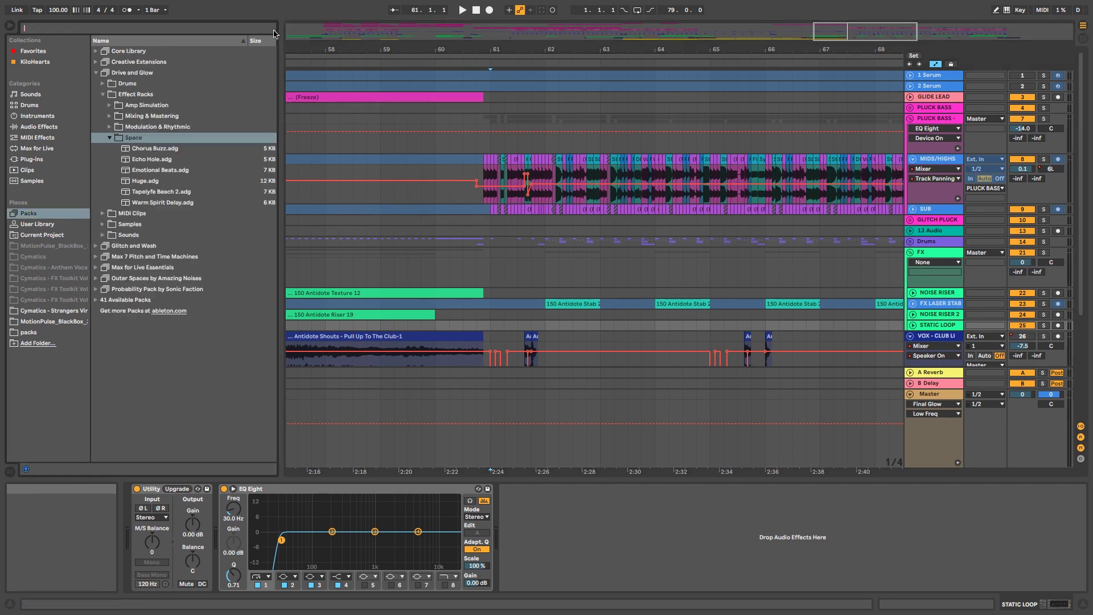
click(477, 193)
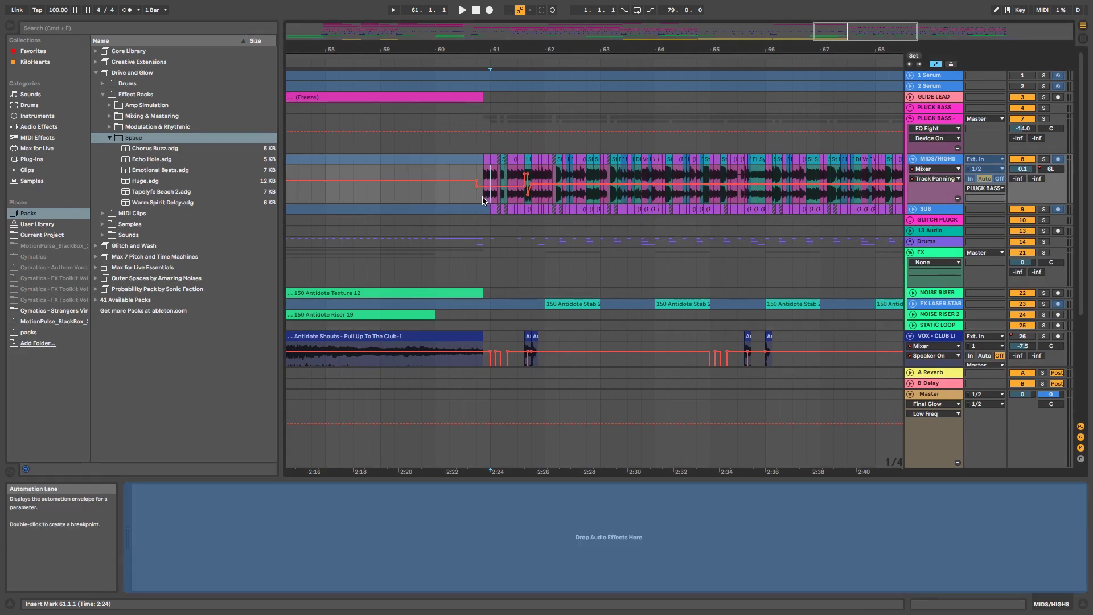
Step: View the whole arrangement and select the first frozen Mids/Highs clip at bar 21 for comparison with the second drop
drag(495, 58, 480, 173)
drag(427, 48, 436, 176)
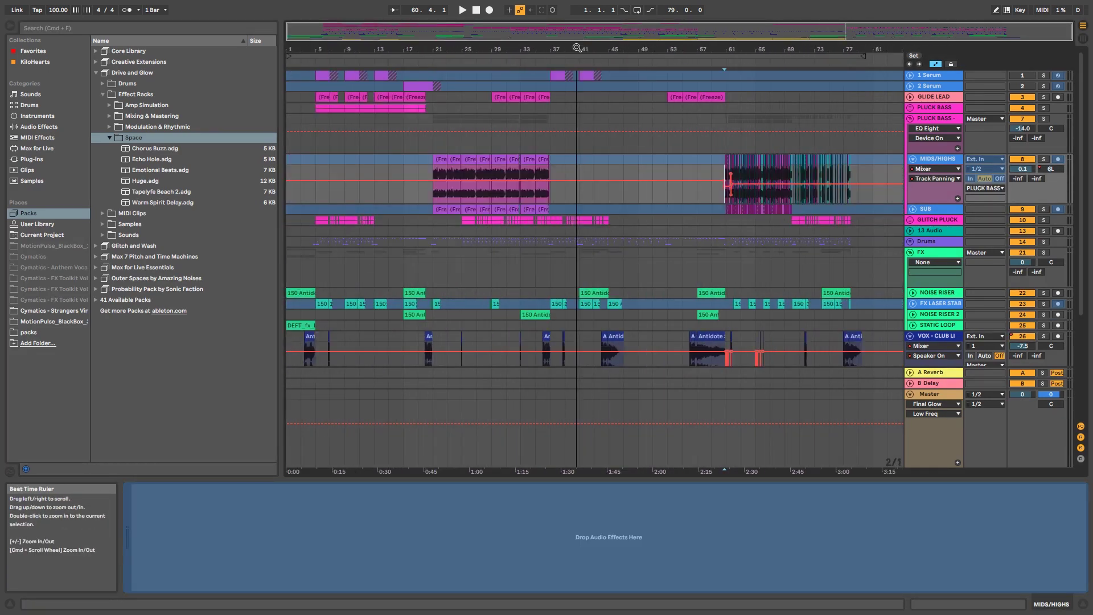
click(440, 158)
key(shift+Tab)
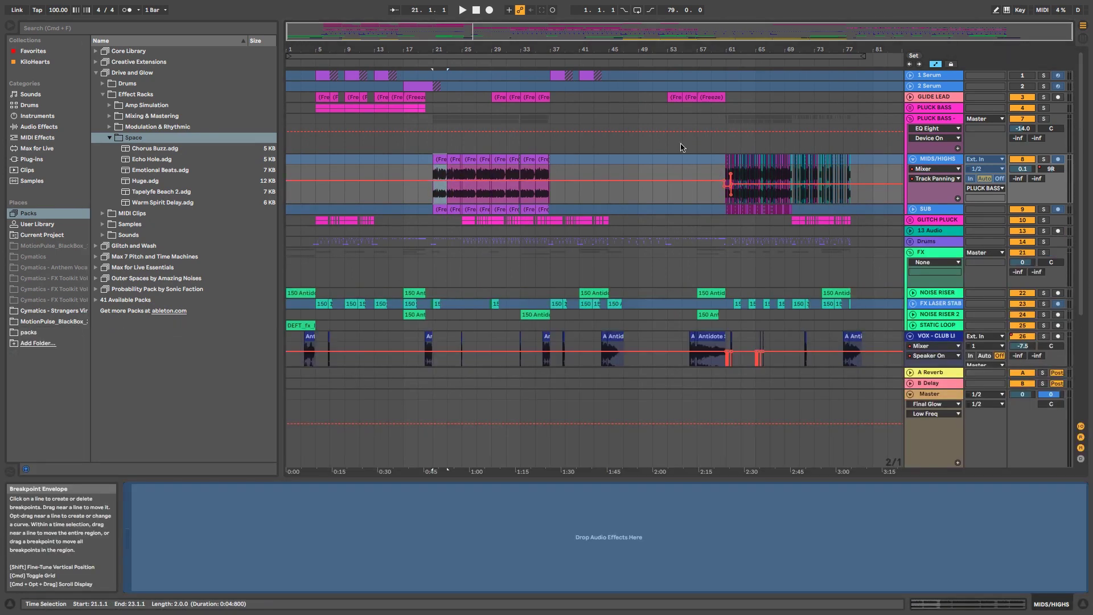
Step: Solo the second Pluck Bass group and play its drop from 60.4.3, just before bar 61
drag(753, 49, 482, 220)
click(424, 182)
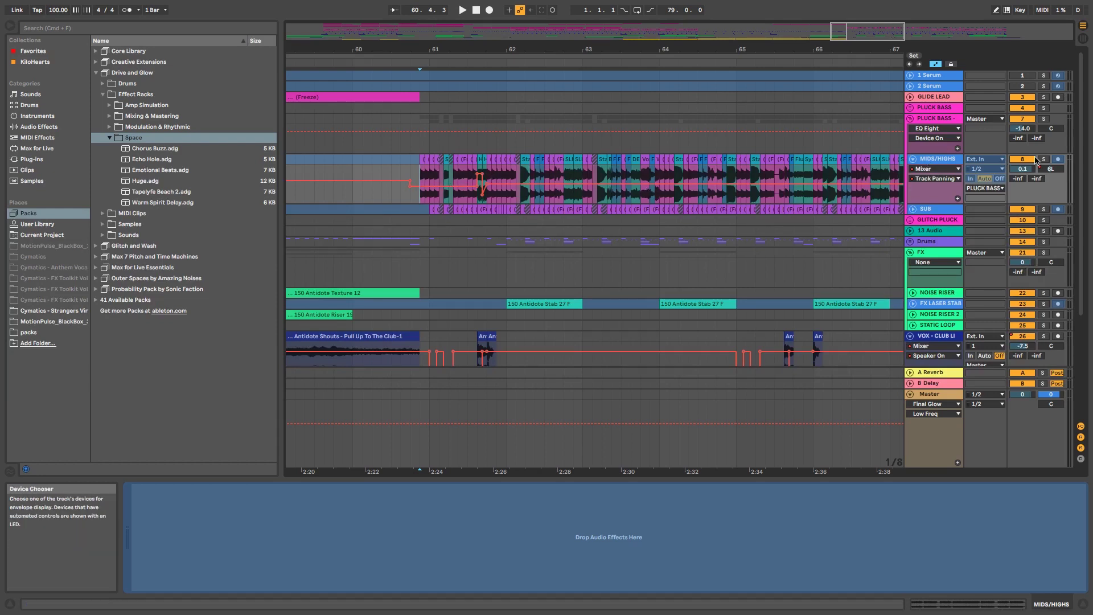
click(1045, 118)
key(space)
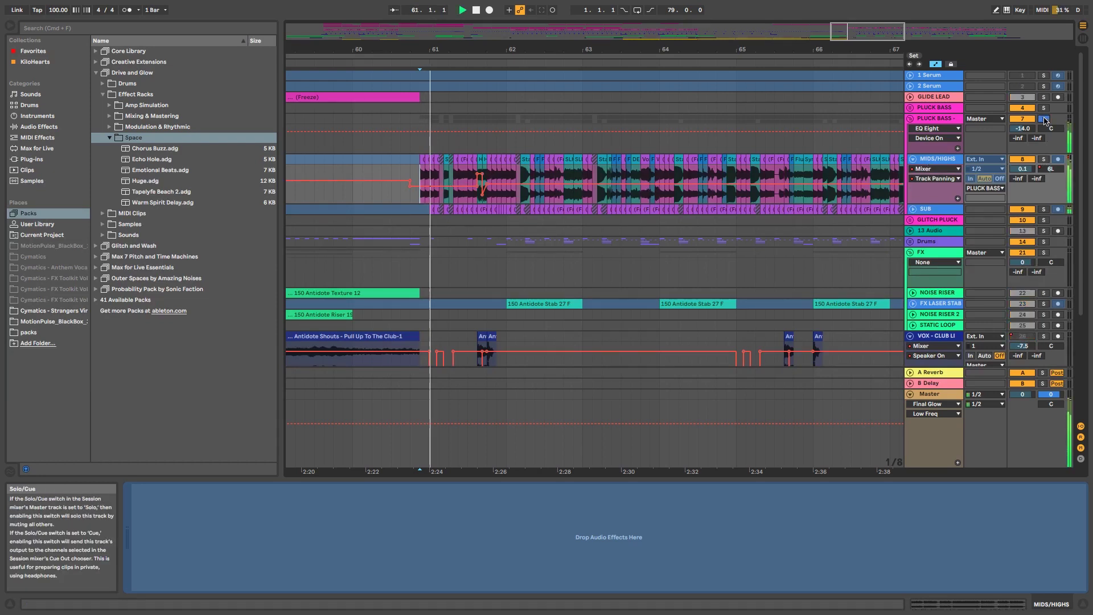
key(space)
key(space)
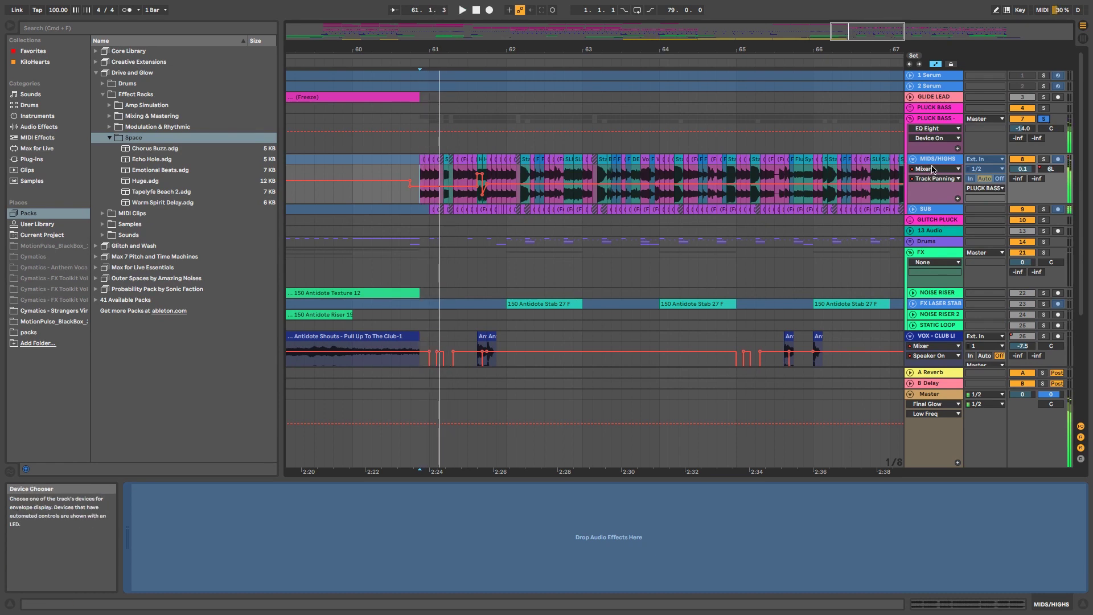
Step: Play the soloed bass from within bar 61, and turn off the group's solo with the insert marker back at 60.4.3
click(454, 176)
click(454, 177)
key(space)
click(1043, 118)
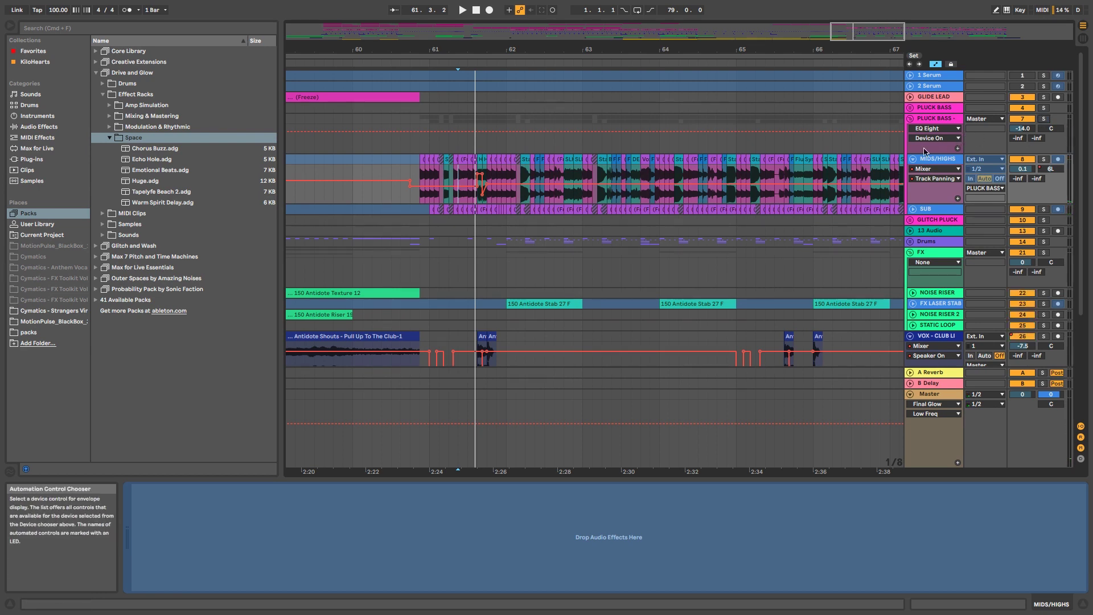
click(421, 171)
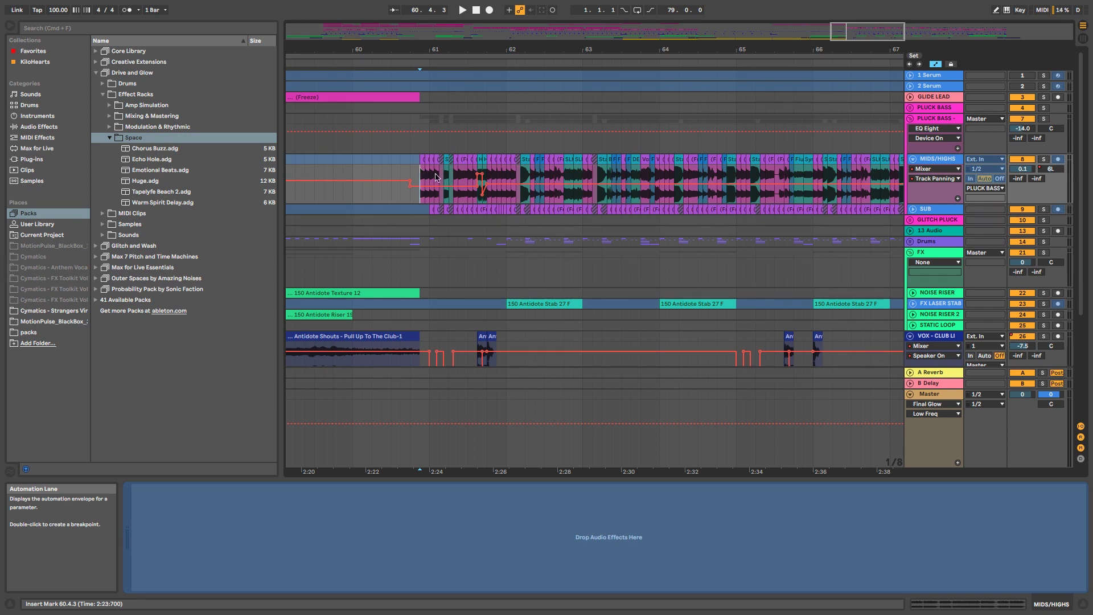
Step: Open the Stabs folder under the One Shots samples of the Chop and Swing pack
click(95, 73)
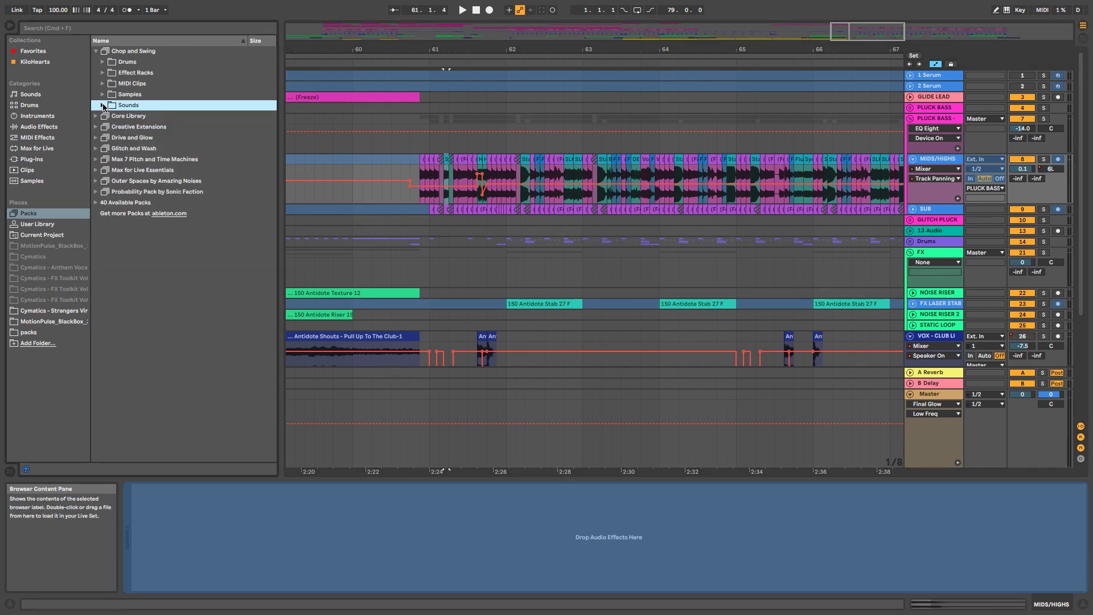
click(102, 94)
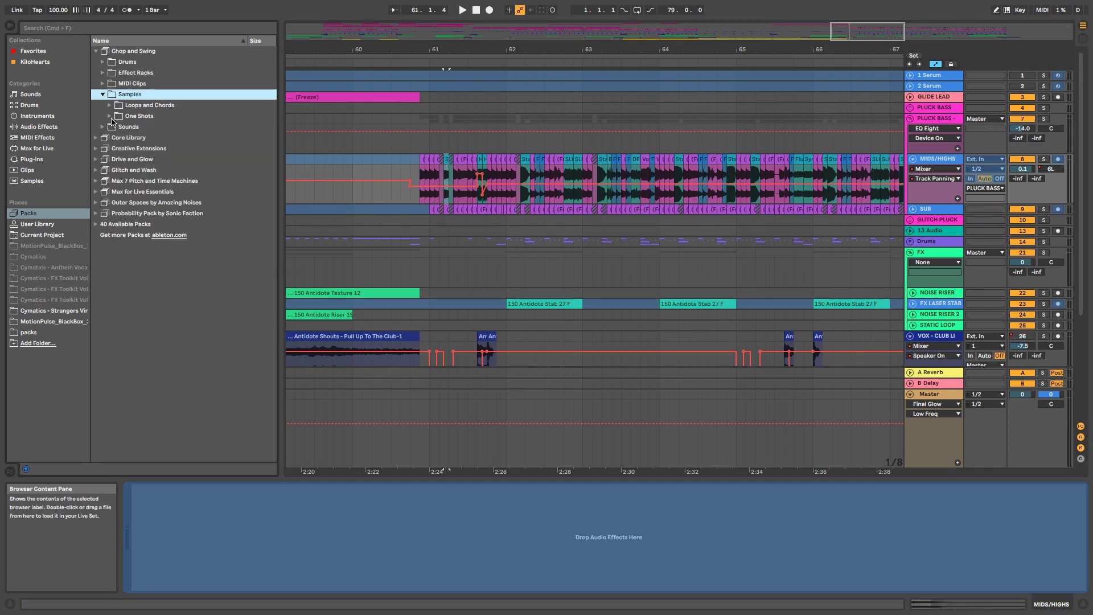
click(110, 116)
click(146, 150)
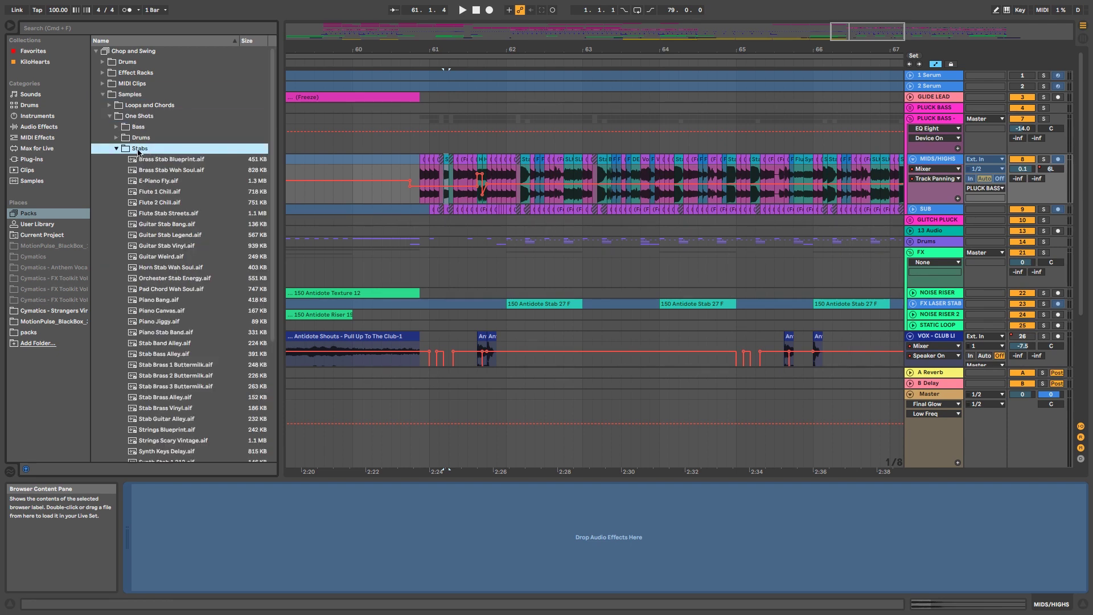
scroll(149, 178, down, 4)
scroll(153, 177, up, 1)
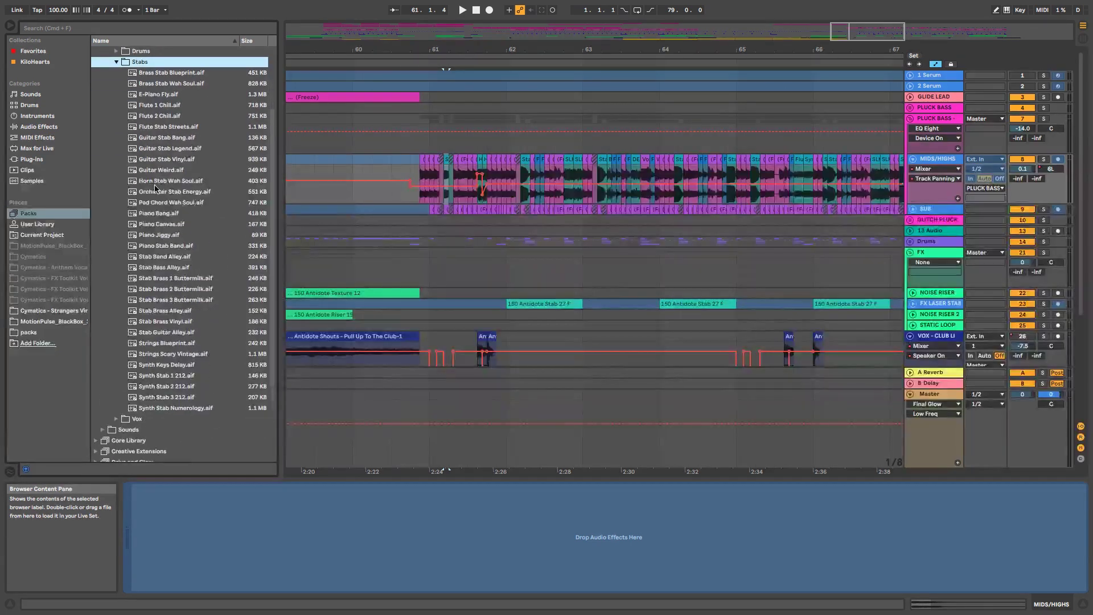
Step: Audition the stab samples one after another from Piano Bang.aif down to Synth Keys Delay.aif
click(166, 214)
key(Down)
key(Down)
key(Down)
key(Down)
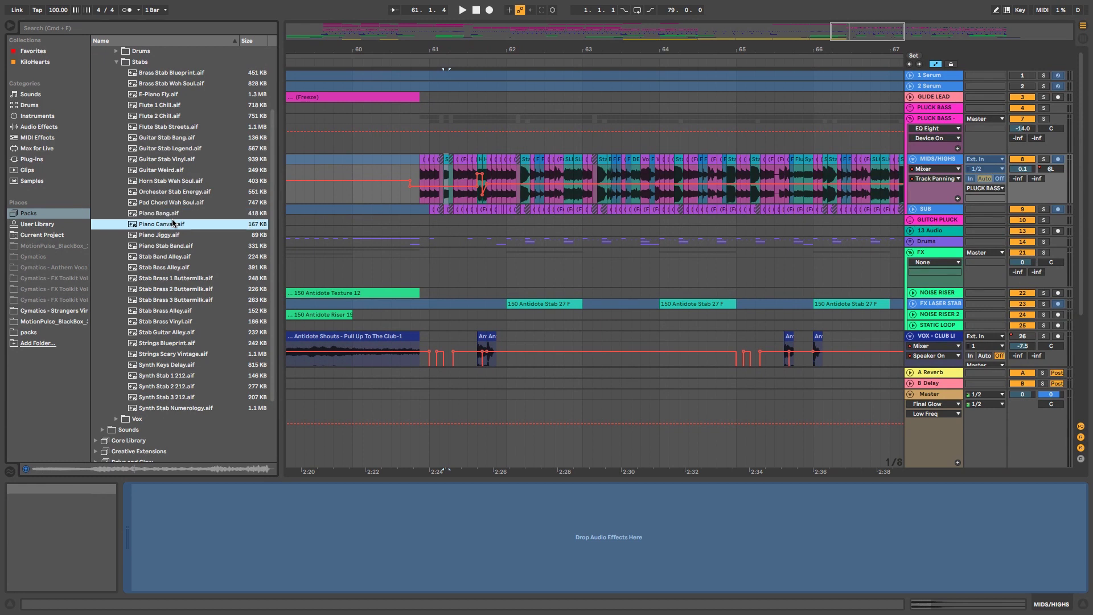
key(Down)
key(Down)
key(Down)
key(Down)
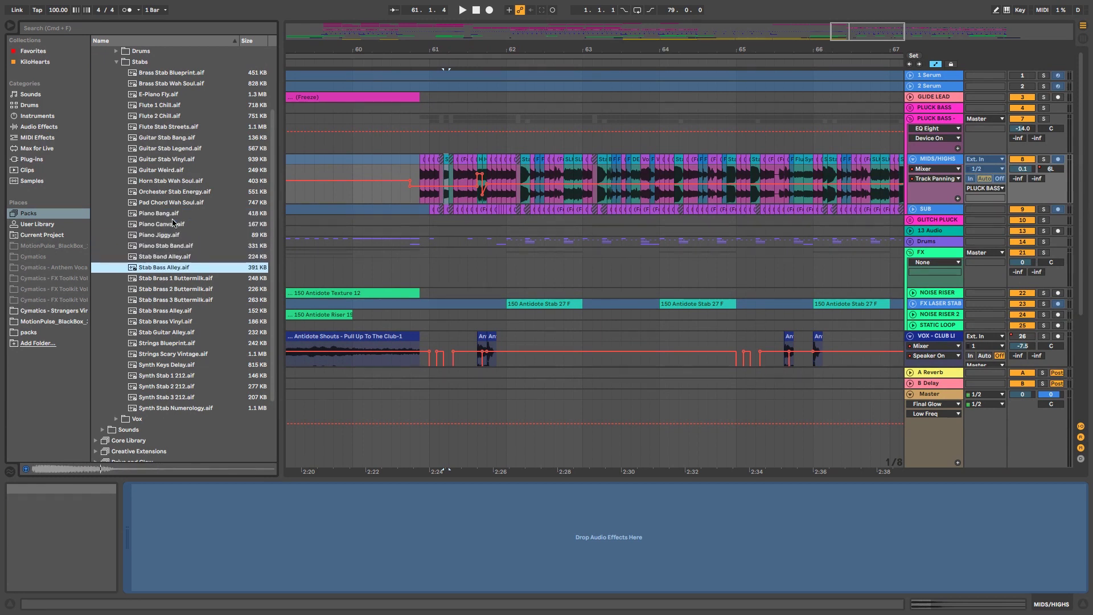
key(Down)
key(Down)
key(Down)
key(Down)
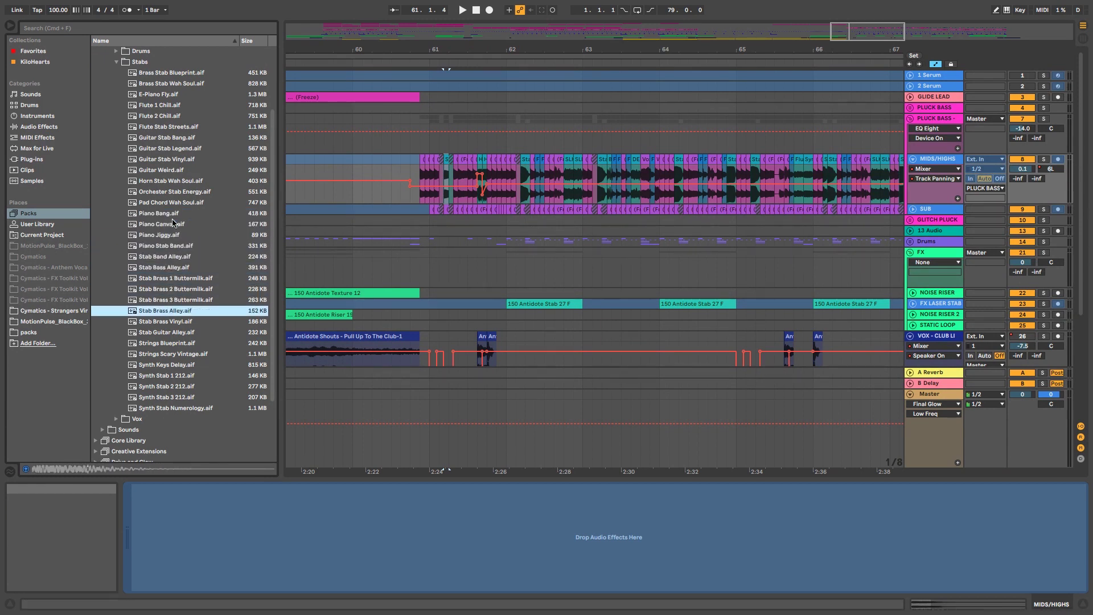
key(Down)
key(Down)
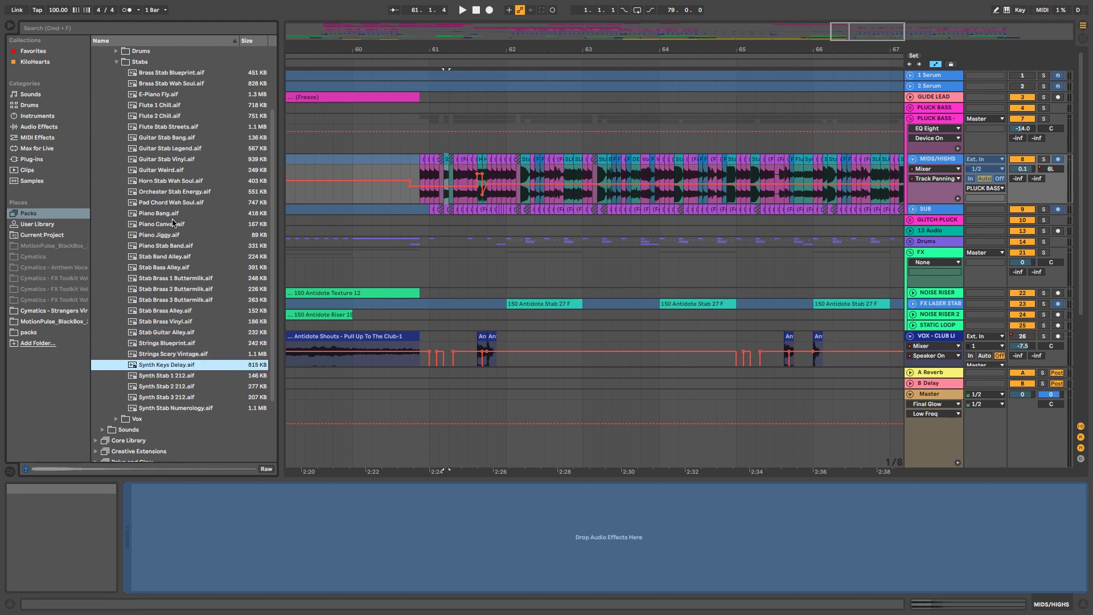
Step: Fold away the Stabs and Samples folders and the Chop and Swing pack
click(115, 62)
click(103, 94)
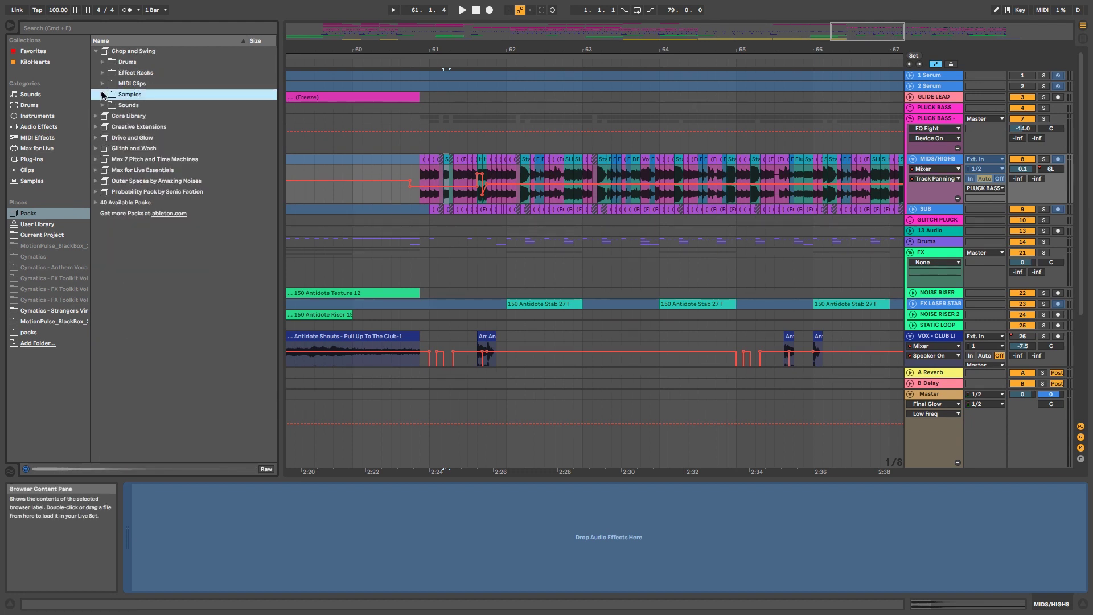
click(96, 52)
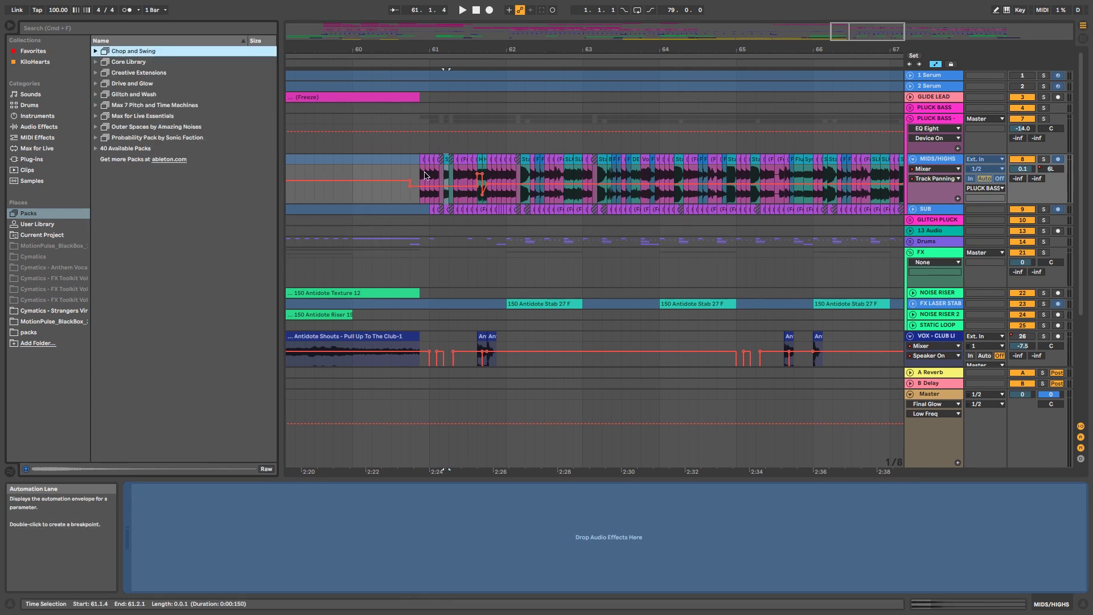
Step: Put the insert marker at 60.4.3, solo the second Pluck Bass group and play its second drop
click(419, 171)
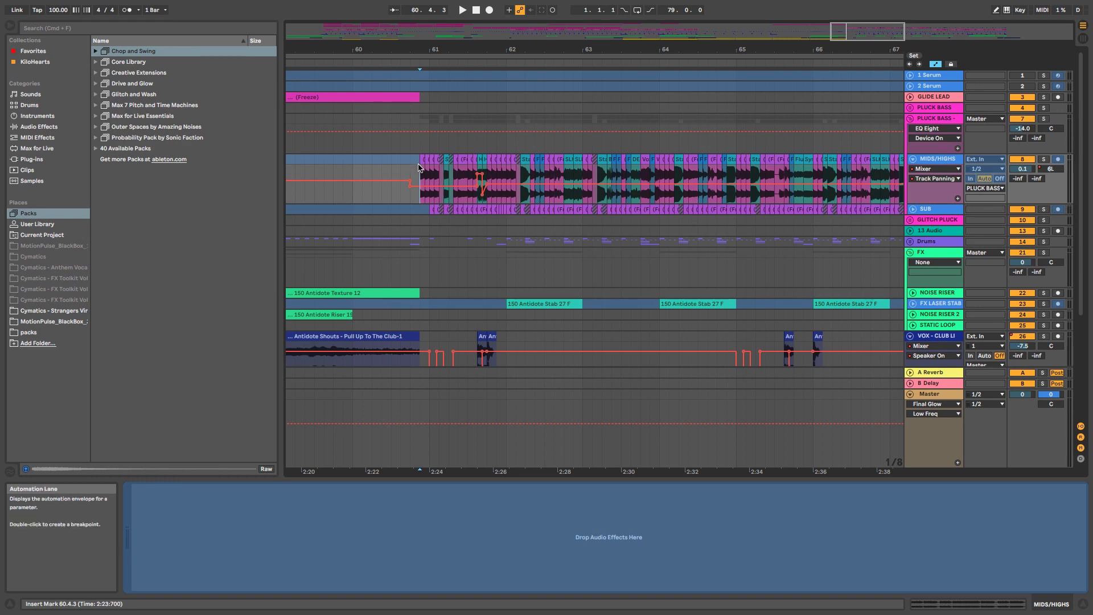
key(space)
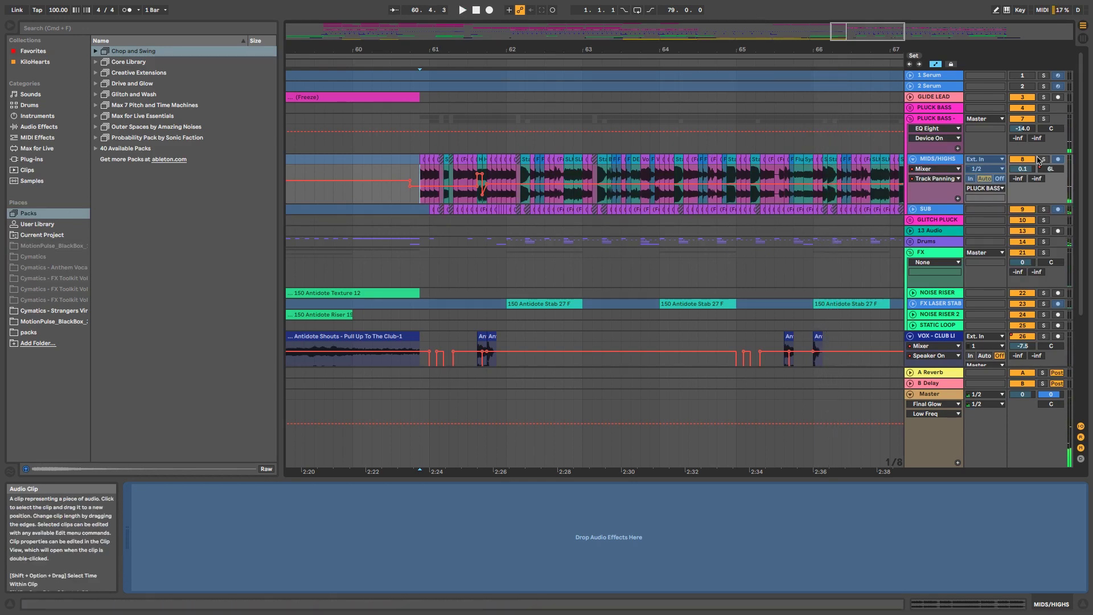
click(1043, 119)
key(space)
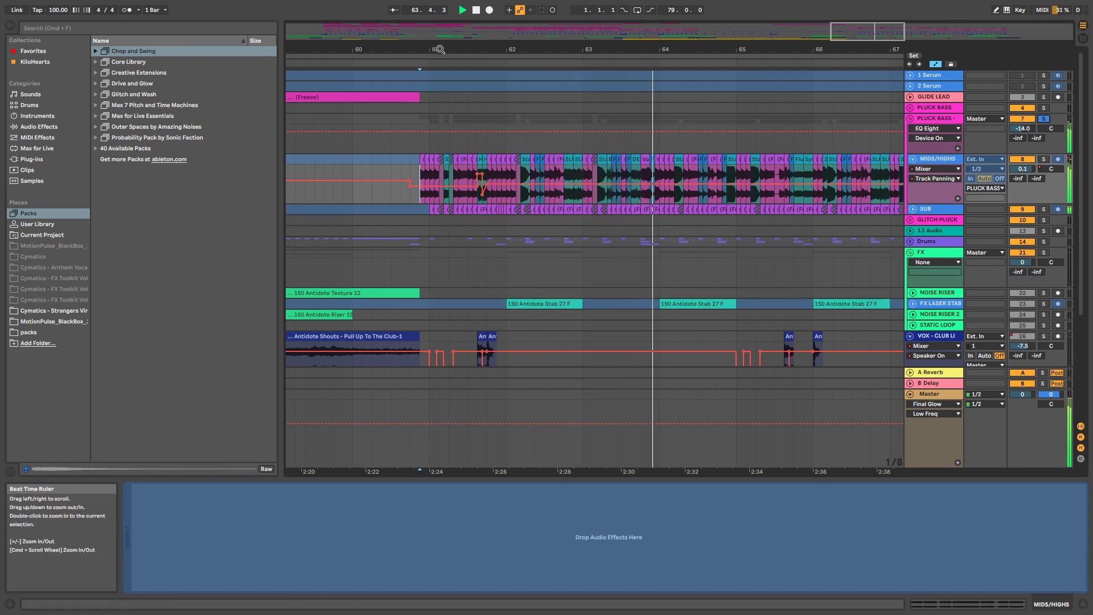
key(space)
Step: Play the soloed Mids/Highs clips from the horn stabs at 61.3.3 and from the blue clips at 62.2.3
drag(440, 49, 467, 180)
click(462, 172)
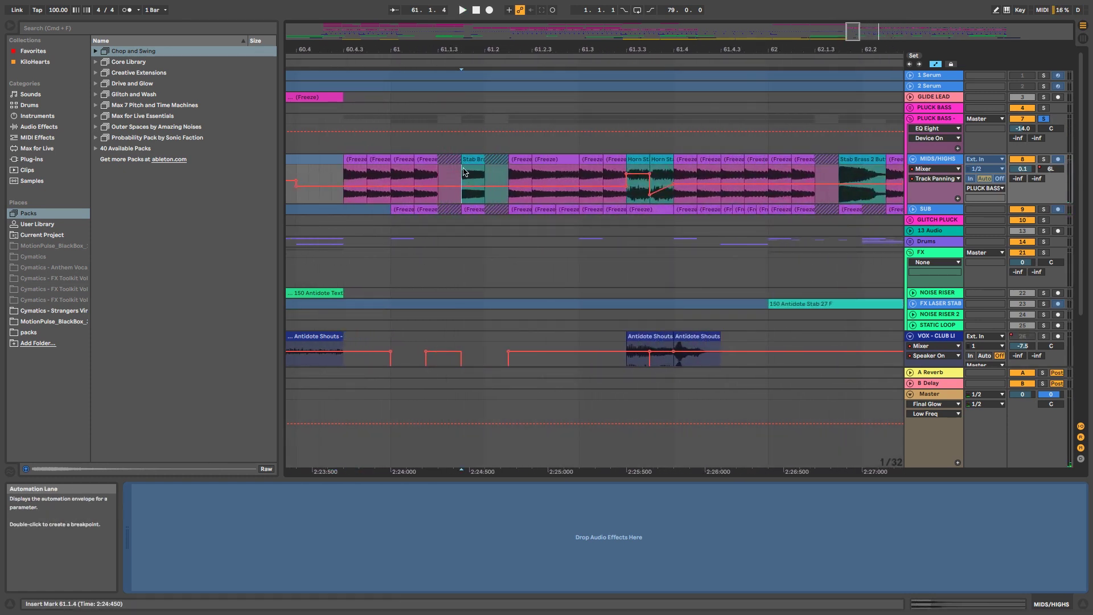
key(minus)
click(457, 200)
key(space)
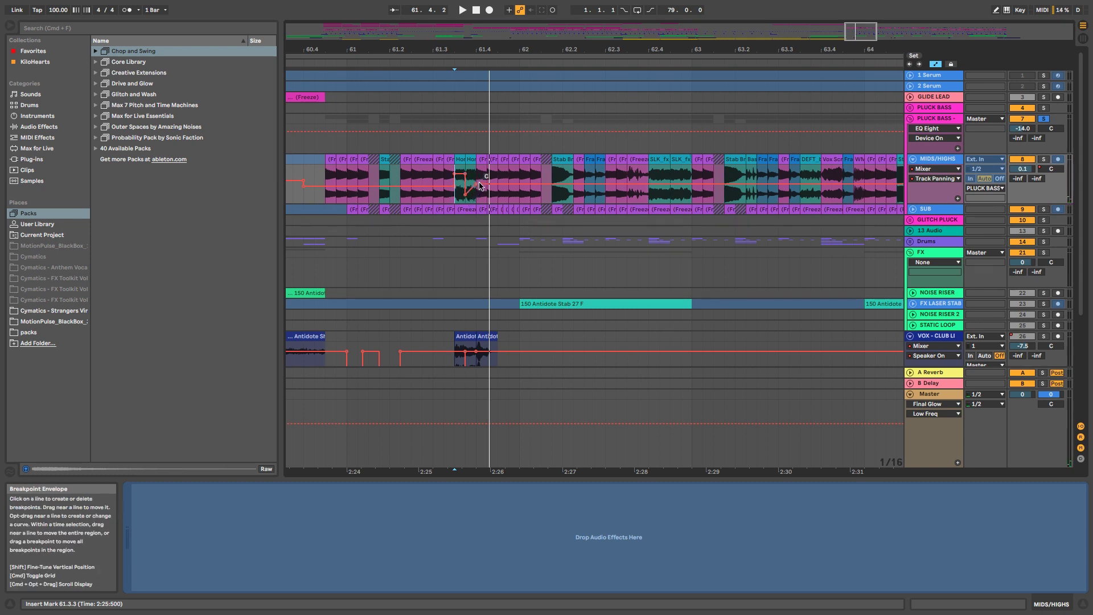
key(space)
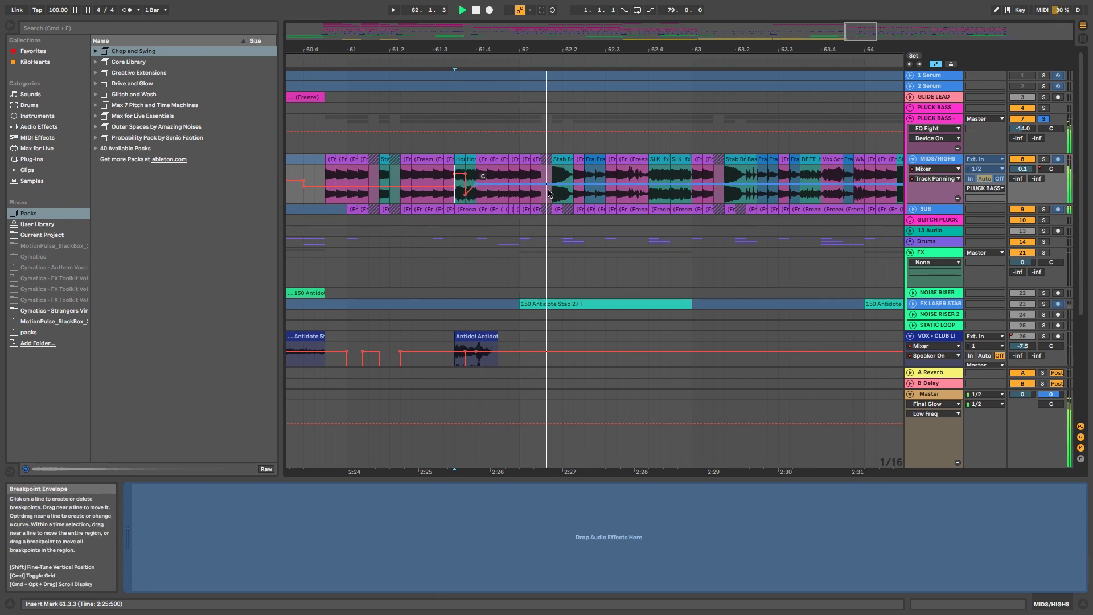
key(space)
click(595, 199)
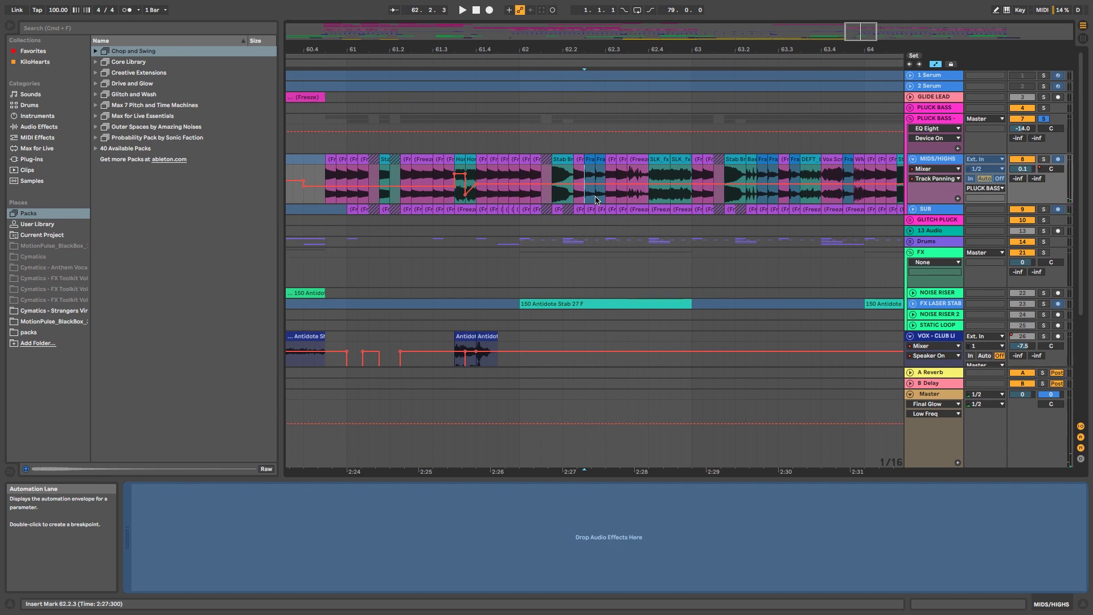
key(space)
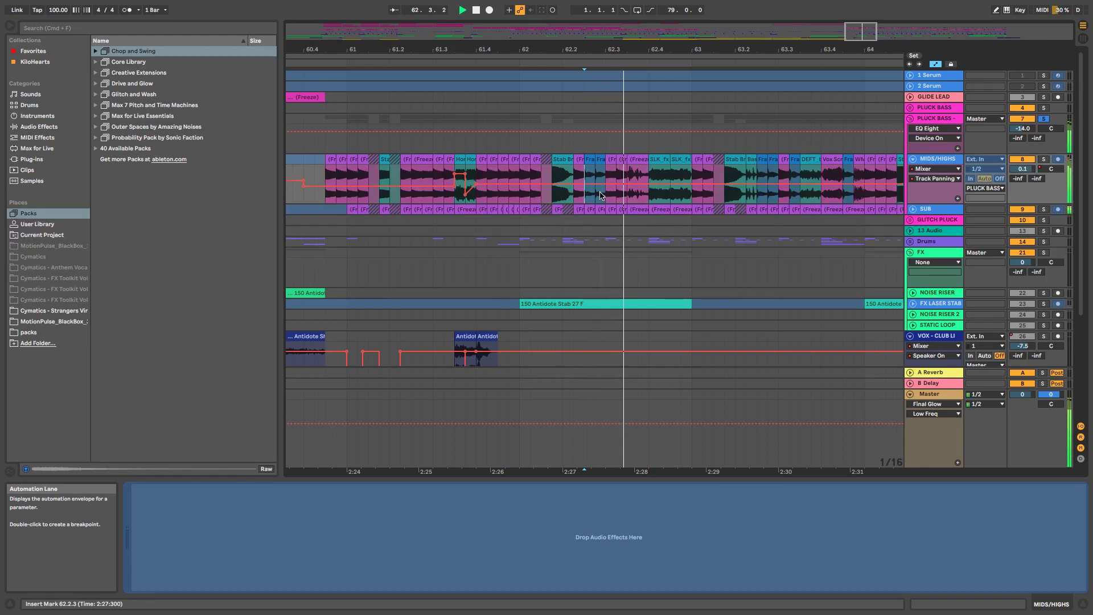
Step: Select the SLK_fx_mad_at_mom clip at 62.4.3 and play the two SLK effect clips from 62.4.1
click(651, 169)
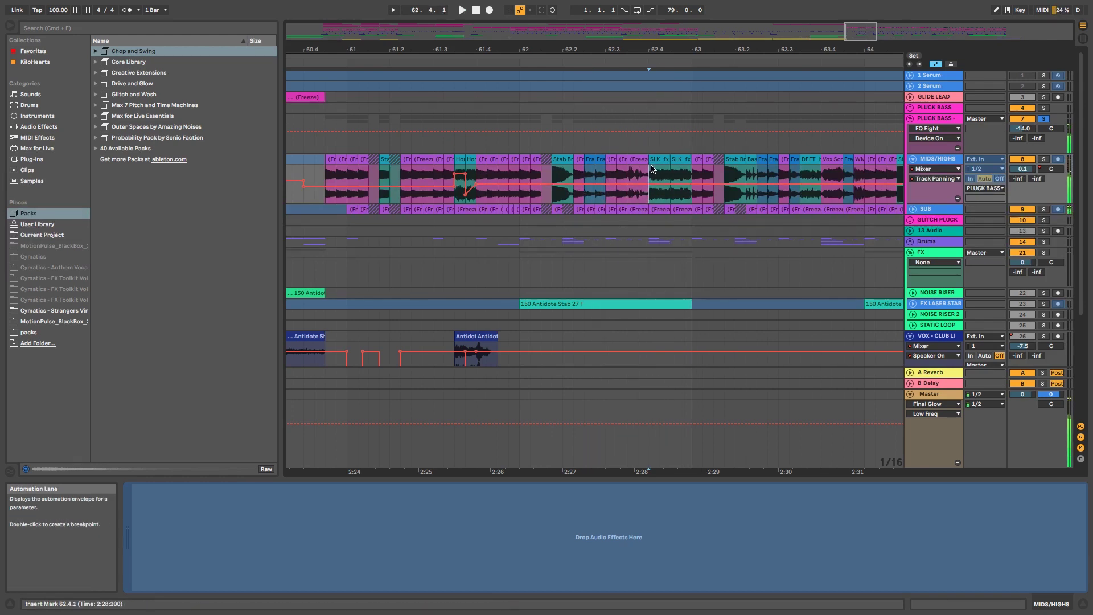
click(679, 157)
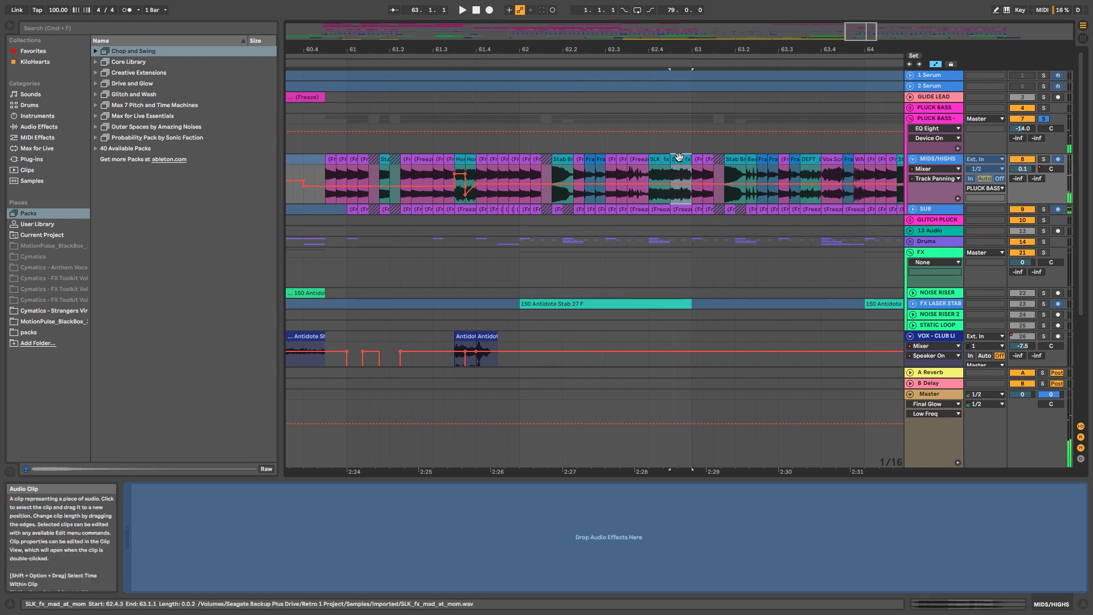
click(669, 177)
click(652, 177)
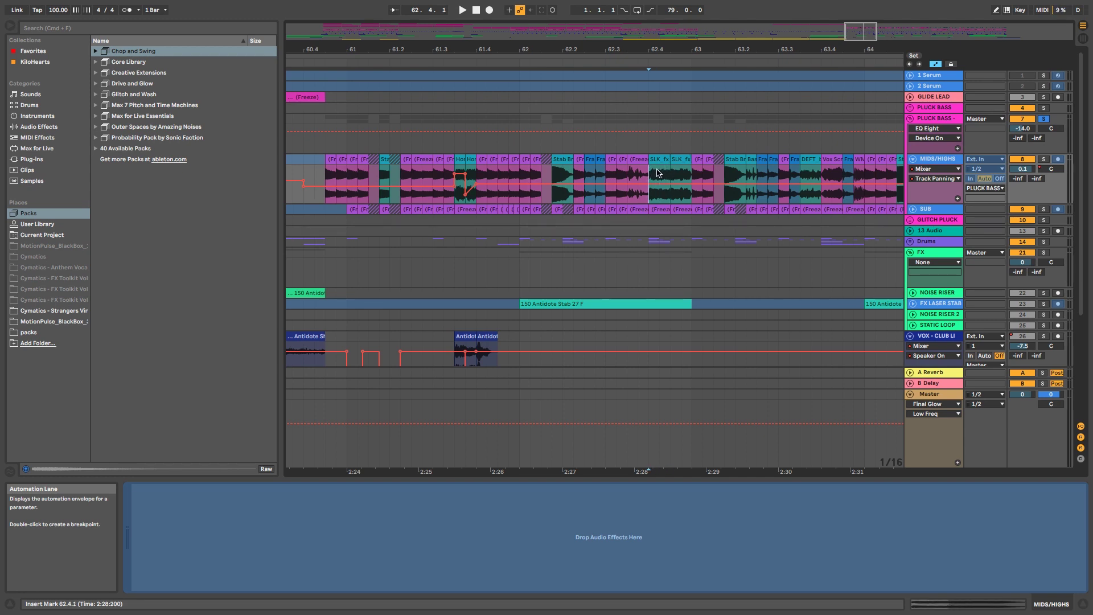
key(space)
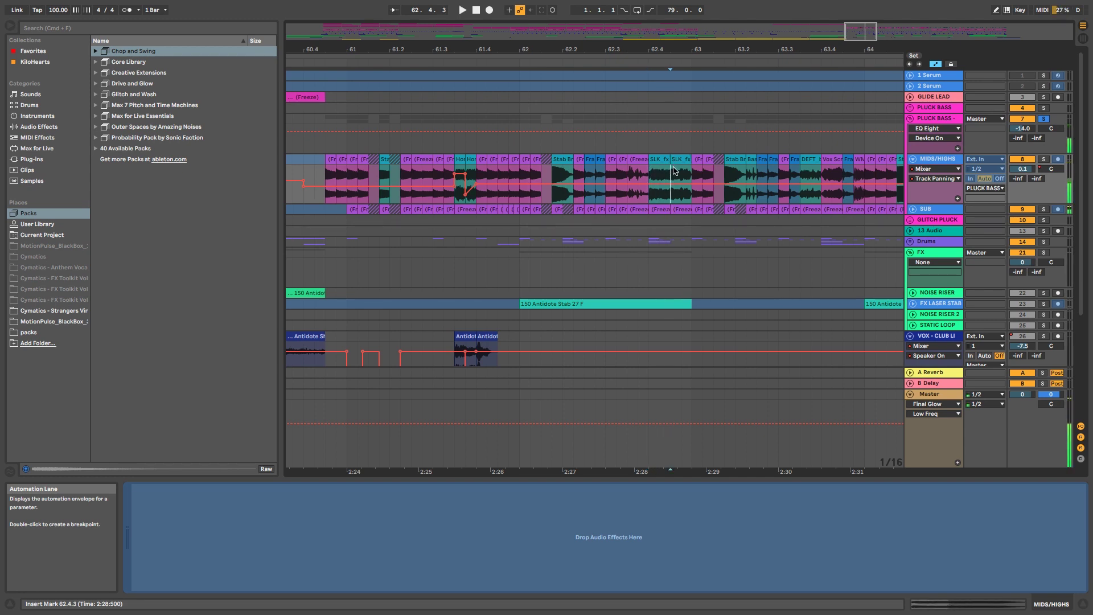
click(691, 174)
key(space)
key(space)
Step: Inspect the Bass Damage Preon clip at 63.2.2 and select the DEFT clip at 63.3.3 while auditioning that stretch
click(747, 175)
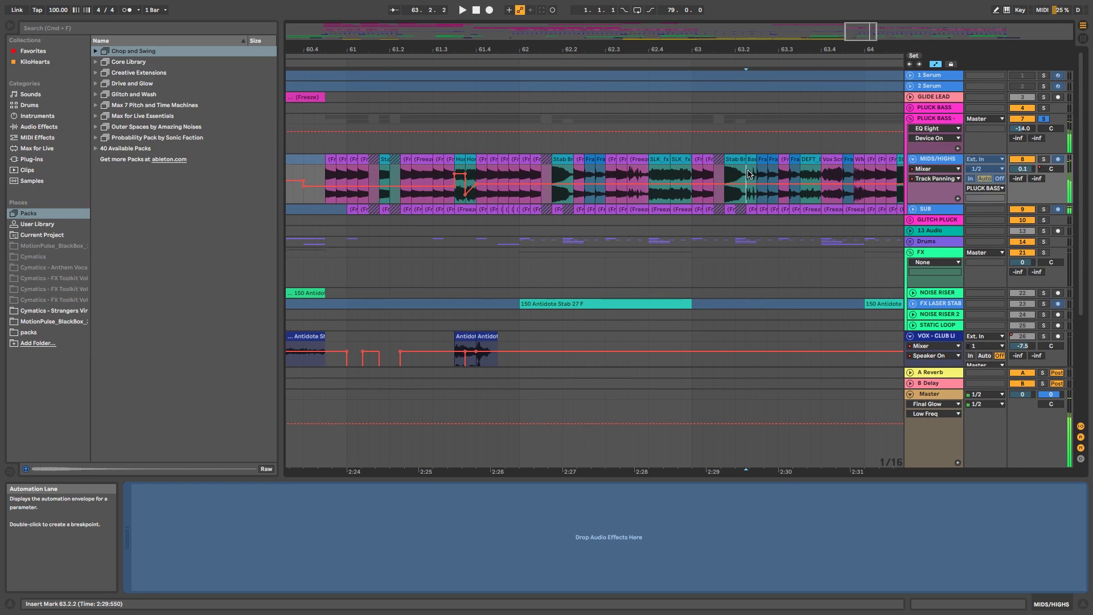
click(752, 161)
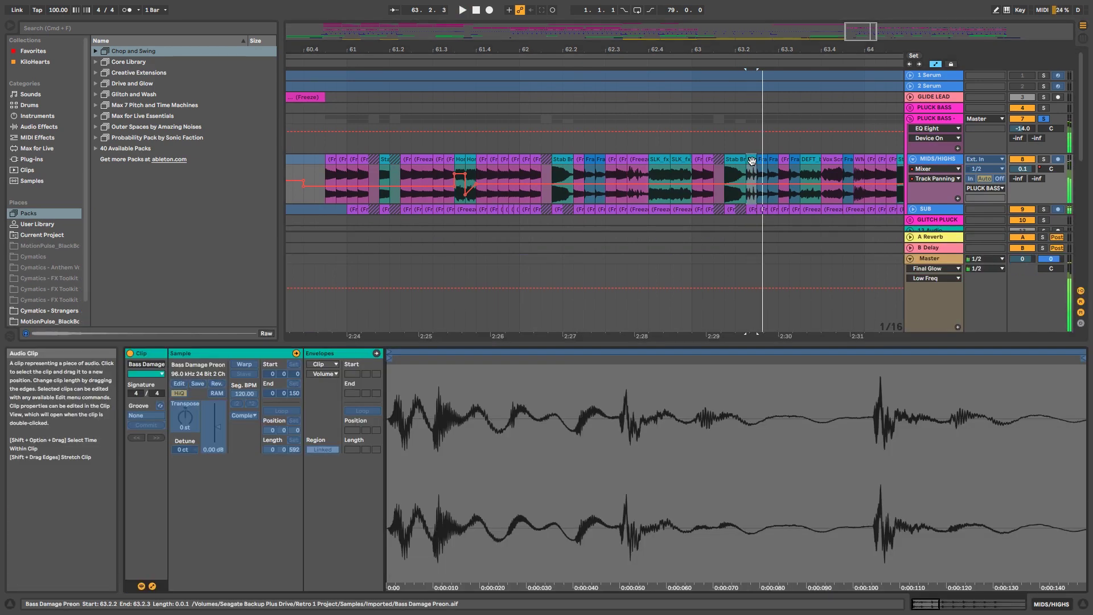
click(758, 172)
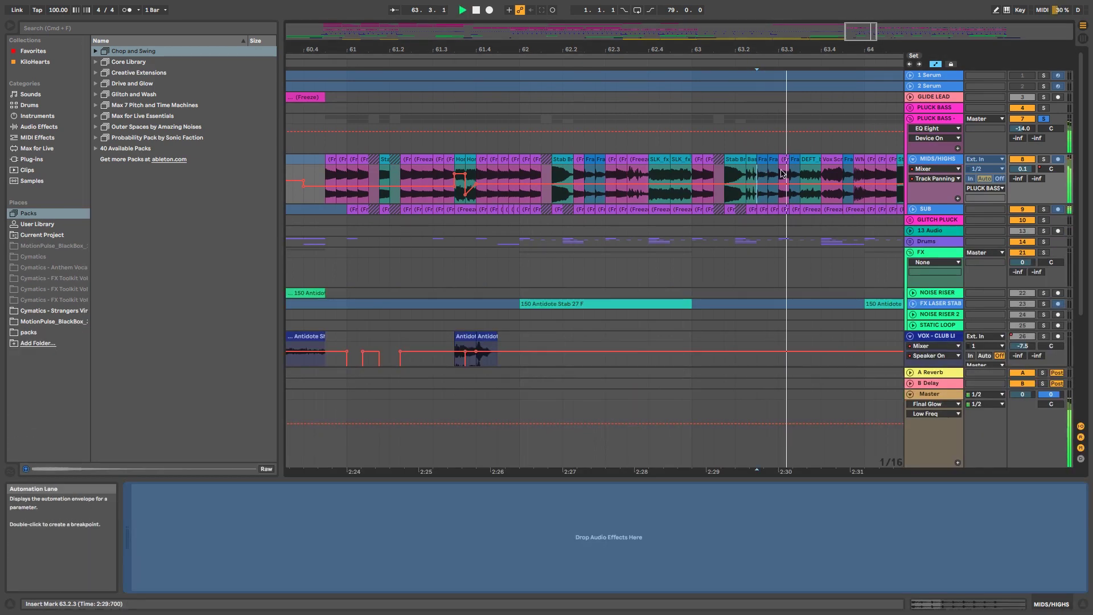
click(810, 160)
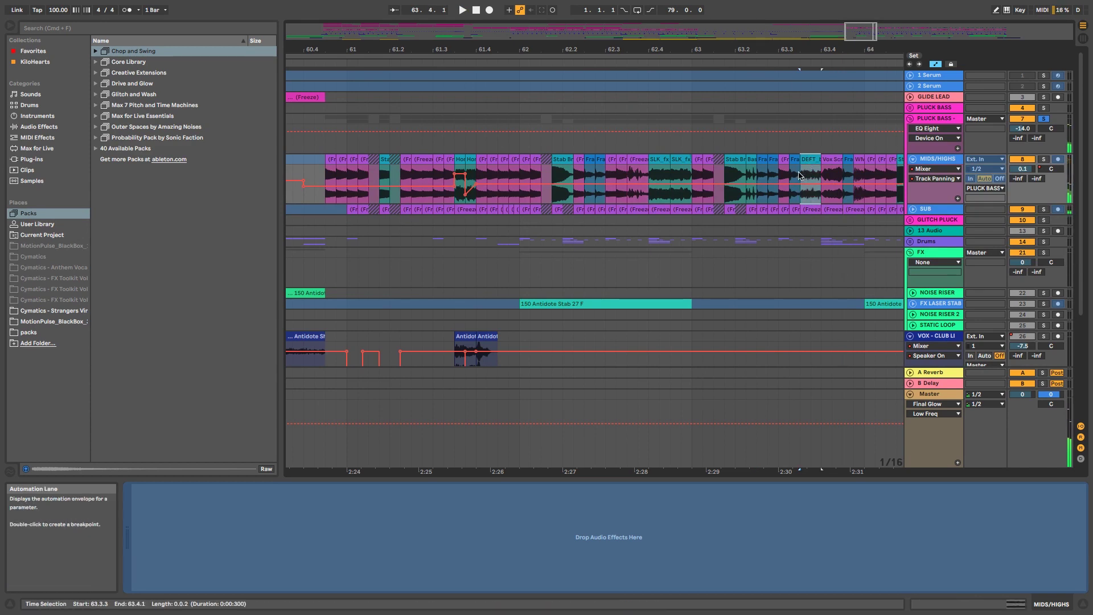
click(819, 168)
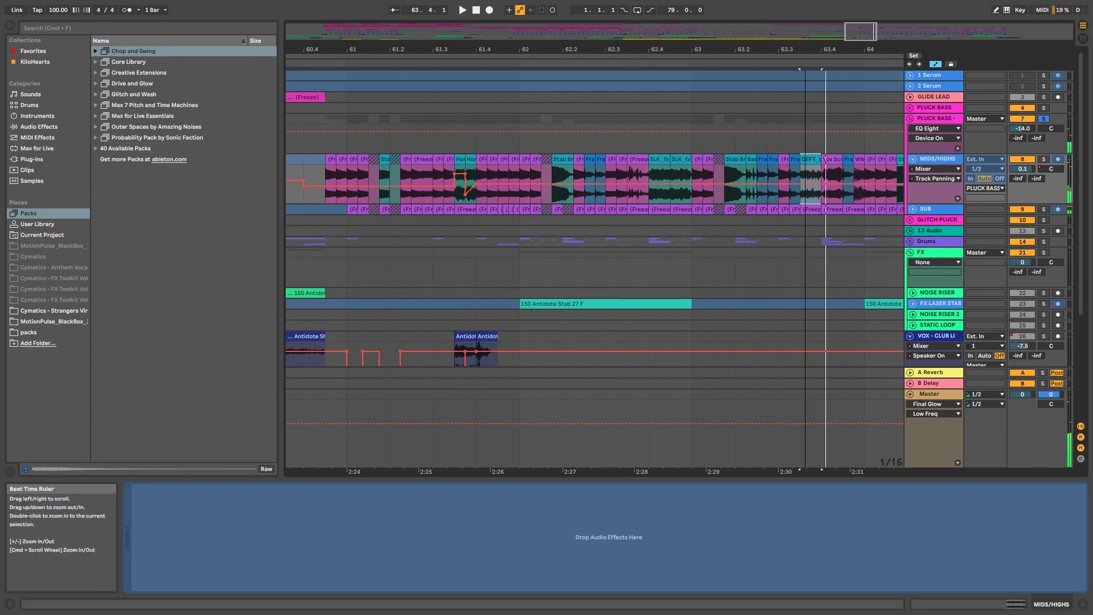
key(space)
key(space)
Step: Play the soloed bass from 63.4.3, then examine the WM_bass_womp_01_G# clip and play from its start at 63.4.4
click(554, 177)
key(space)
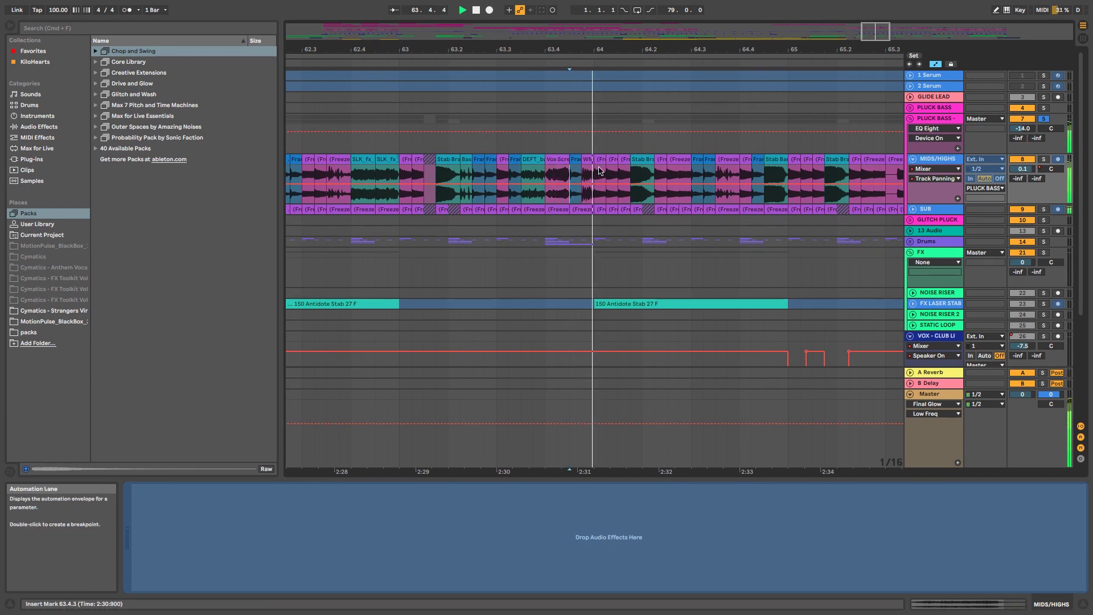
click(582, 174)
click(583, 172)
key(space)
click(587, 159)
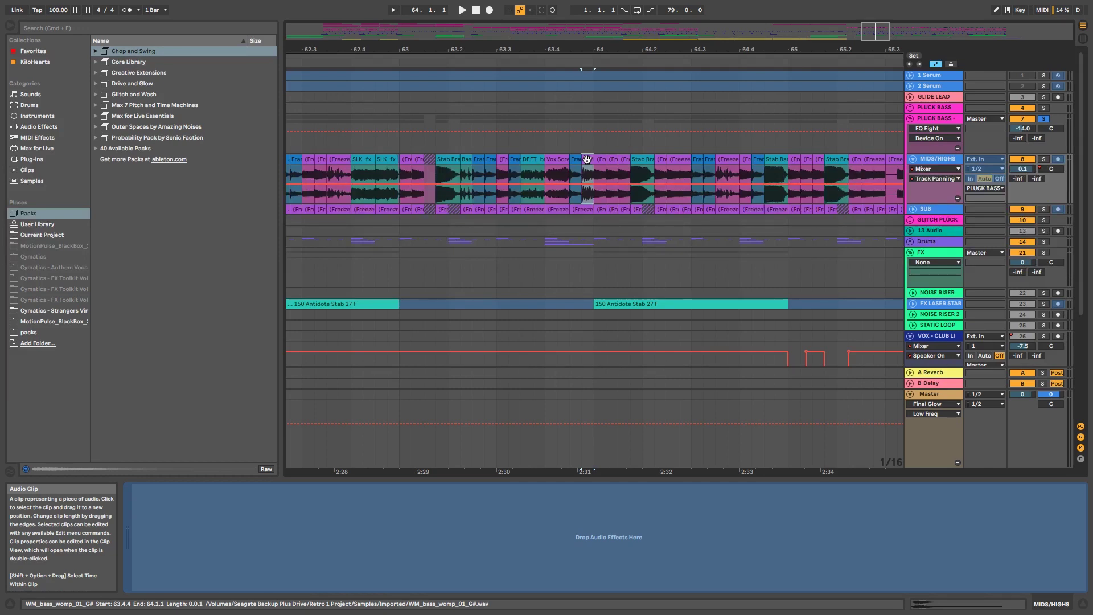
click(583, 171)
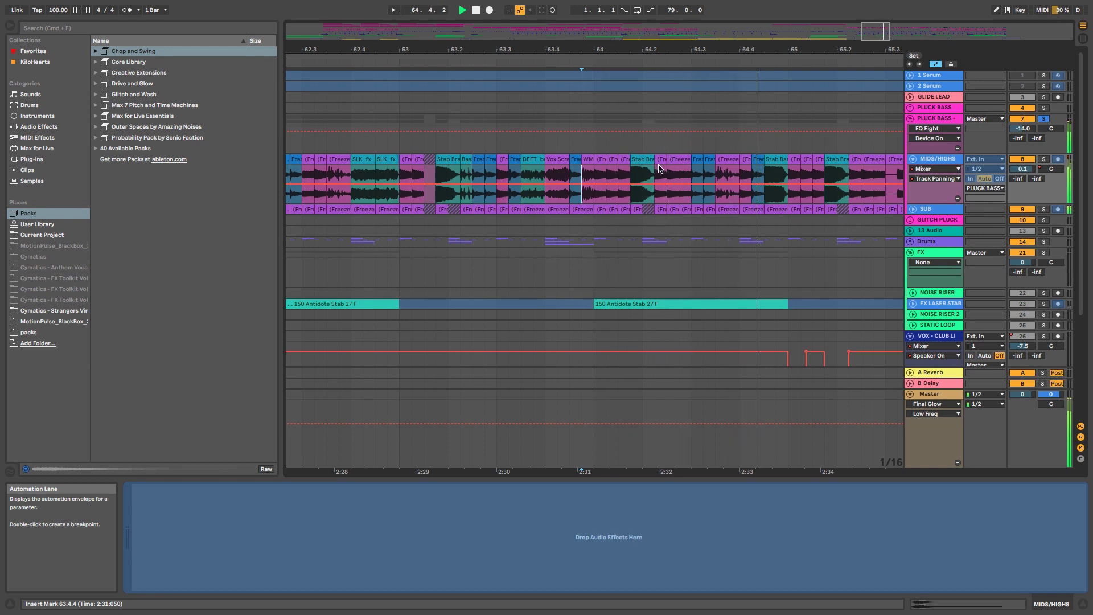
Step: Play the later part of the soloed Mids/Highs track and select the clip at 65.4.1
drag(569, 52, 569, 51)
click(683, 177)
key(space)
click(685, 159)
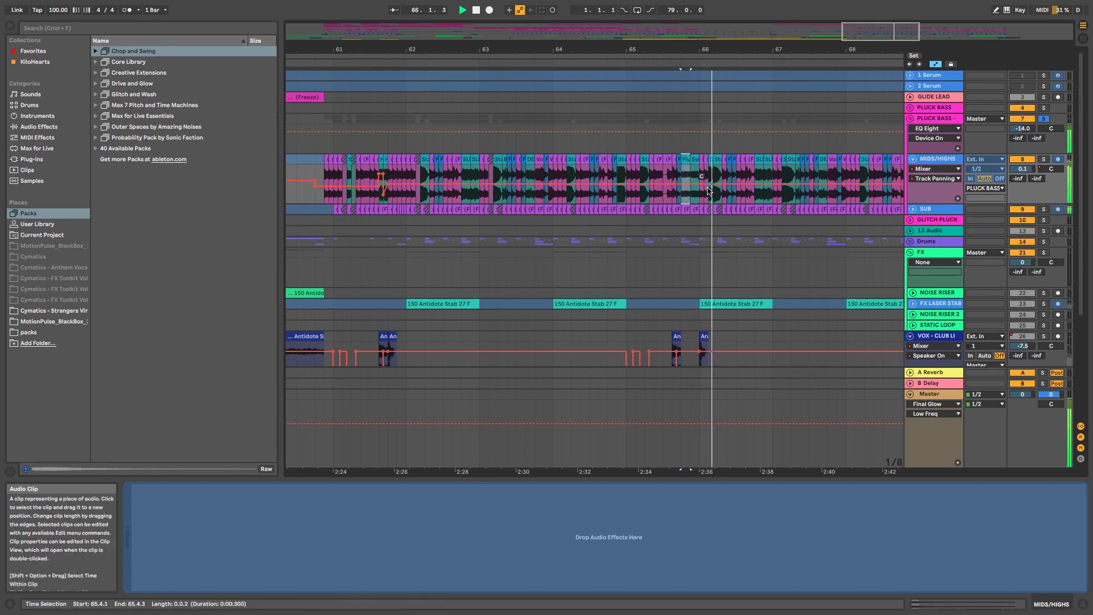
Step: Turn off the second Pluck Bass group's solo and play the full mix from 66.3.1 to the closing vocal past bar 79
drag(686, 54, 685, 50)
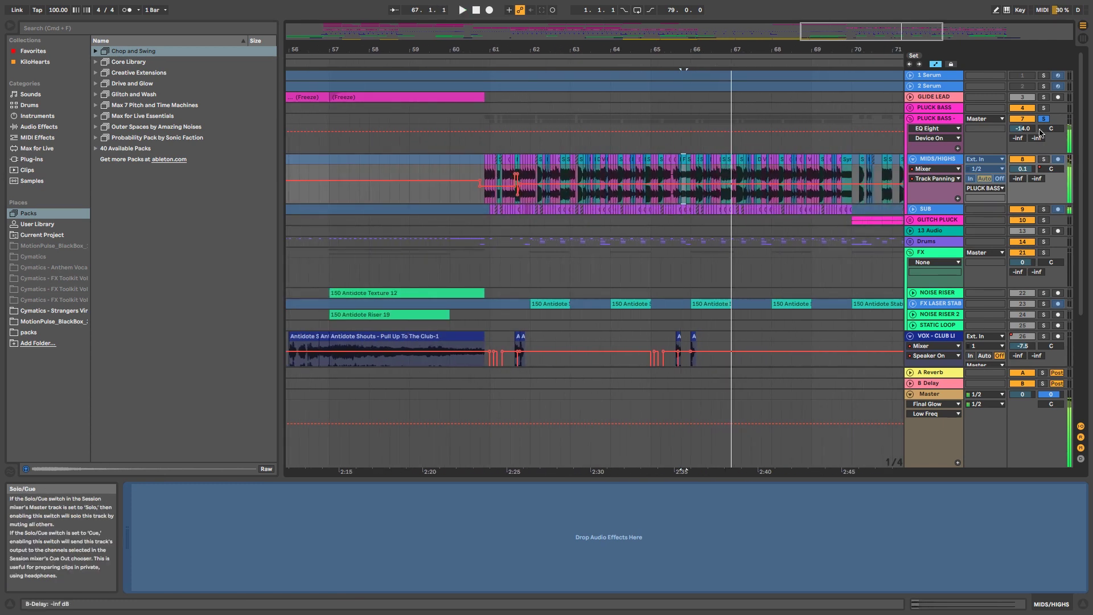
click(711, 174)
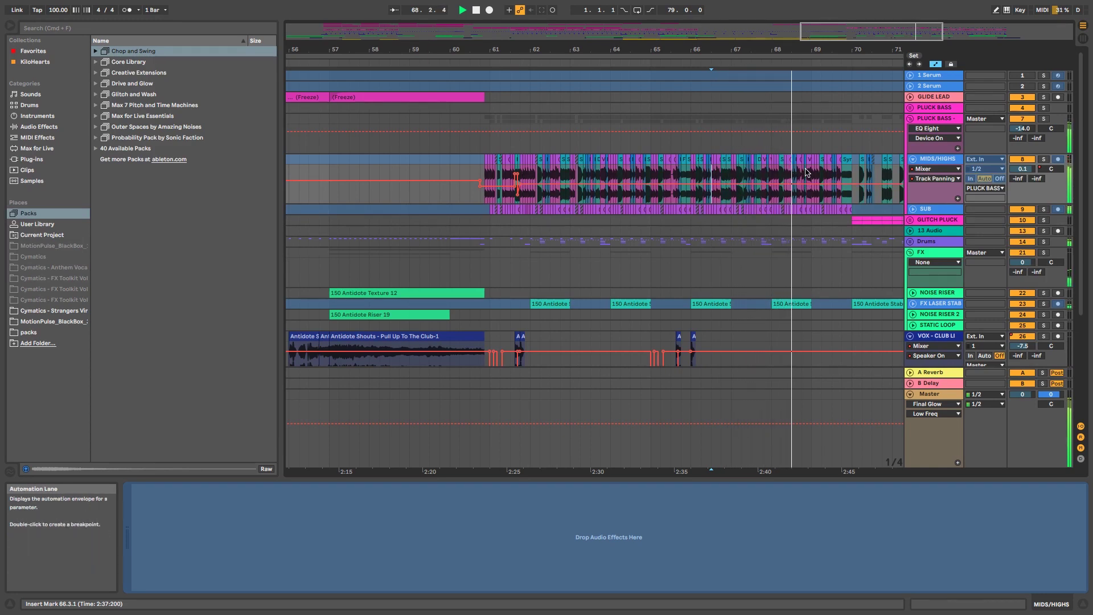
drag(837, 51, 457, 51)
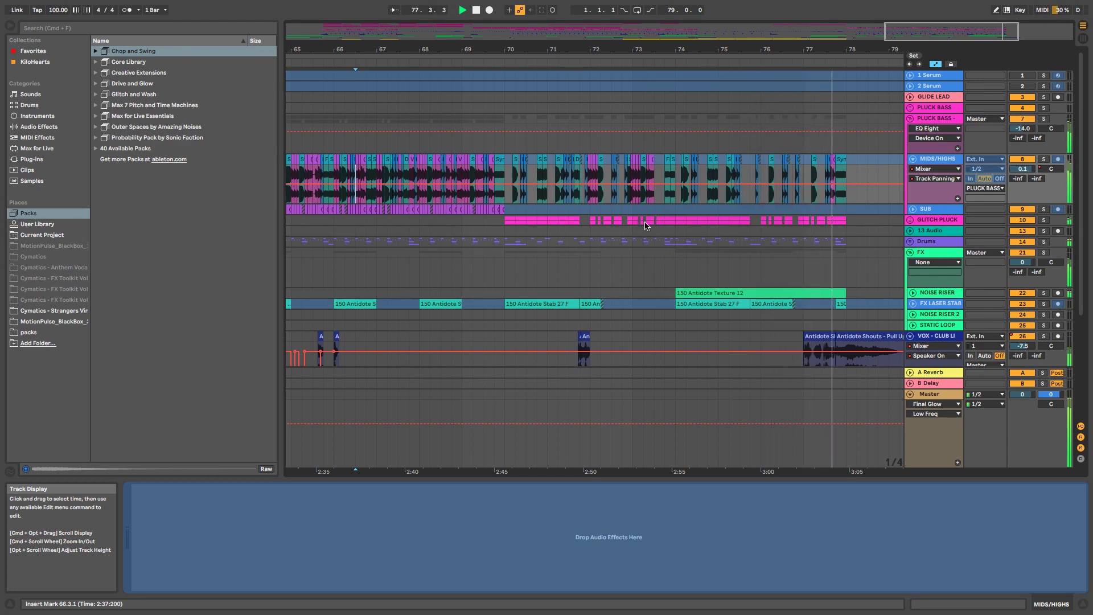
drag(745, 50, 499, 54)
scroll(622, 240, down, 4)
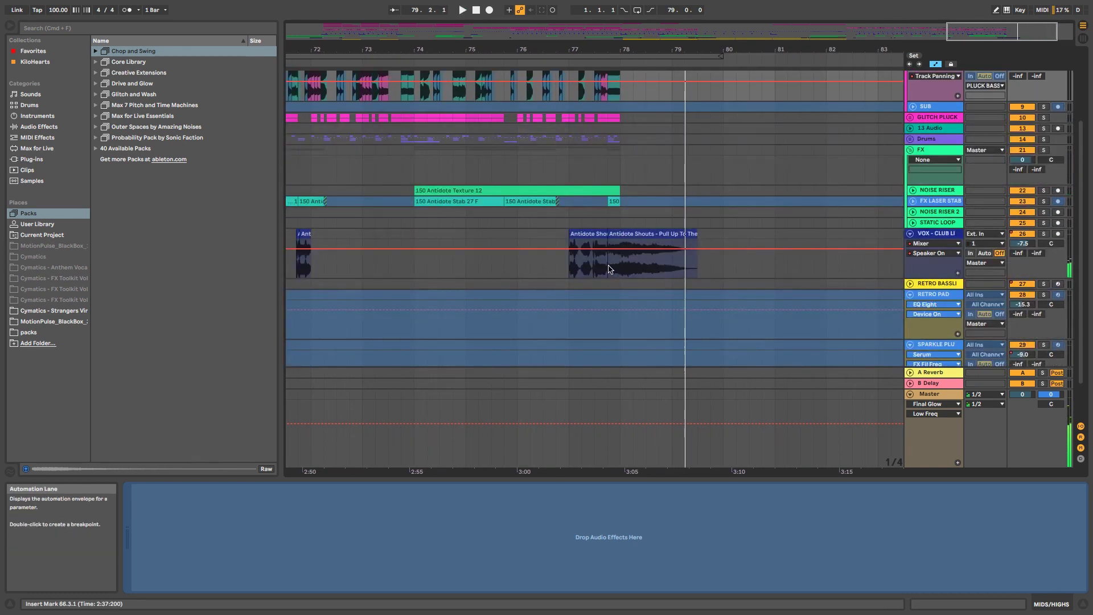
Step: Audition the closing Antidote Shouts vocal from 77.4.1 with its track soloed, and turn the solo off again
click(624, 270)
key(space)
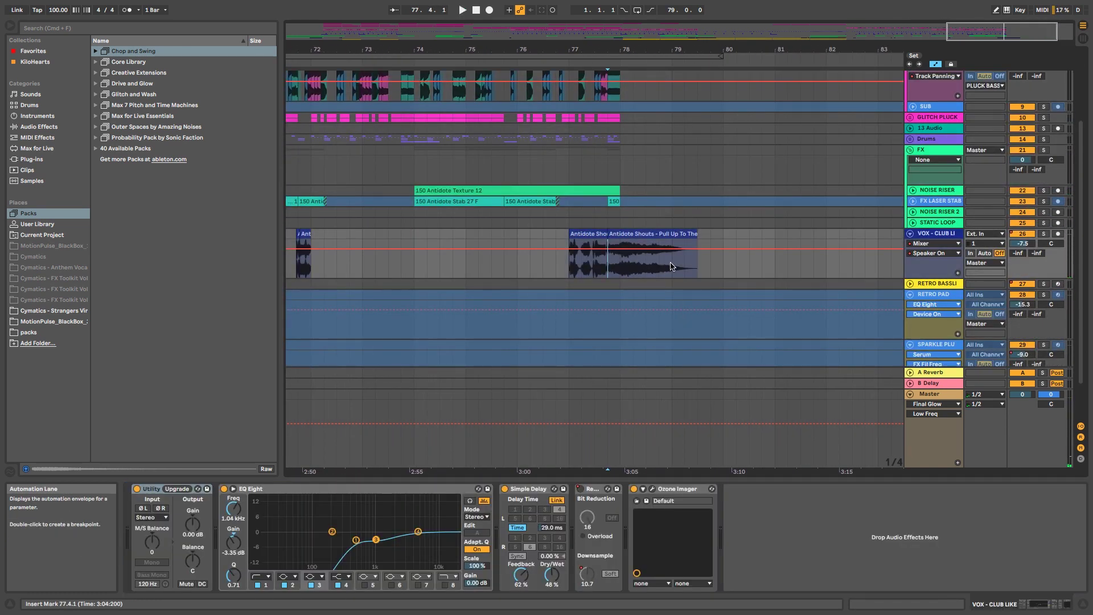
key(space)
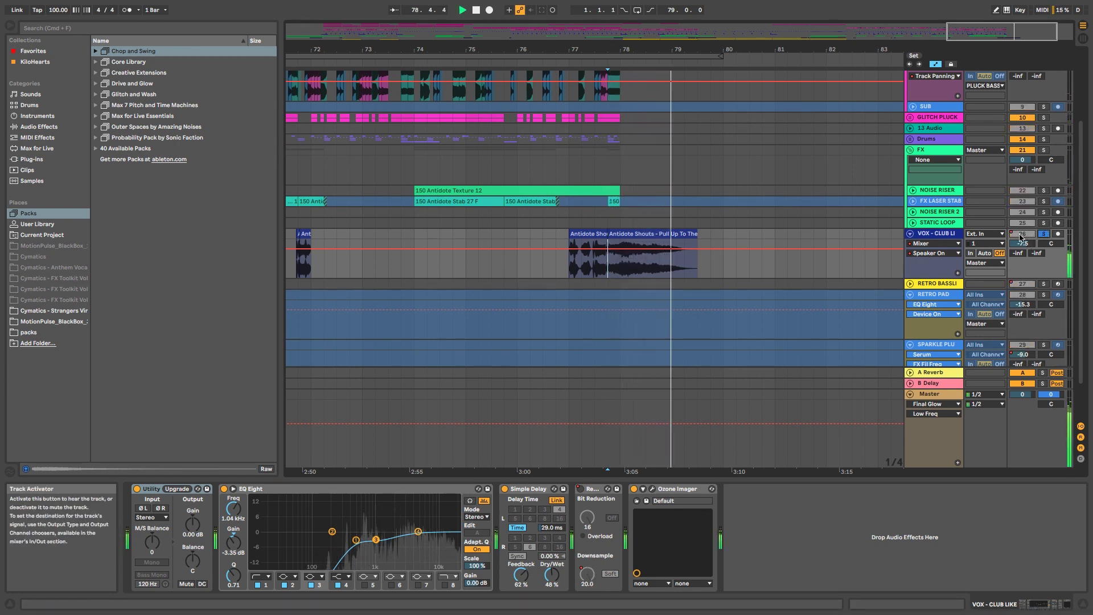
click(1043, 233)
key(space)
key(space)
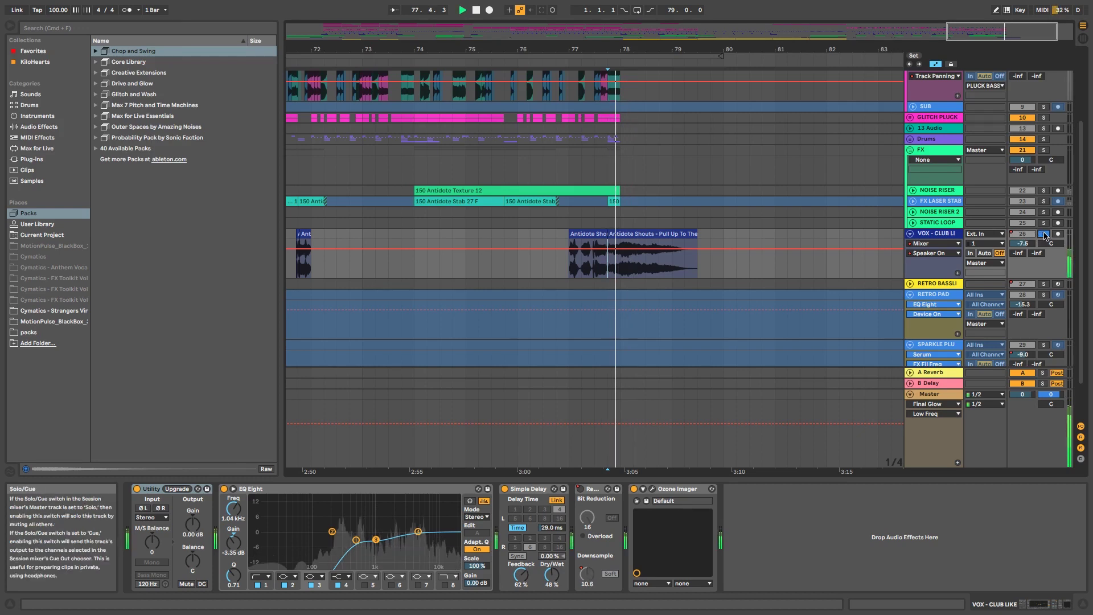
click(1043, 234)
key(space)
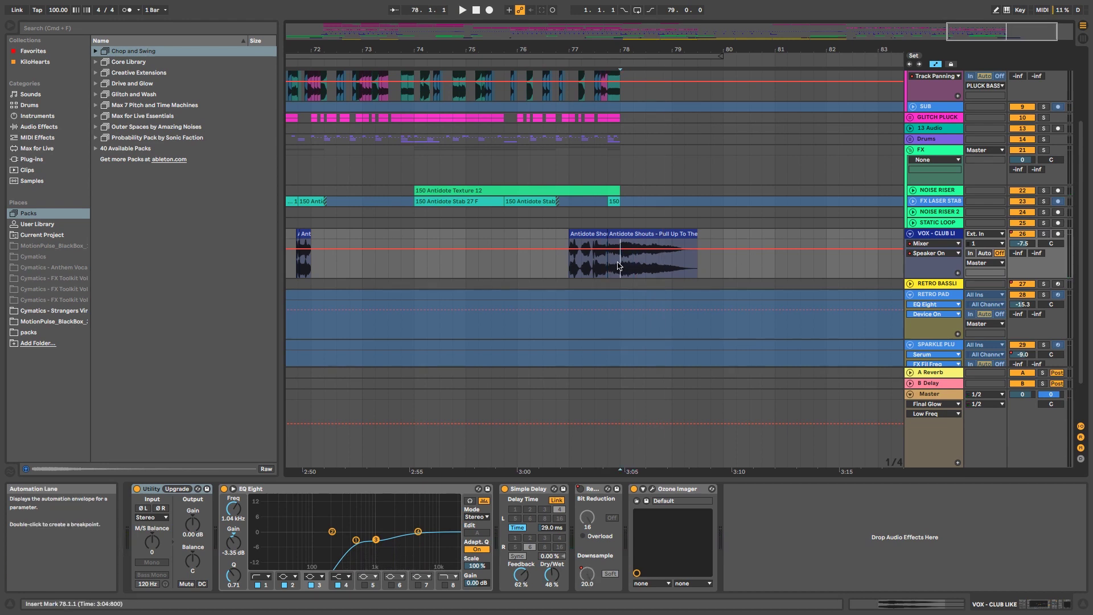
Step: Expand the Master track's collapsed EQ Eight and Final Glow devices, and delete the EQ Eight
scroll(626, 275, up, 3)
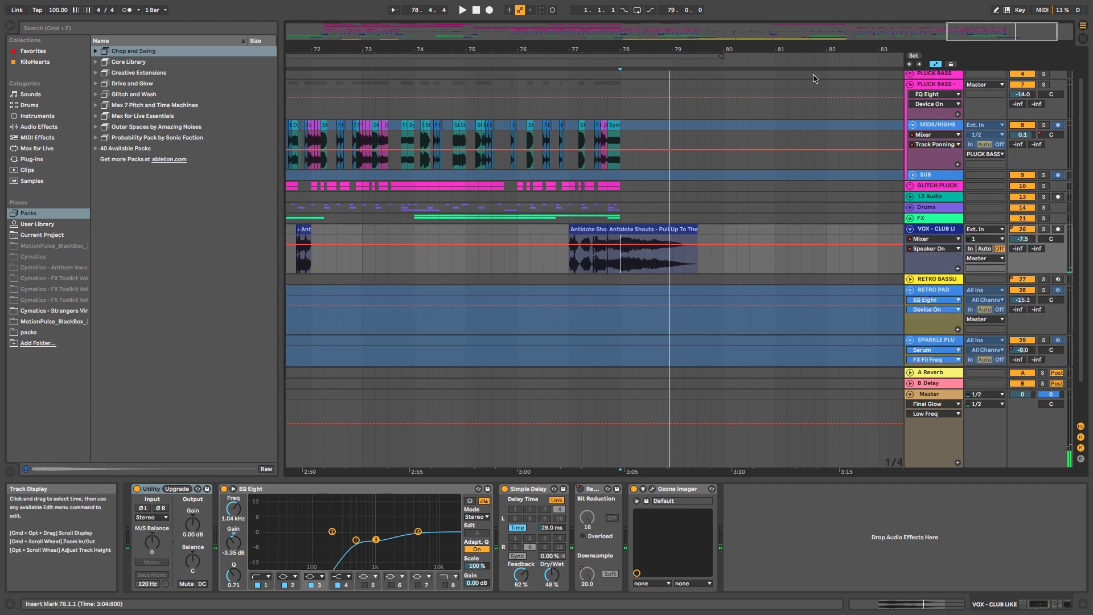
drag(815, 50, 843, 3)
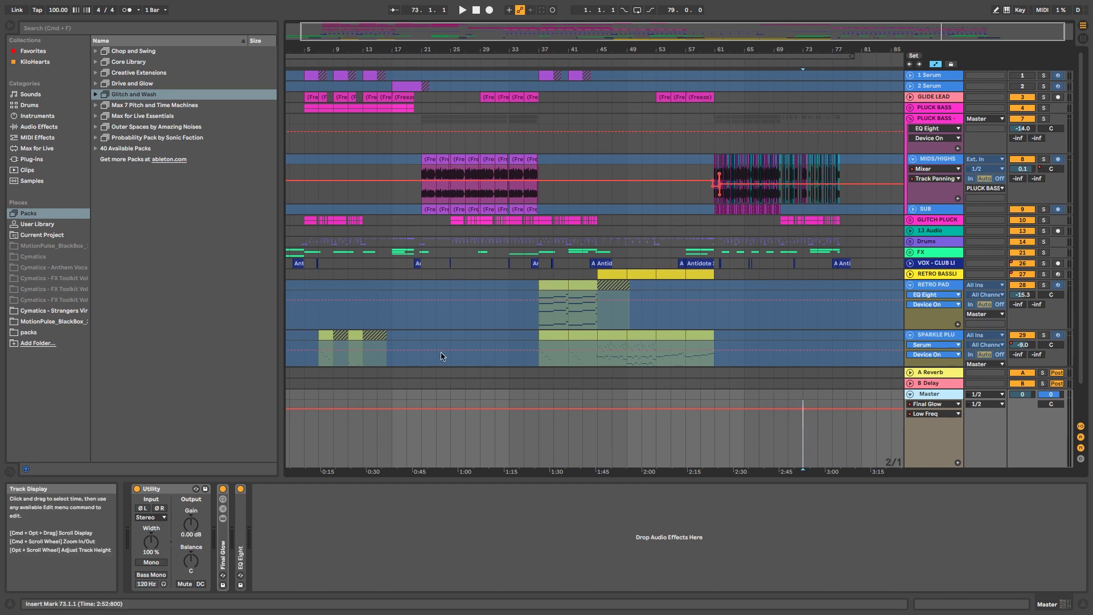
double_click(240, 537)
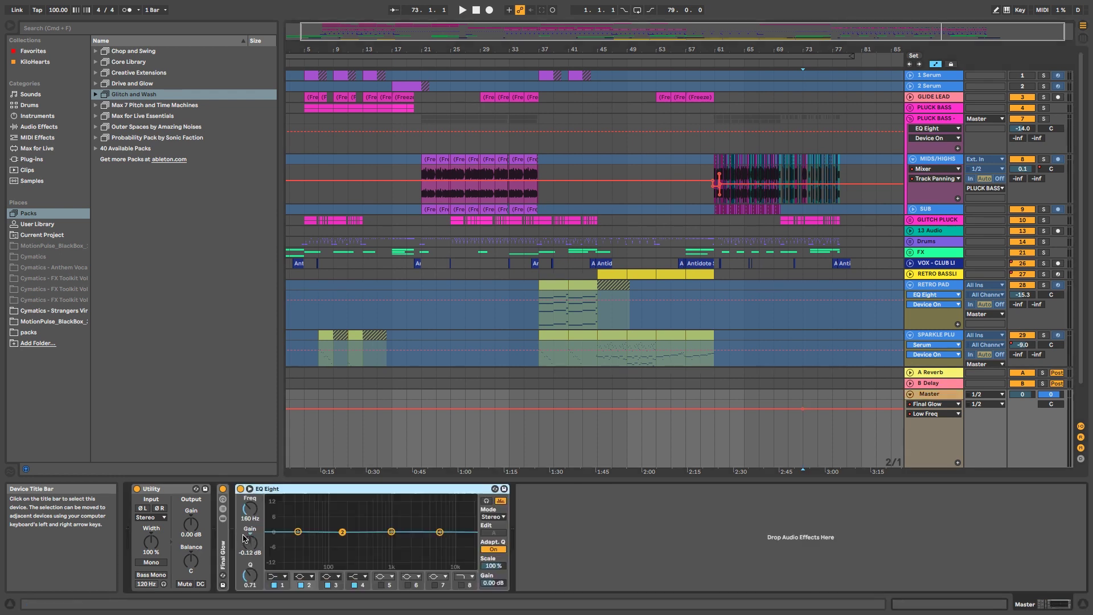
double_click(223, 541)
click(421, 489)
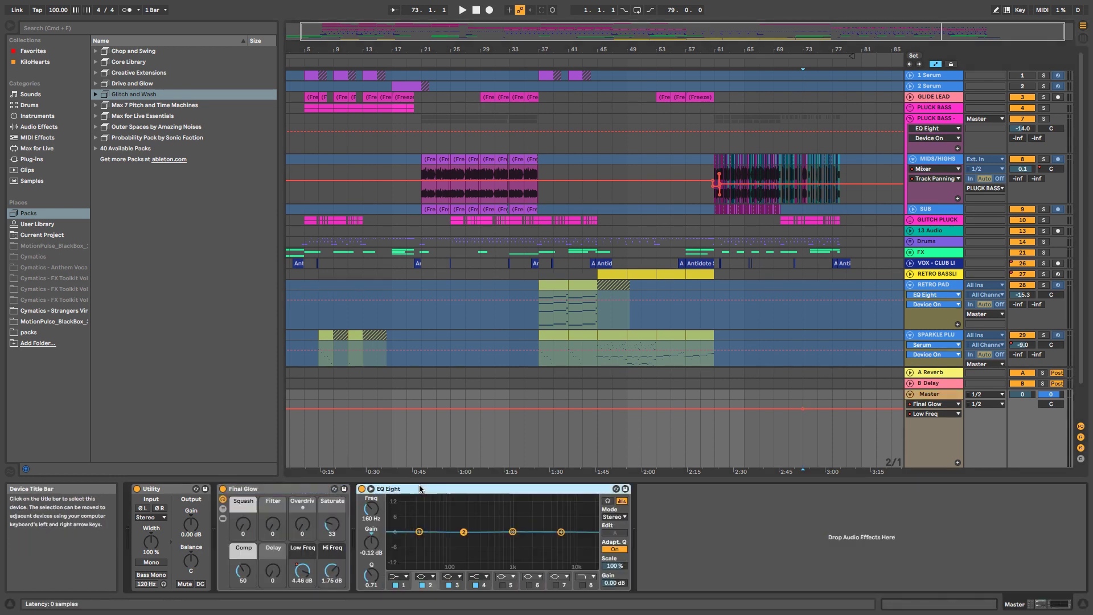
key(Delete)
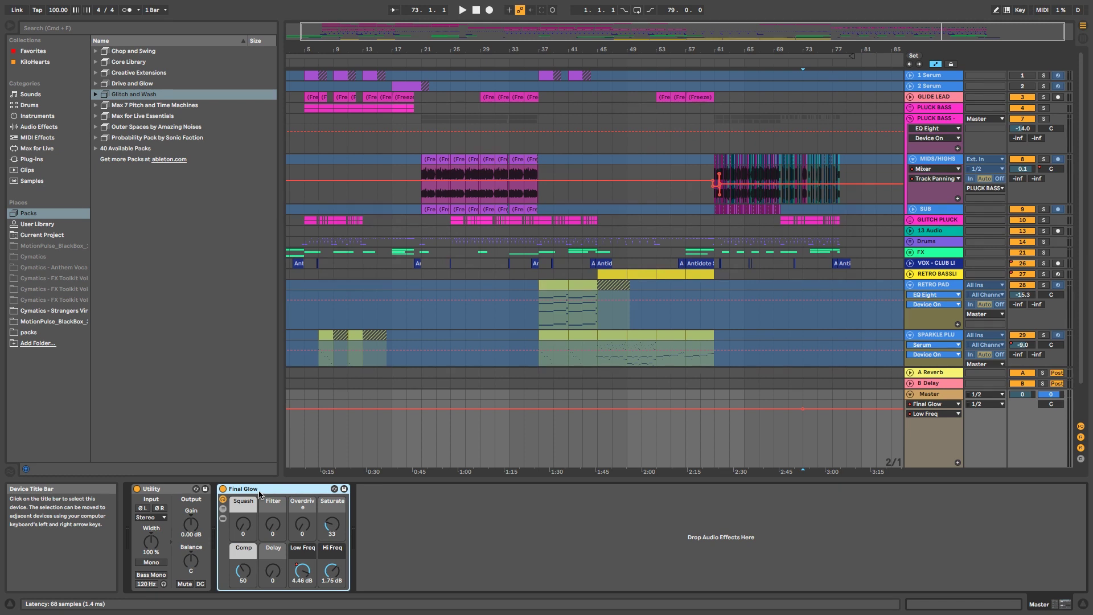
Step: Show the Drive and Glow pack's contents, and play from 73.1.1 with the Master's Final Glow rack bypassed before re-enabling it
click(96, 83)
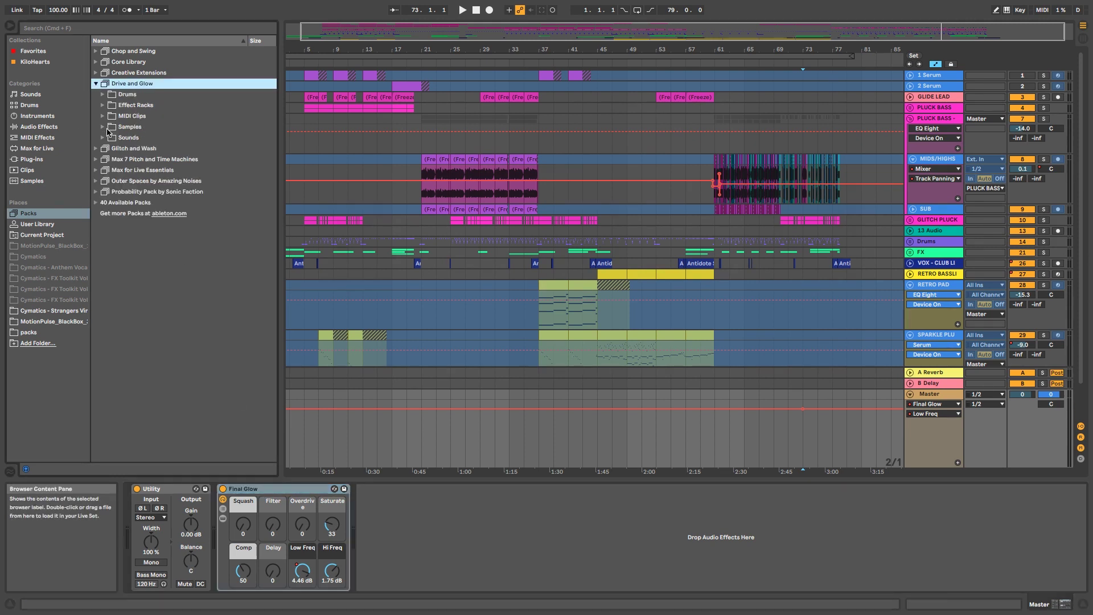
click(259, 494)
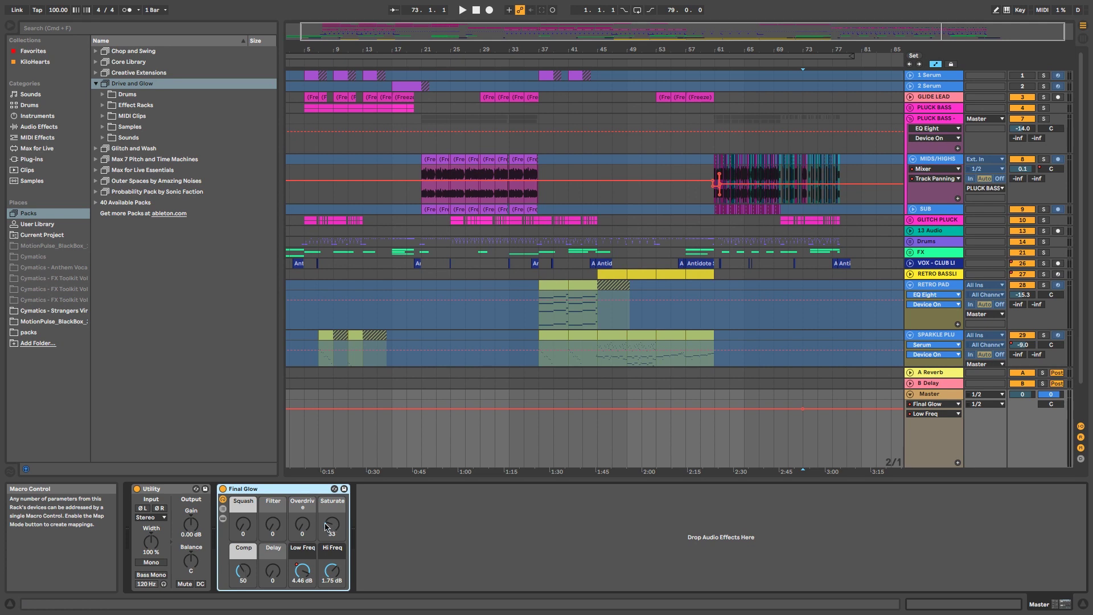
click(223, 489)
key(space)
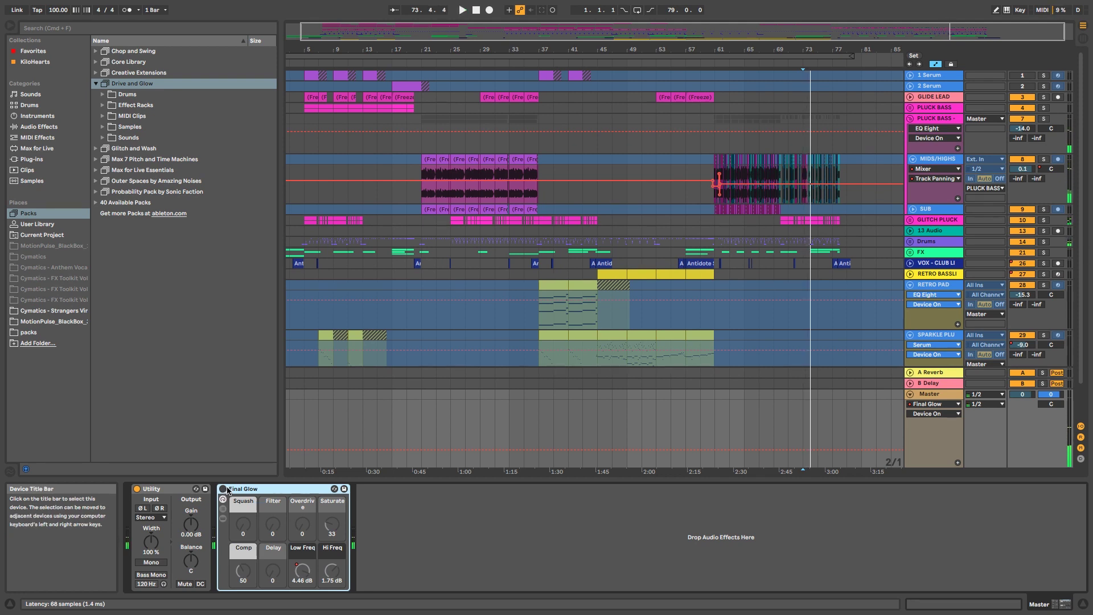
click(223, 490)
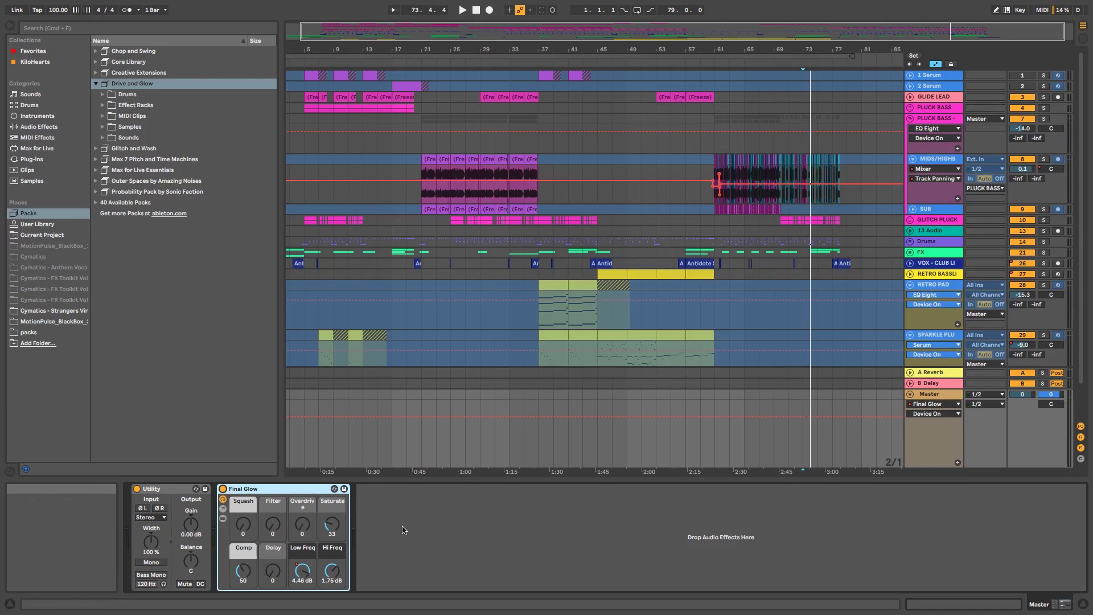
Step: Collapse the Final Glow rack and fold the Mids/Highs track and the second Pluck Bass group in the full arrangement view
double_click(259, 490)
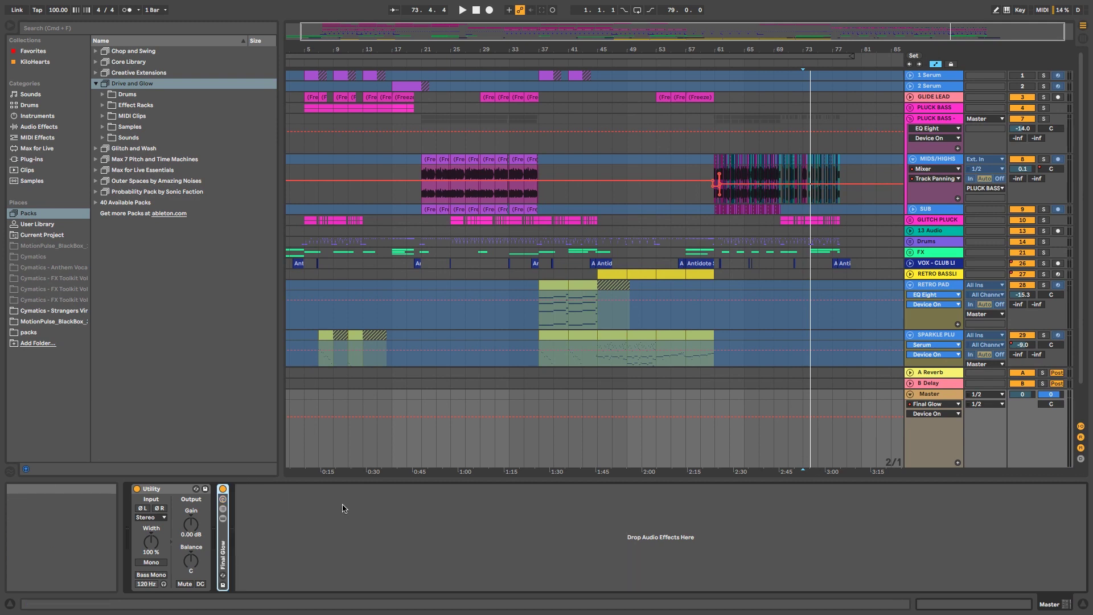
drag(504, 30, 504, 24)
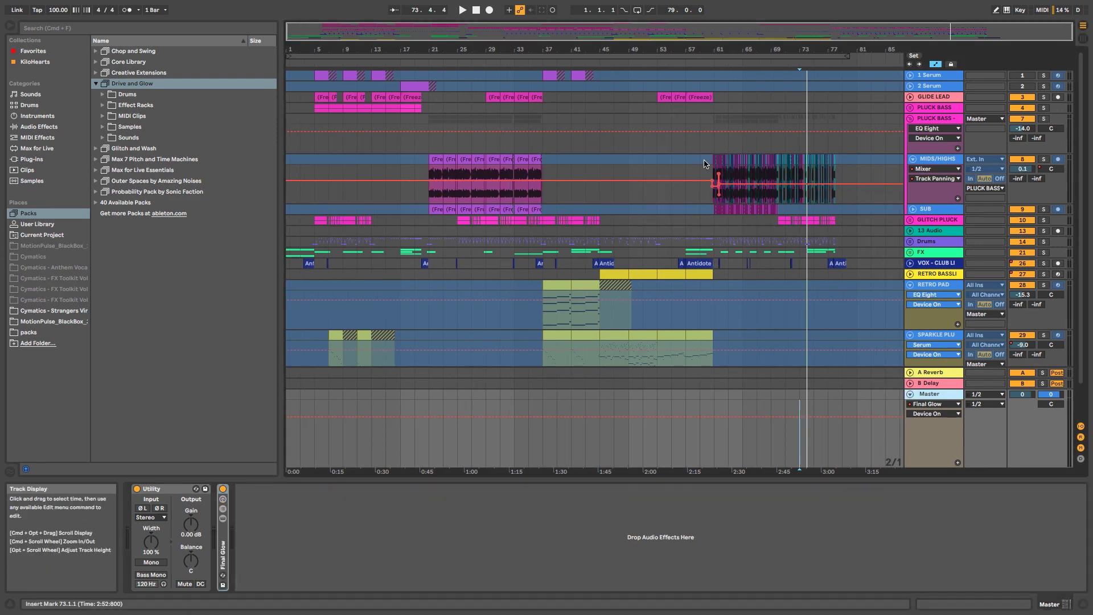
click(913, 159)
click(911, 118)
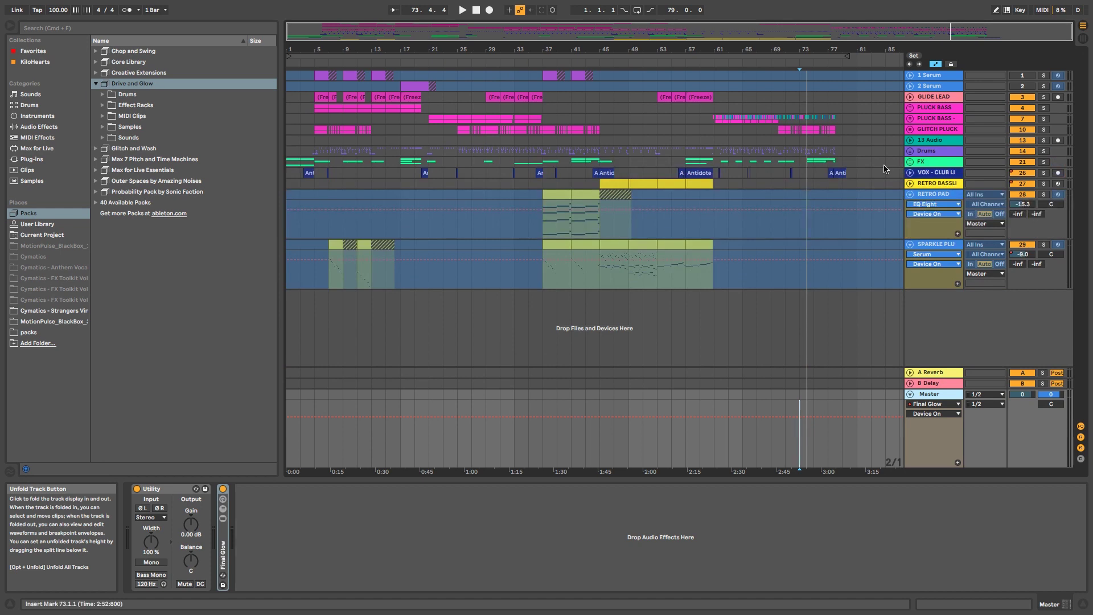